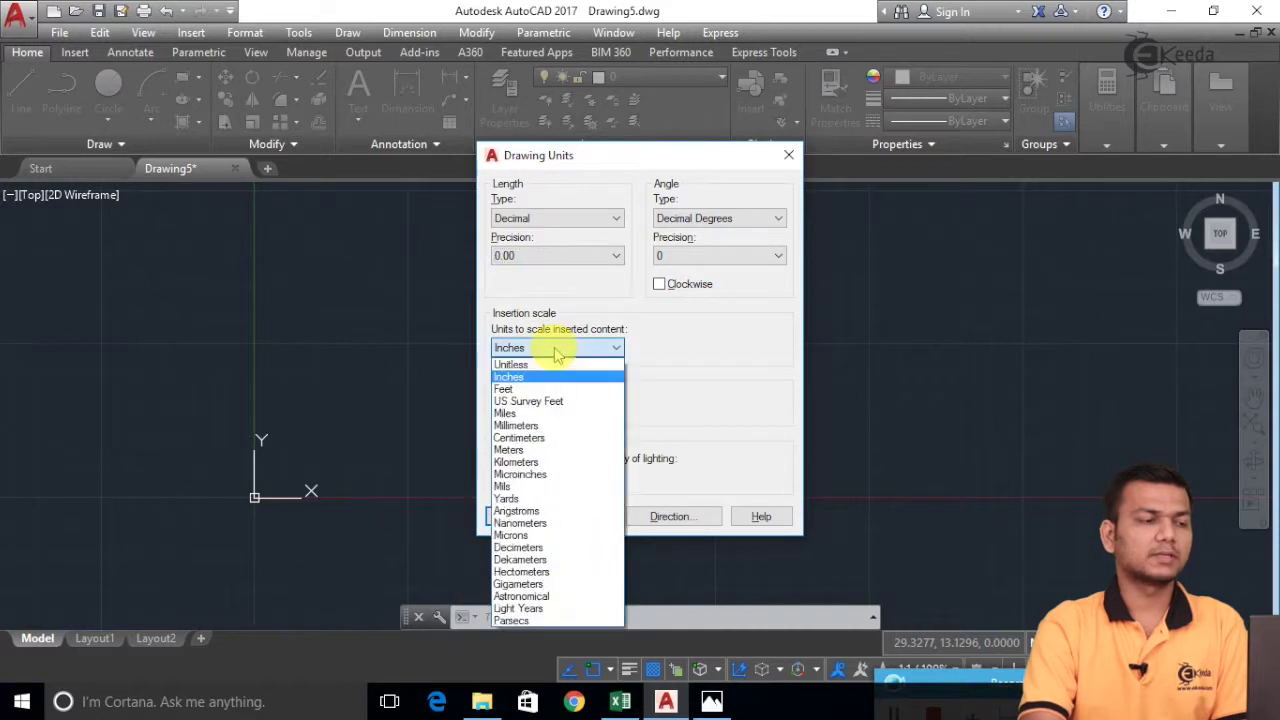
- Set the insertion scale units to Millimeters and restore the drawing window to its reduced size beside the reference picture
click(541, 427)
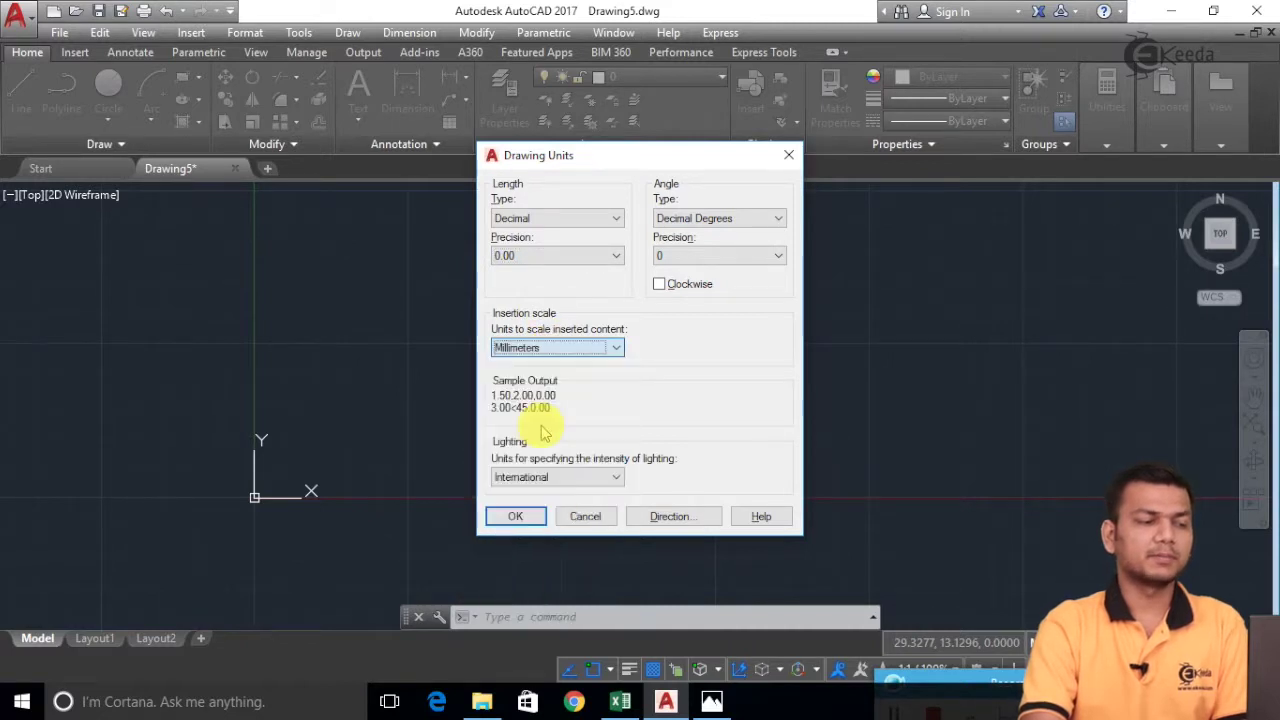
click(515, 517)
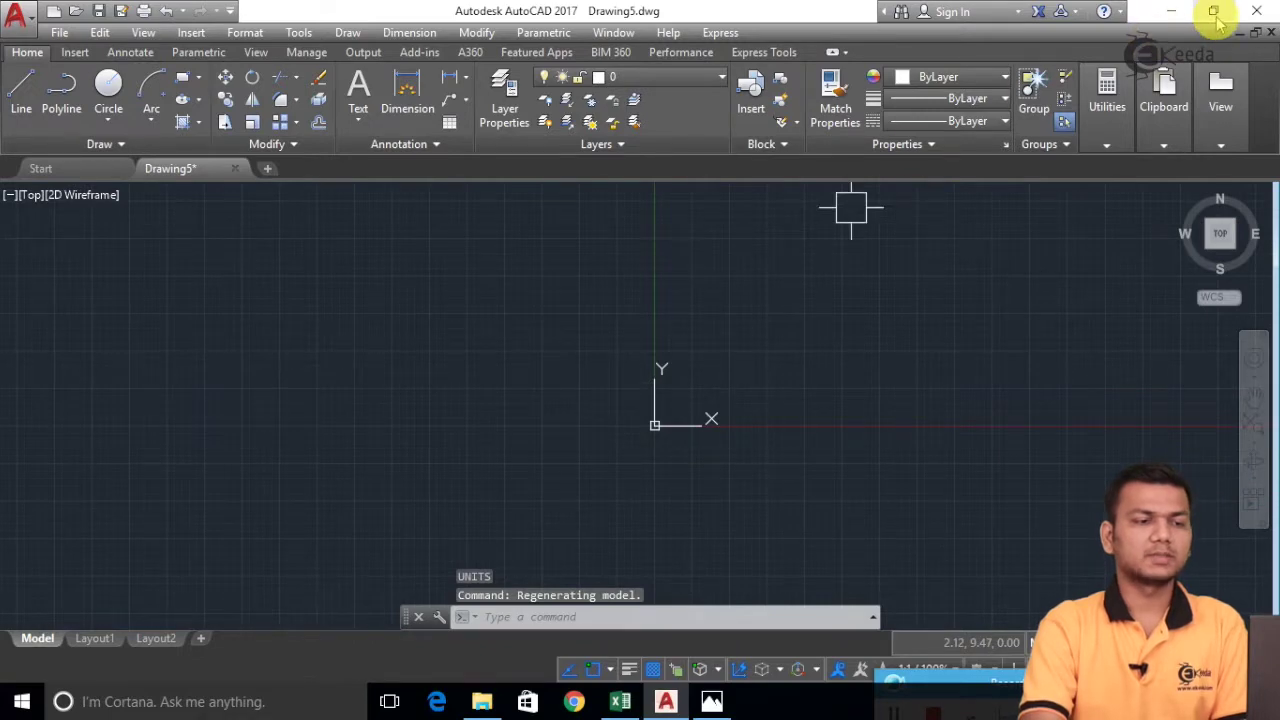
click(1214, 12)
click(1220, 242)
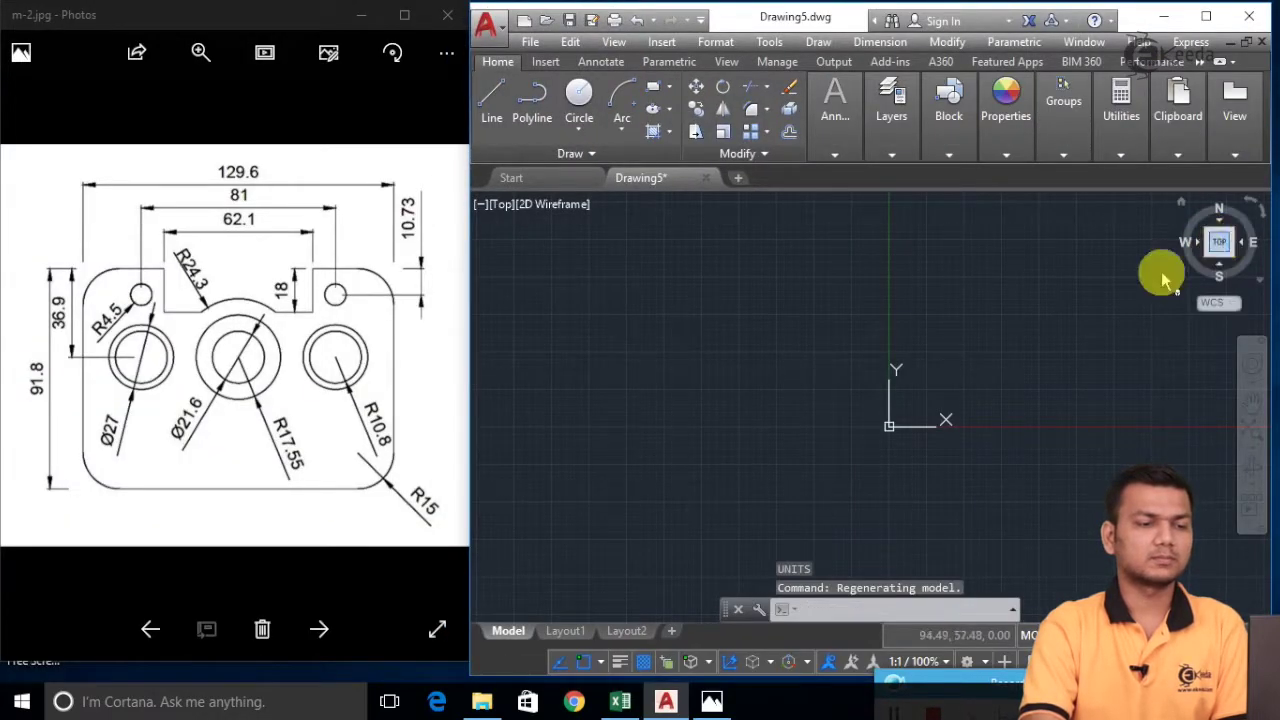
- Draw a rectangle with a length of 129.6 mm and a width of 91.8 mm, extending right and down from its first corner
mouse_move(1100, 281)
middle_down()
mouse_move(1186, 226)
mouse_move(744, 360)
mouse_move(706, 385)
middle_up()
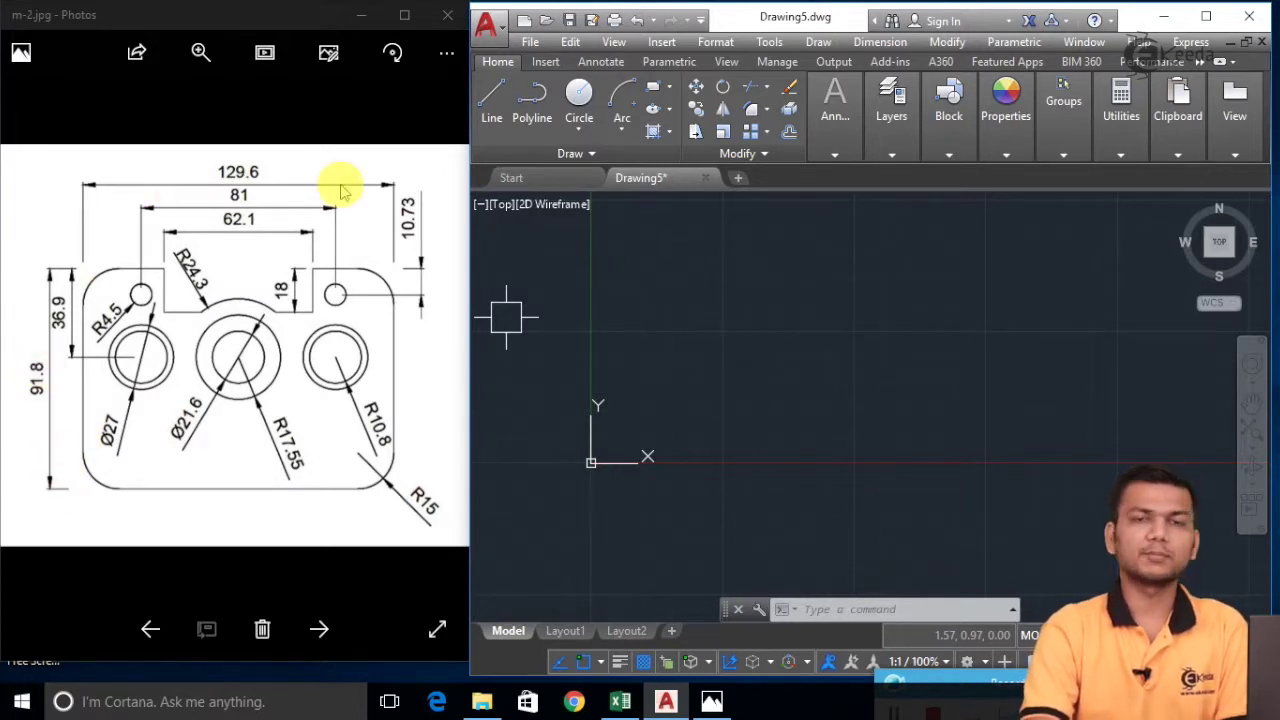
text(rec)
key(Return)
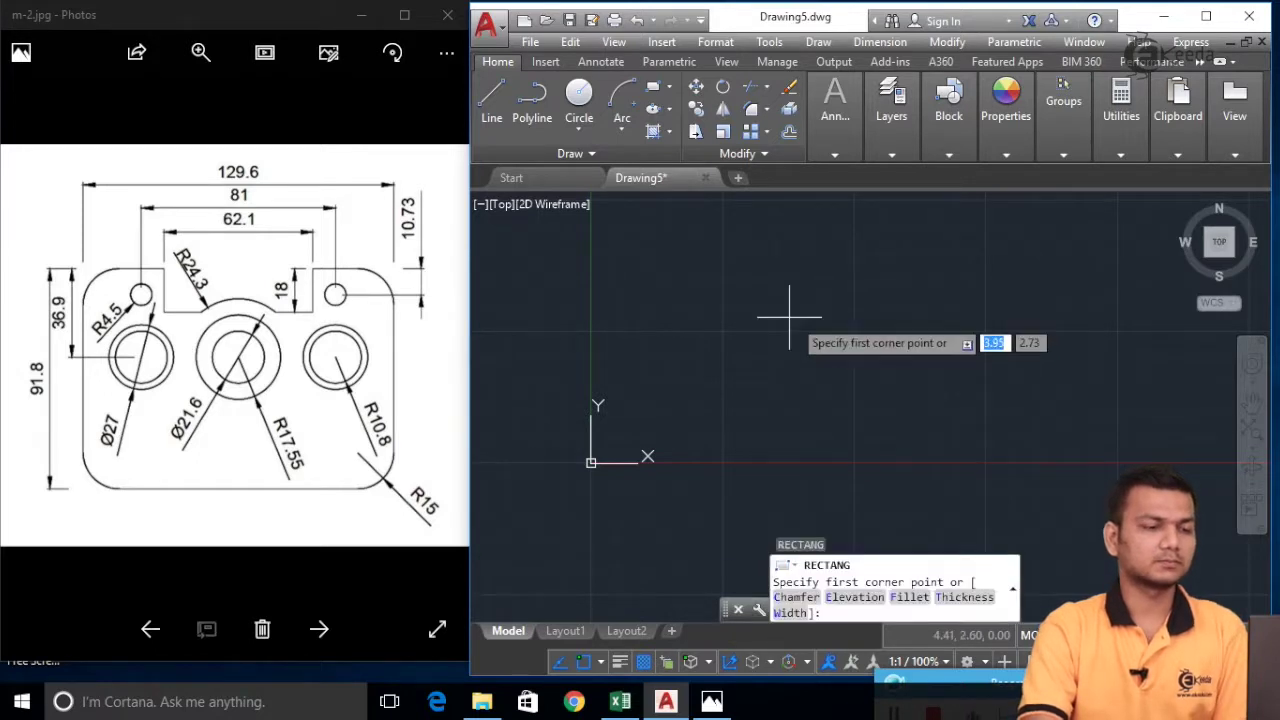
middle_drag(849, 311, 768, 405)
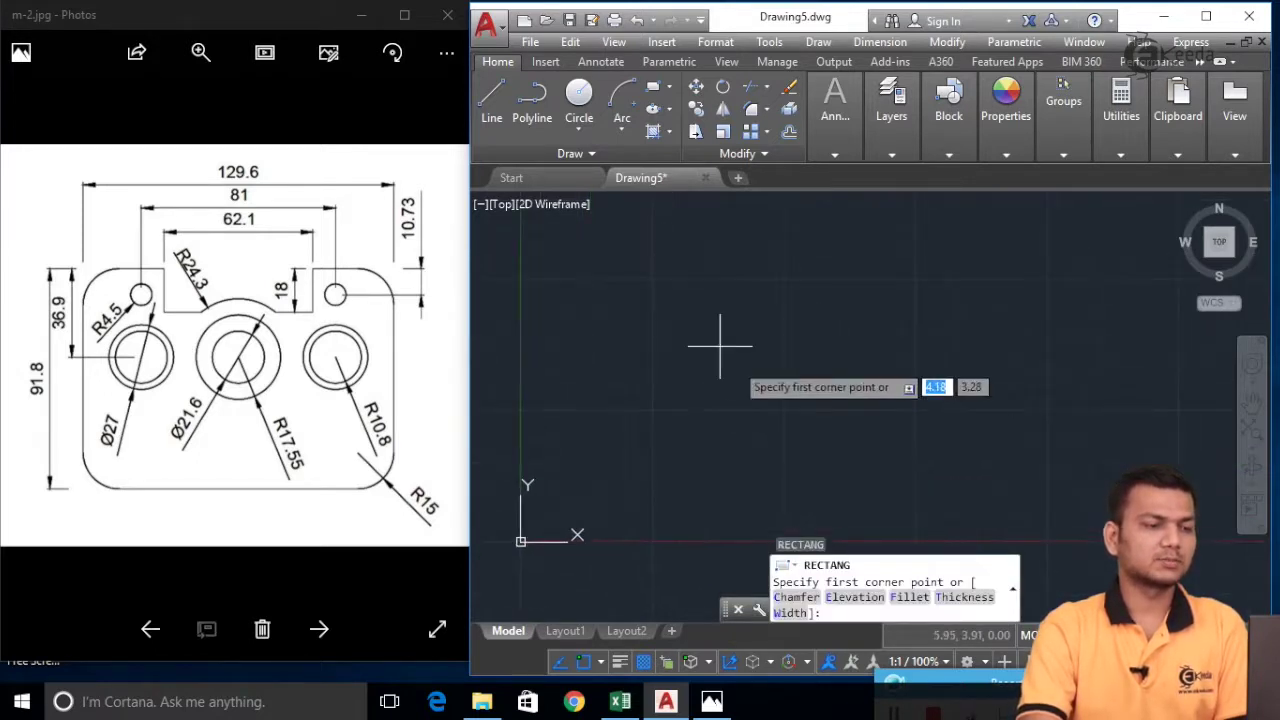
click(620, 216)
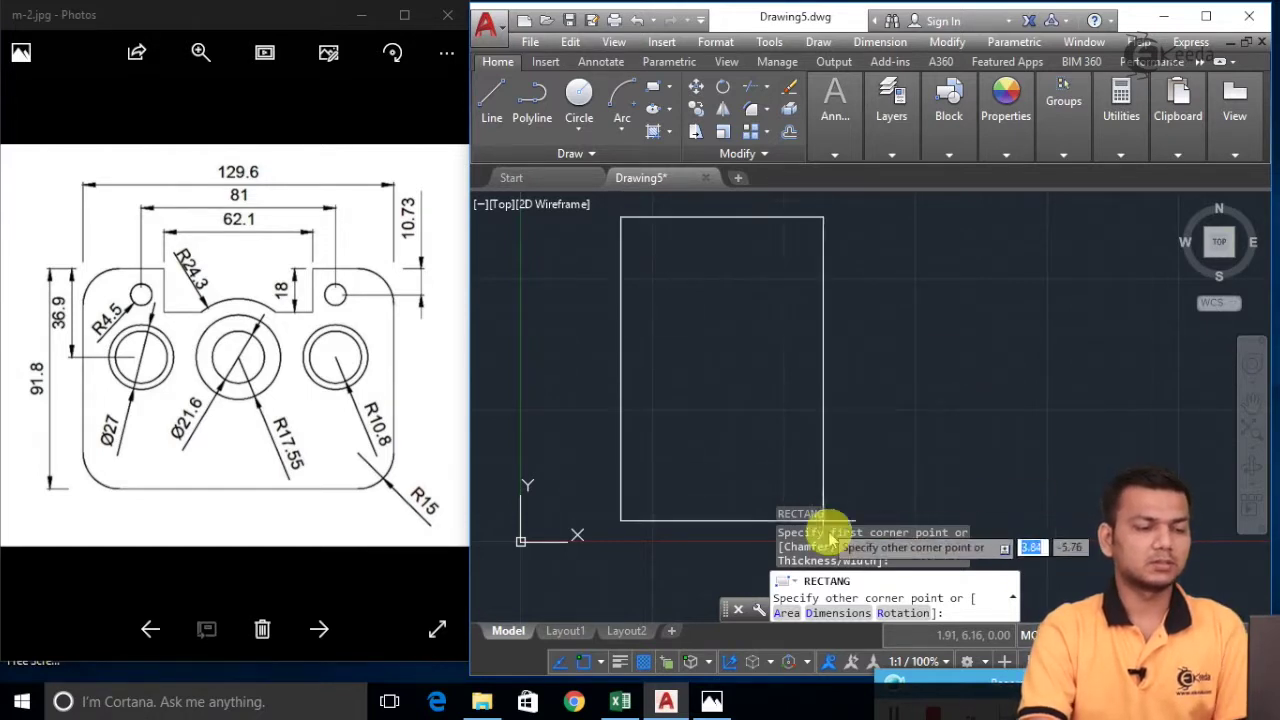
click(835, 613)
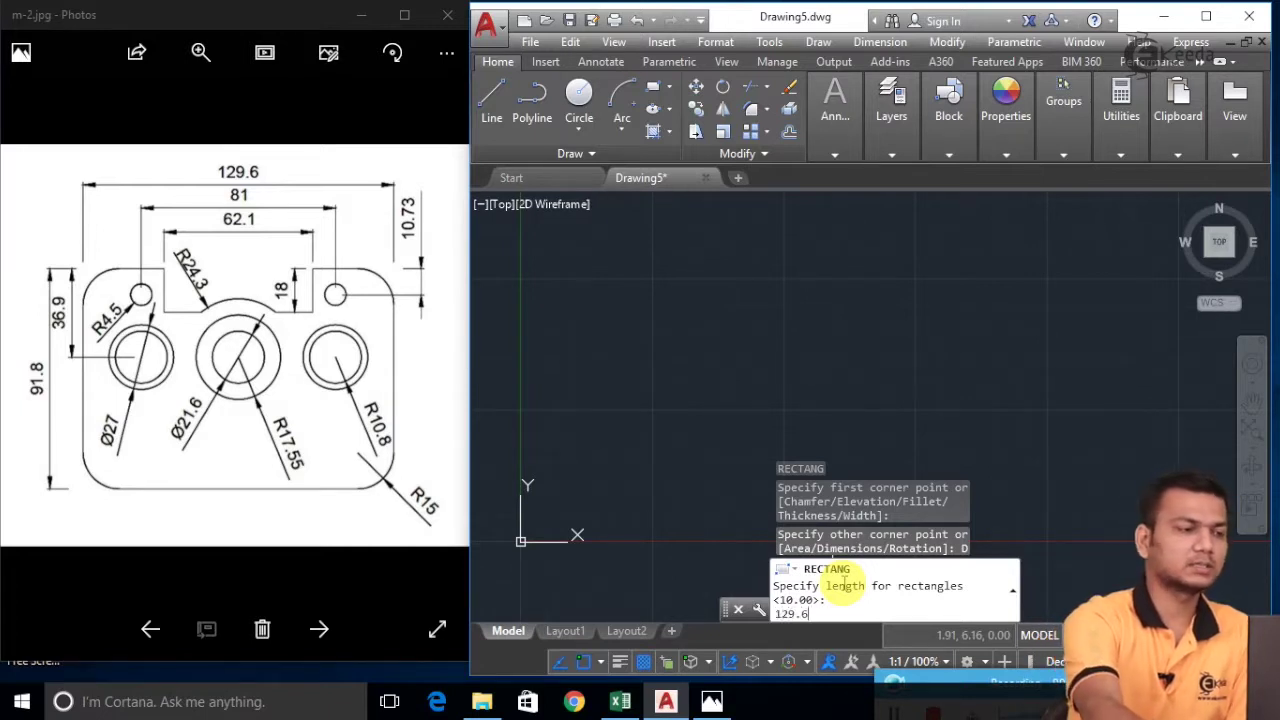
key(Return)
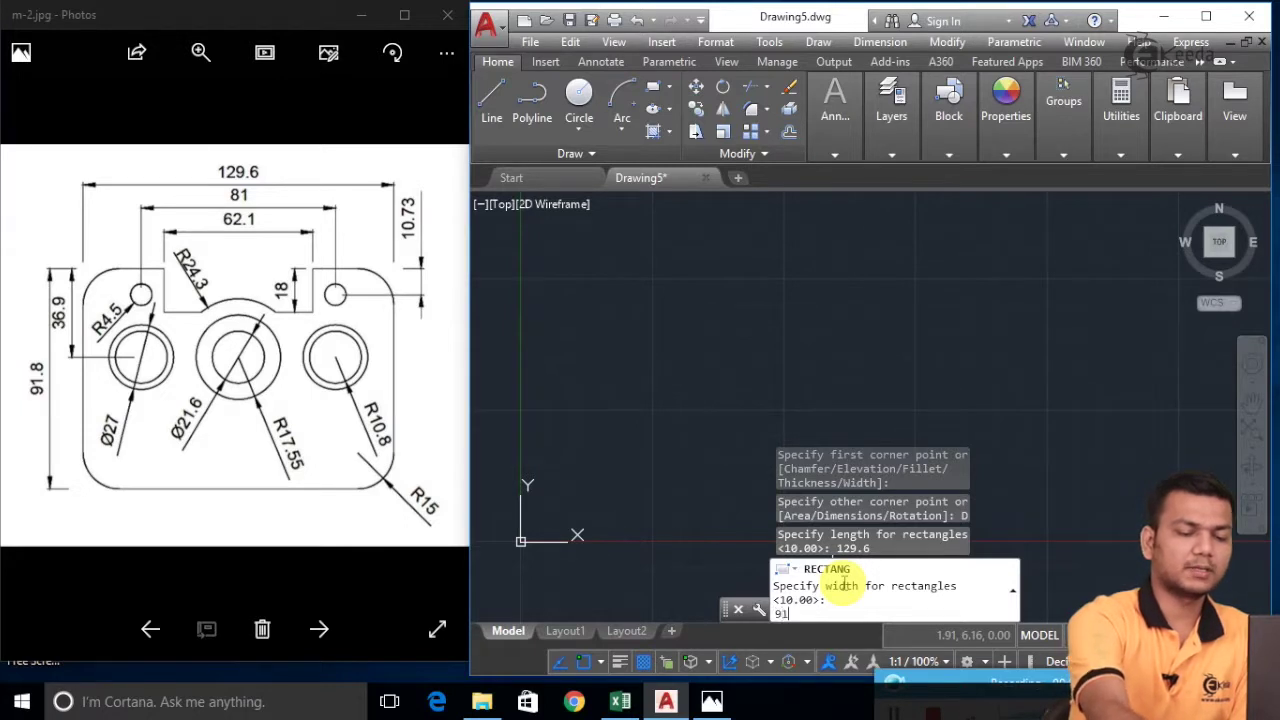
text(91.8)
key(Return)
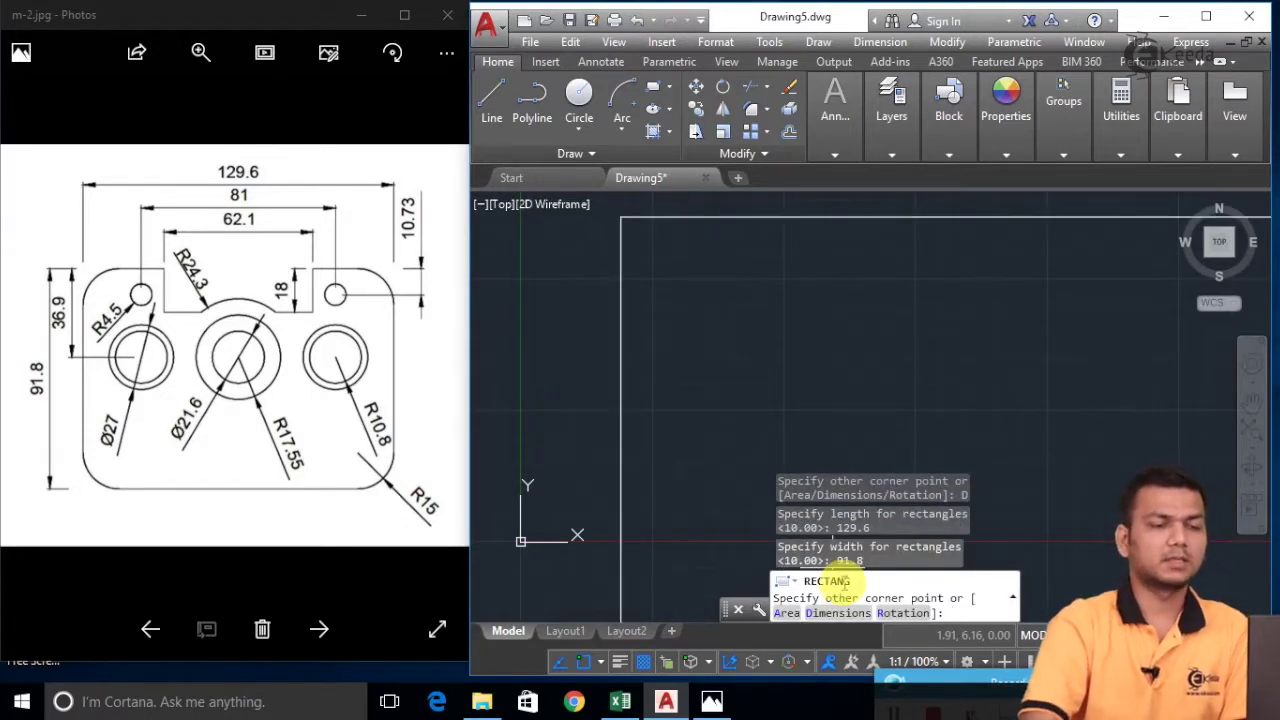
click(1200, 480)
- Move the rectangle by its lower-right corner to the right, clear of the origin and just below the X axis
scroll(1100, 460, down, 2)
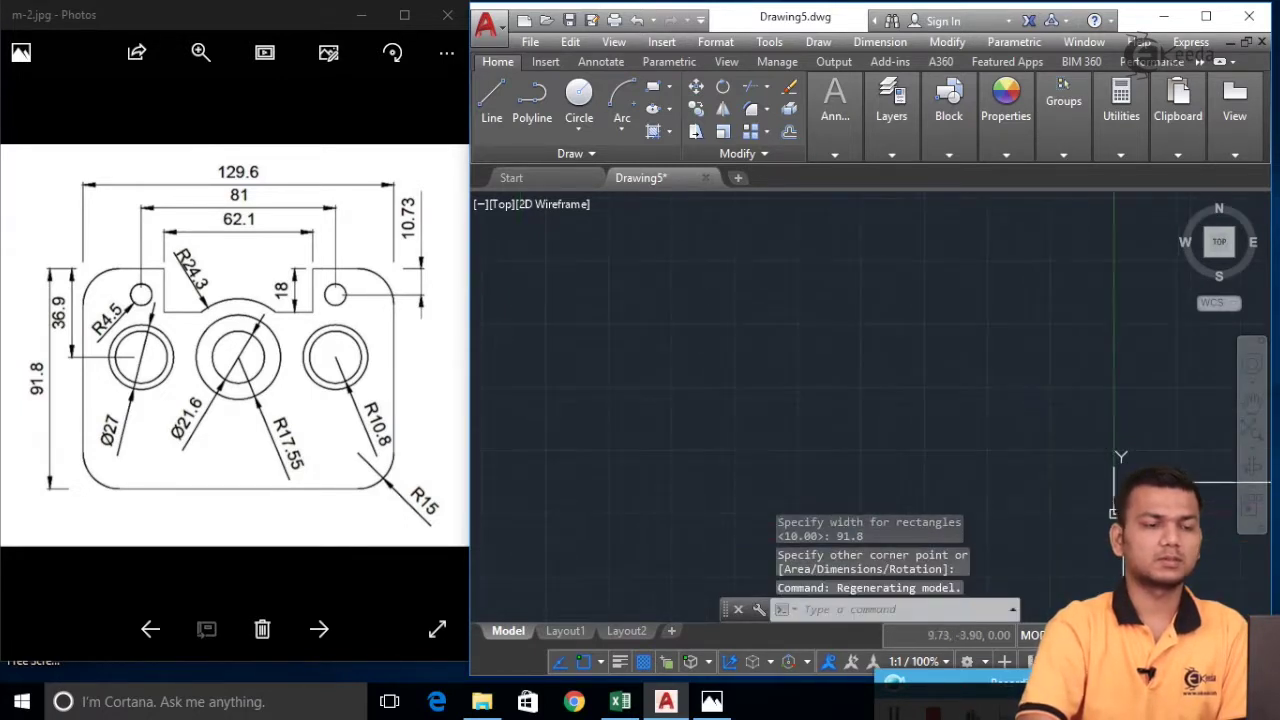
middle_drag(1014, 432, 674, 211)
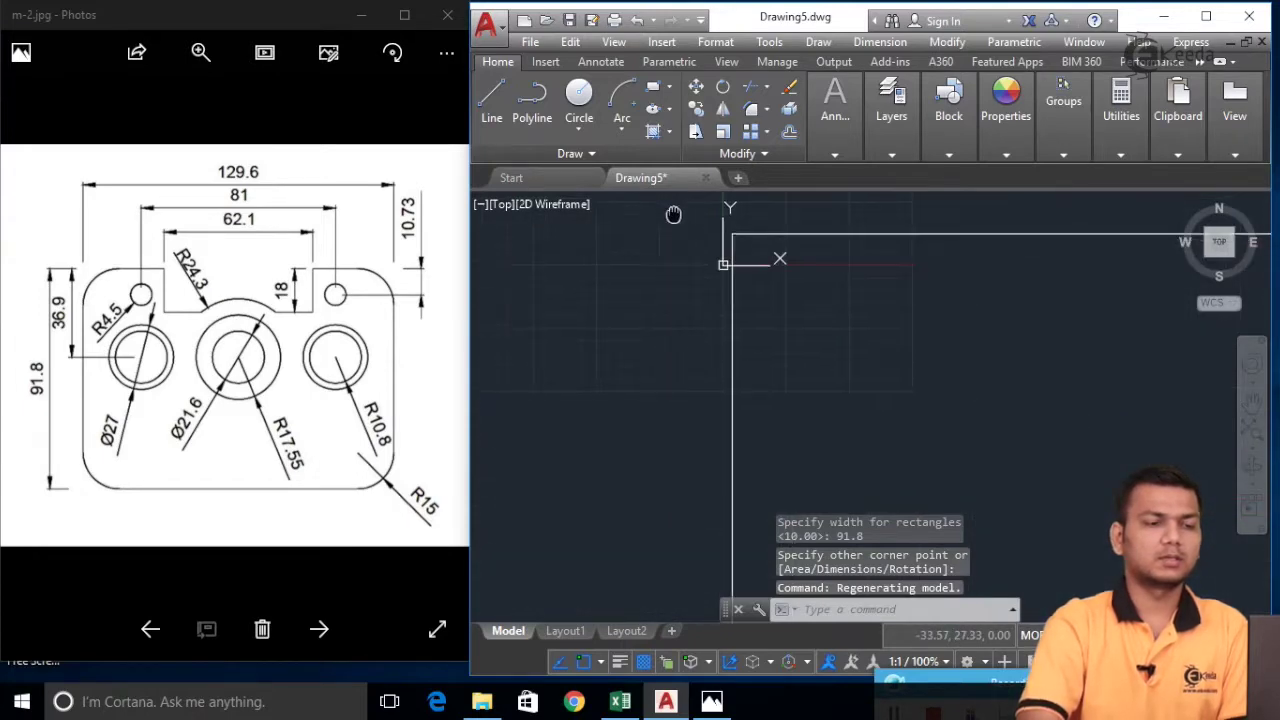
scroll(978, 363, down, 2)
middle_drag(997, 377, 909, 340)
scroll(828, 279, up, 2)
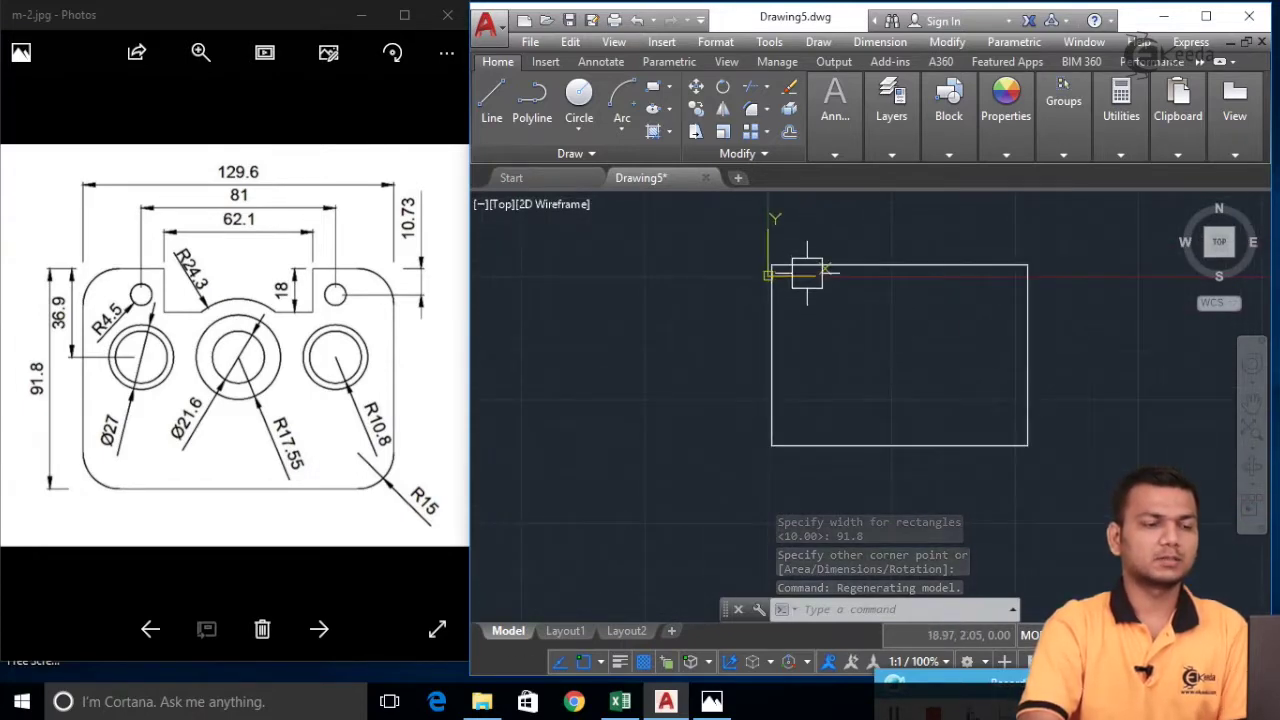
text(m)
key(Return)
click(1027, 437)
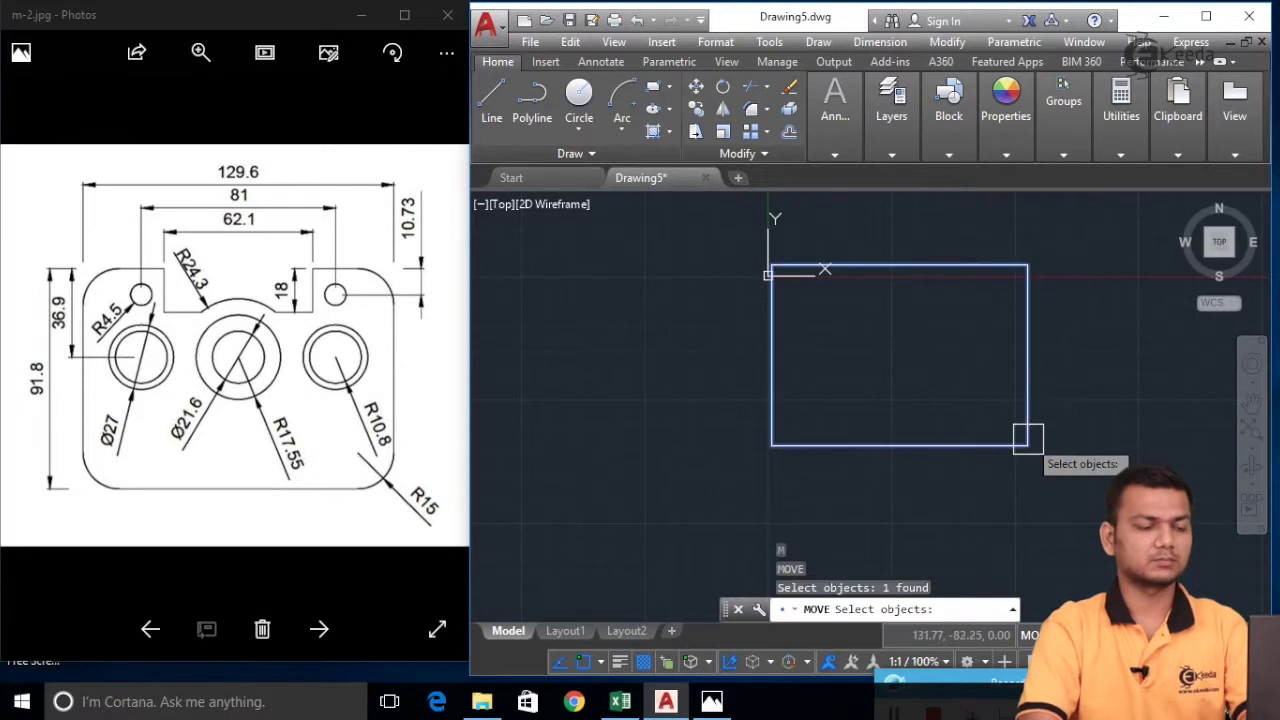
key(Return)
click(1027, 445)
middle_drag(1040, 455, 1046, 396)
click(1018, 412)
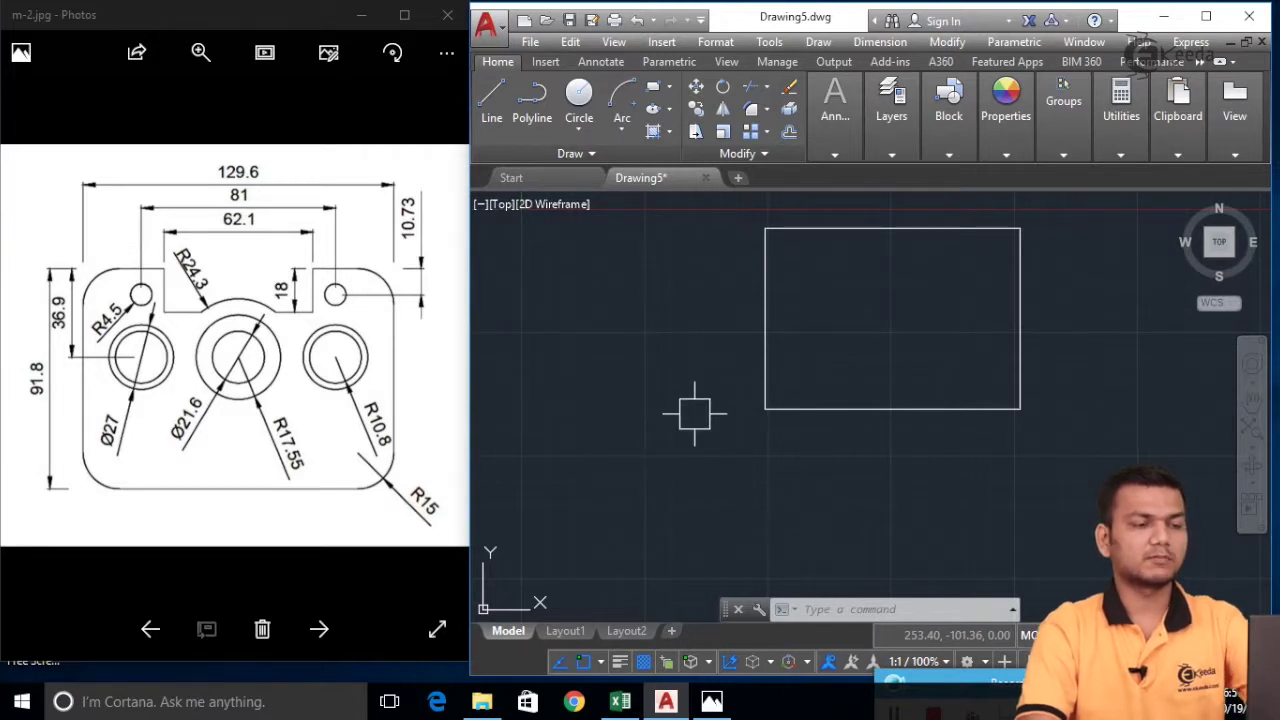
- Fillet the rectangle's lower-right corner with a radius of 15 mm
text(f)
key(Return)
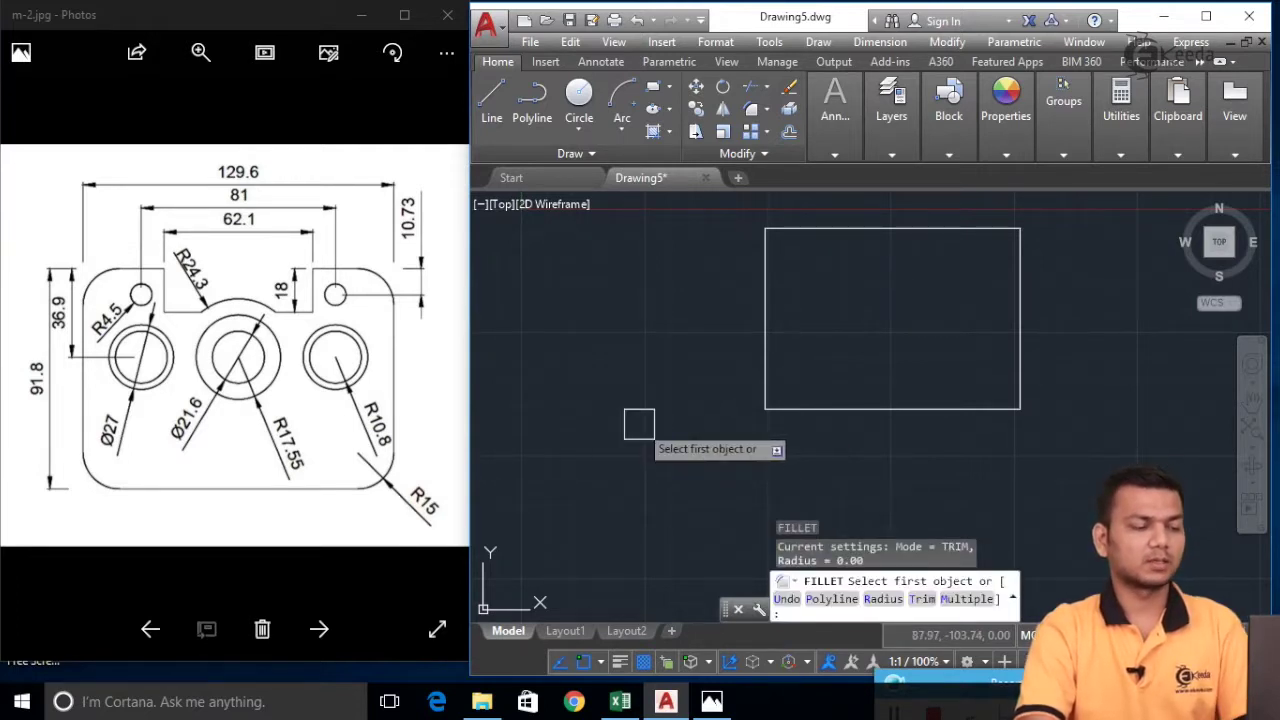
text(r)
key(Return)
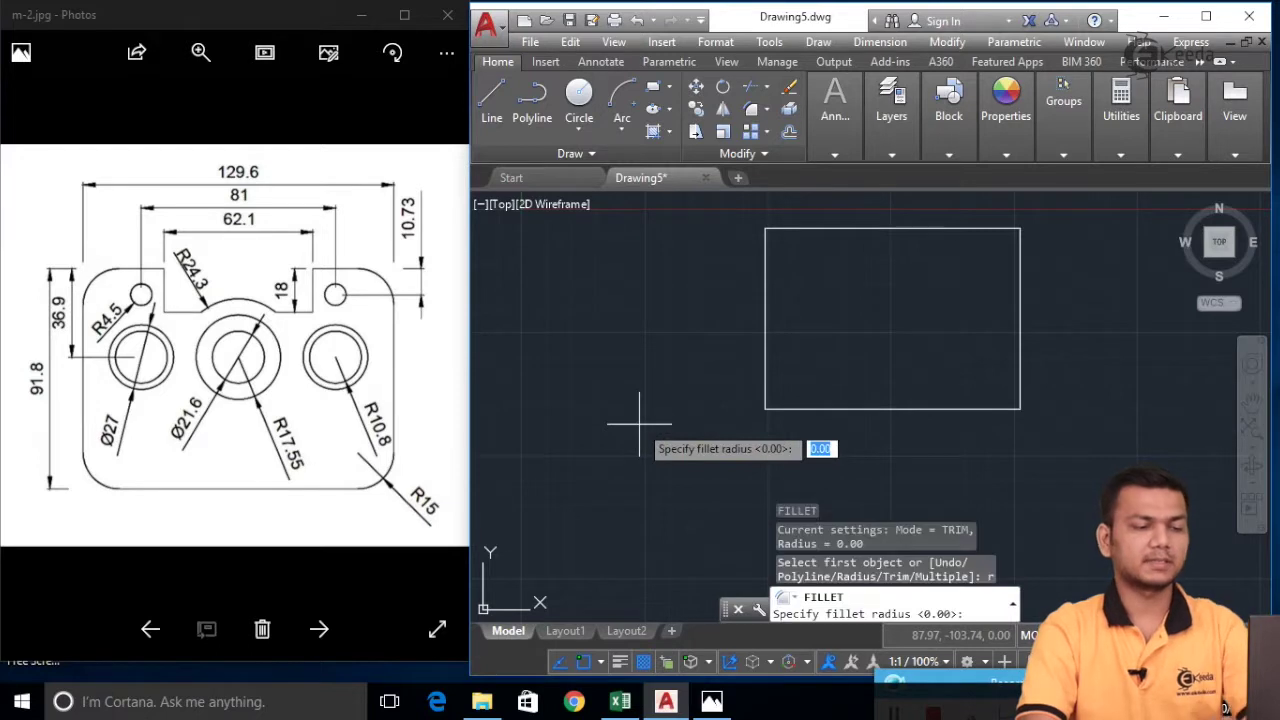
text(15)
key(Return)
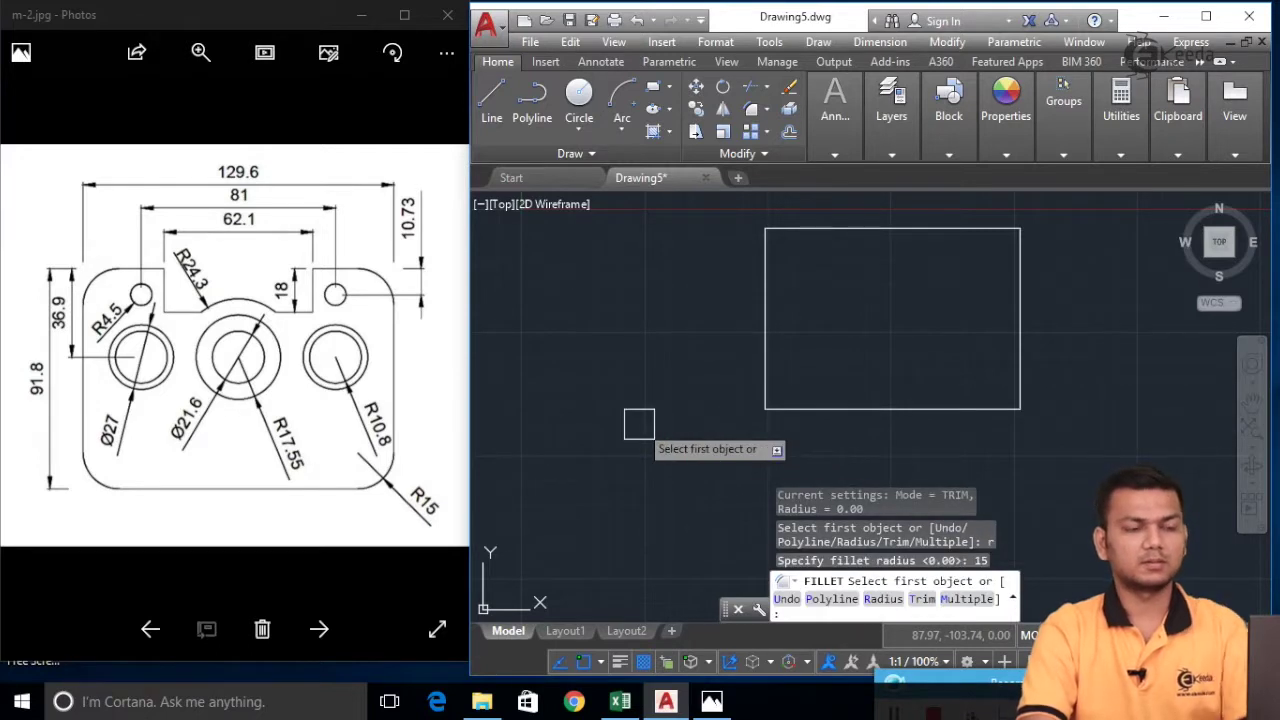
click(985, 409)
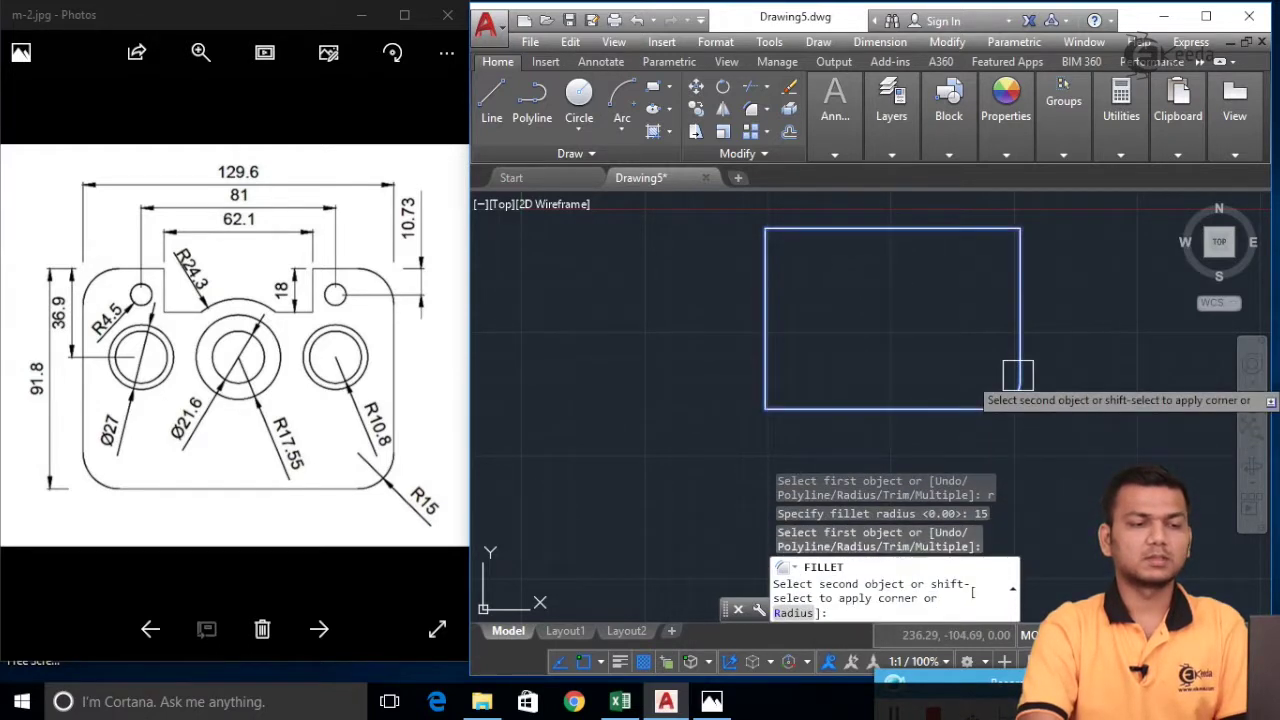
click(1018, 375)
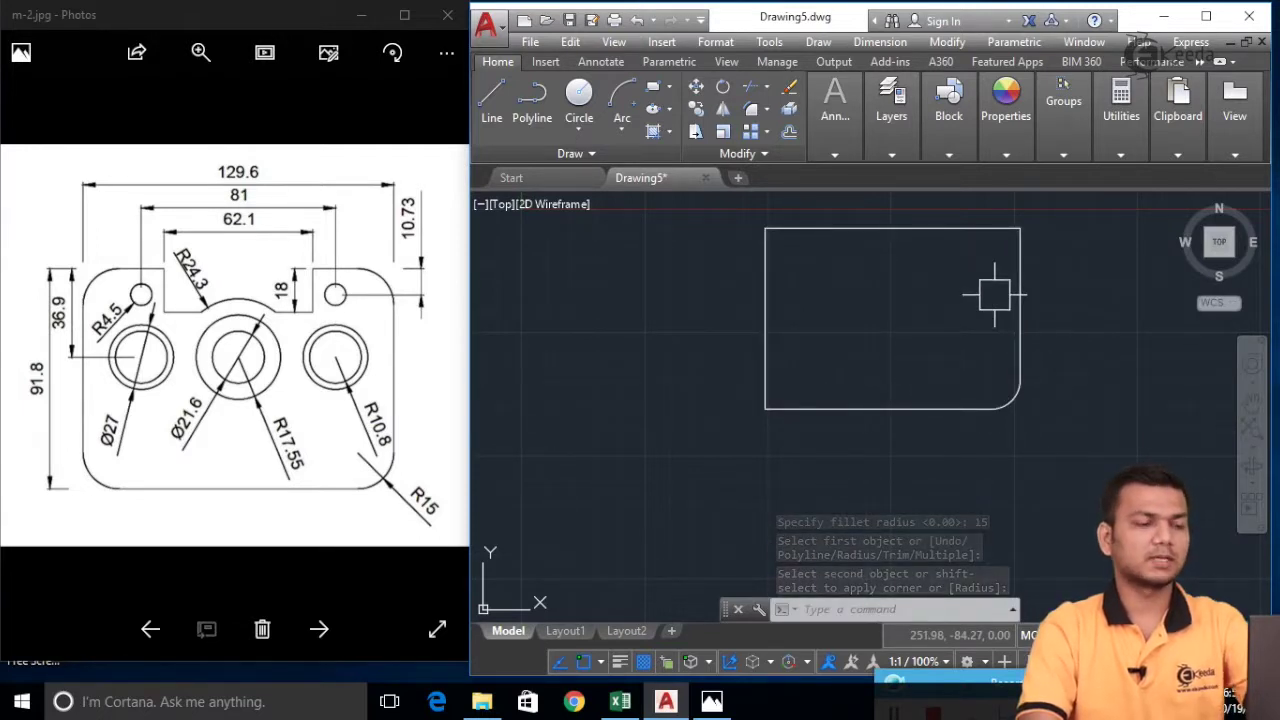
- Fillet the rectangle's three remaining corners at the same 15 mm radius, using the Multiple option
key(Return)
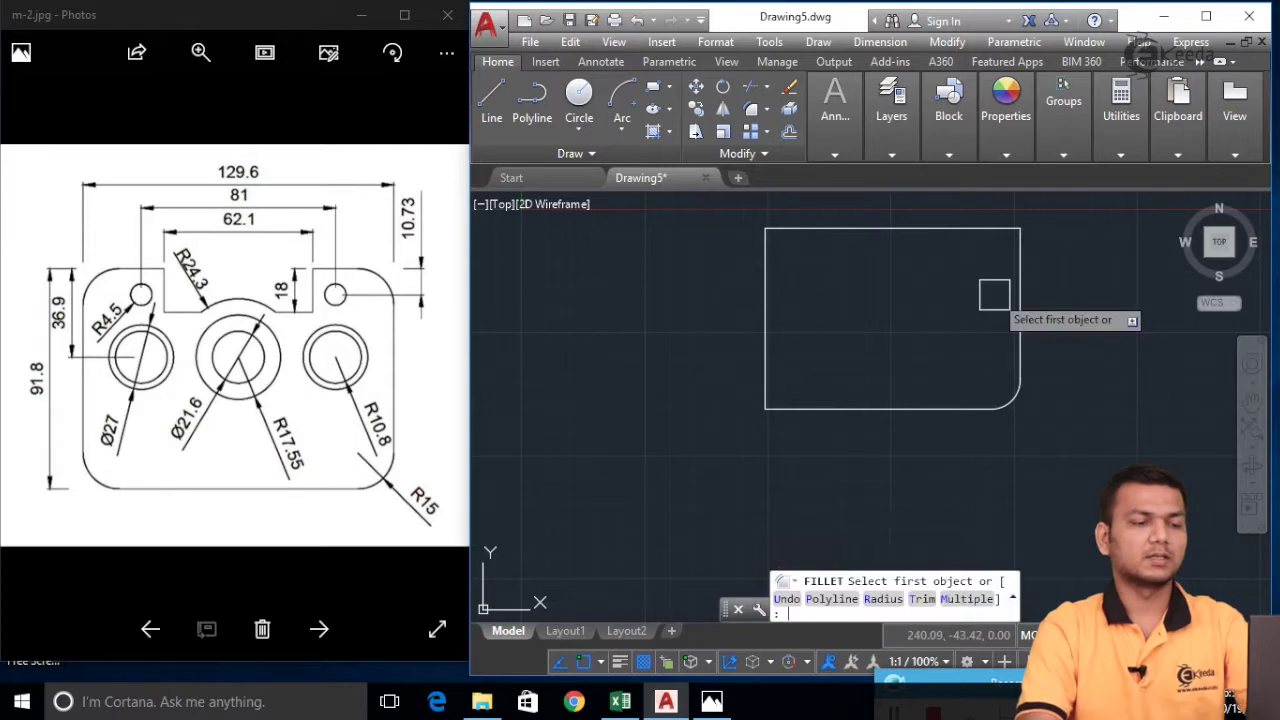
click(960, 599)
click(884, 599)
key(Return)
click(765, 368)
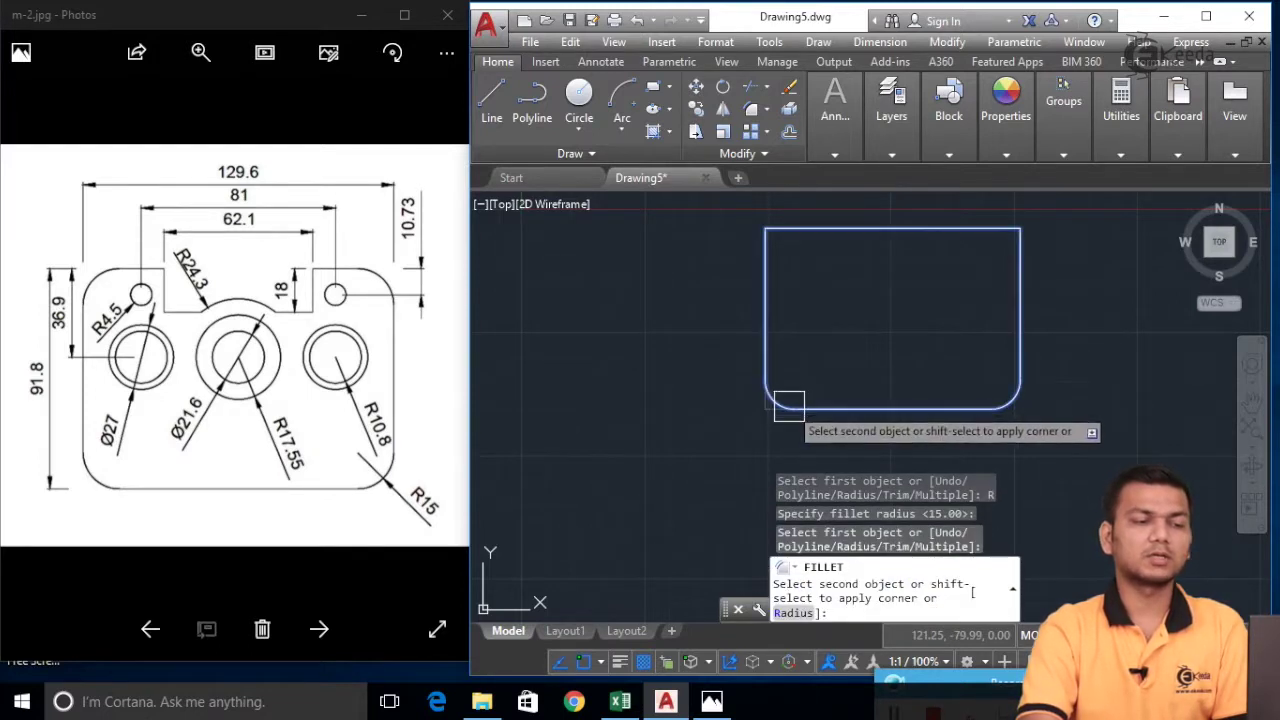
click(788, 405)
click(766, 295)
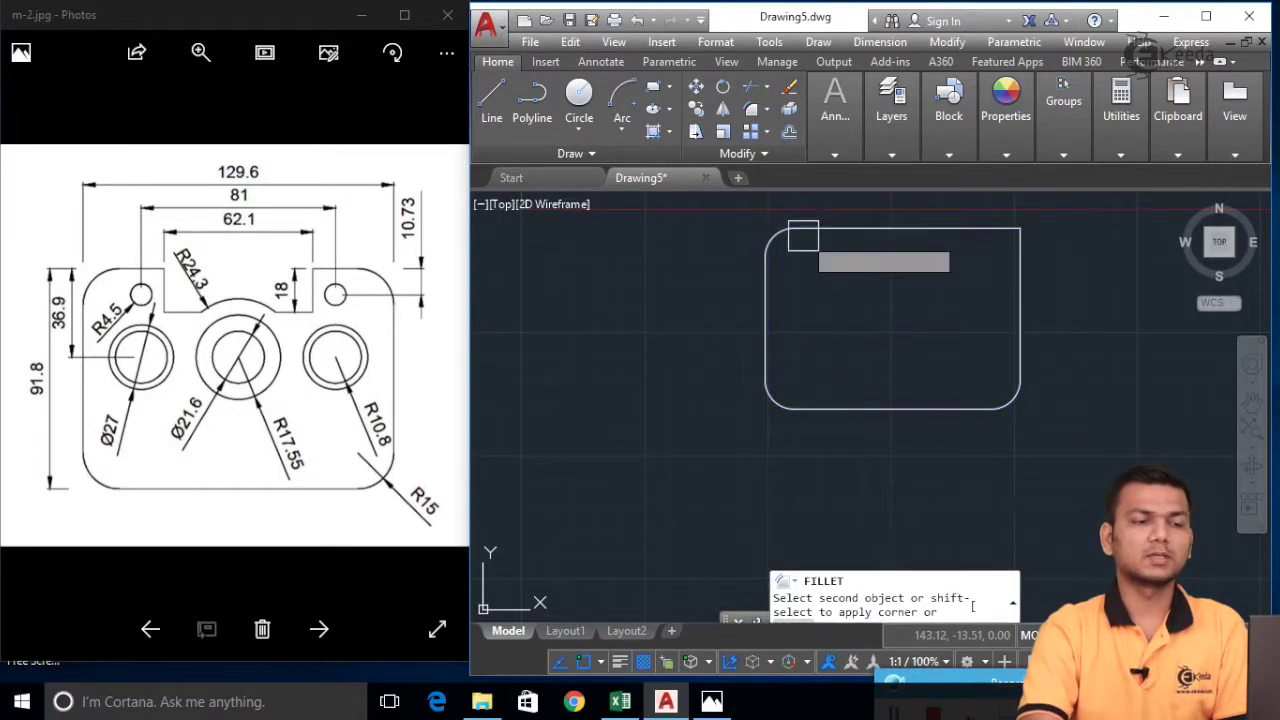
click(803, 236)
click(970, 229)
click(1025, 276)
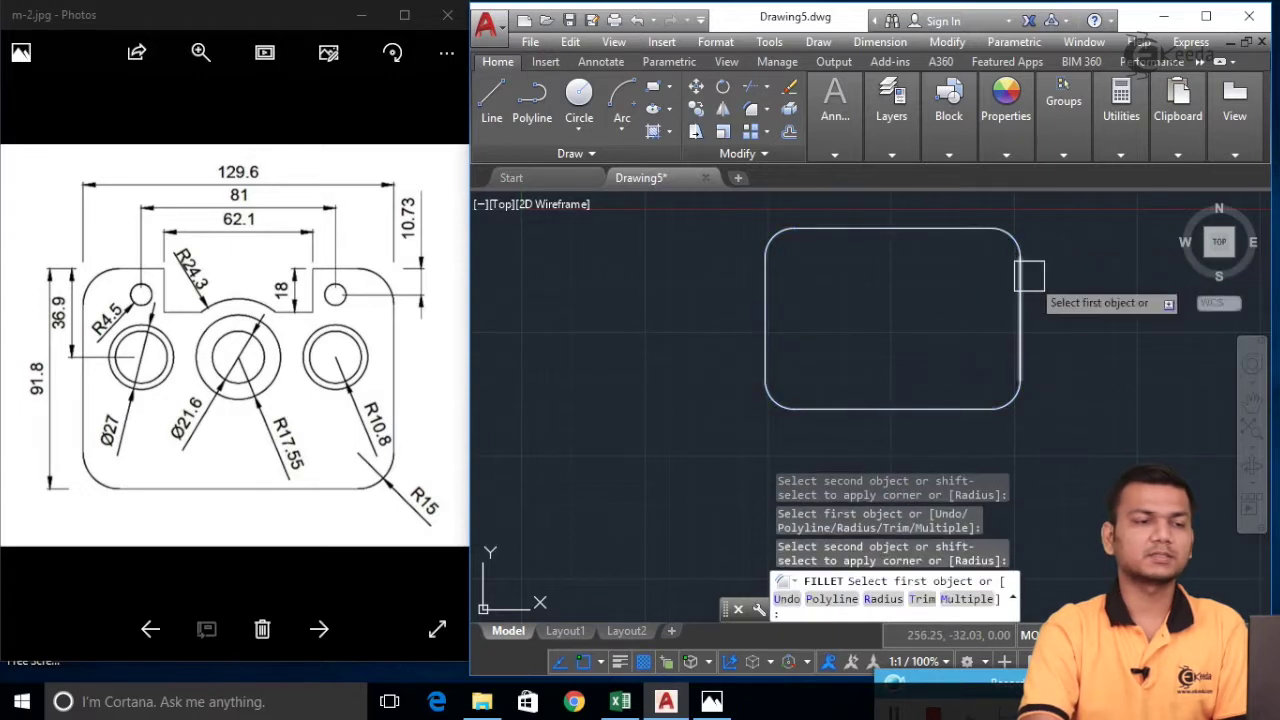
middle_drag(1050, 318, 1015, 342)
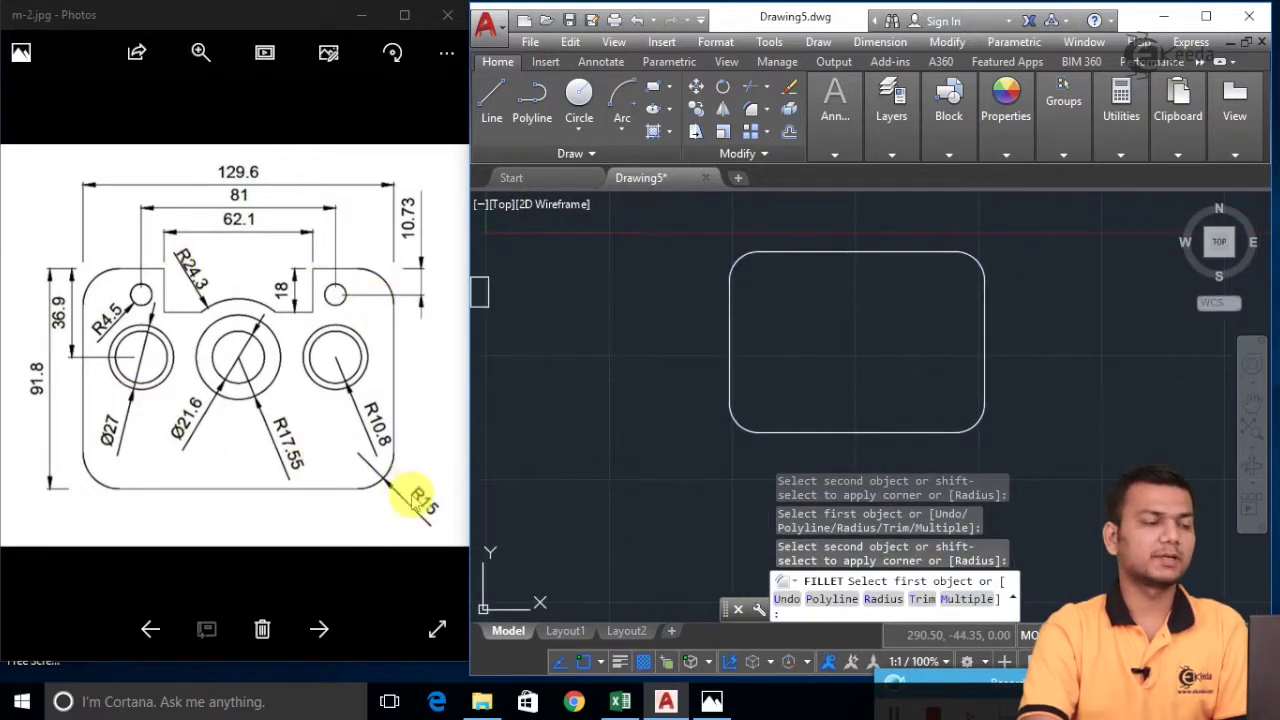
key(Escape)
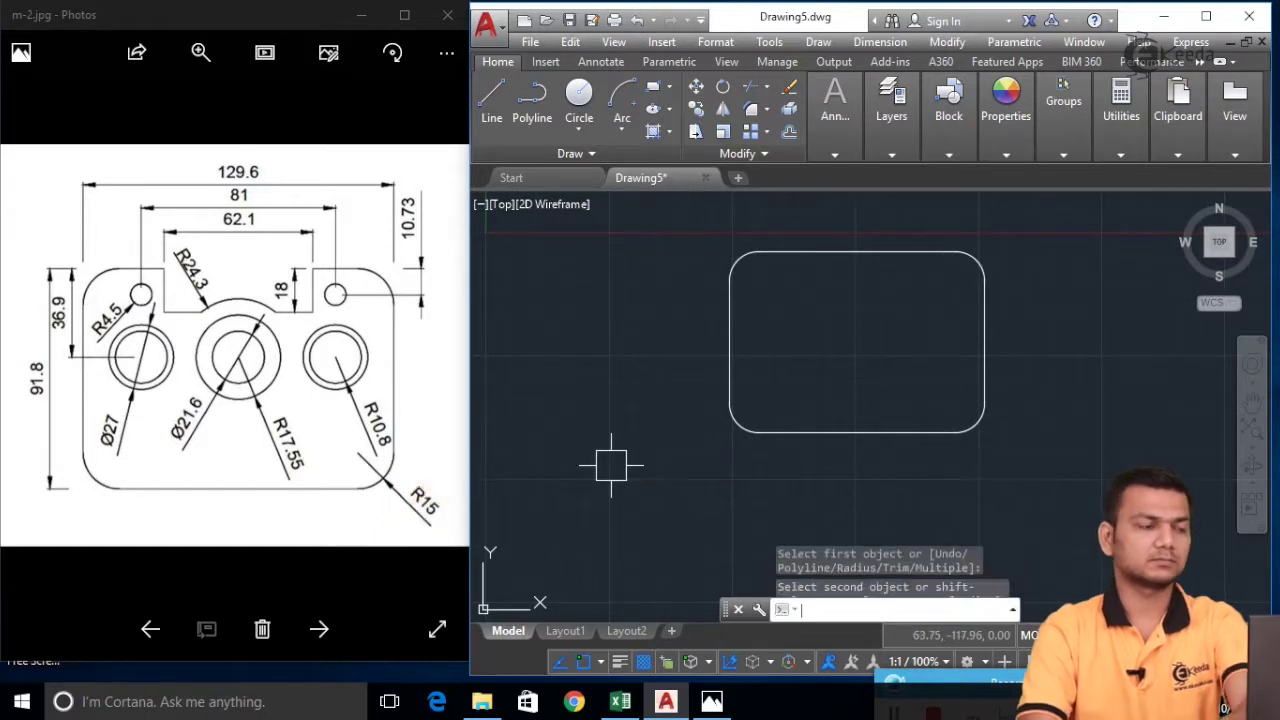
key(Return)
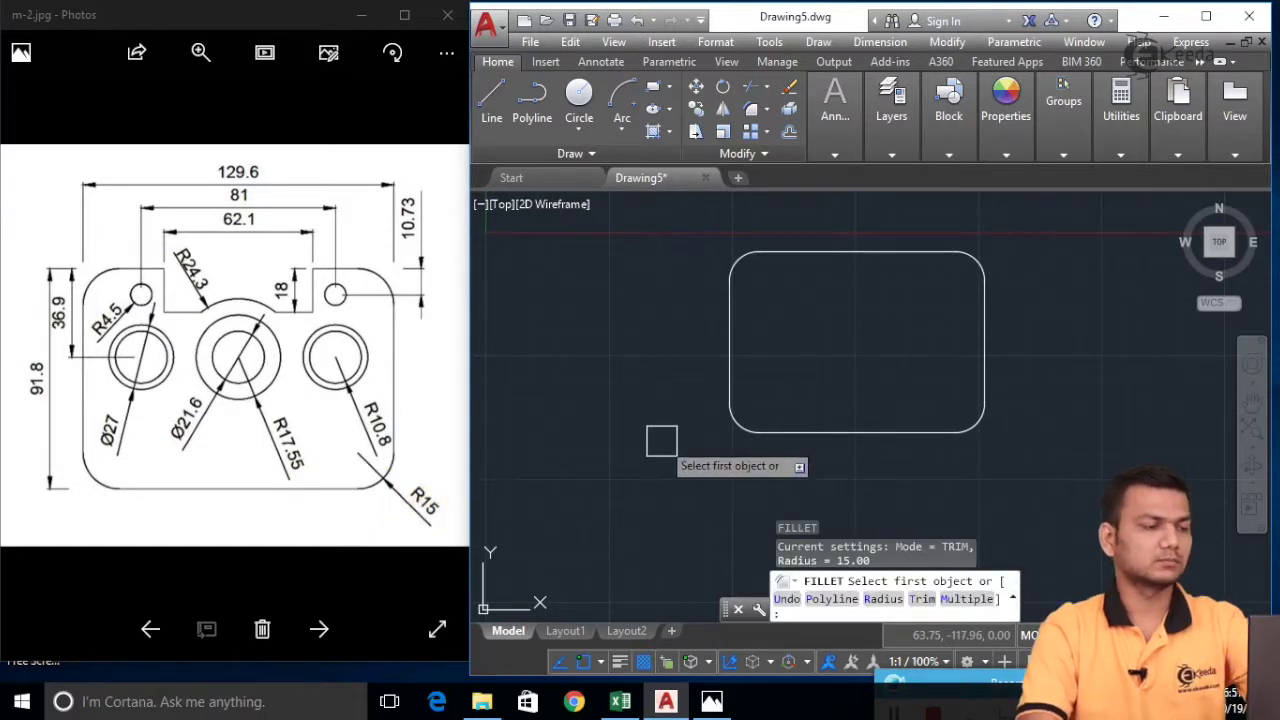
key(Escape)
key(Escape)
key(Escape)
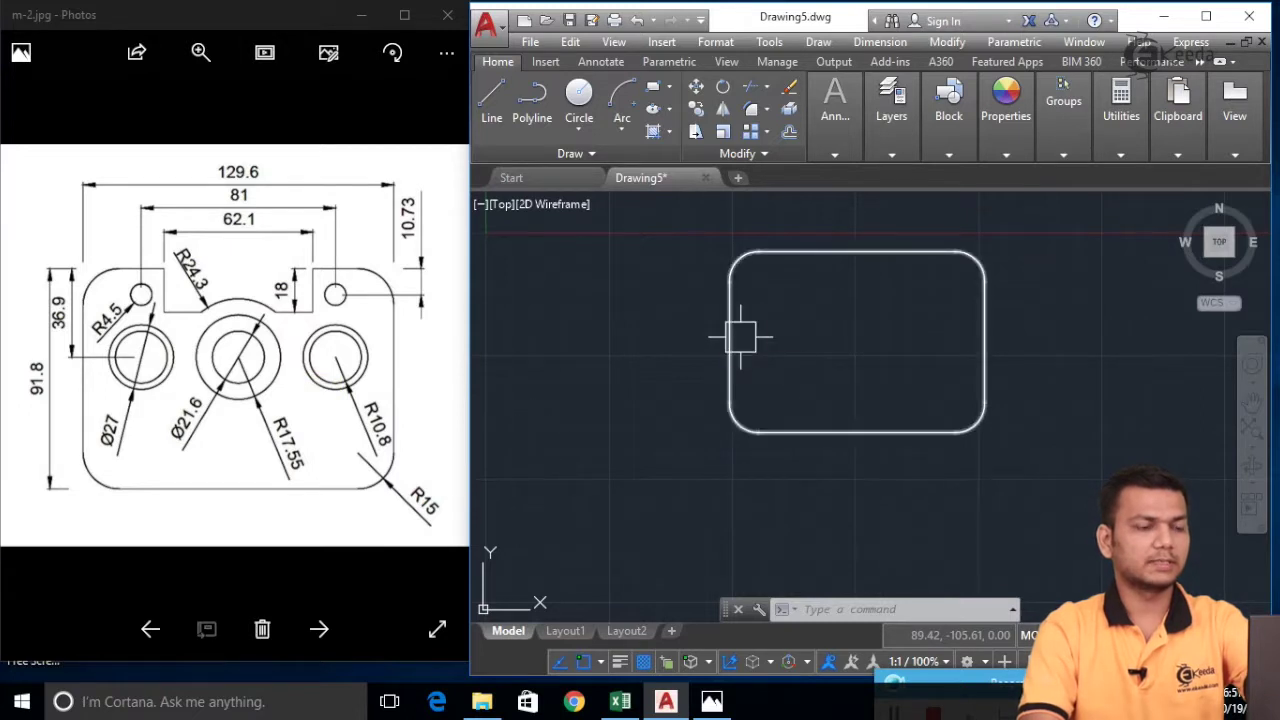
- Draw a line leftward from the midpoint of the plate's top edge with a length of 81/2 mm
key(l)
key(Return)
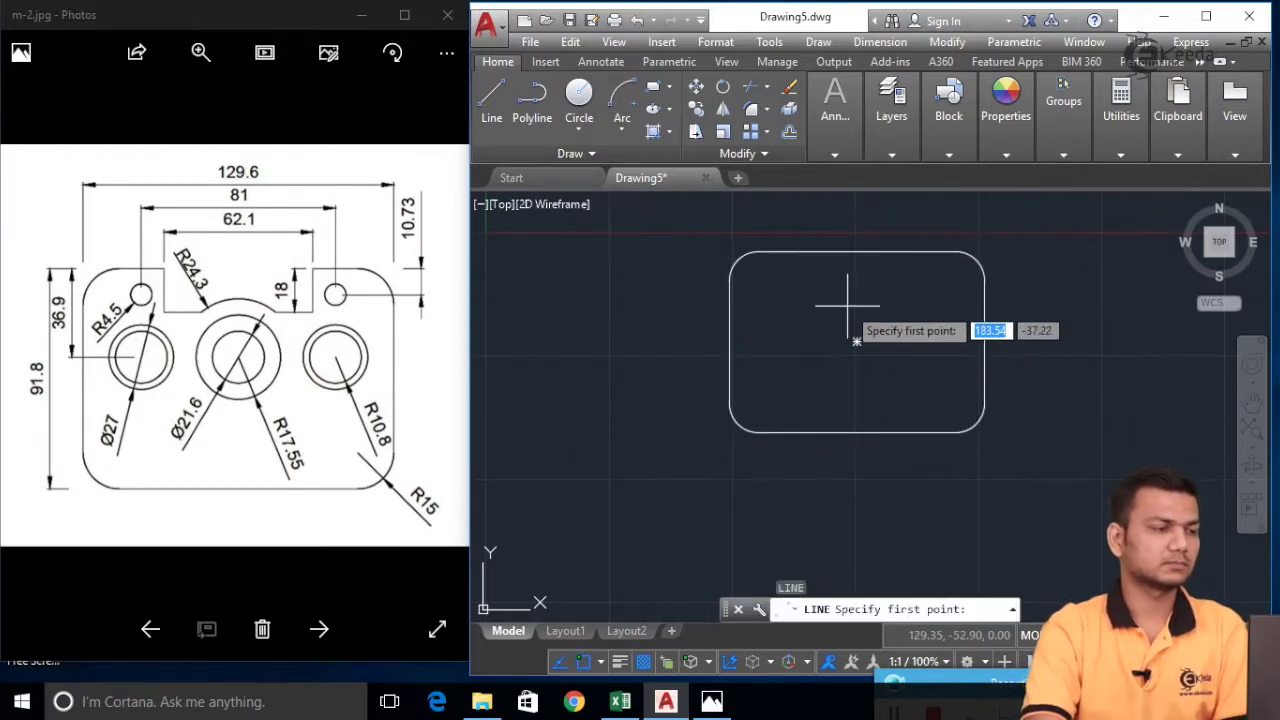
middle_drag(846, 337, 846, 397)
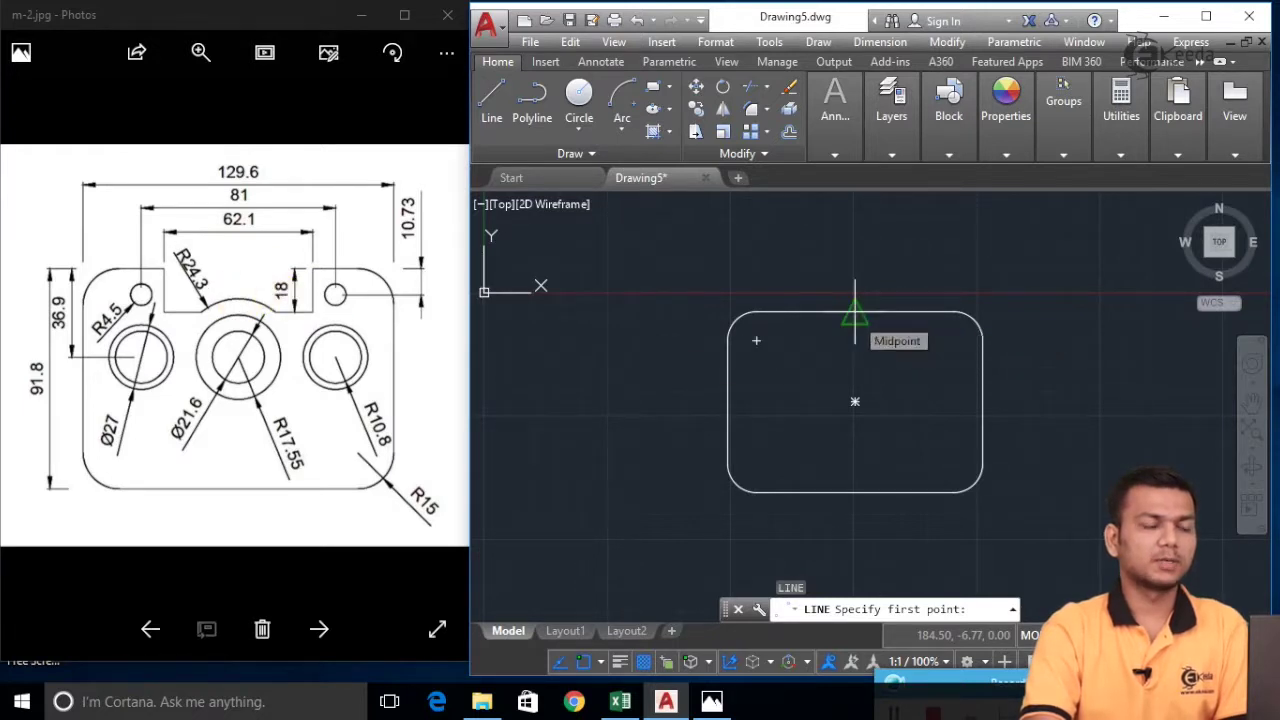
click(855, 313)
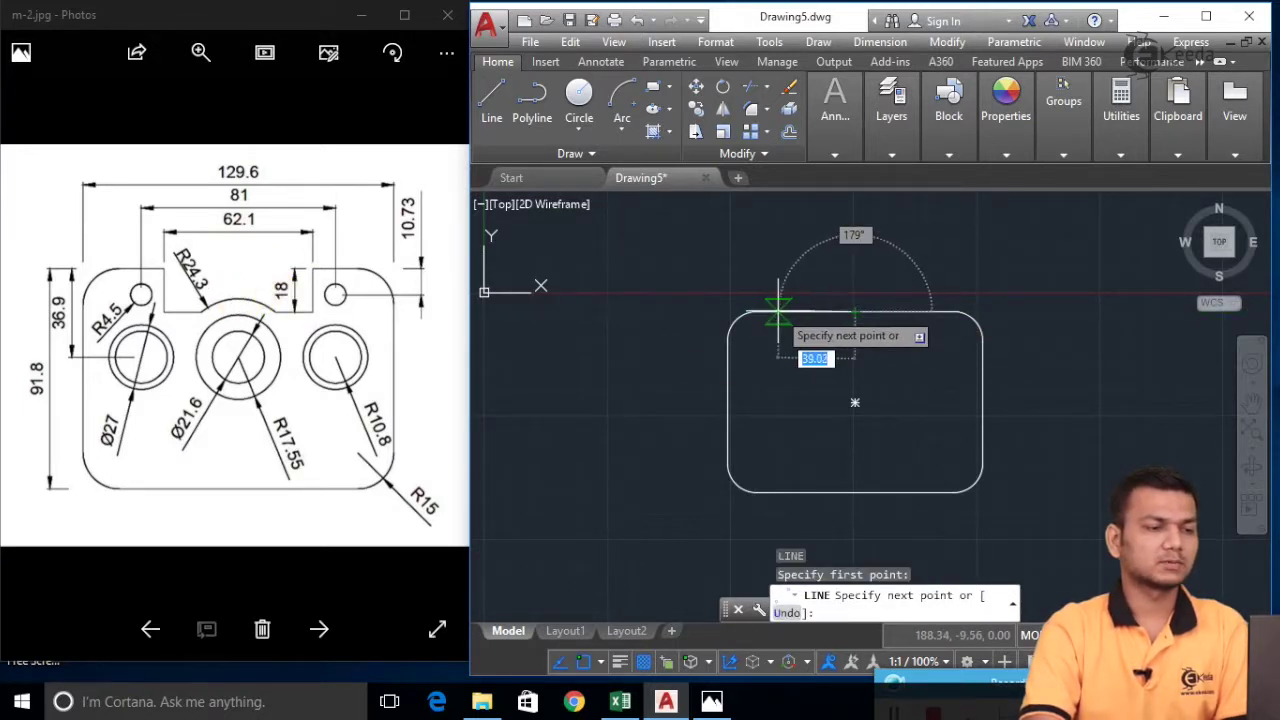
text(81)
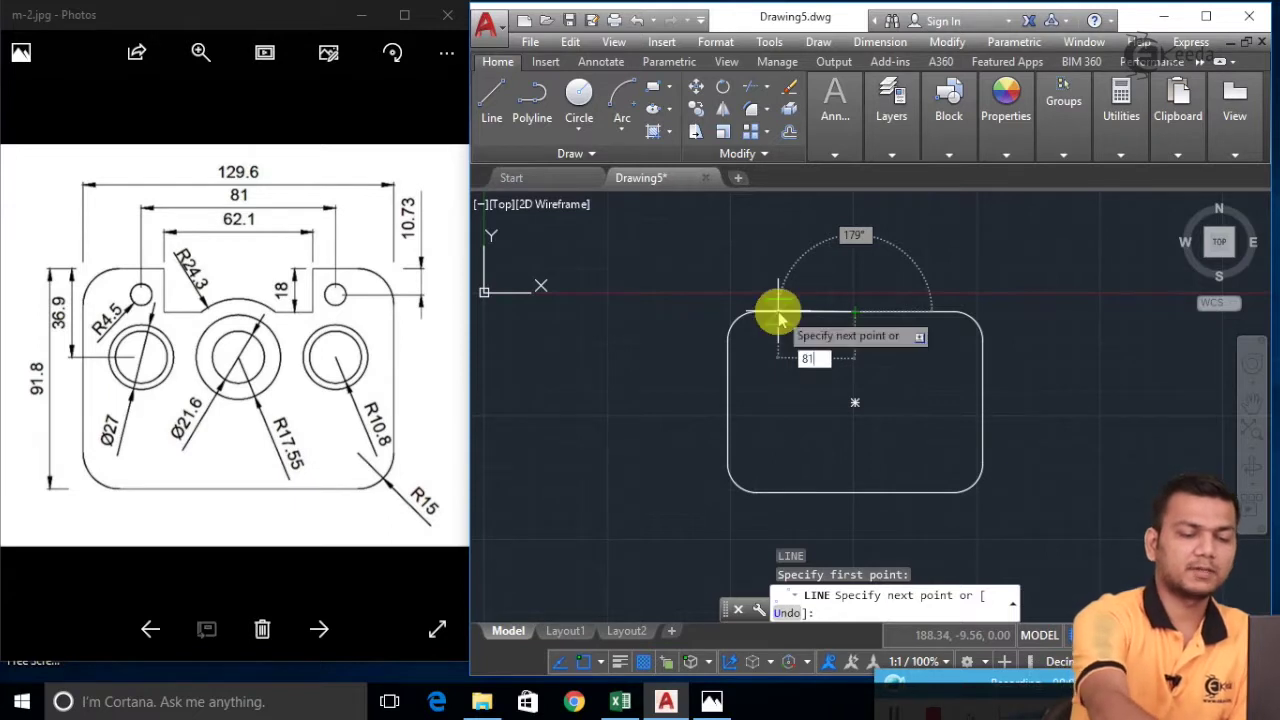
text(/2)
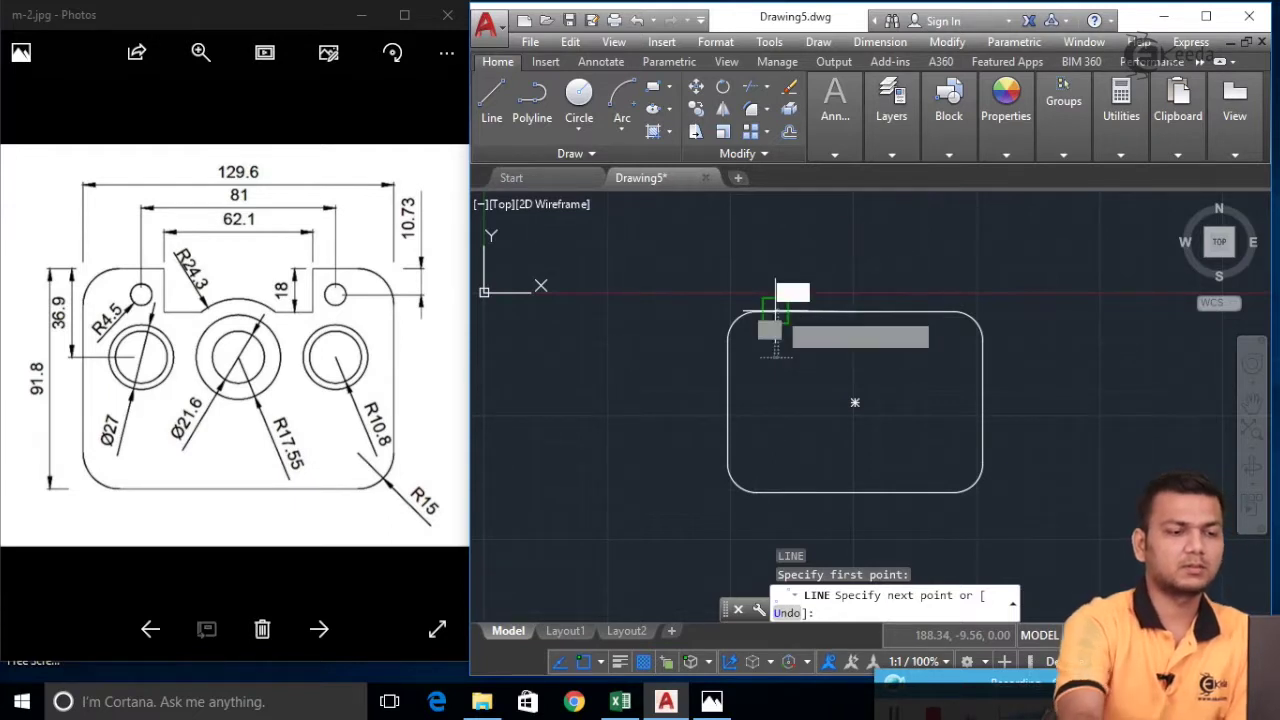
key(Return)
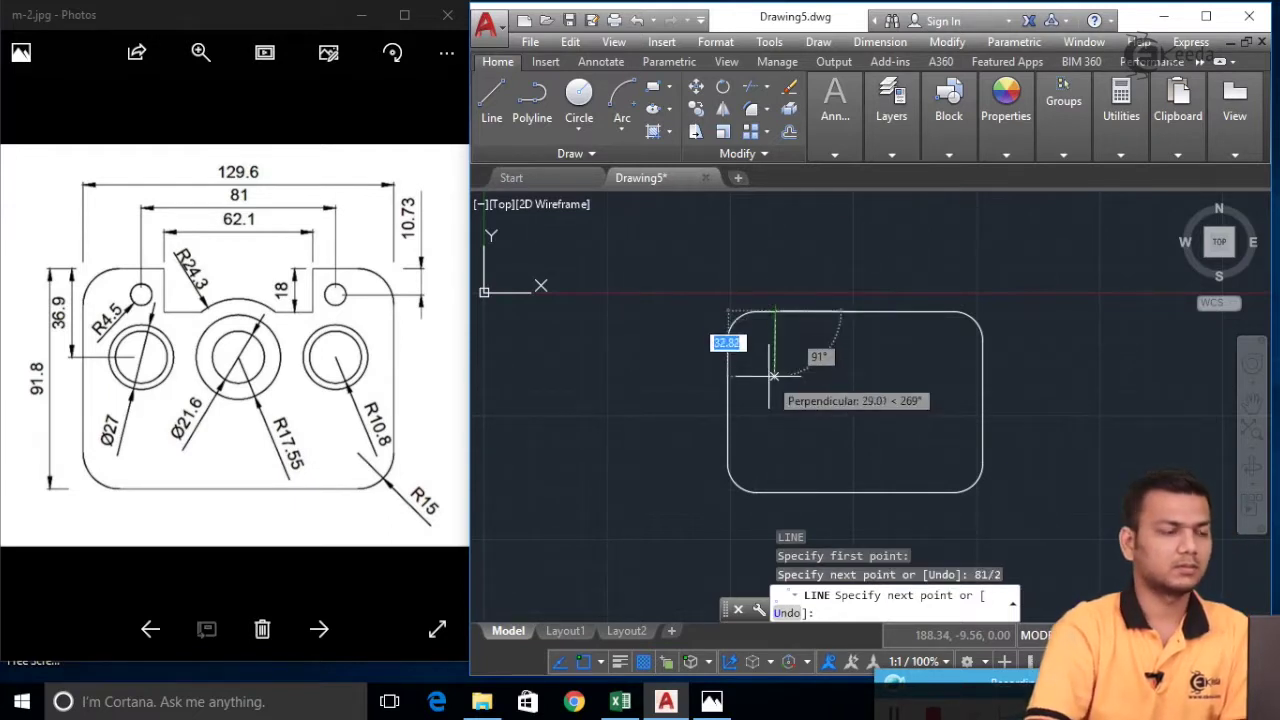
- Turn Ortho on and continue the line 10.73 mm straight down from its left end, then end the command
scroll(773, 357, up, 2)
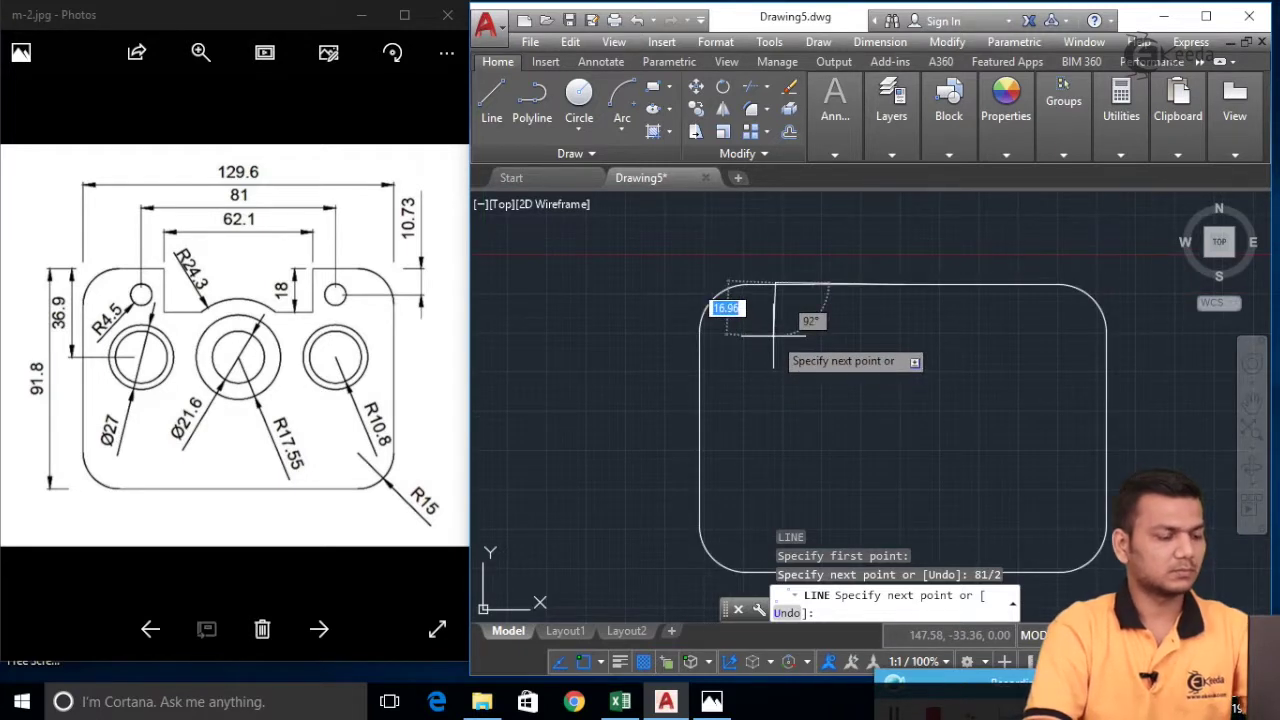
key(F8)
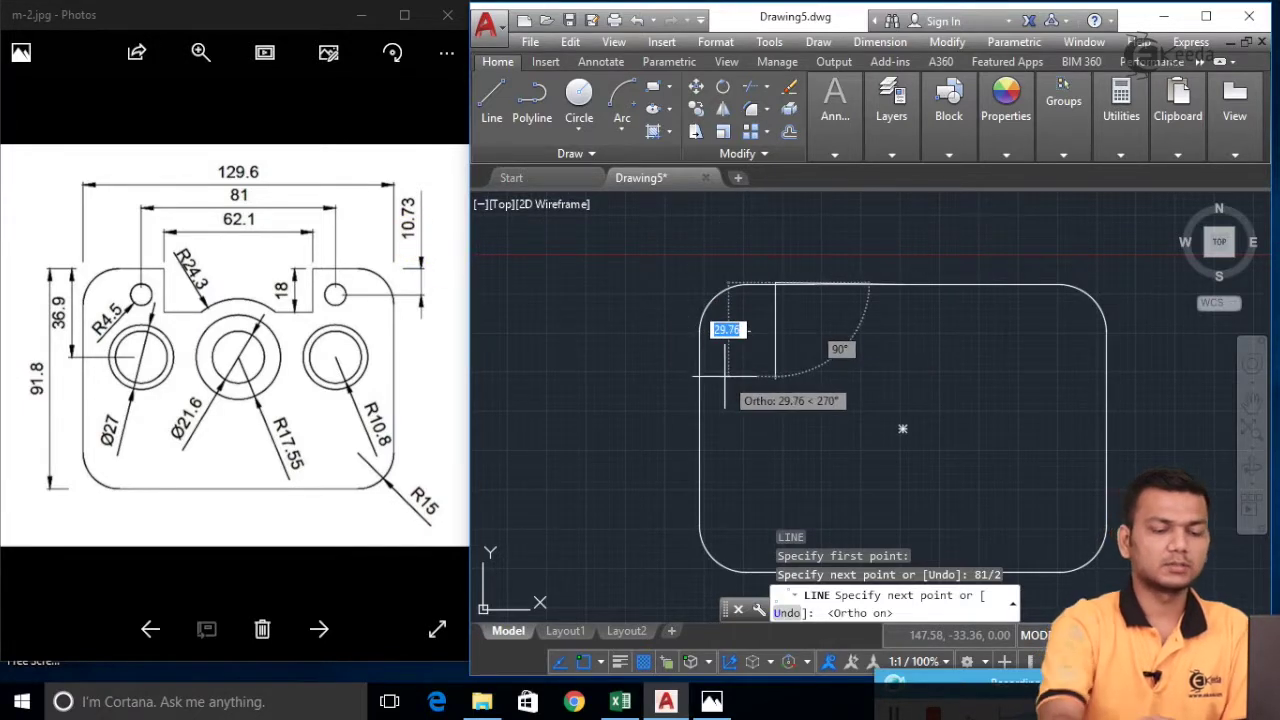
text(10.7)
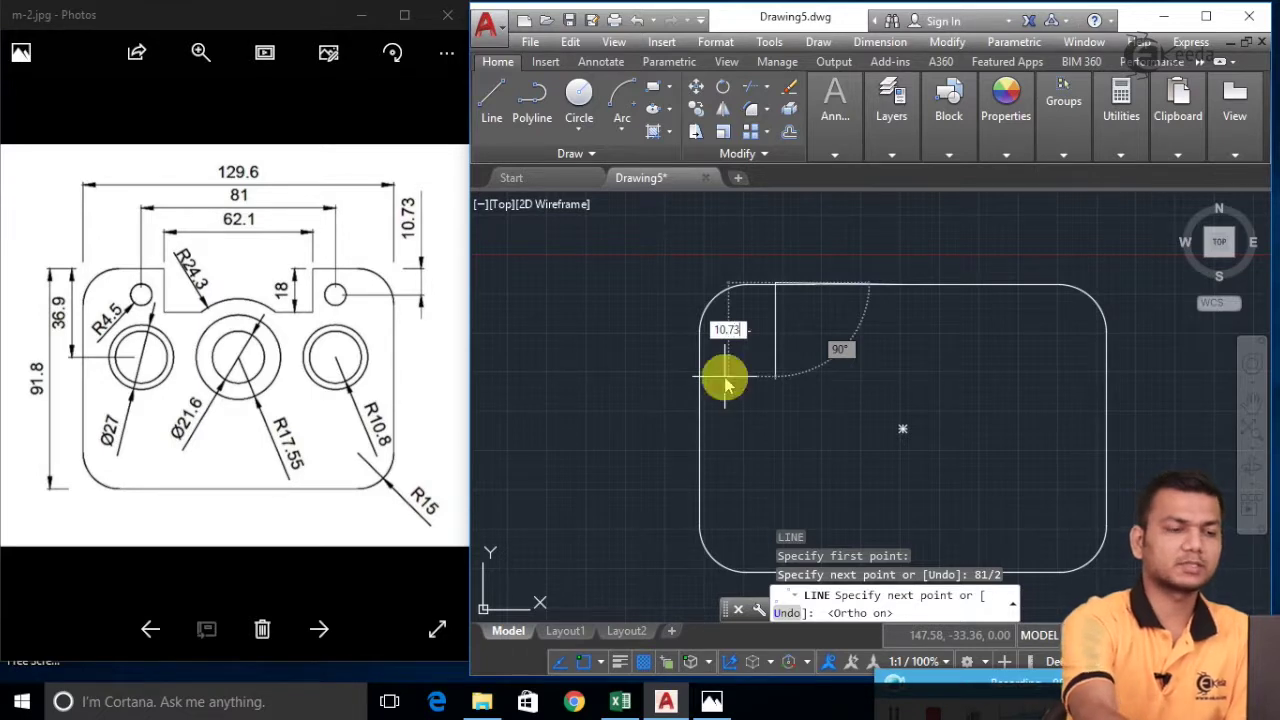
text(3)
key(Return)
key(Escape)
- Delete the slanted line along the plate's top edge and the vertical line below its left end
scroll(784, 305, up, 5)
scroll(770, 292, up, 2)
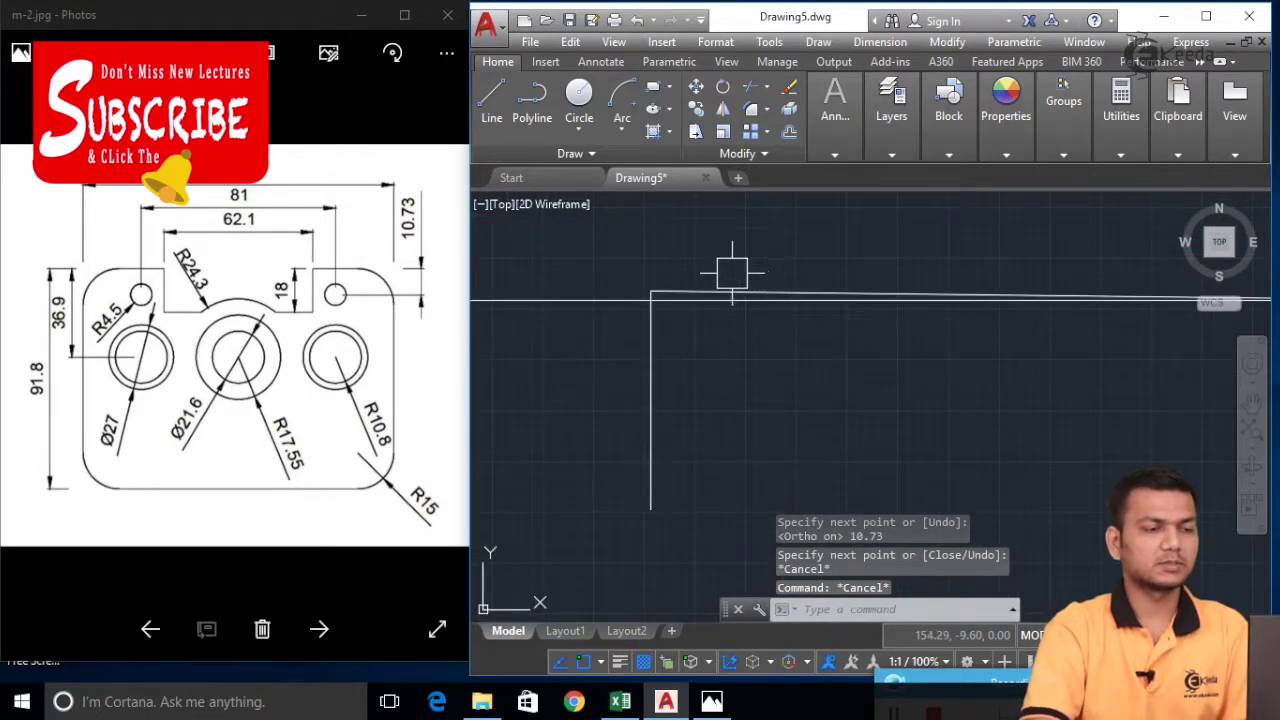
click(726, 280)
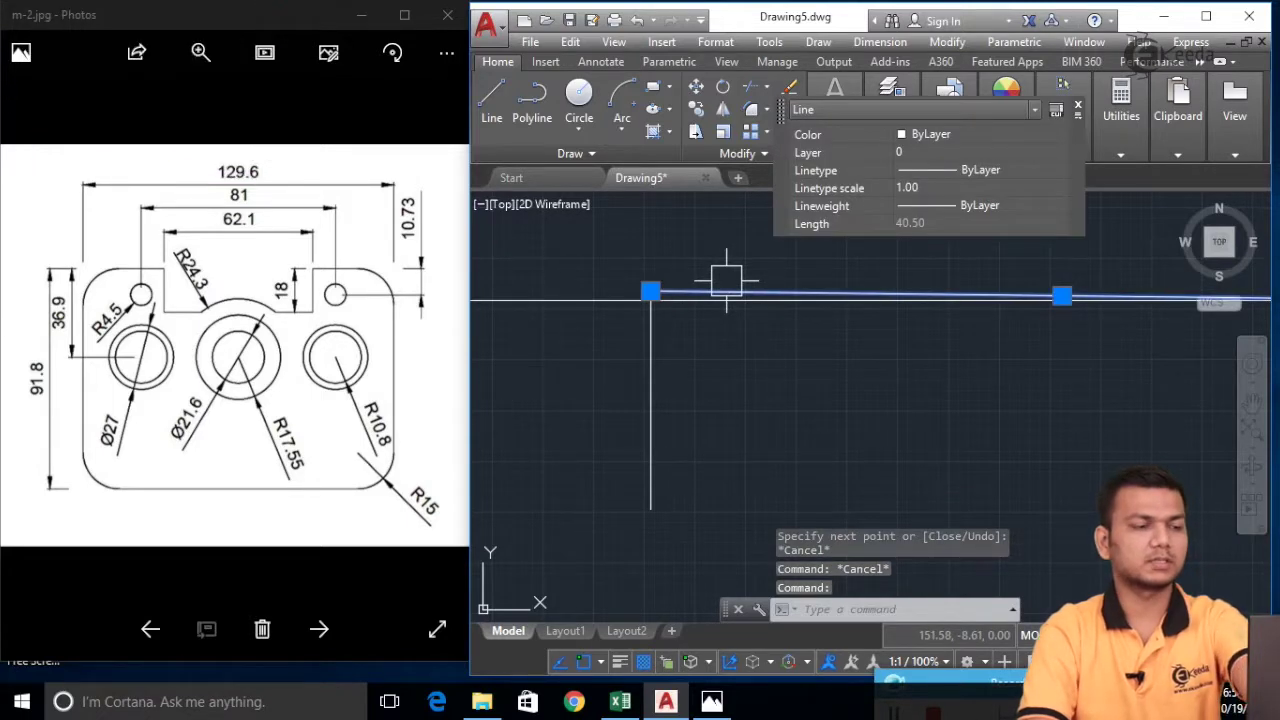
key(Delete)
click(651, 362)
key(Delete)
scroll(765, 392, down, 3)
scroll(765, 392, down, 3)
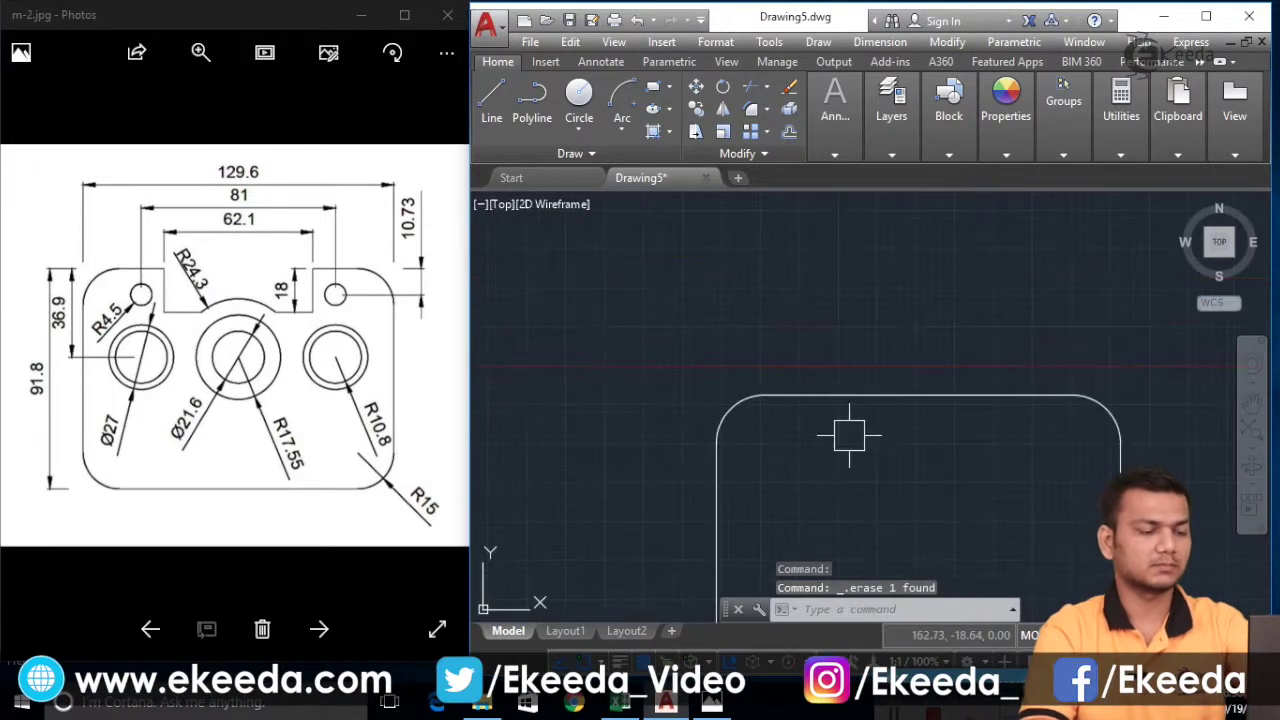
- Draw a line leftward from the midpoint of the plate's top edge in two segments of 8/2 and 81/2 mm
text(l)
key(Return)
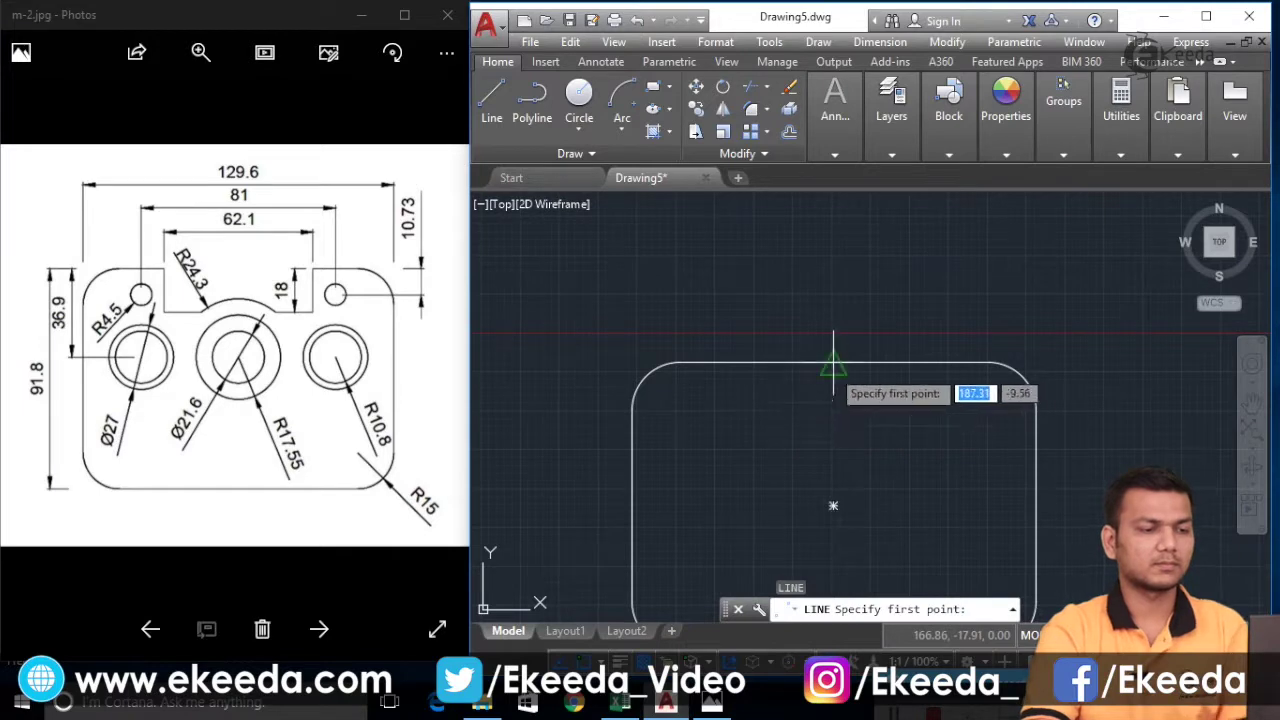
click(833, 362)
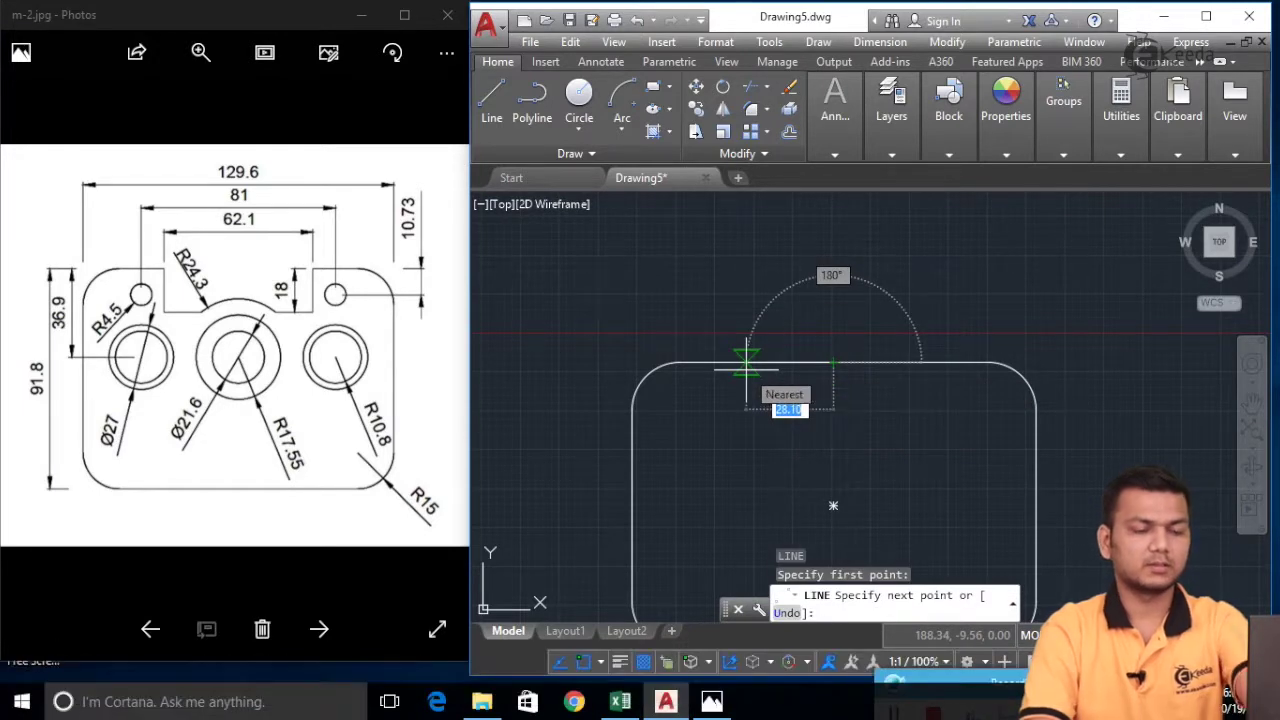
text(81)
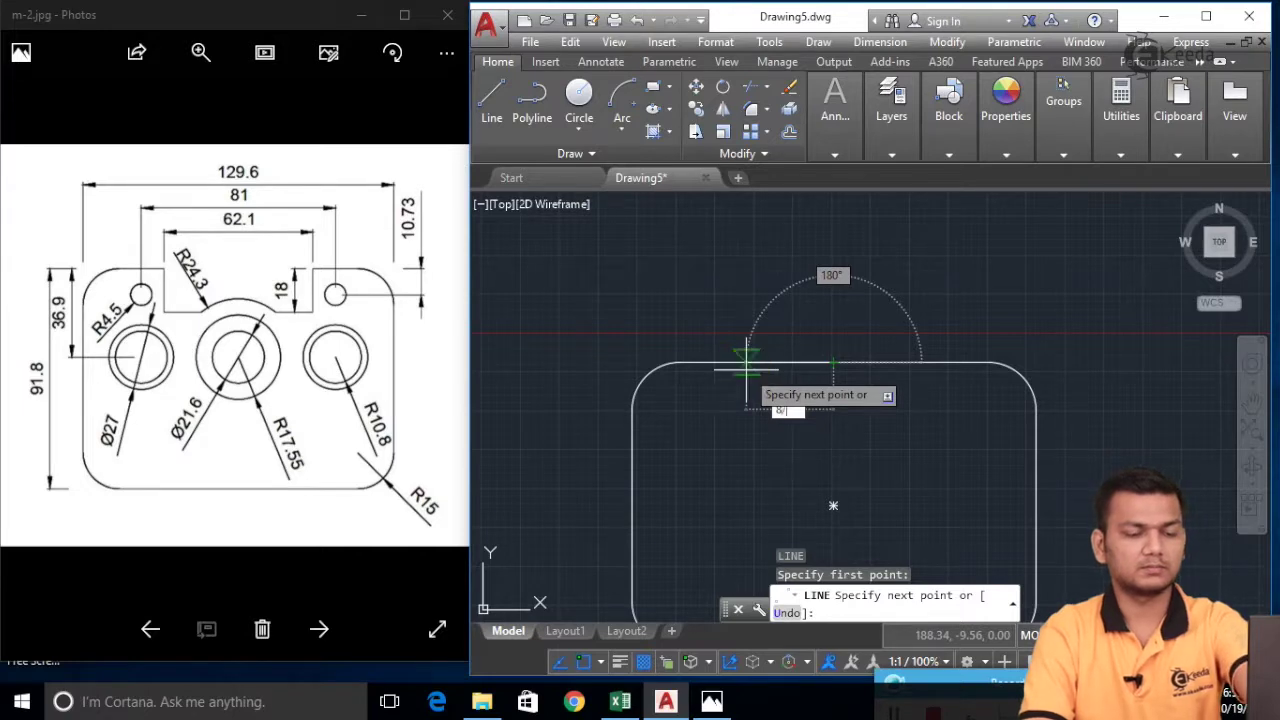
text(/2)
key(Return)
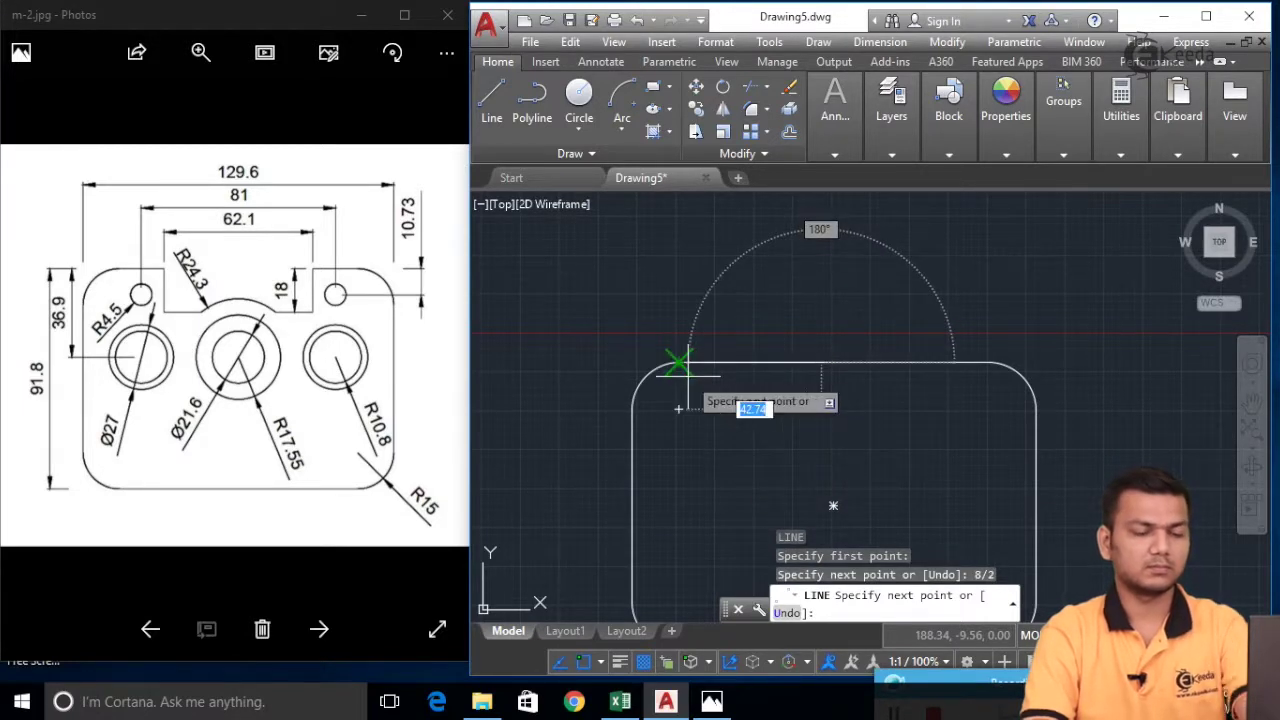
click(688, 379)
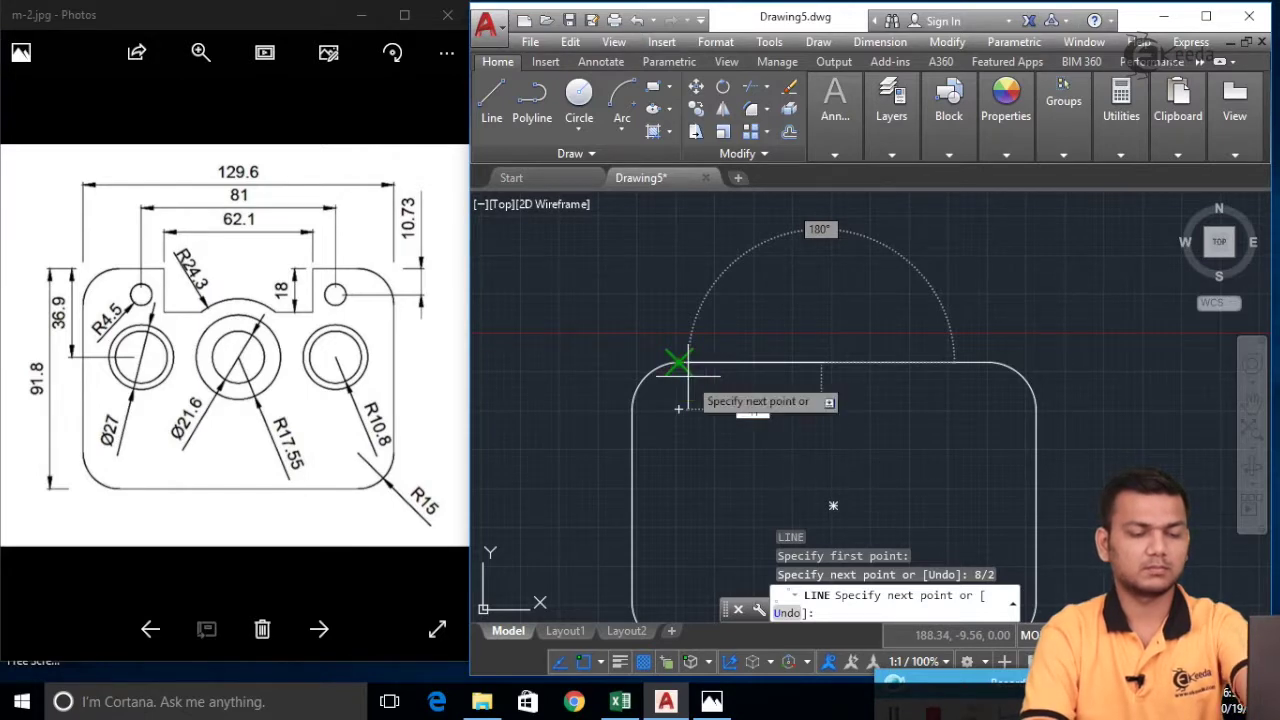
text(81/2)
key(Return)
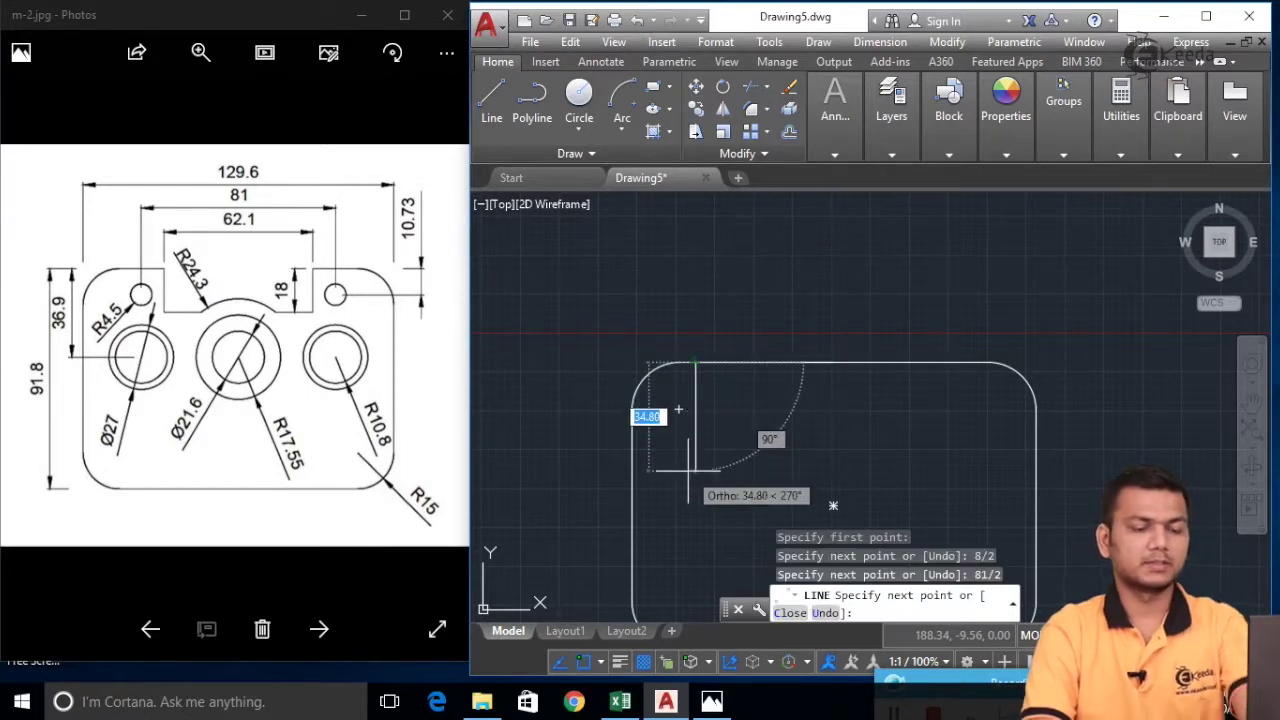
- Continue the line 10.73 mm straight down from its left end and end the command
text(10.7)
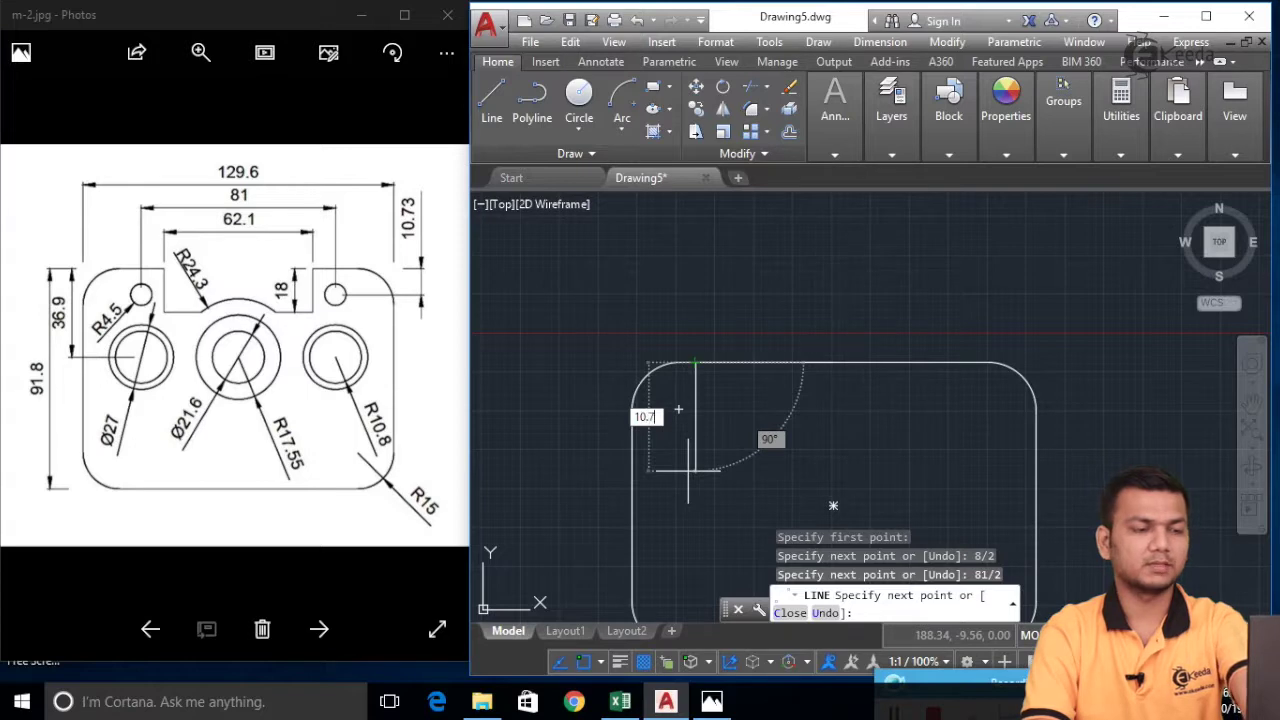
text(3)
key(Return)
key(Escape)
key(Escape)
key(Escape)
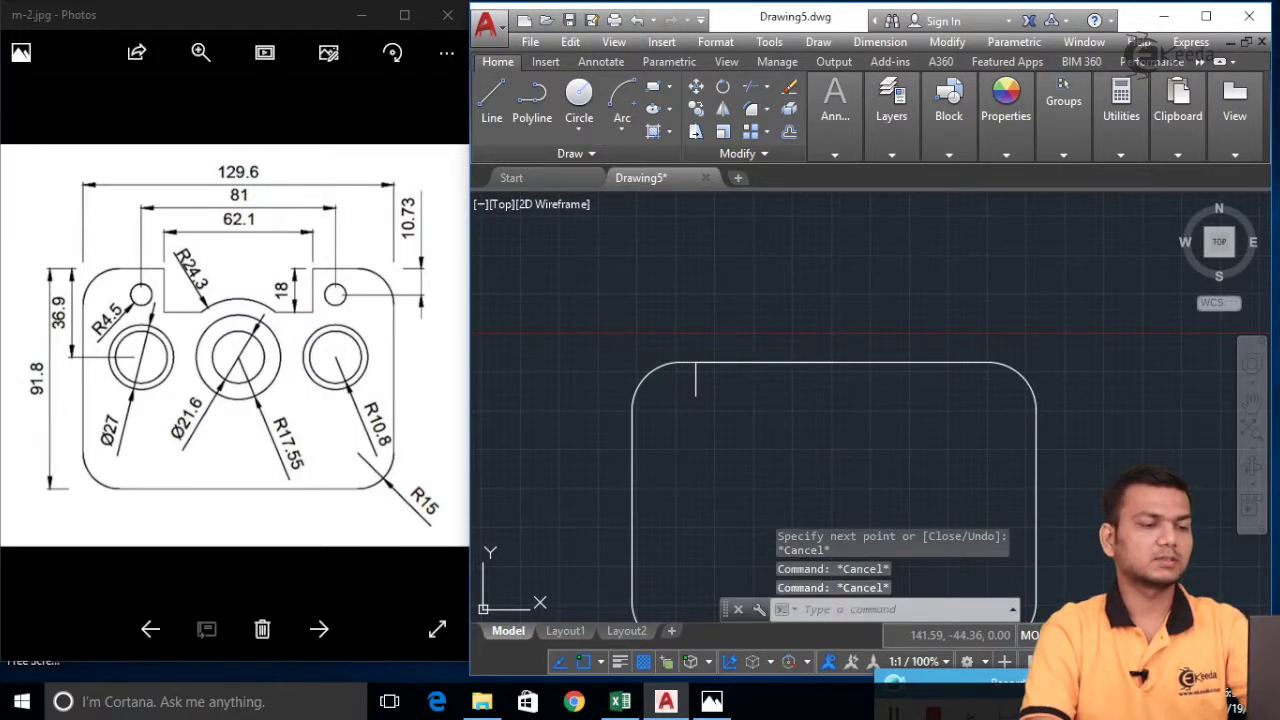
- Draw a circle with a radius of 4.5 mm centred on the lower end of the short vertical line
text(c)
key(Return)
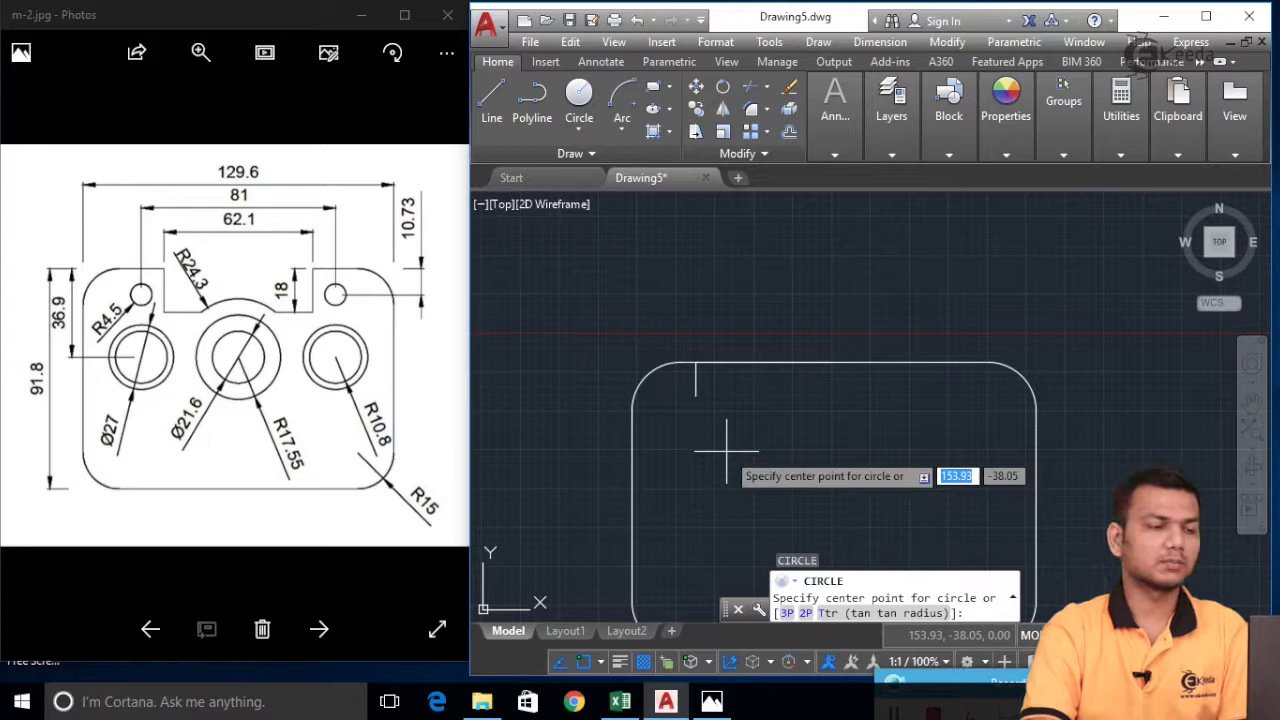
click(696, 396)
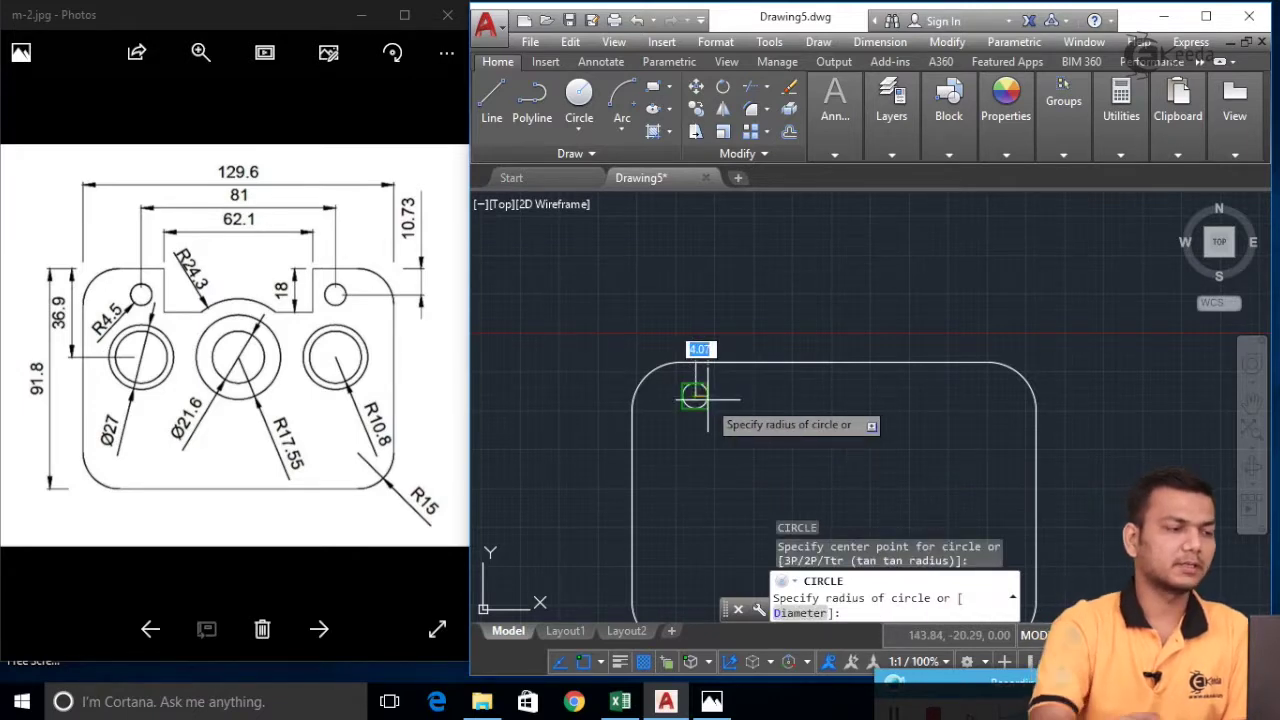
text(4.)
key(Return)
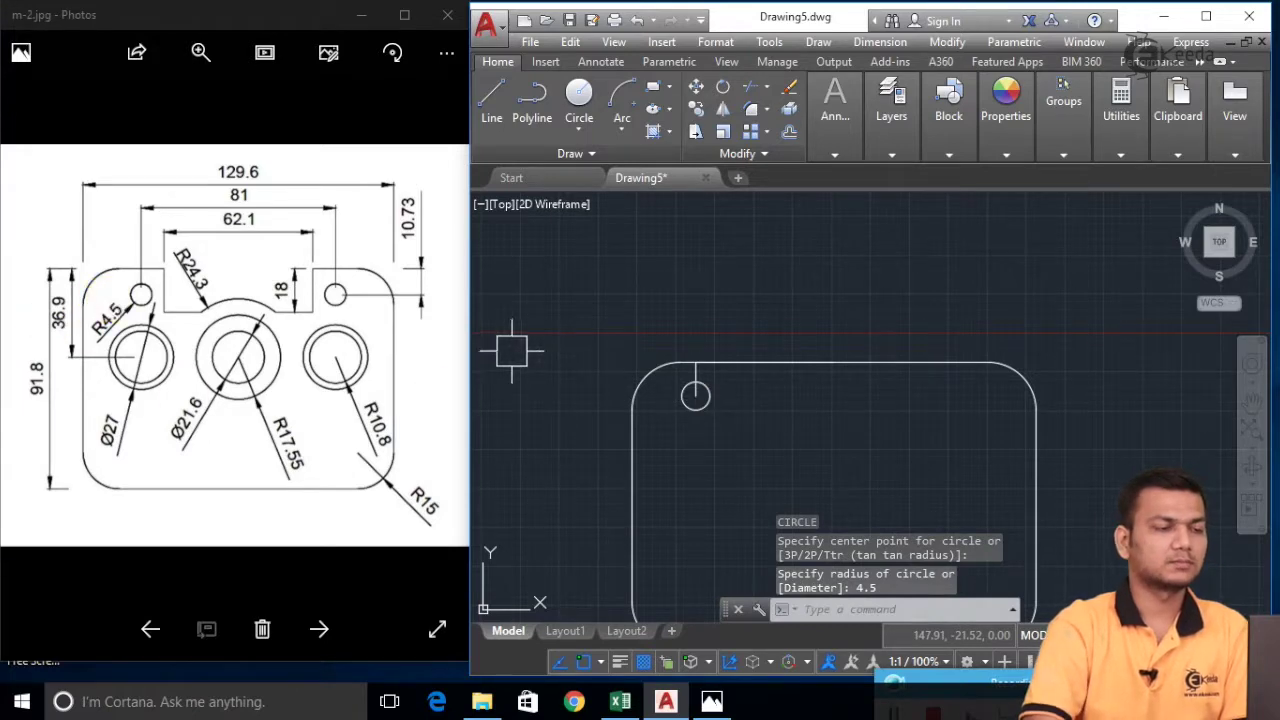
- Draw a 36.9 mm line straight down from the top edge, starting at the upper end of the short vertical line
scroll(761, 398, up, 2)
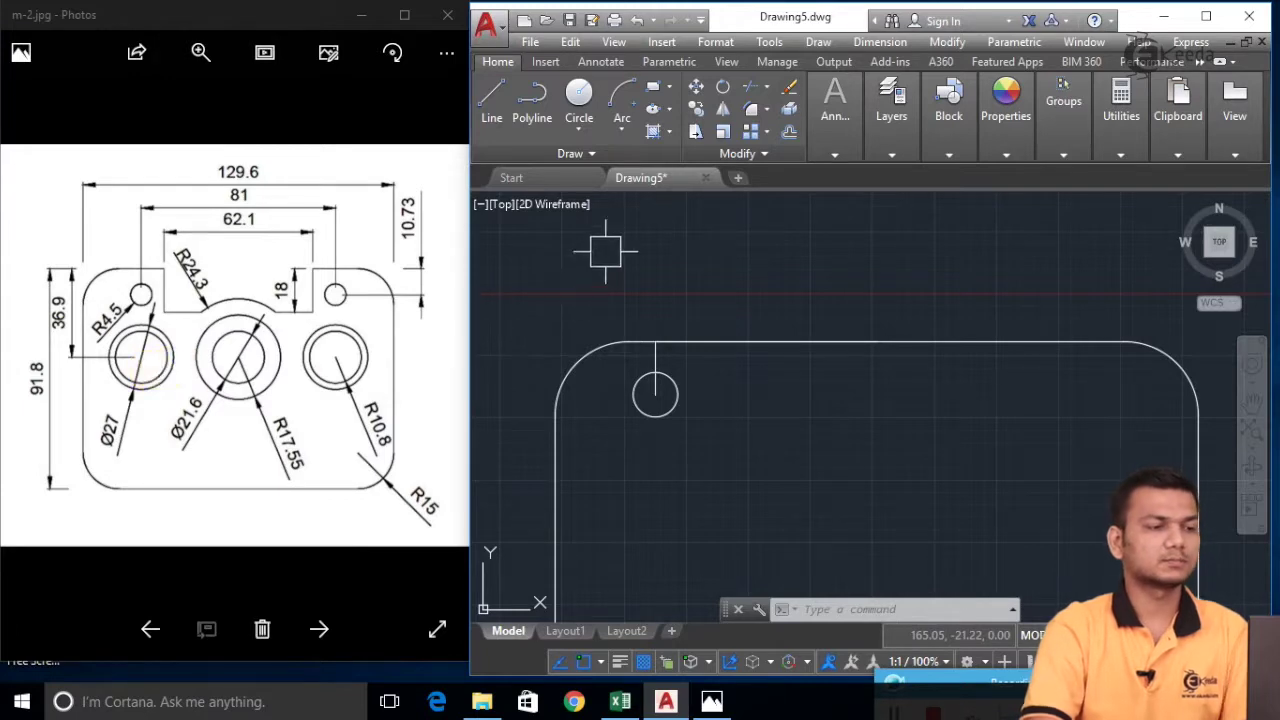
text(l)
key(Return)
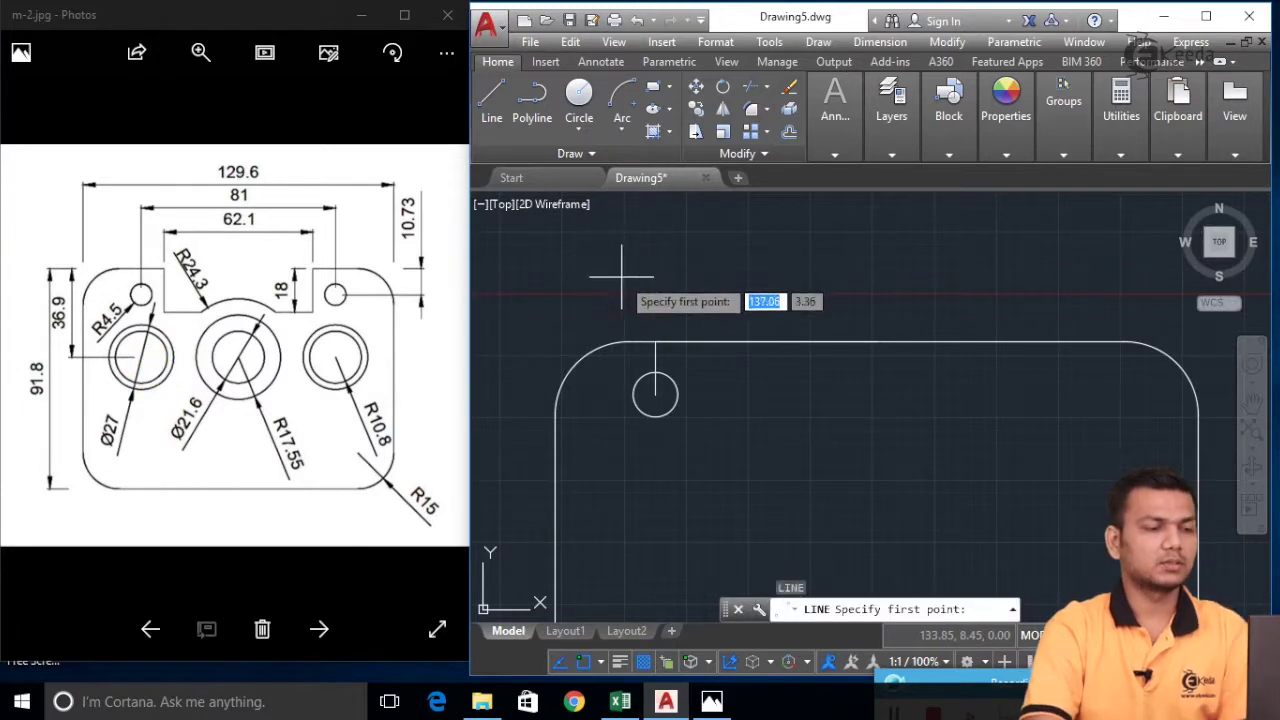
click(655, 345)
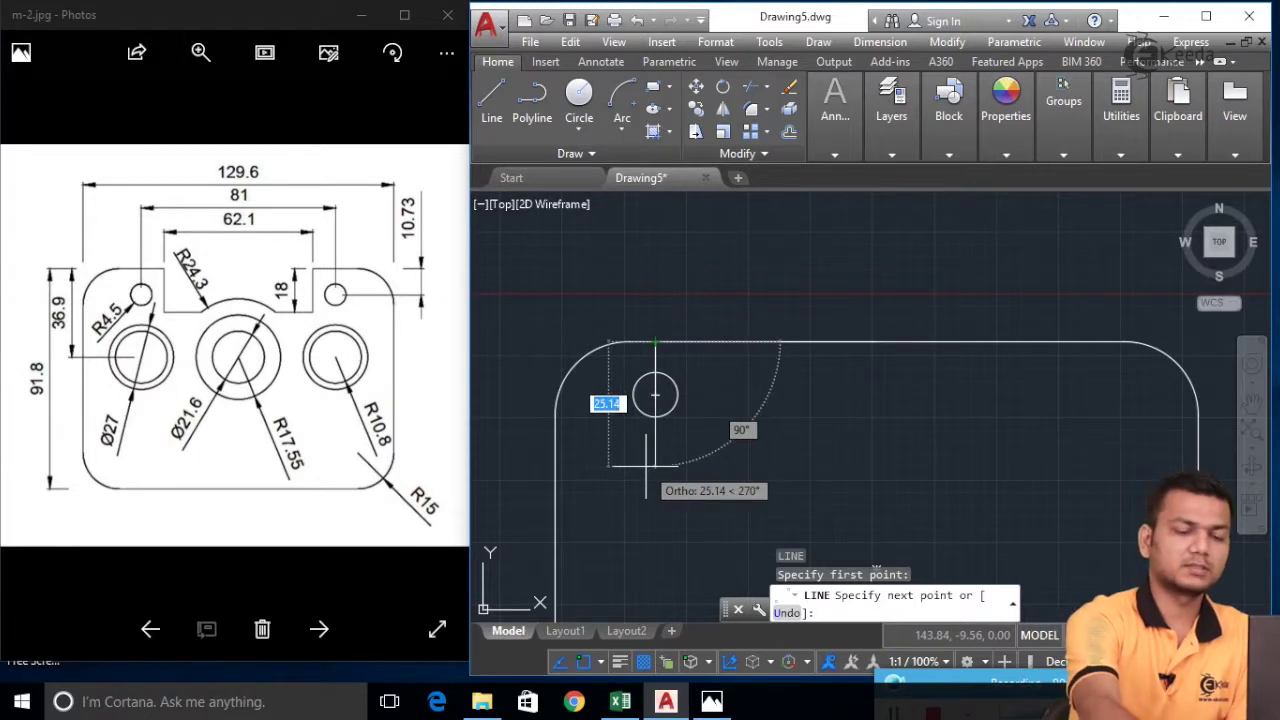
text(36.9)
key(Return)
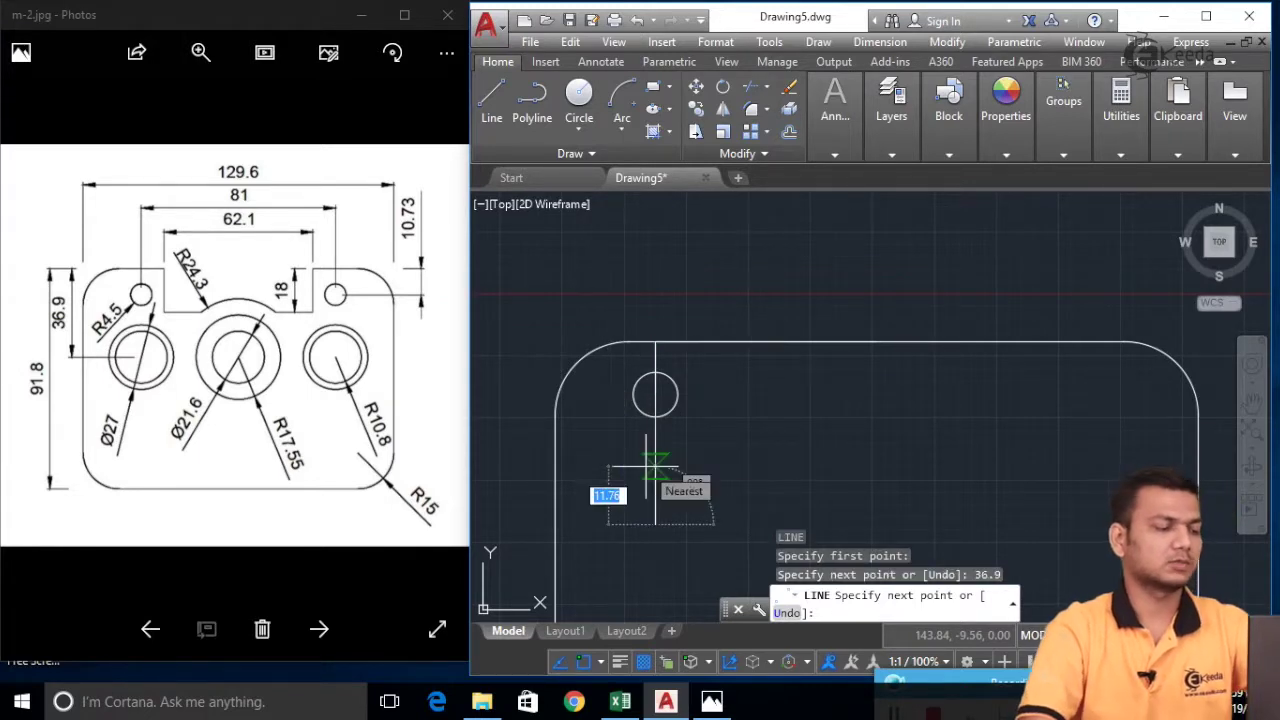
key(Escape)
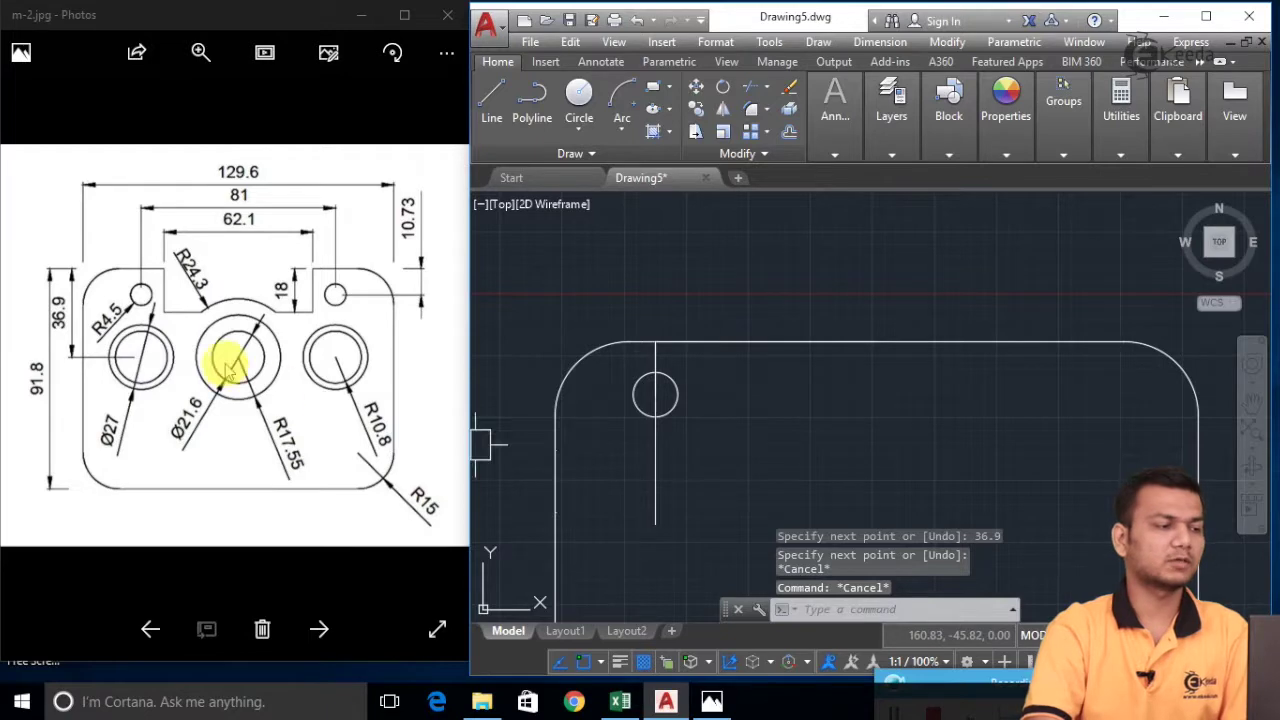
- Draw a circle with a diameter of 27 mm centred on the lower end of the 36.9 mm line, using the Diameter option
middle_drag(714, 492, 693, 388)
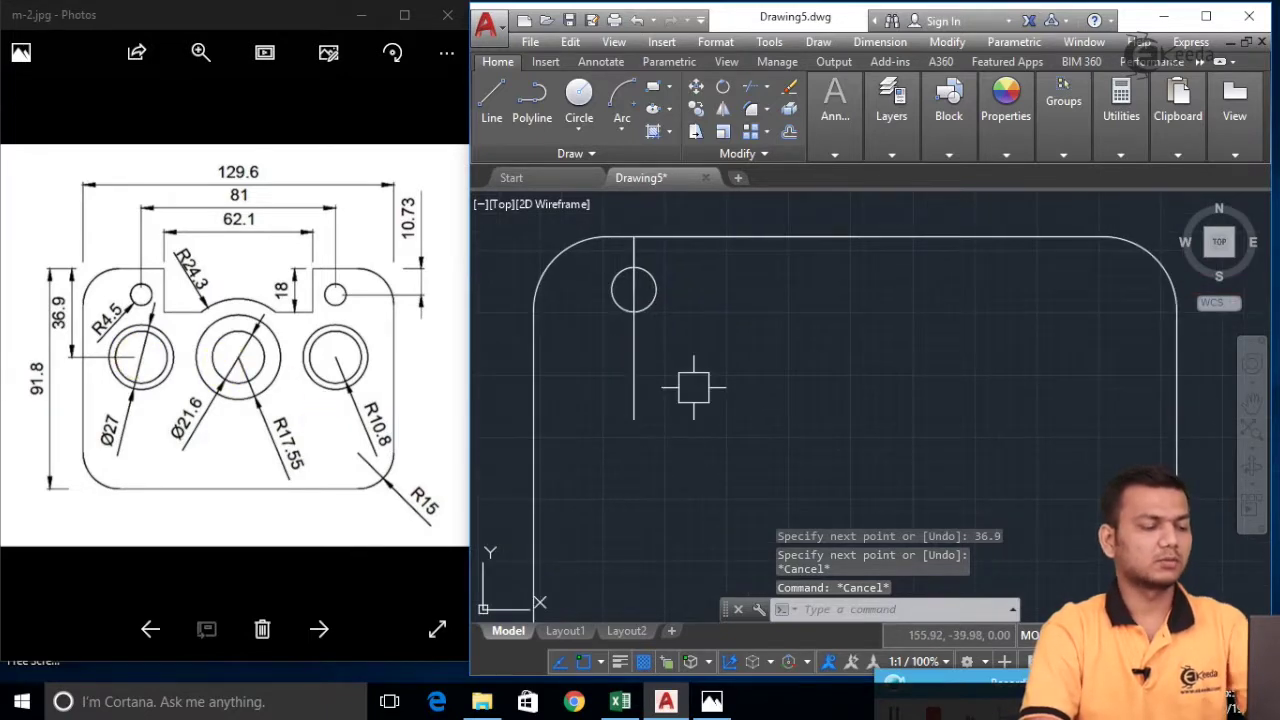
text(c)
key(Return)
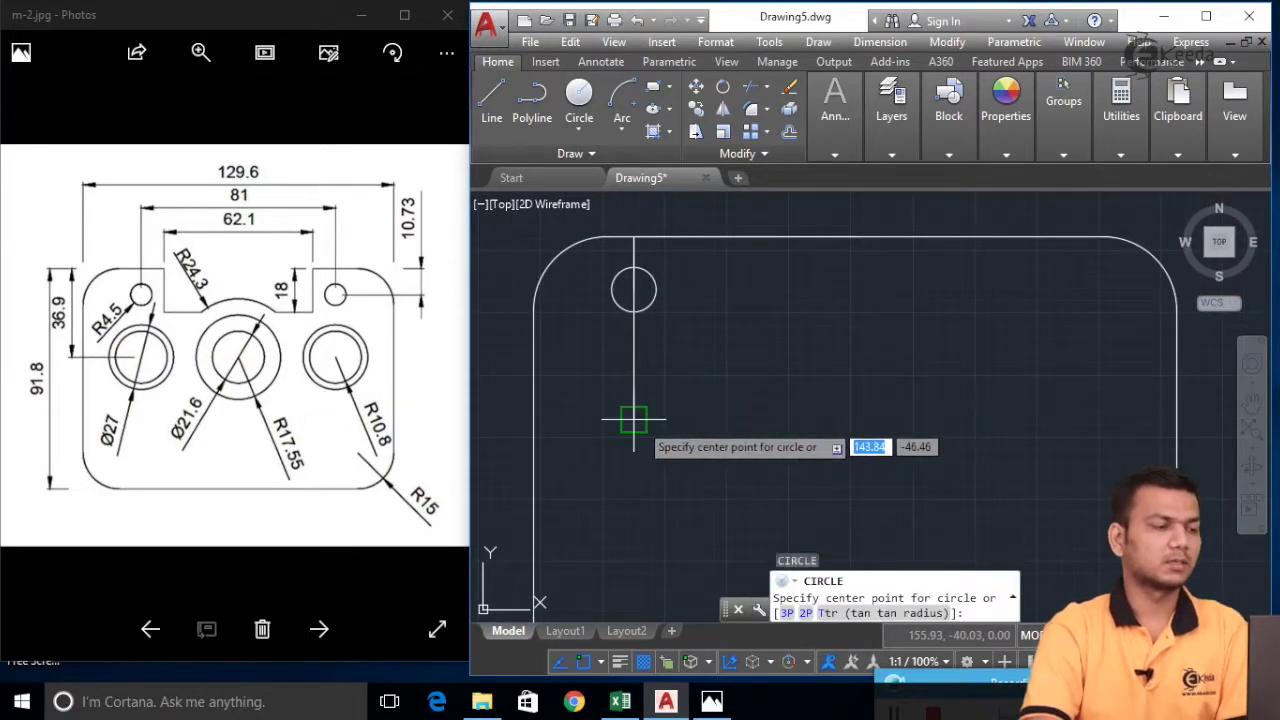
click(633, 420)
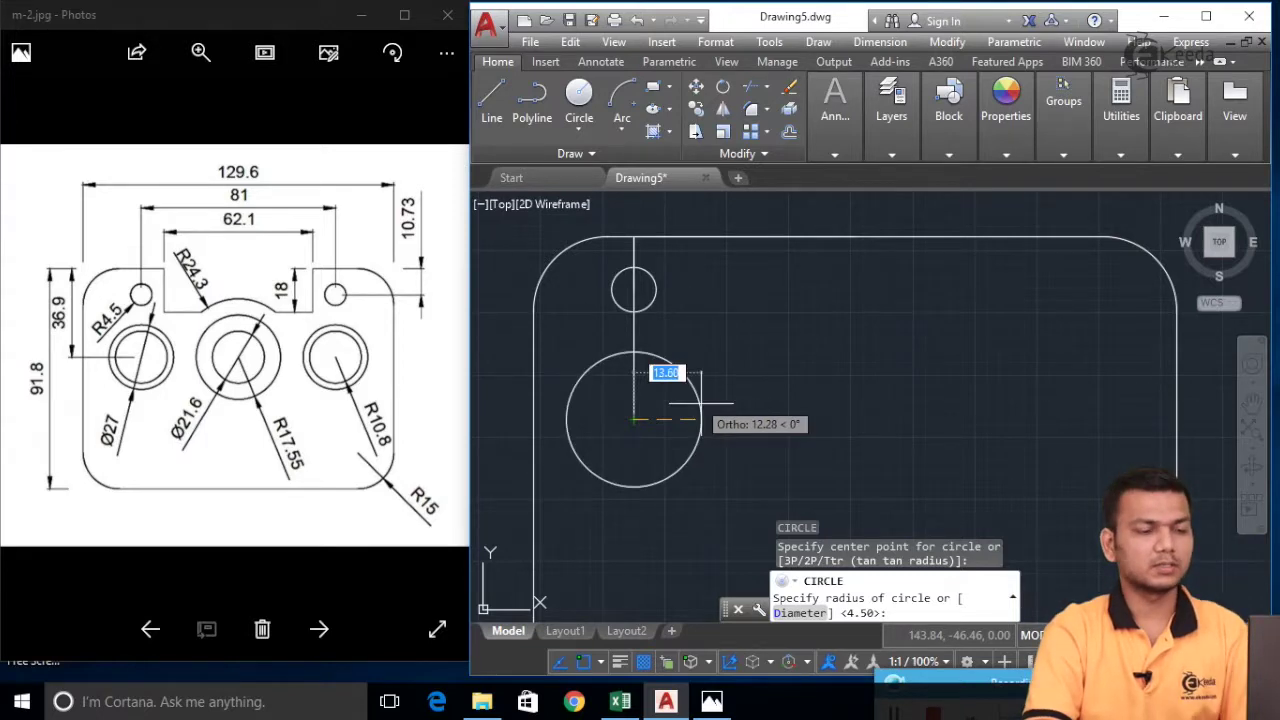
click(800, 613)
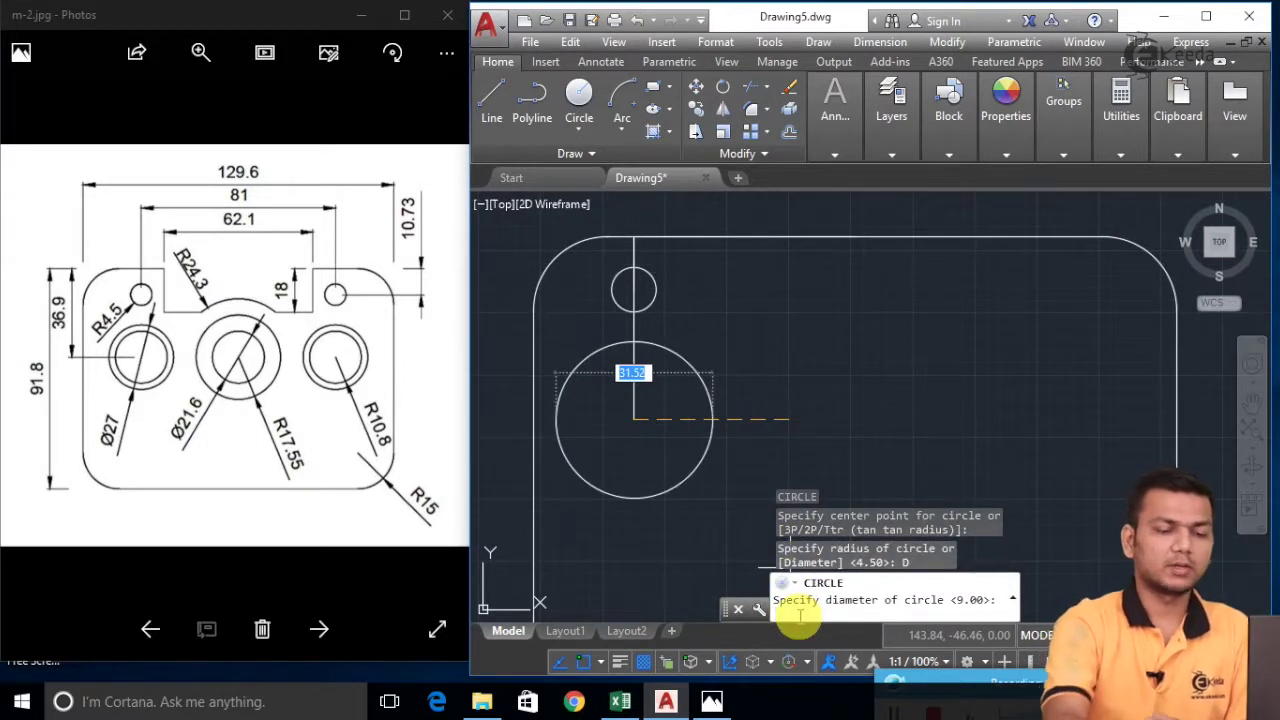
text(27)
key(Return)
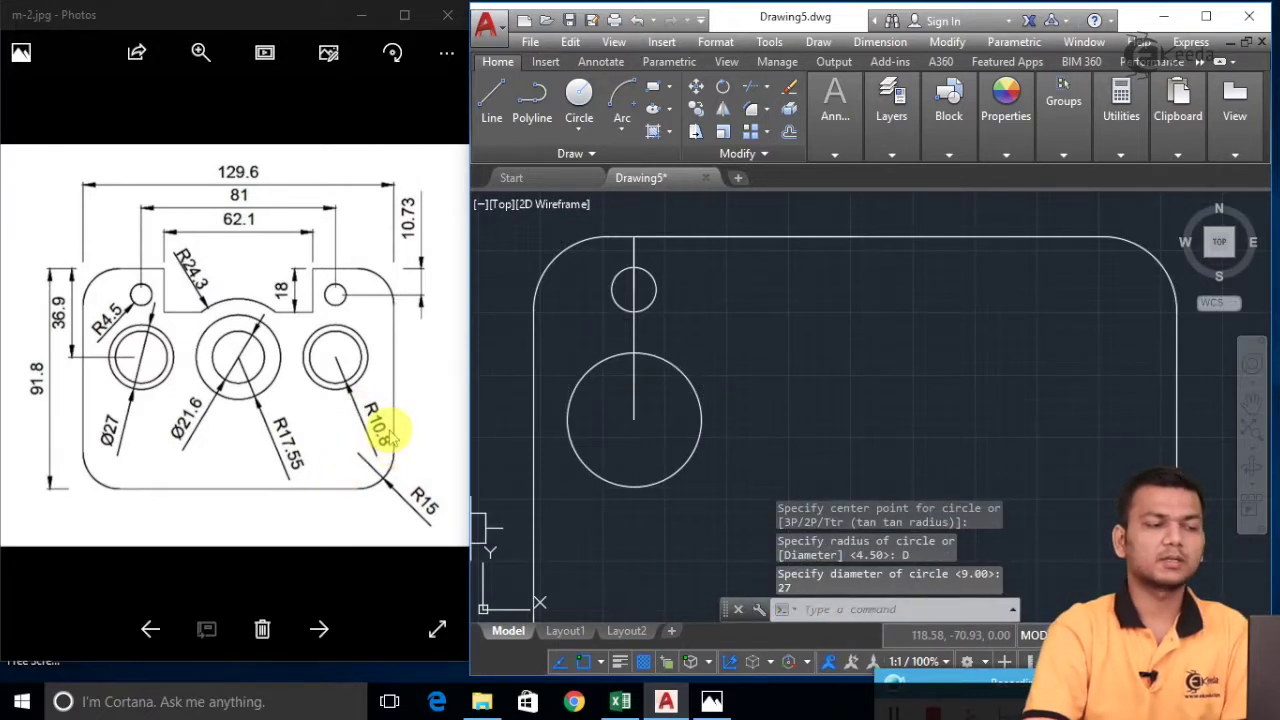
- Draw a concentric circle with a radius of 10.8 mm inside the 27 mm circle
click(579, 96)
click(633, 419)
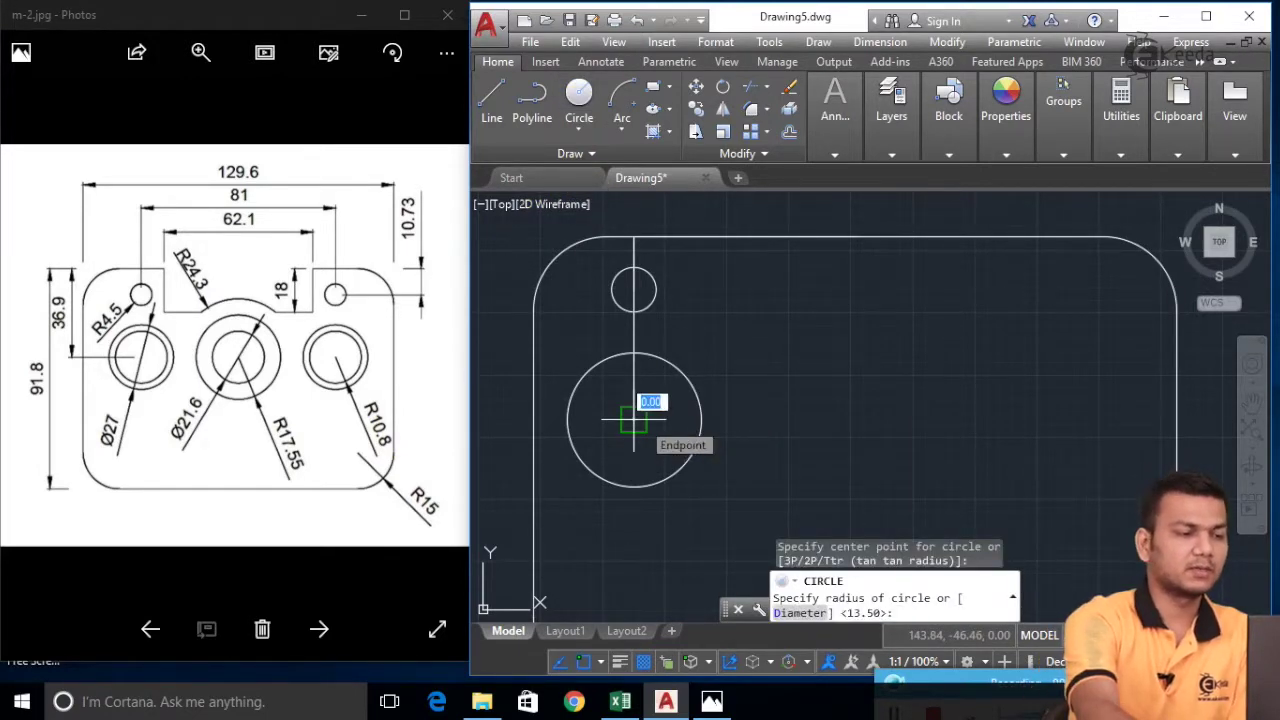
text(10.8)
key(Return)
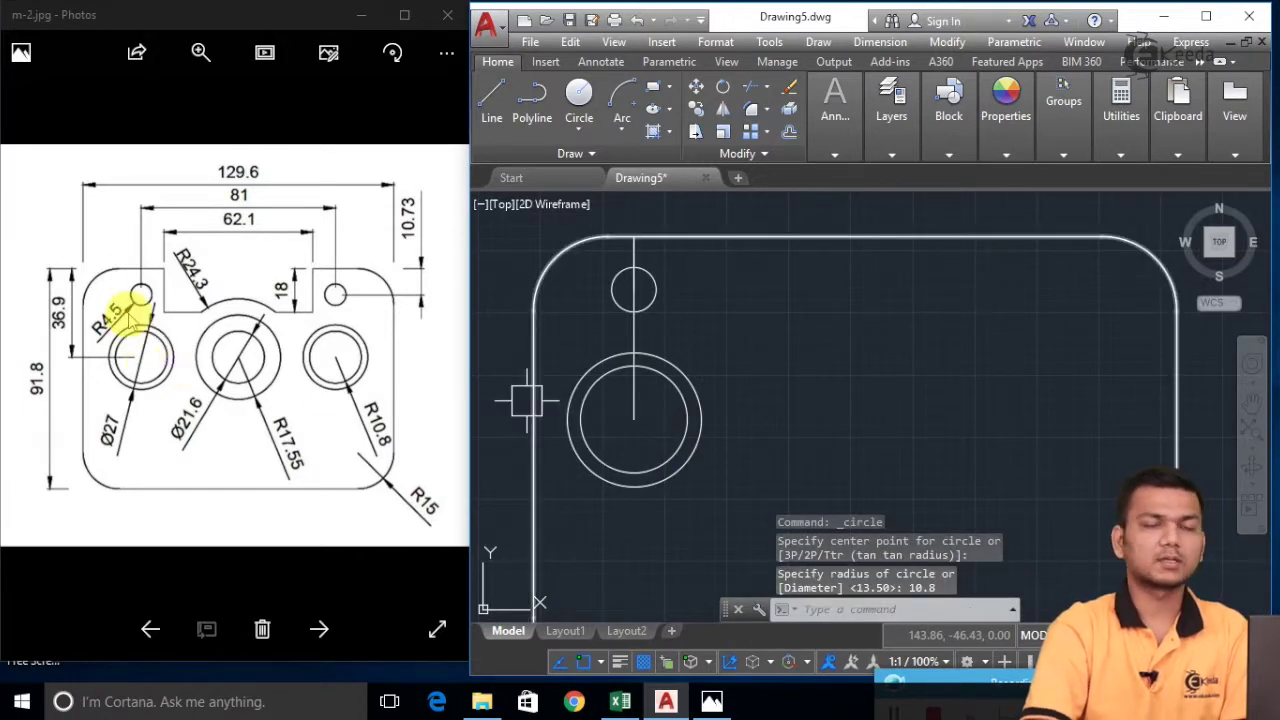
- Erase the 36.9 mm vertical helper line running from the top edge to the centre of the concentric circles
scroll(846, 385, down, 3)
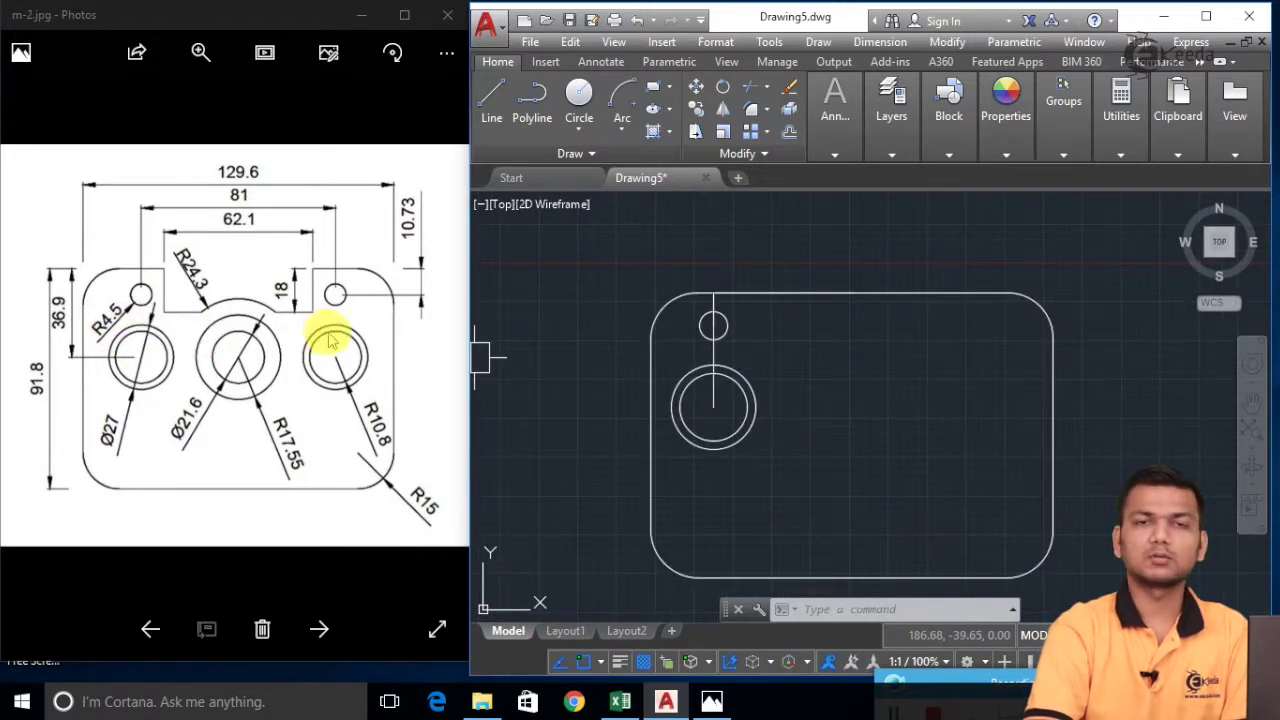
scroll(734, 352, up, 2)
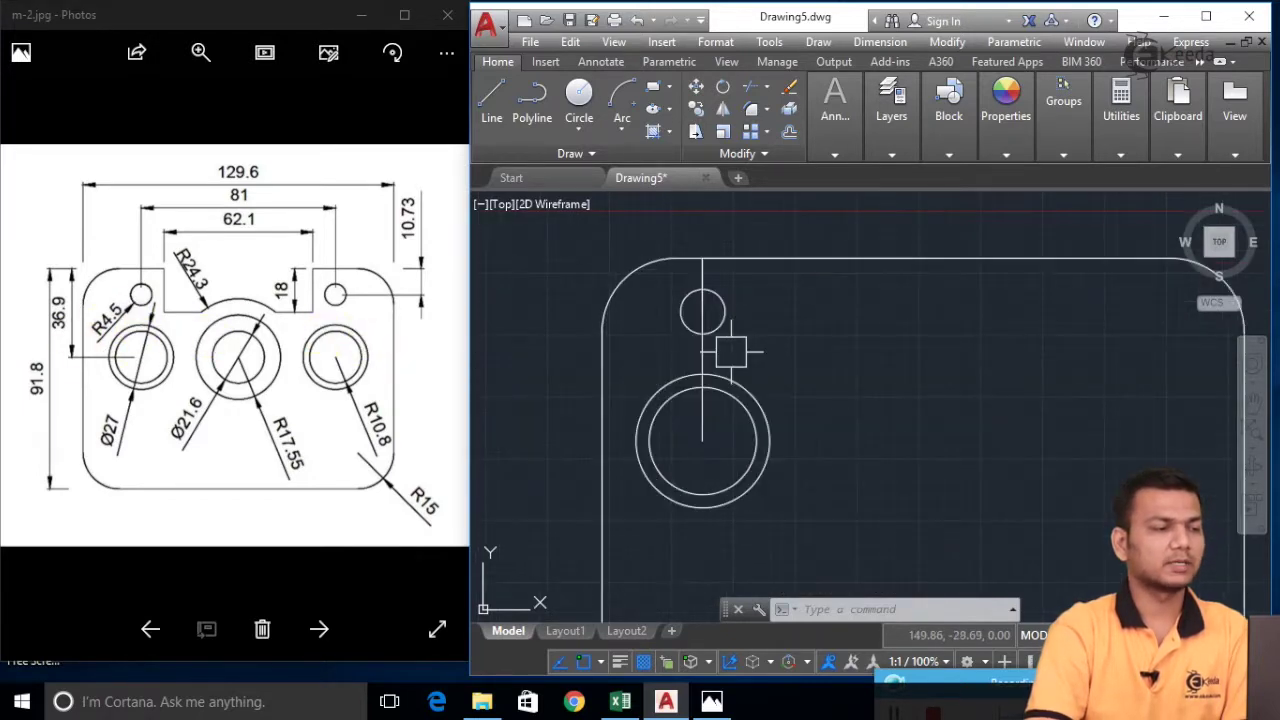
scroll(695, 351, up, 2)
click(682, 355)
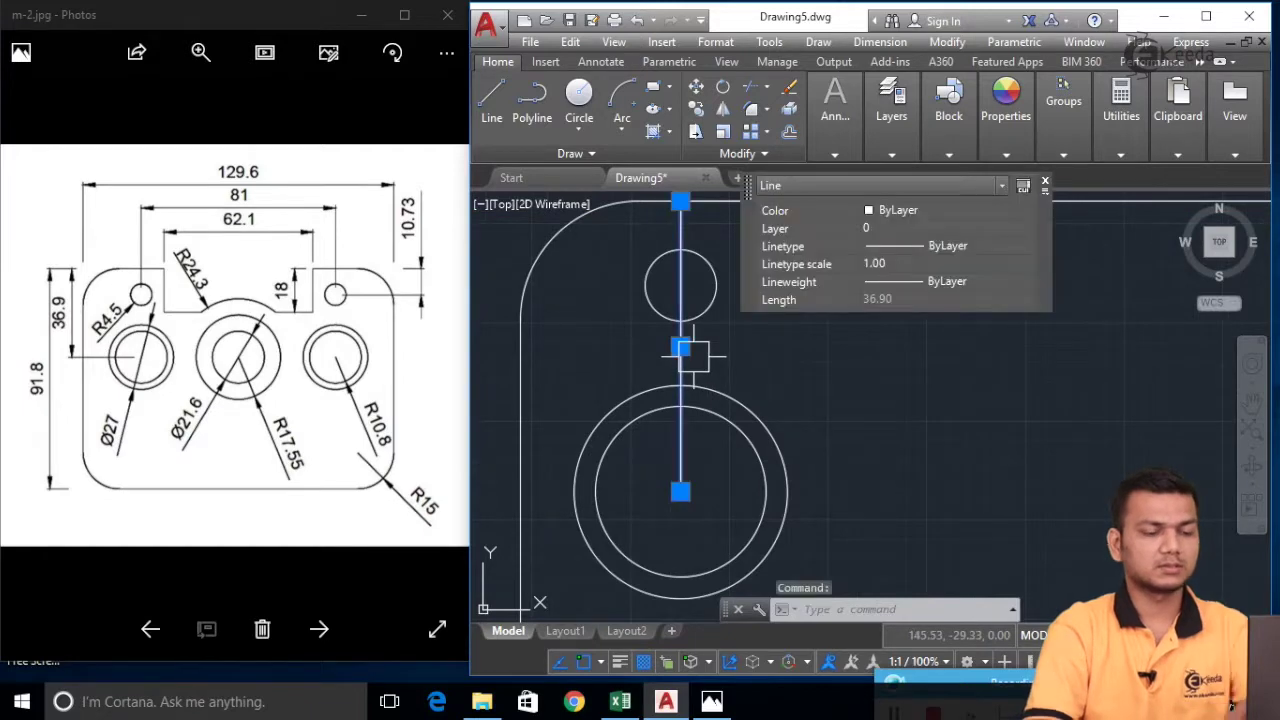
key(Delete)
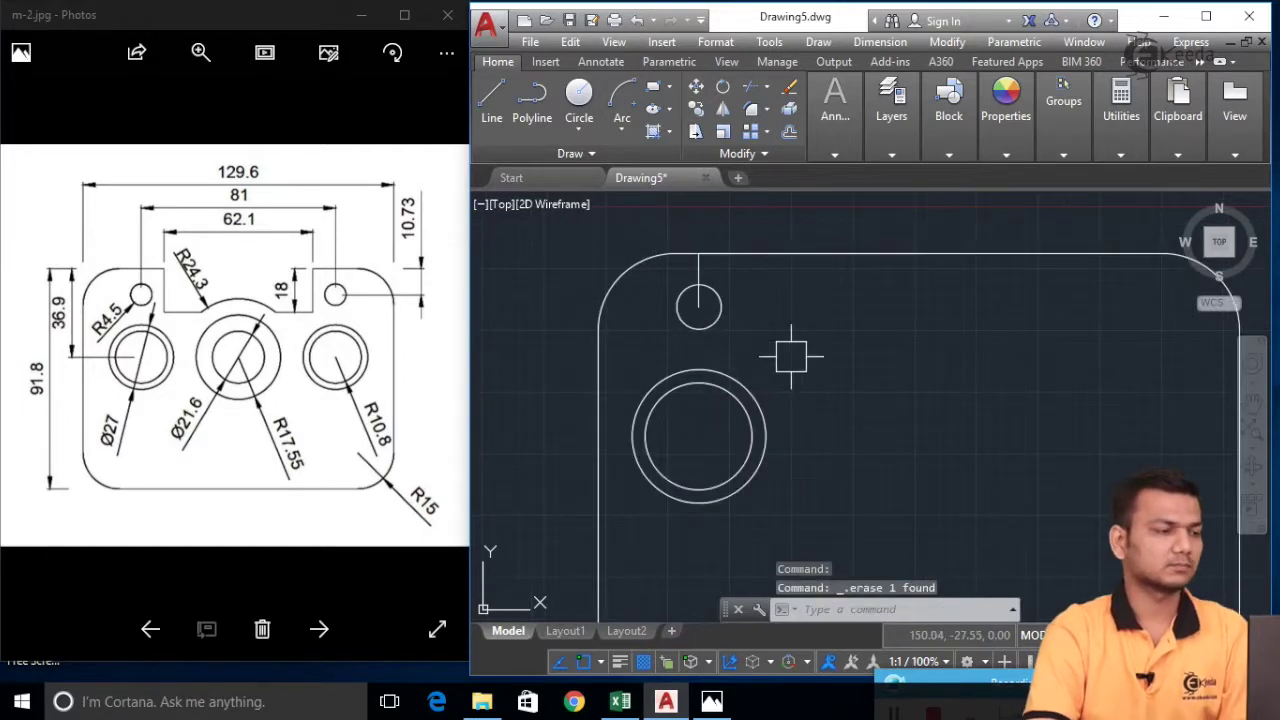
scroll(737, 357, down, 4)
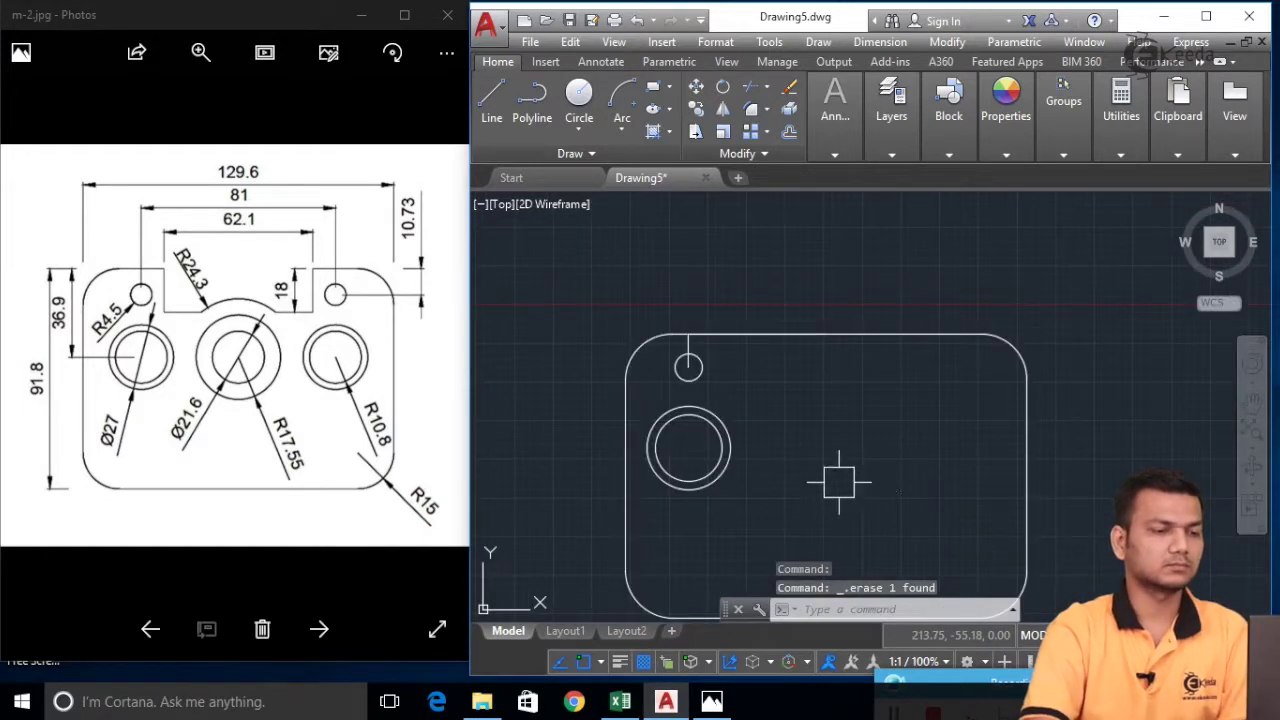
text(l)
key(Return)
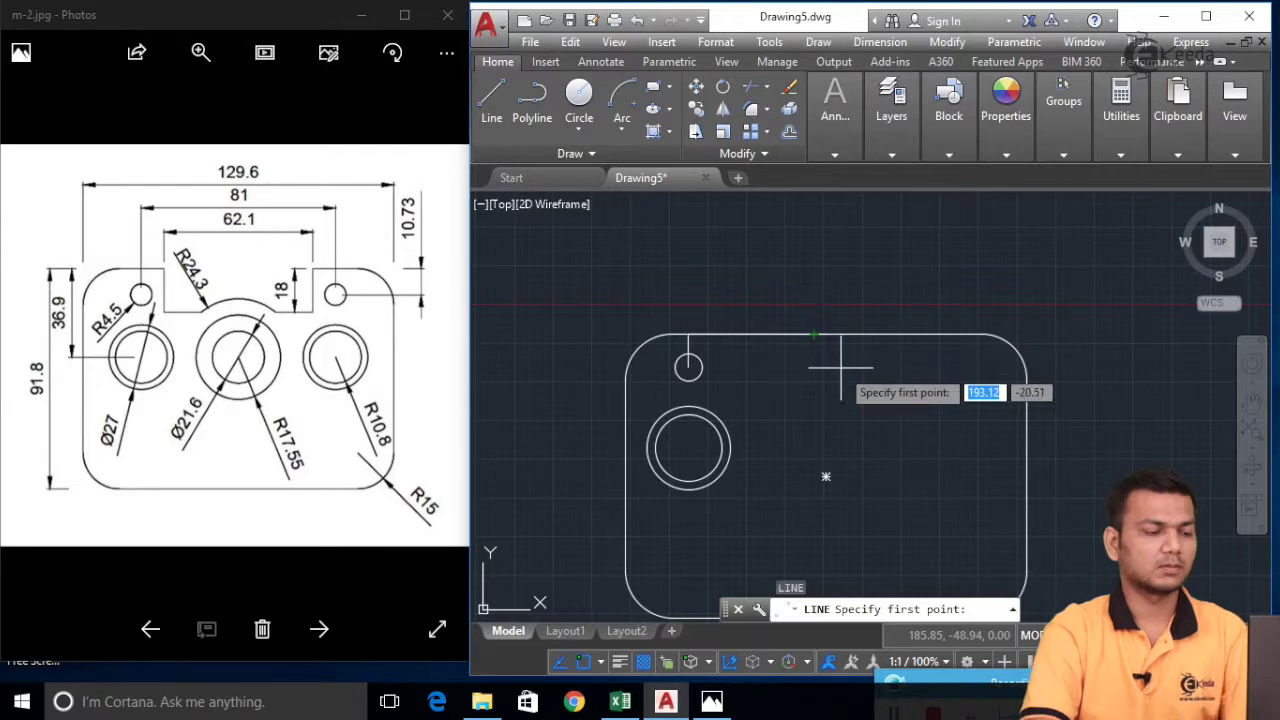
key(Escape)
key(Escape)
- Erase the 40.5 mm helper line lying on the plate's top edge
click(791, 335)
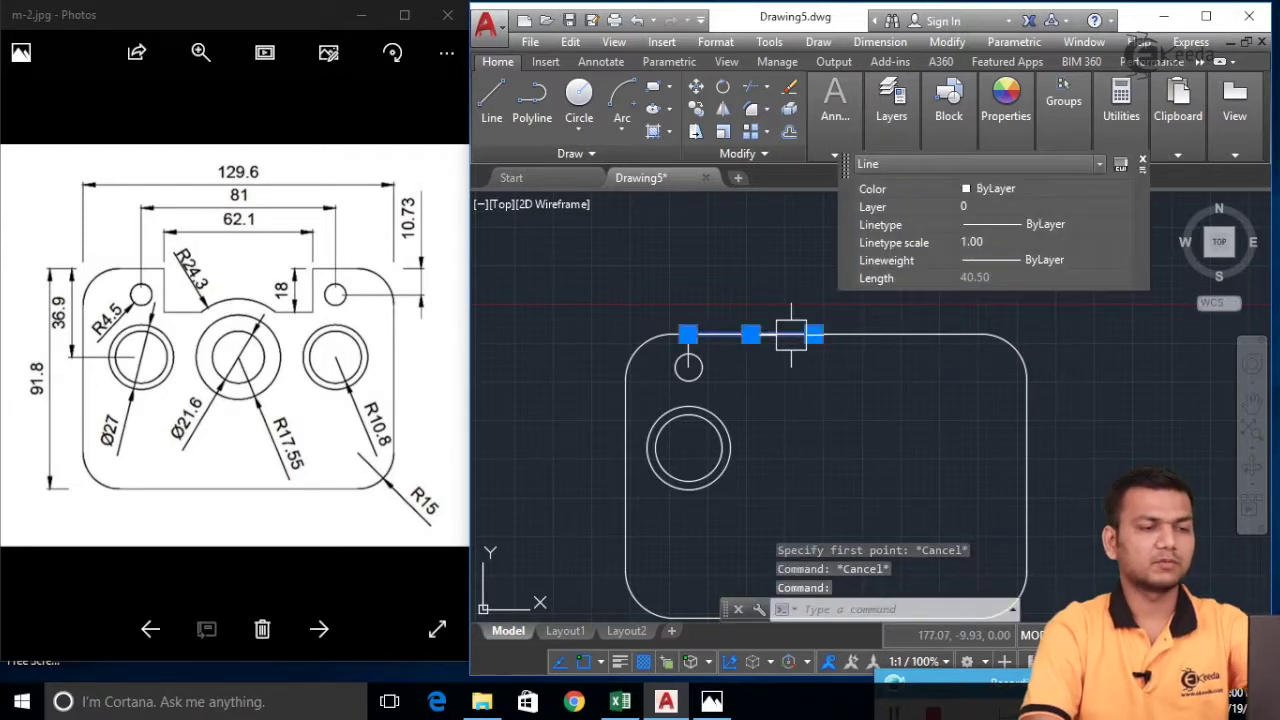
key(Delete)
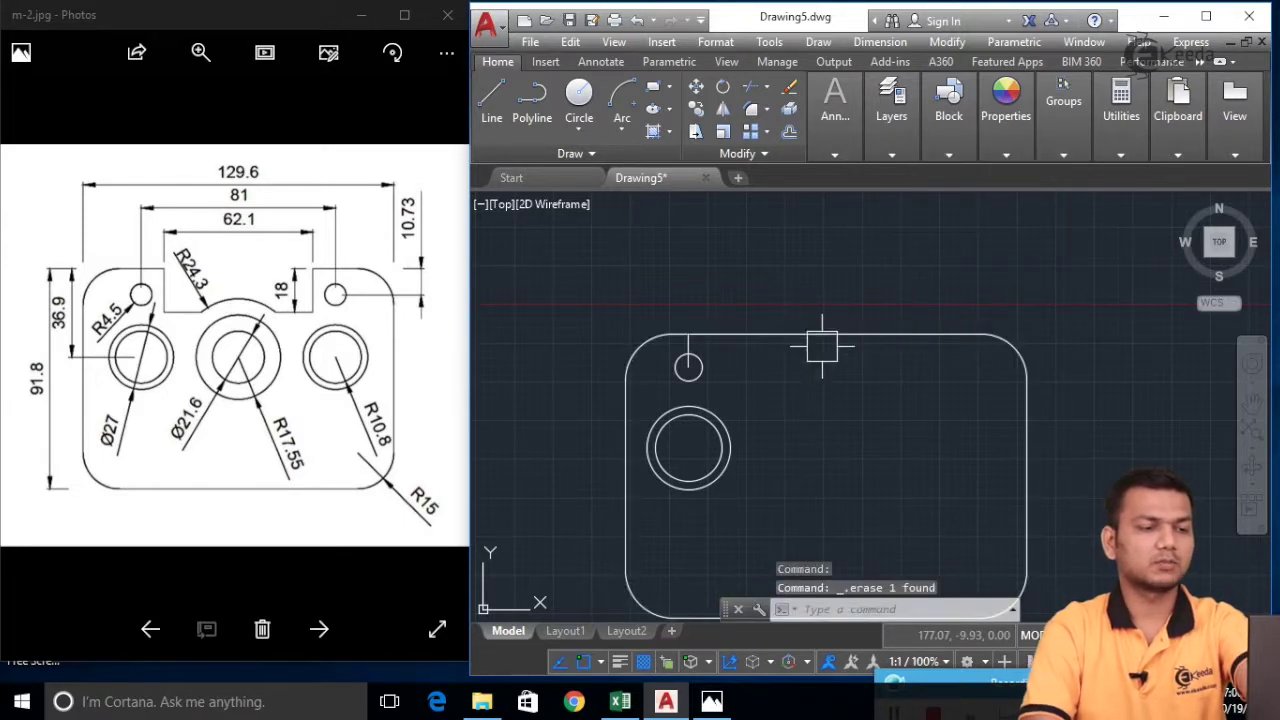
click(815, 336)
mouse_move(815, 340)
key(Escape)
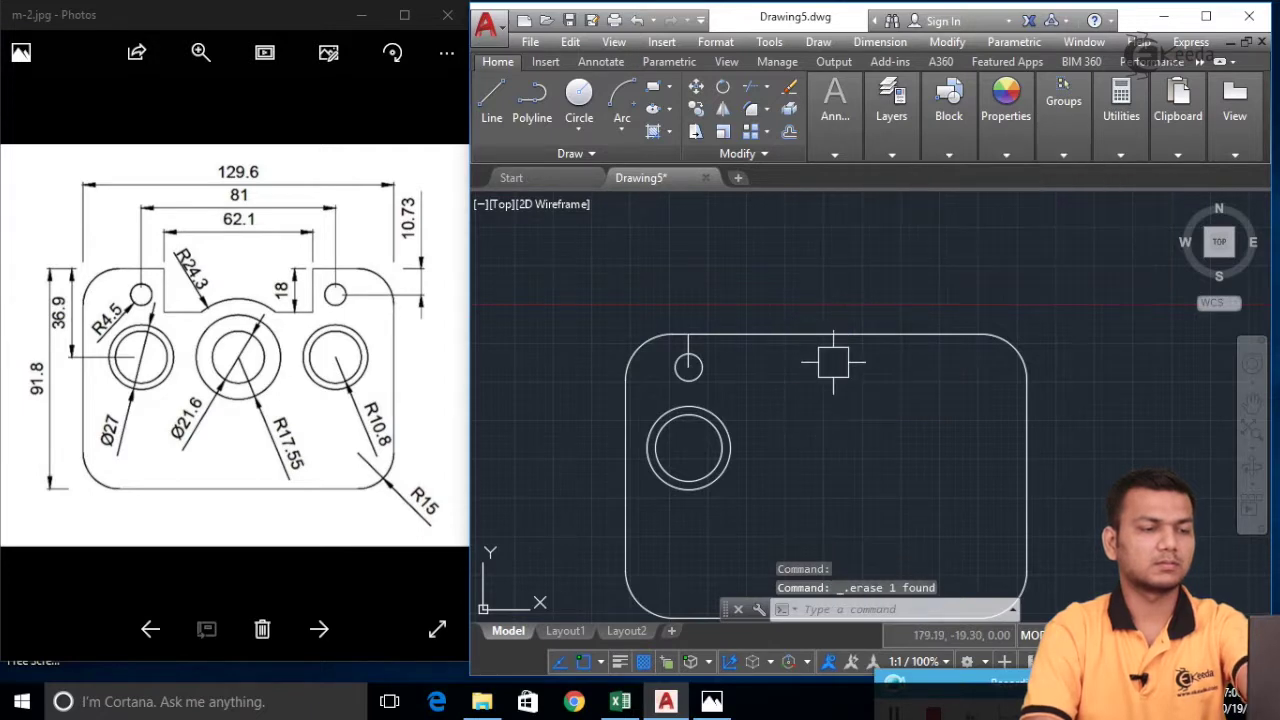
- Draw a vertical centre line from the midpoint of the plate's top edge straight down to the bottom edge
text(l)
key(Return)
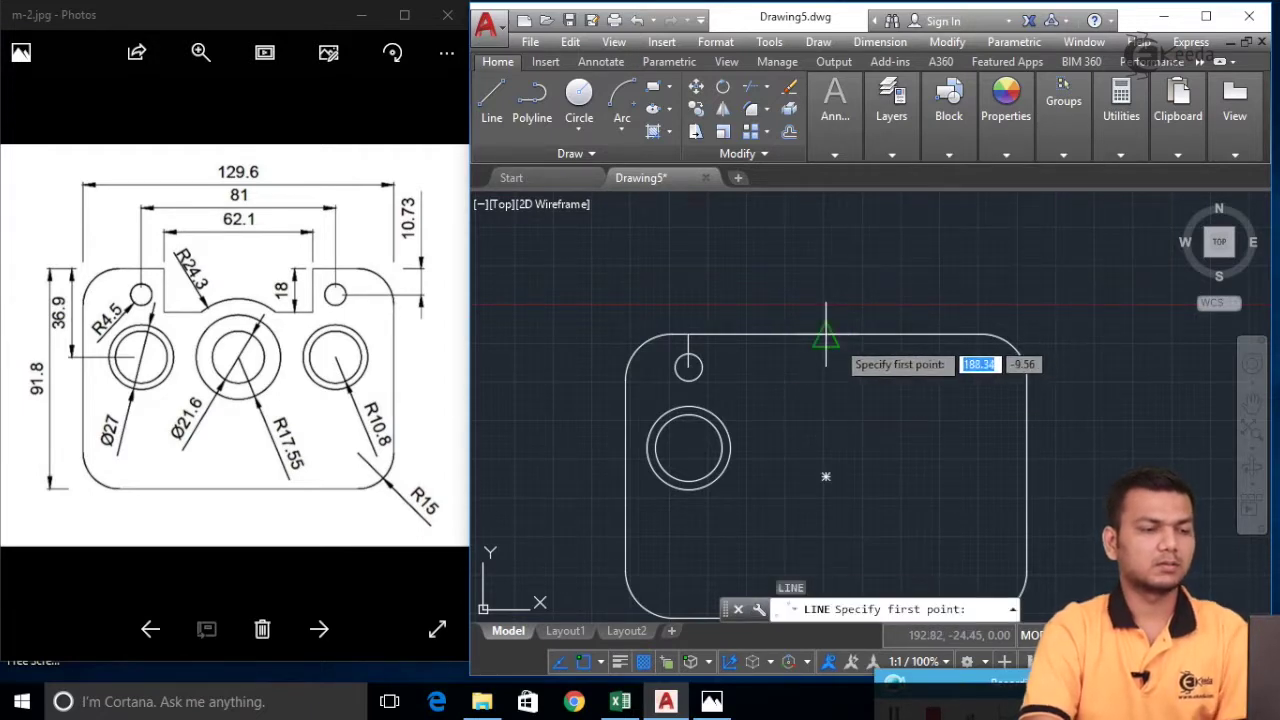
click(826, 336)
middle_drag(826, 476, 842, 334)
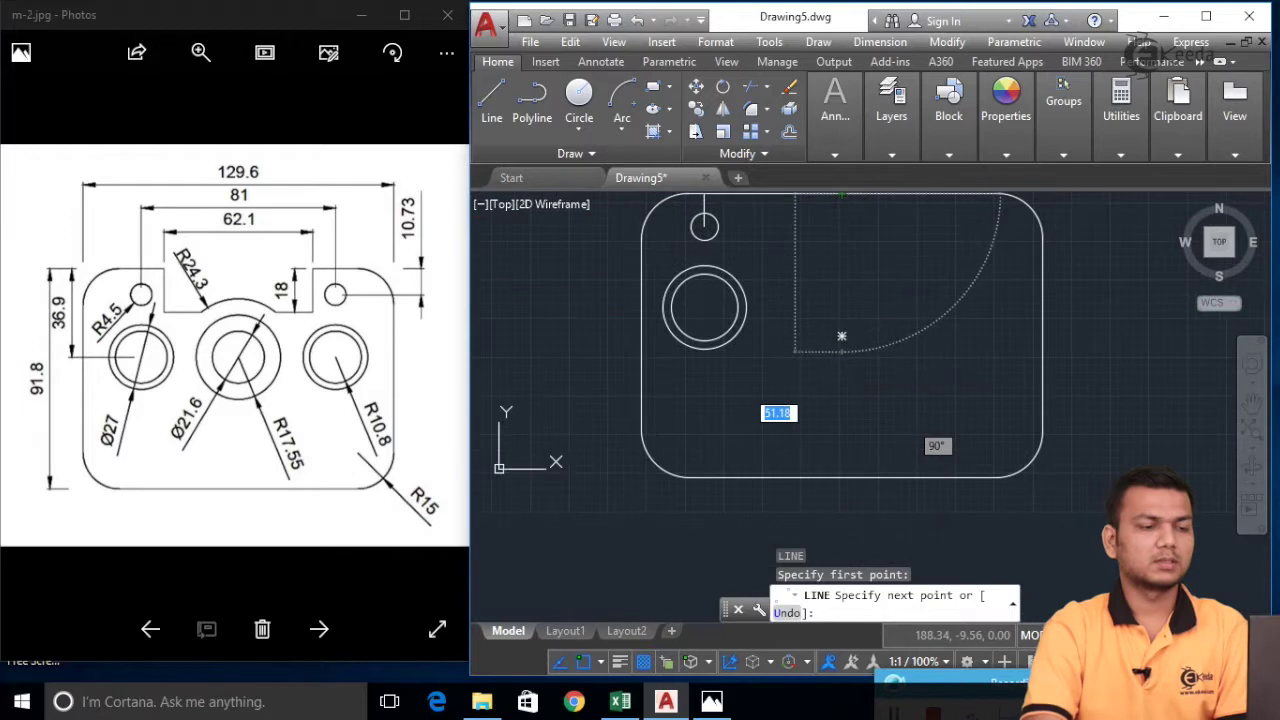
click(842, 477)
right_click(842, 477)
click(883, 272)
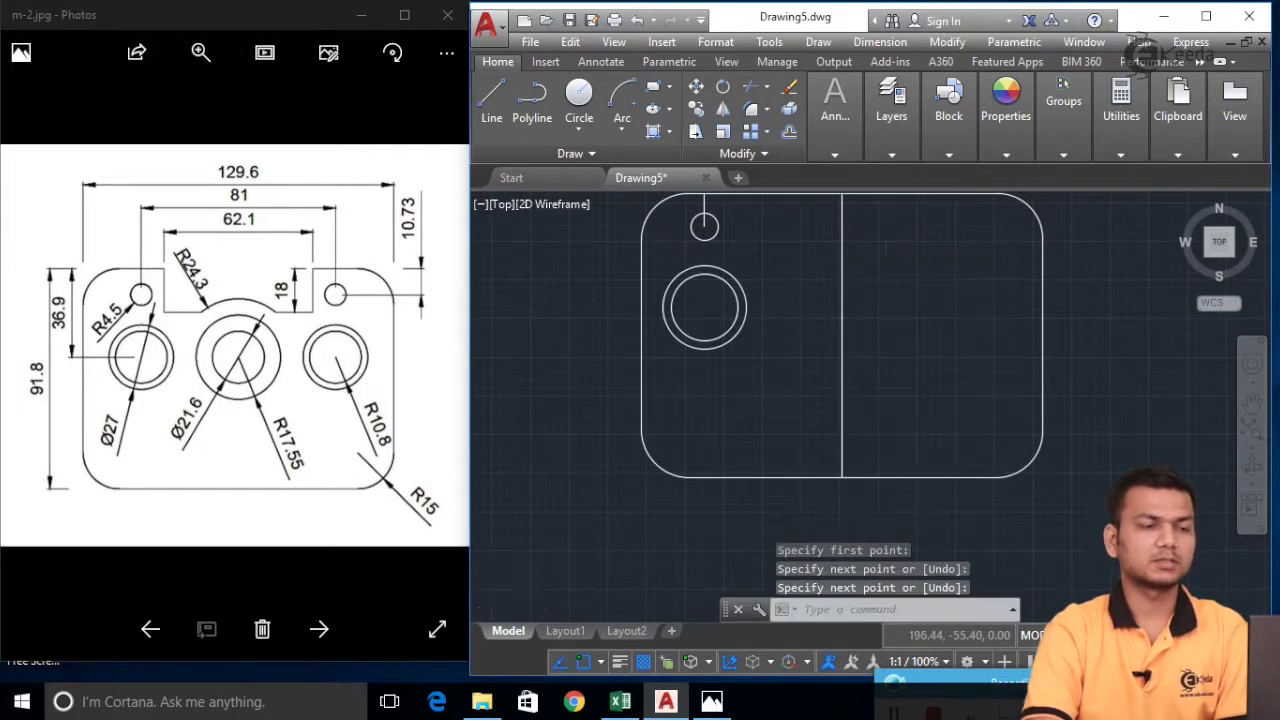
scroll(852, 368, down, 3)
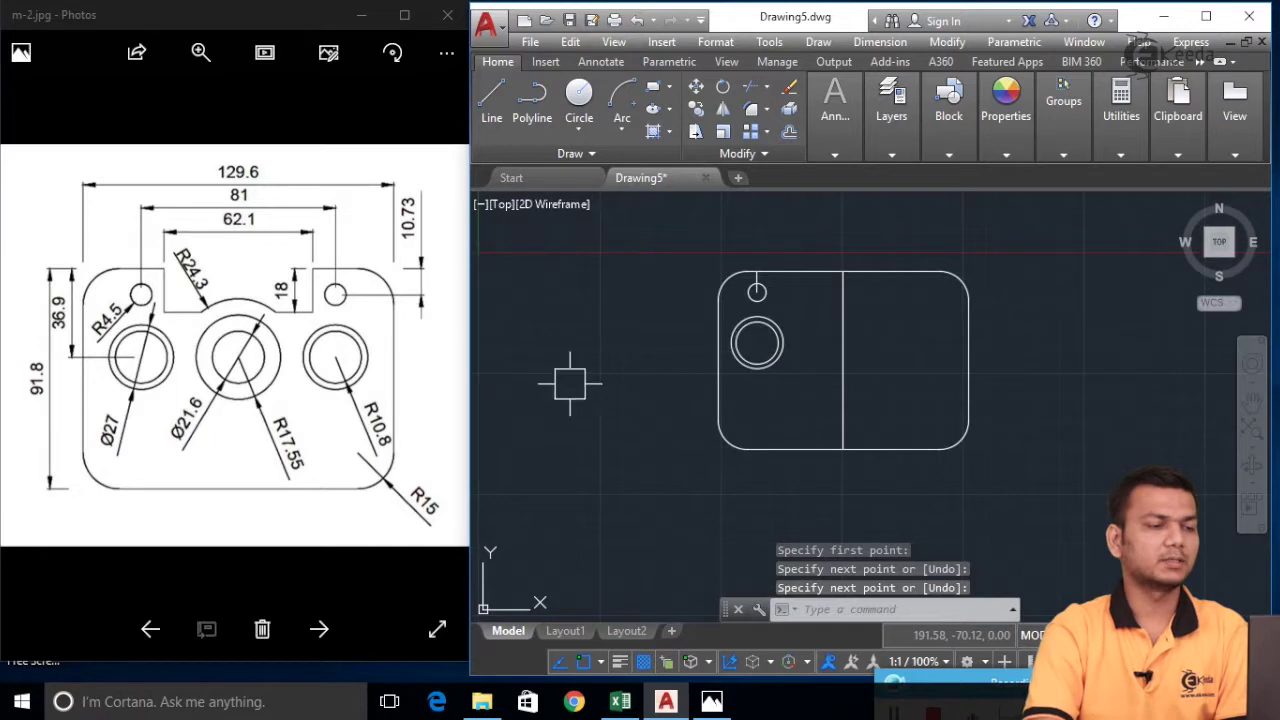
middle_drag(897, 351, 873, 375)
text(mi)
key(Return)
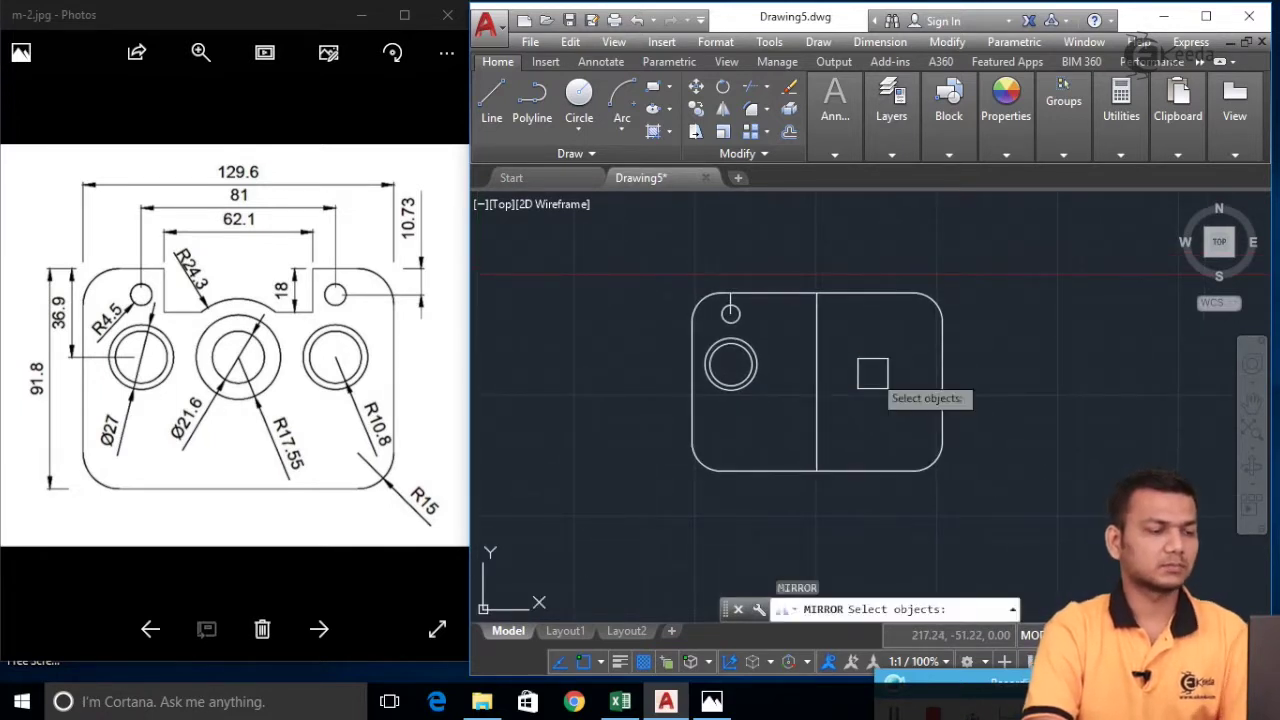
key(Escape)
key(Escape)
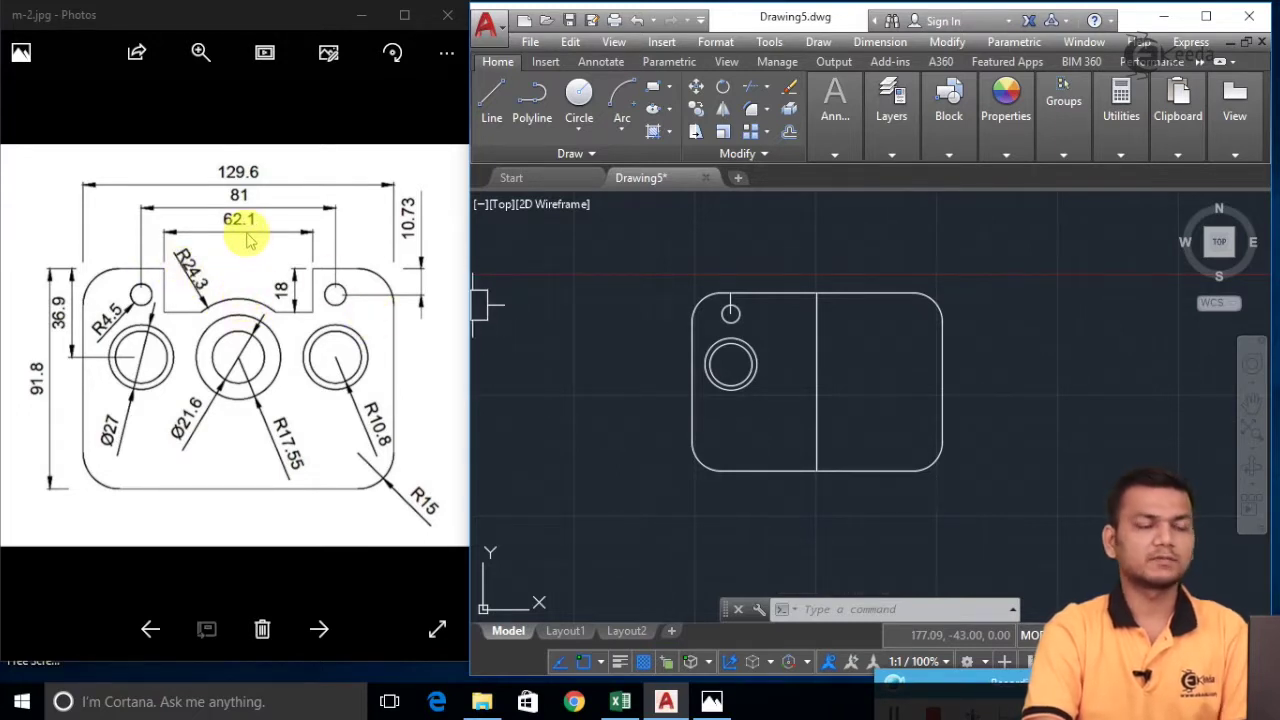
- Try to draw a line leftwards along the top edge from the centre line's upper end, with a length of 62.1/2
text(l)
key(Return)
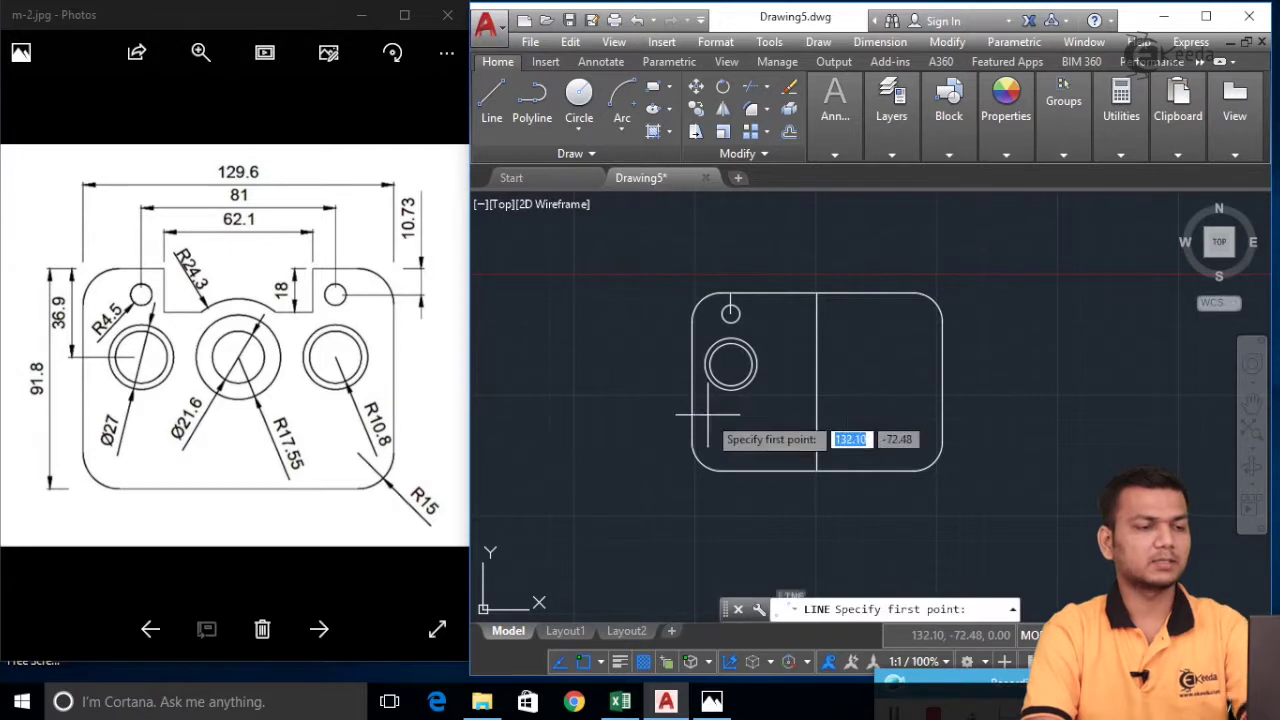
click(816, 293)
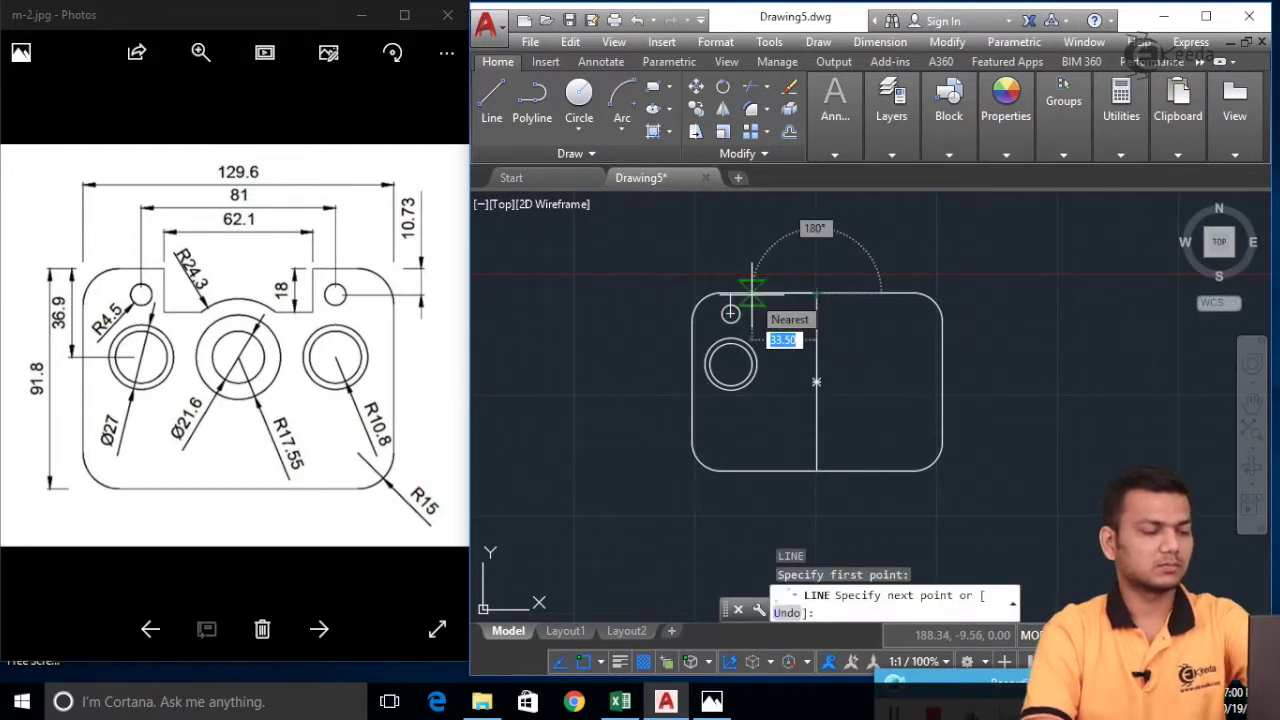
key(F8)
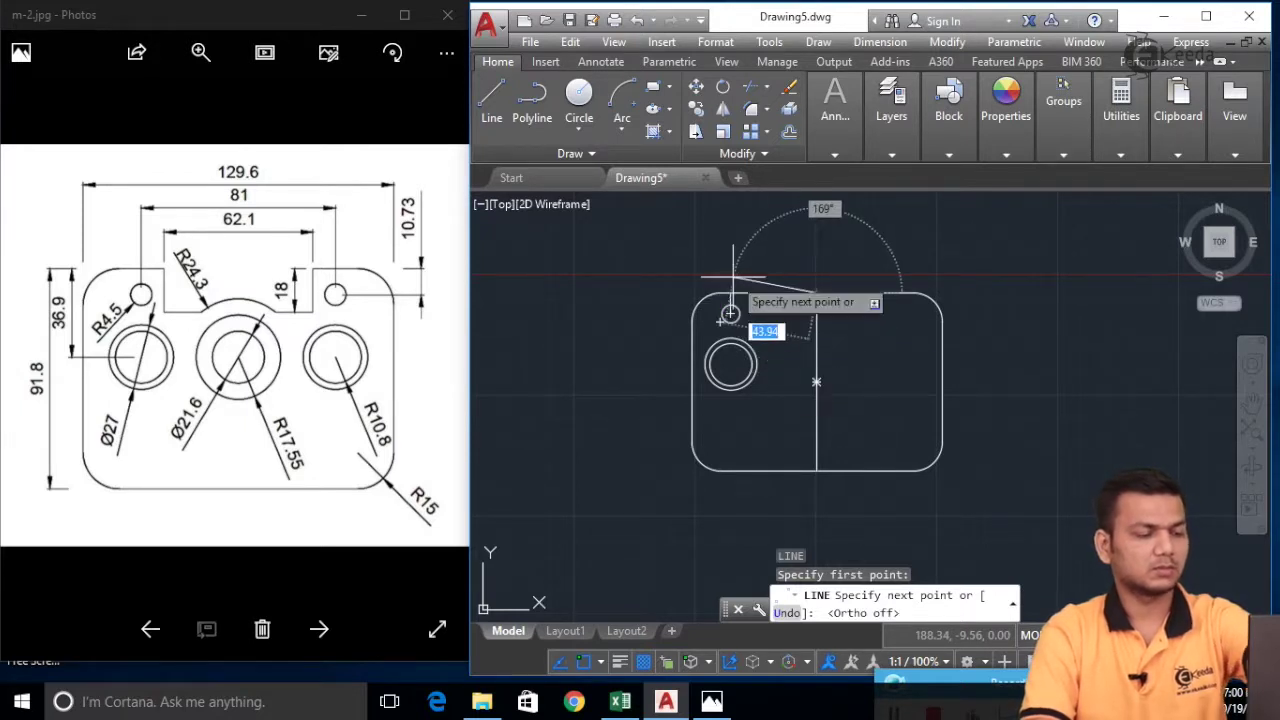
key(F8)
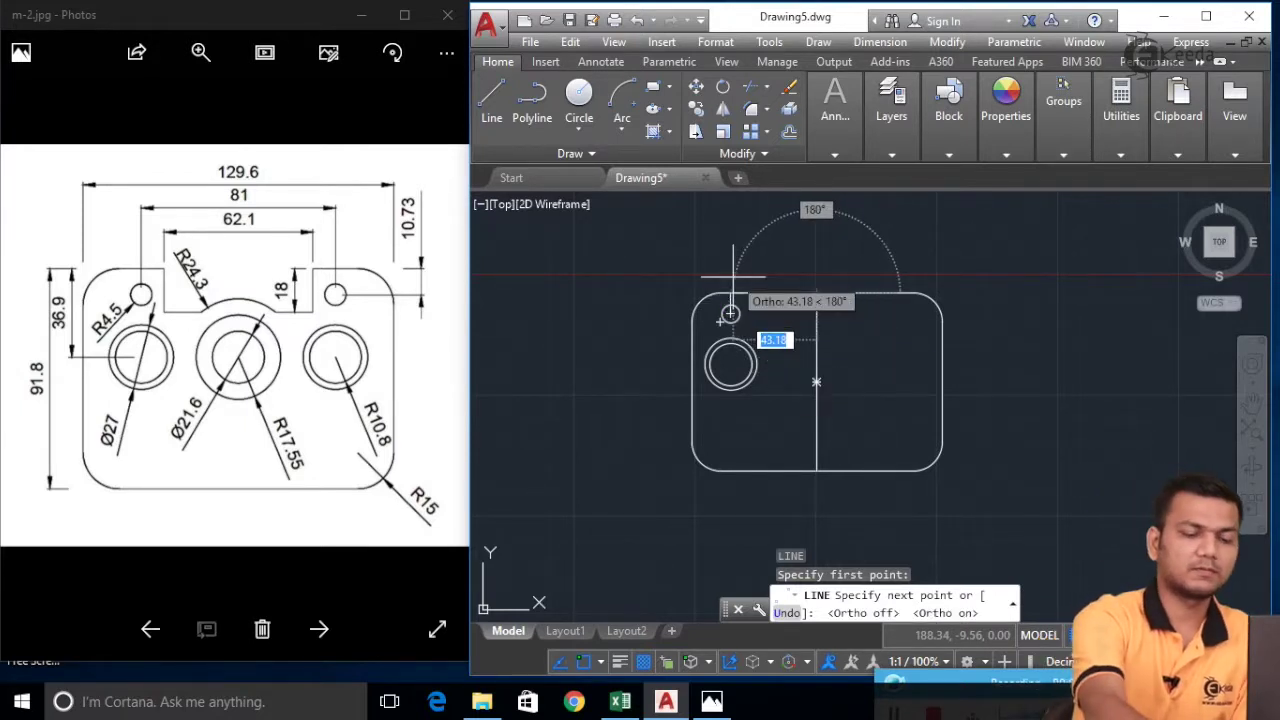
text(62.1/2)
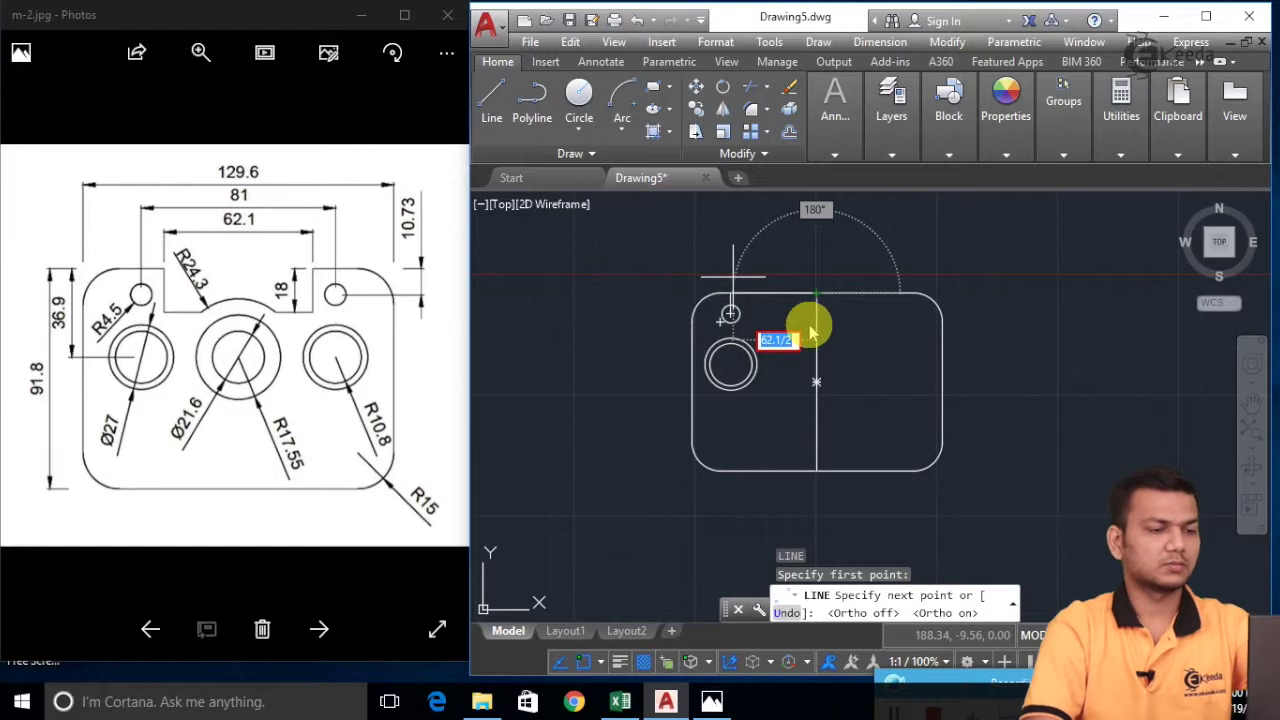
key(Escape)
key(Escape)
key(Escape)
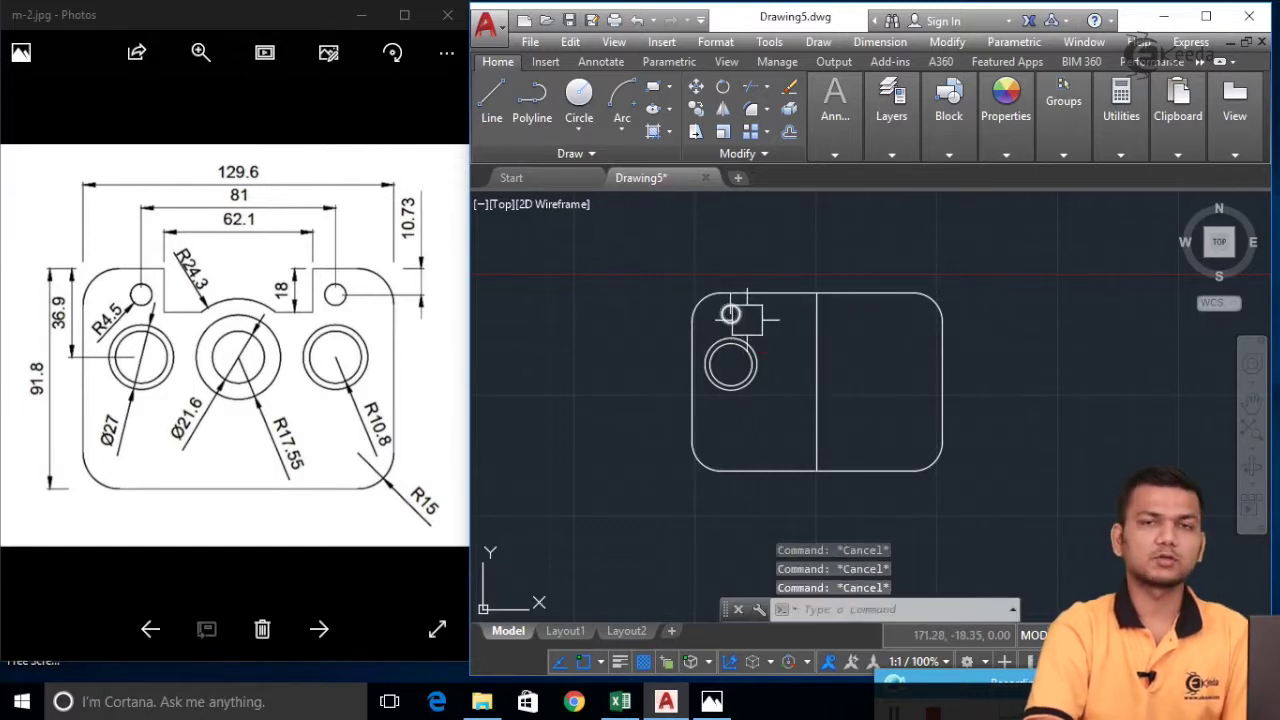
- Draw a 31.5 mm line leftwards along the top edge, starting at the upper end of the centre line
middle_drag(743, 313, 743, 343)
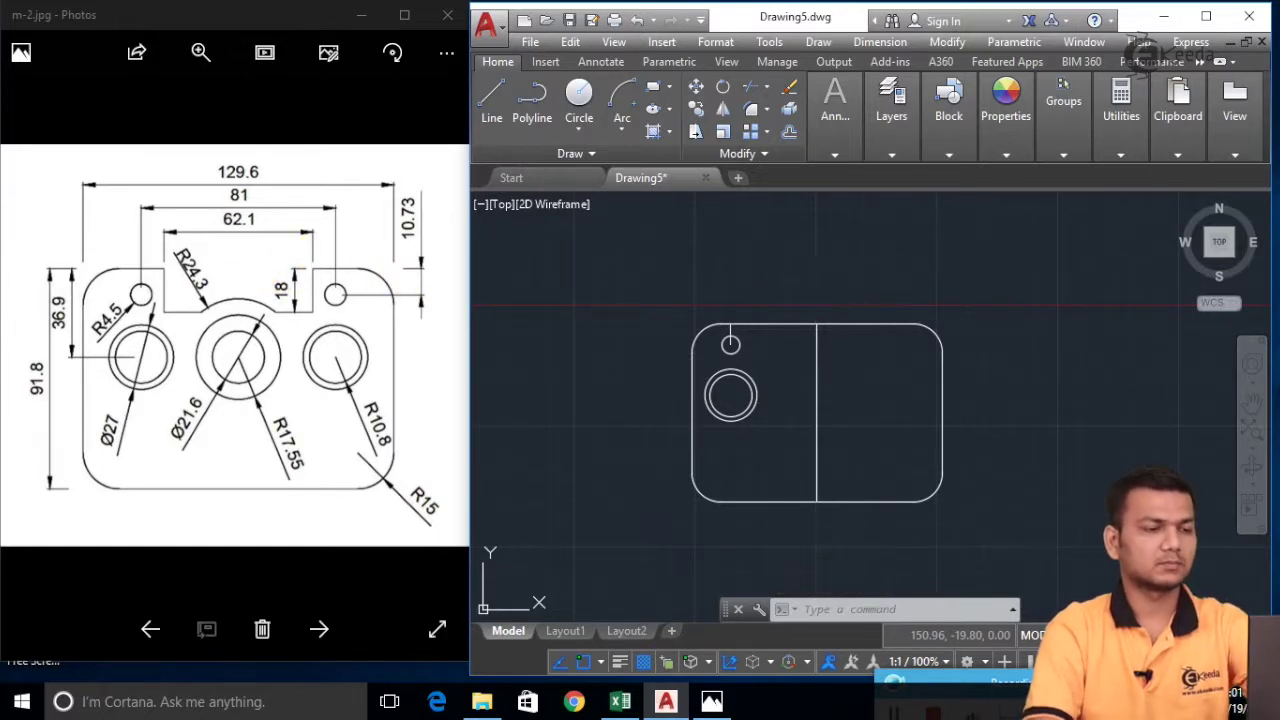
text(l)
key(Return)
click(816, 323)
text(31.5)
key(Return)
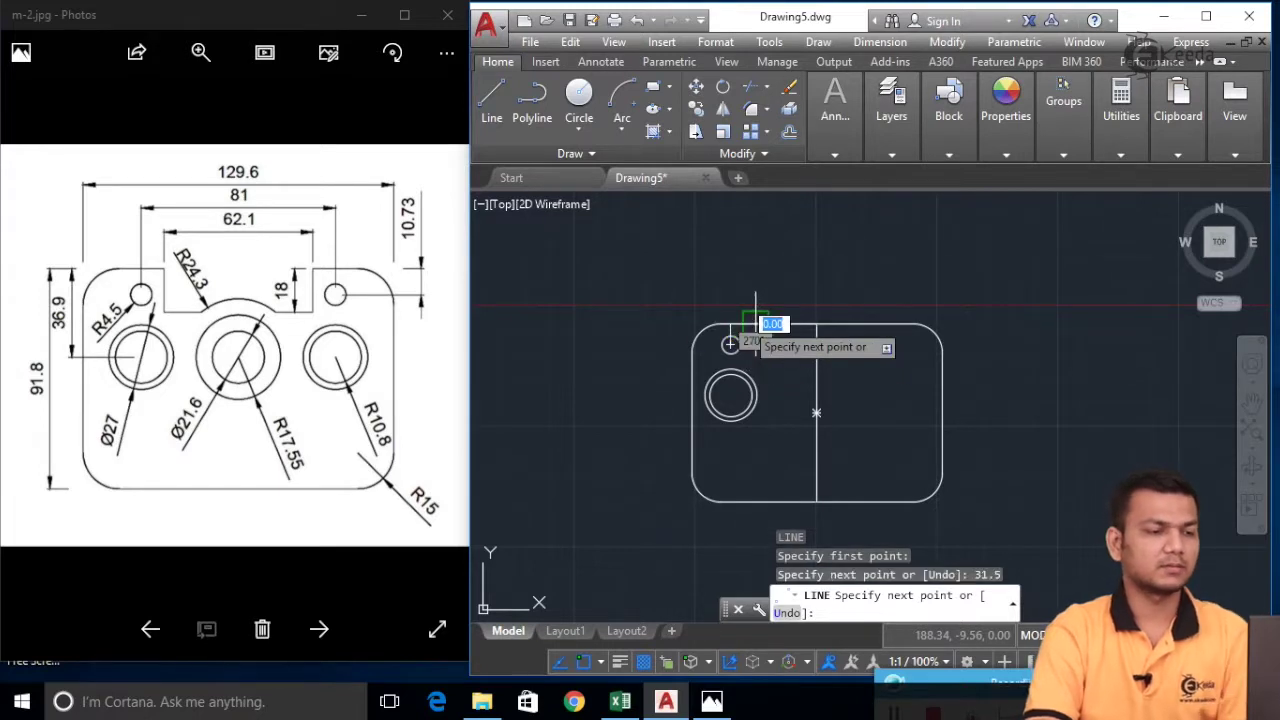
- Continue the line 18 mm straight down and then horizontally to the centre line to outline the notch's left half
scroll(760, 360, up, 2)
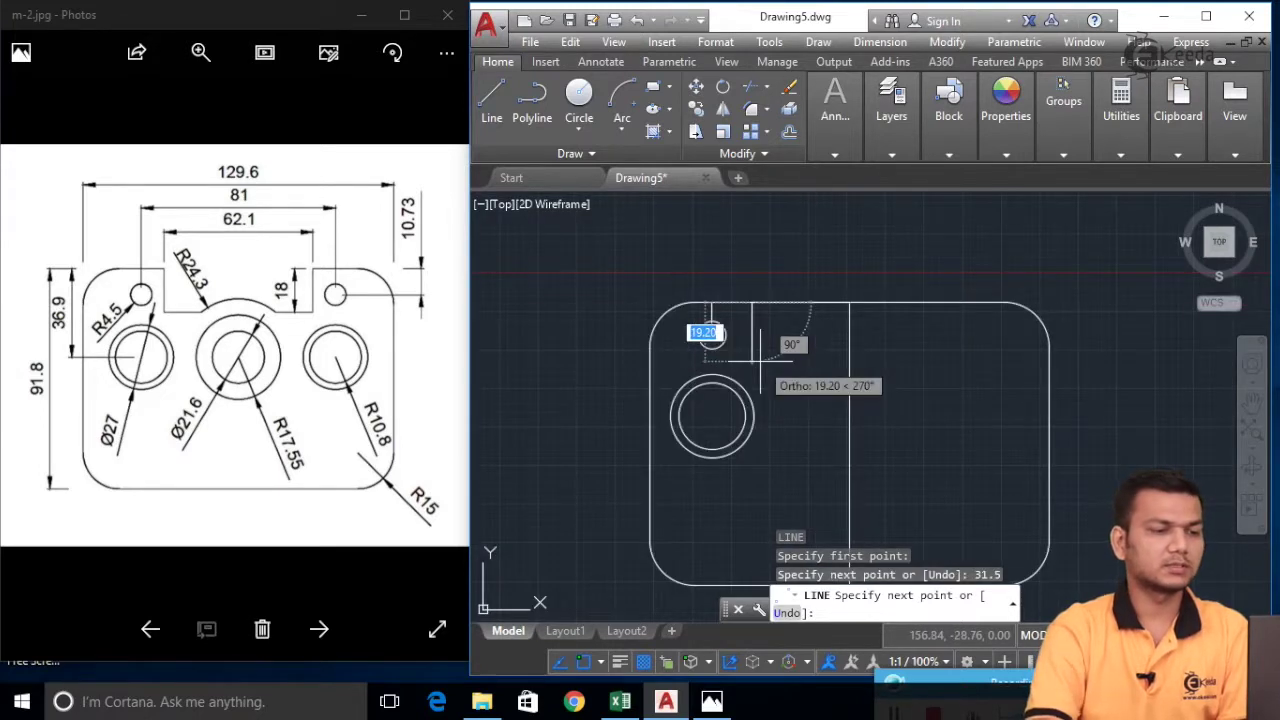
text(18)
key(Return)
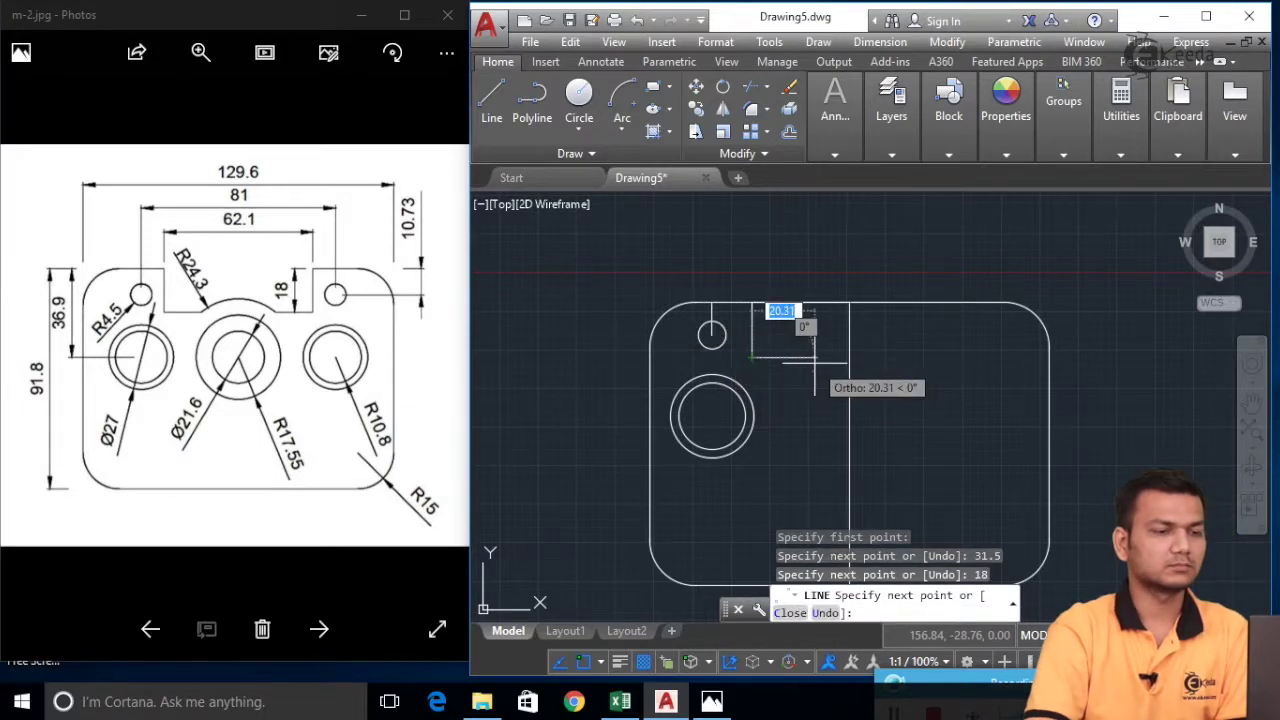
click(848, 357)
right_click(848, 365)
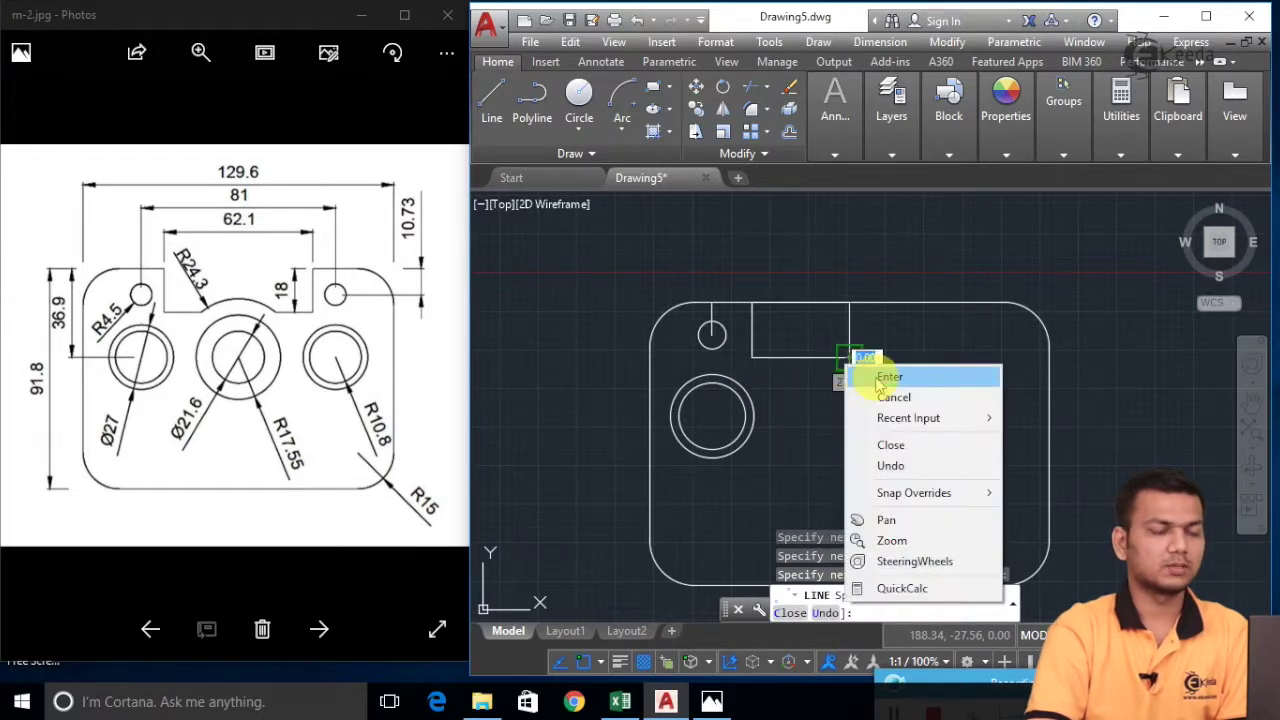
click(880, 375)
right_click(849, 367)
text(tr)
key(Return)
key(Return)
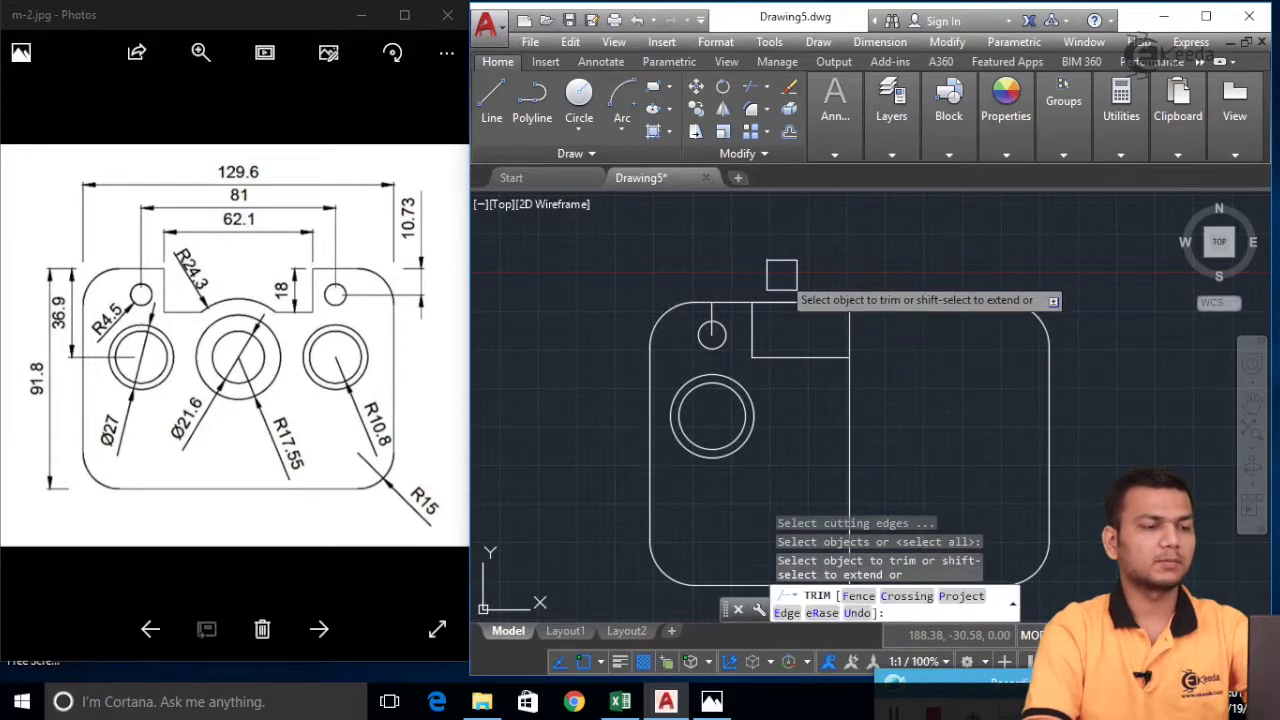
key(Escape)
- Erase the 31.5 mm helper line and trim the plate's top edge between the notch's left side and the centre line
click(787, 302)
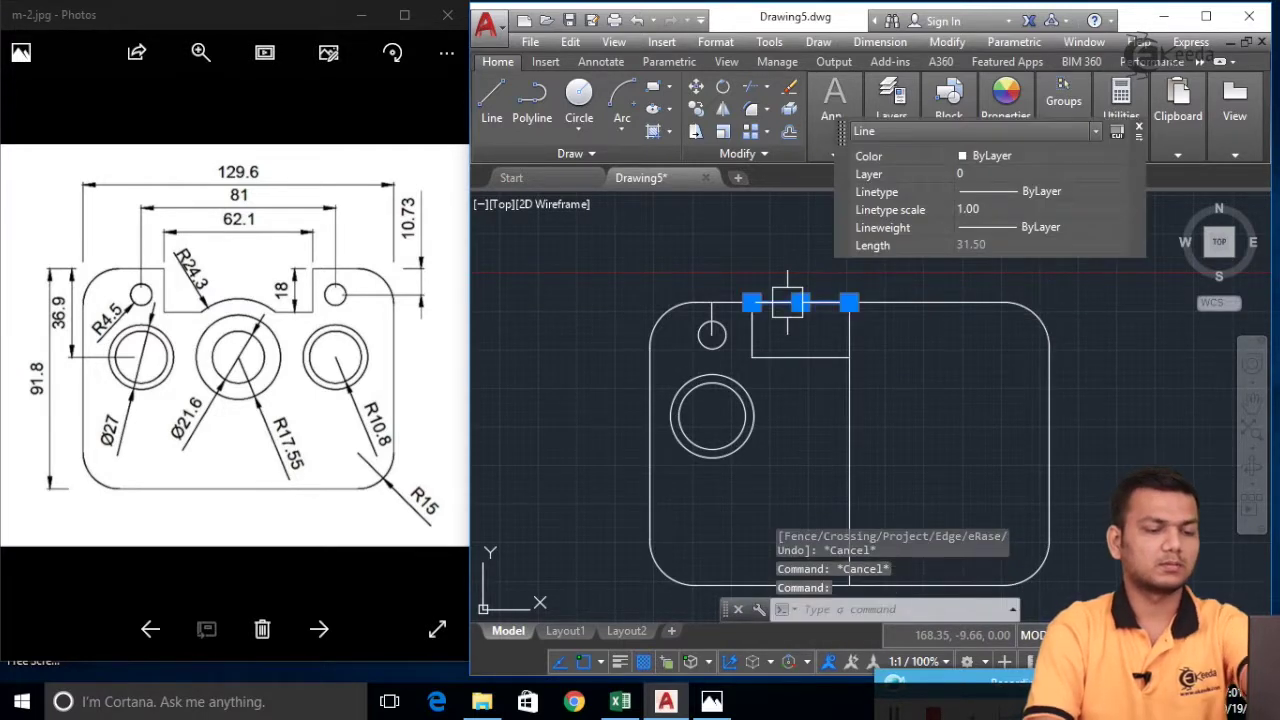
key(Delete)
text(tr)
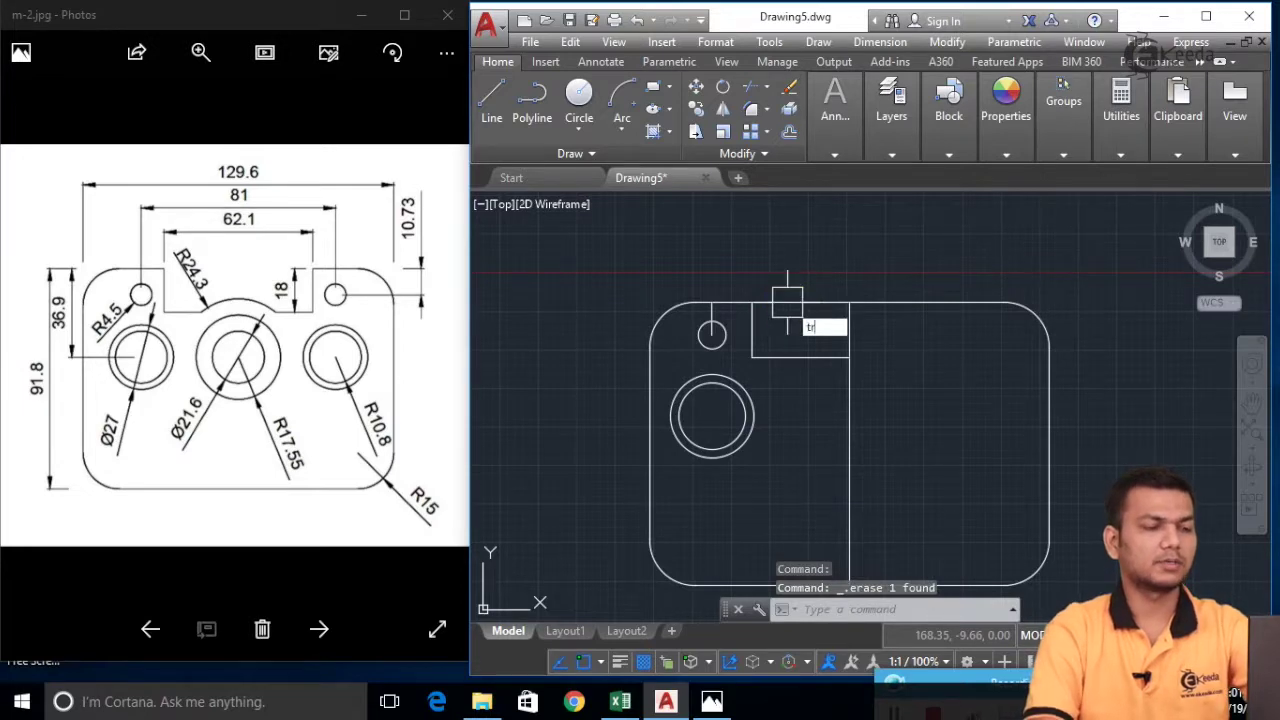
key(Return)
key(Return)
key(Escape)
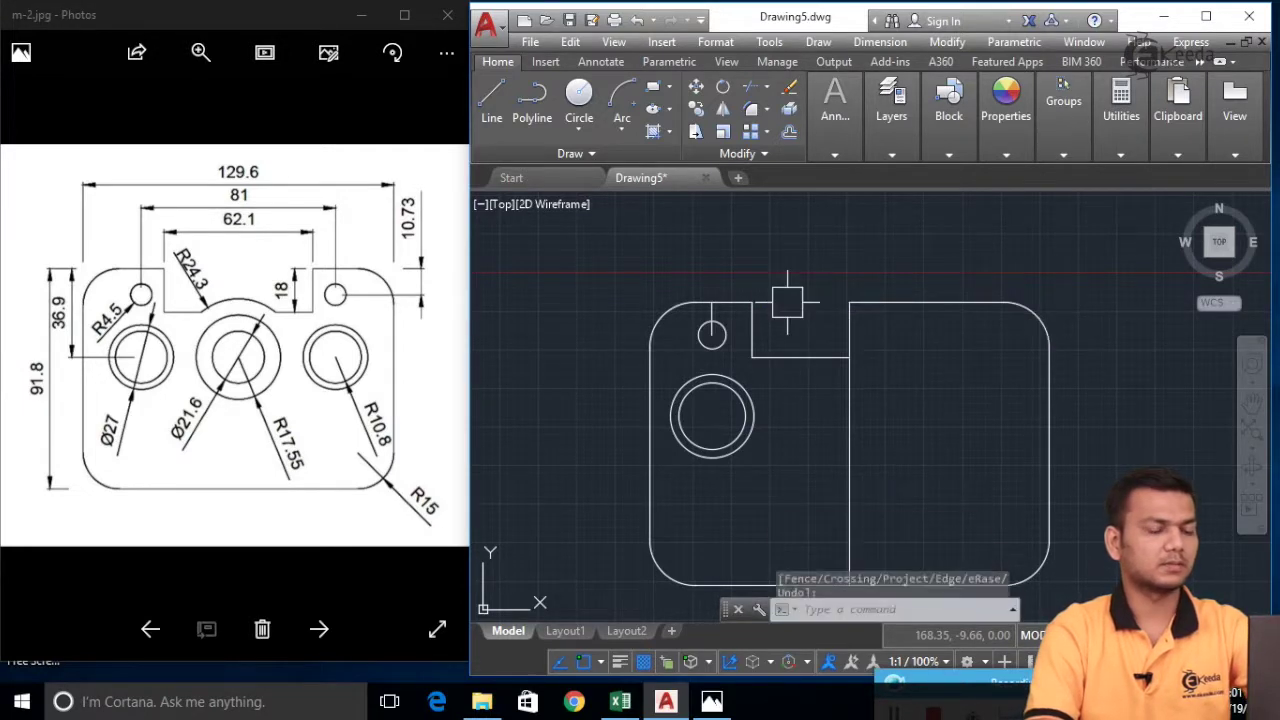
- Mirror the left small hole, the two concentric circles and the notch's two lines about the vertical centre line, keeping the source objects
scroll(830, 340, down, 2)
text(mir)
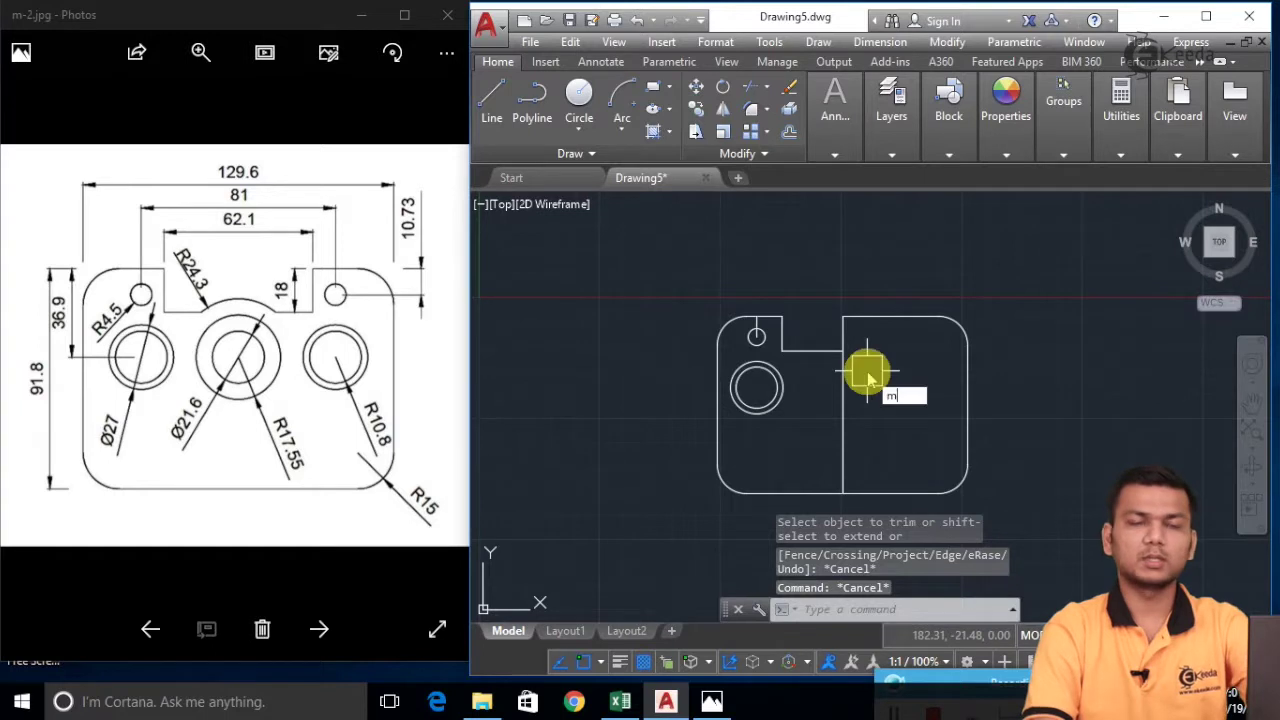
key(Return)
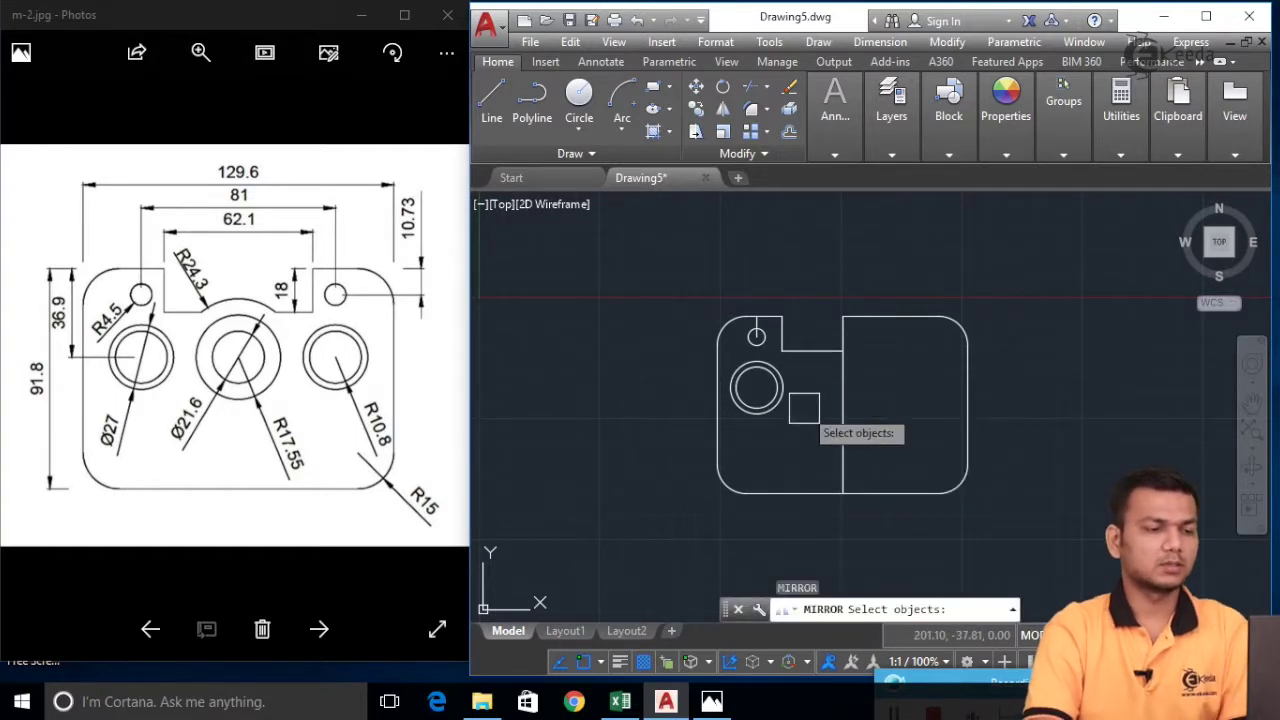
scroll(791, 405, up, 2)
click(780, 385)
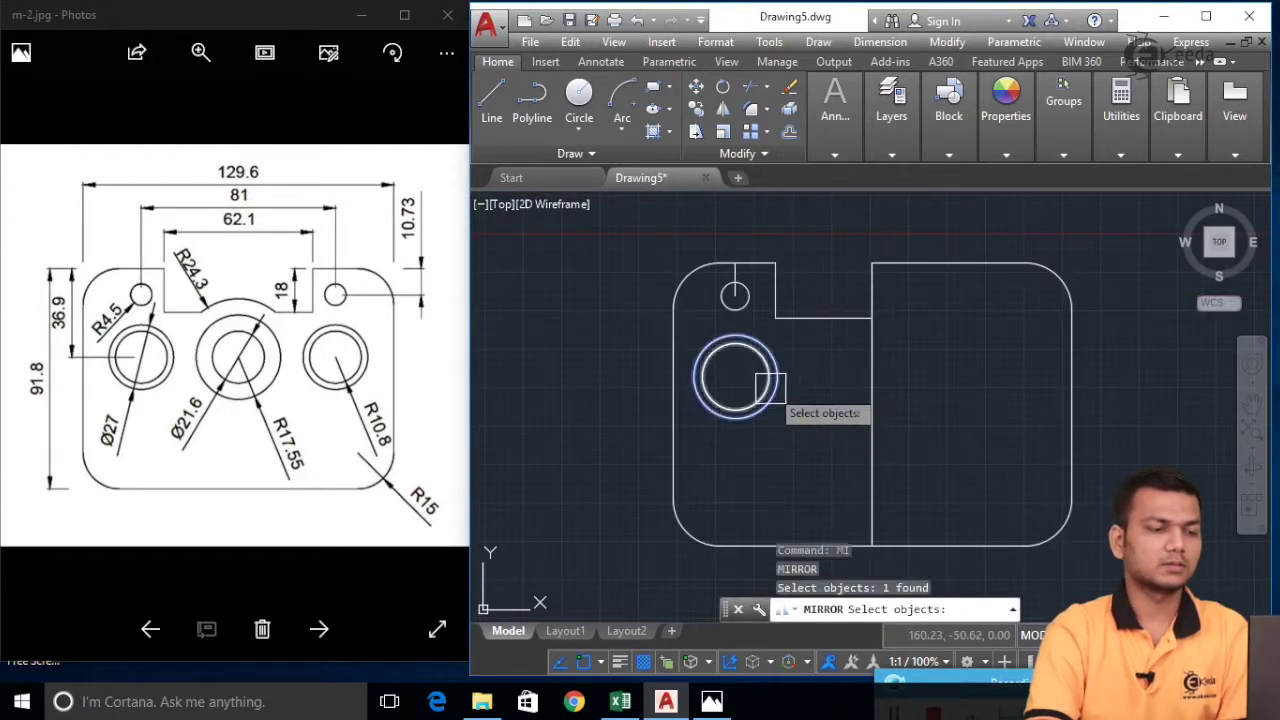
click(764, 374)
click(752, 312)
click(775, 305)
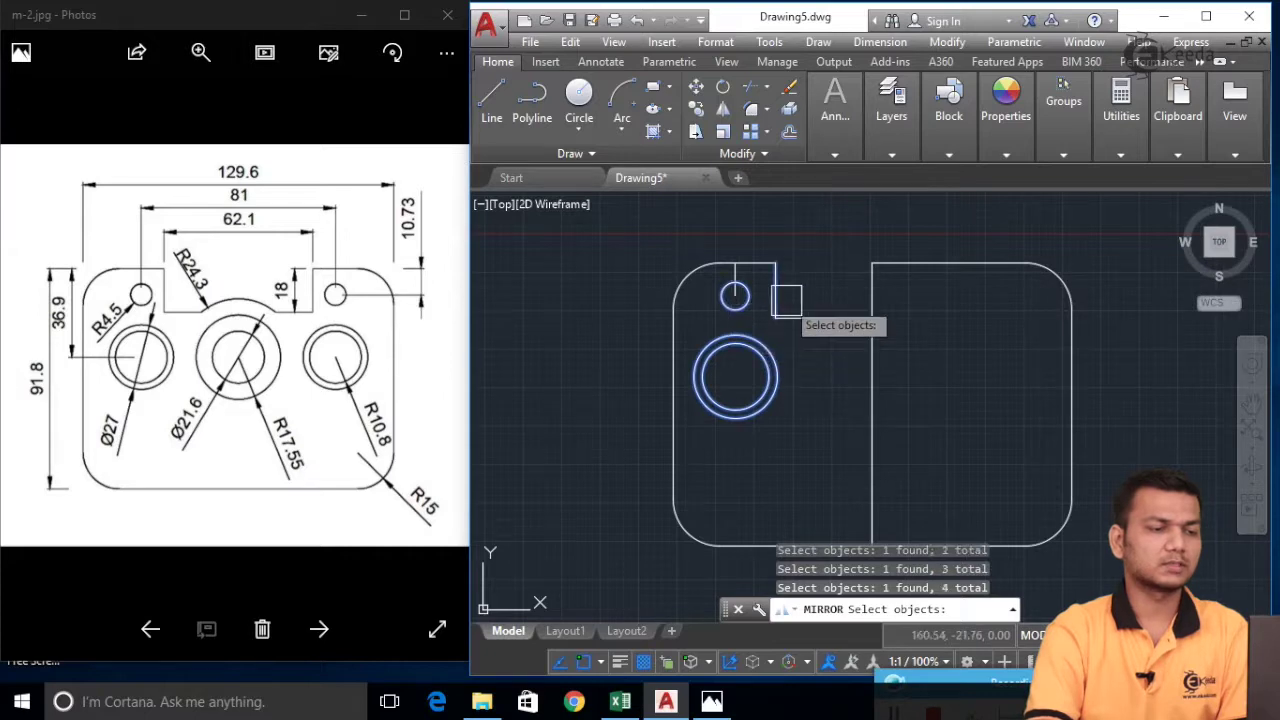
click(805, 318)
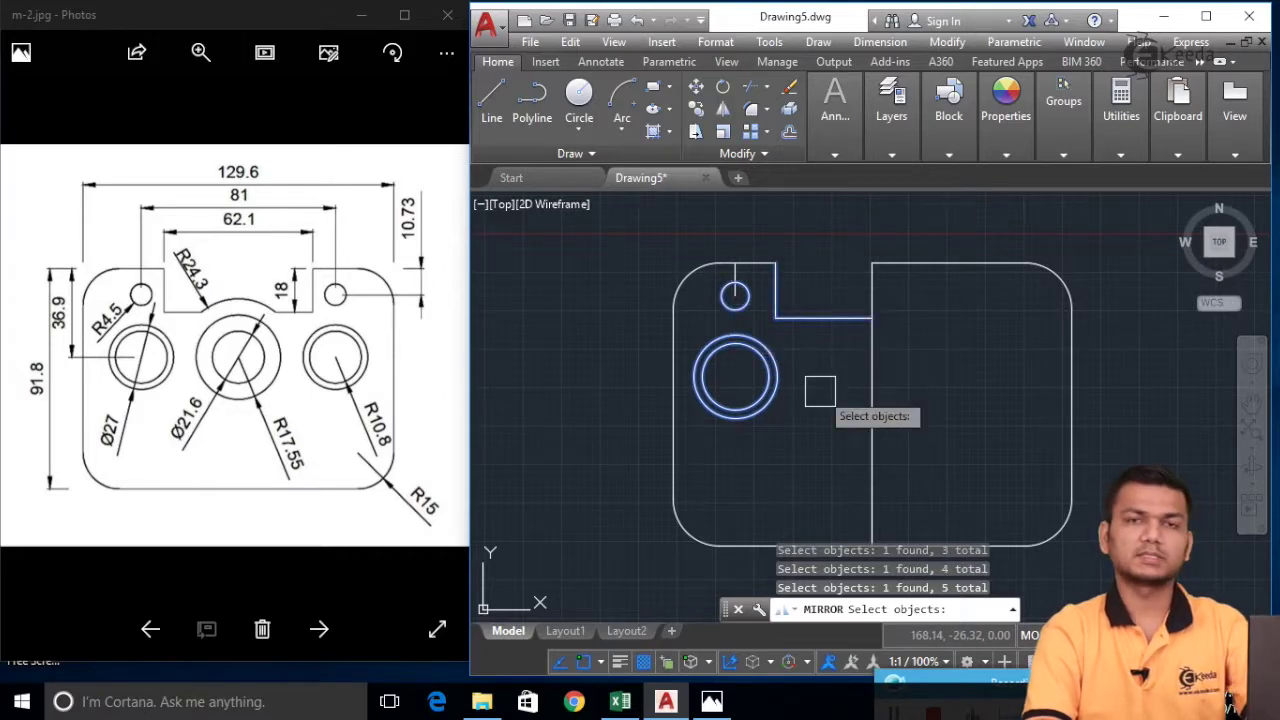
key(Return)
middle_drag(888, 445, 870, 390)
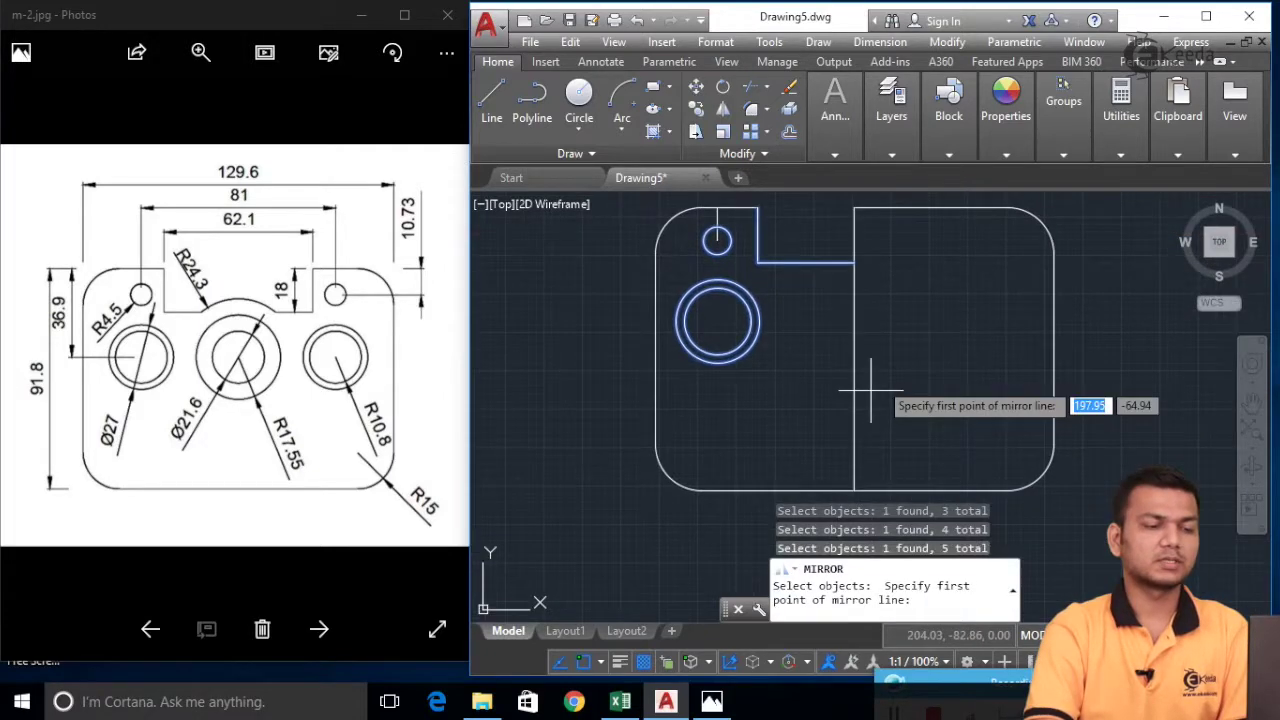
click(854, 208)
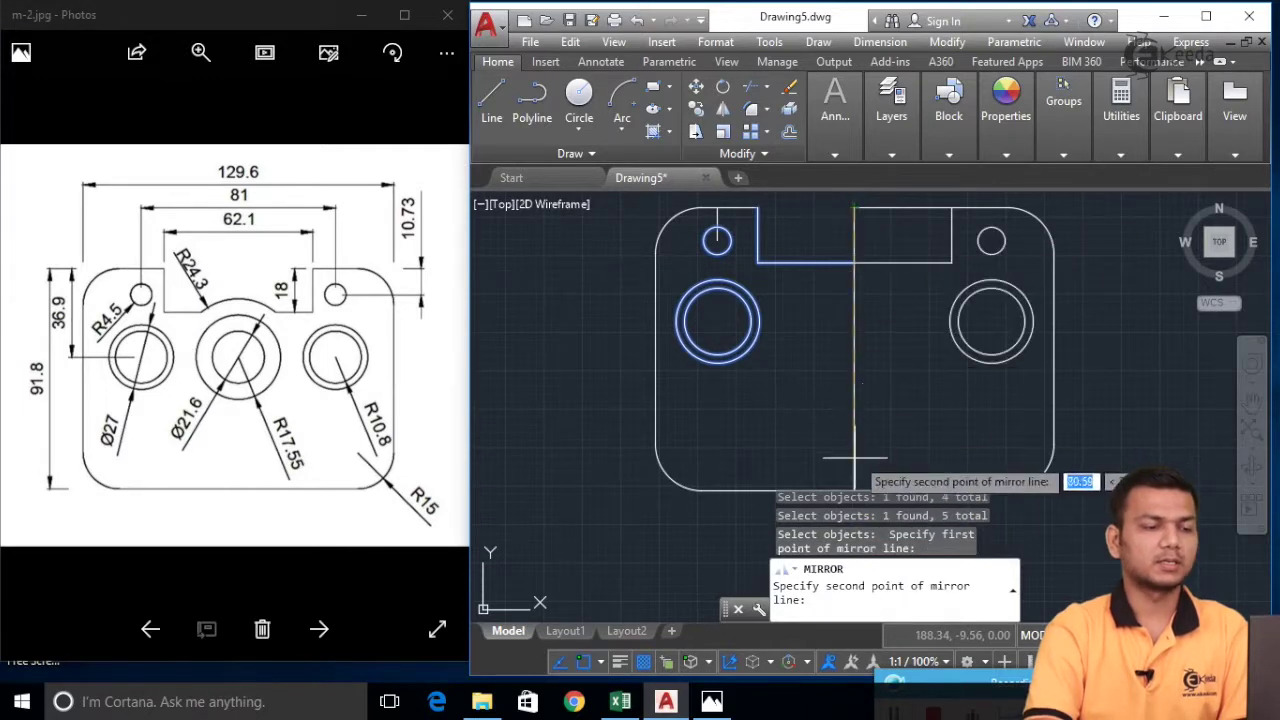
middle_drag(863, 467, 877, 410)
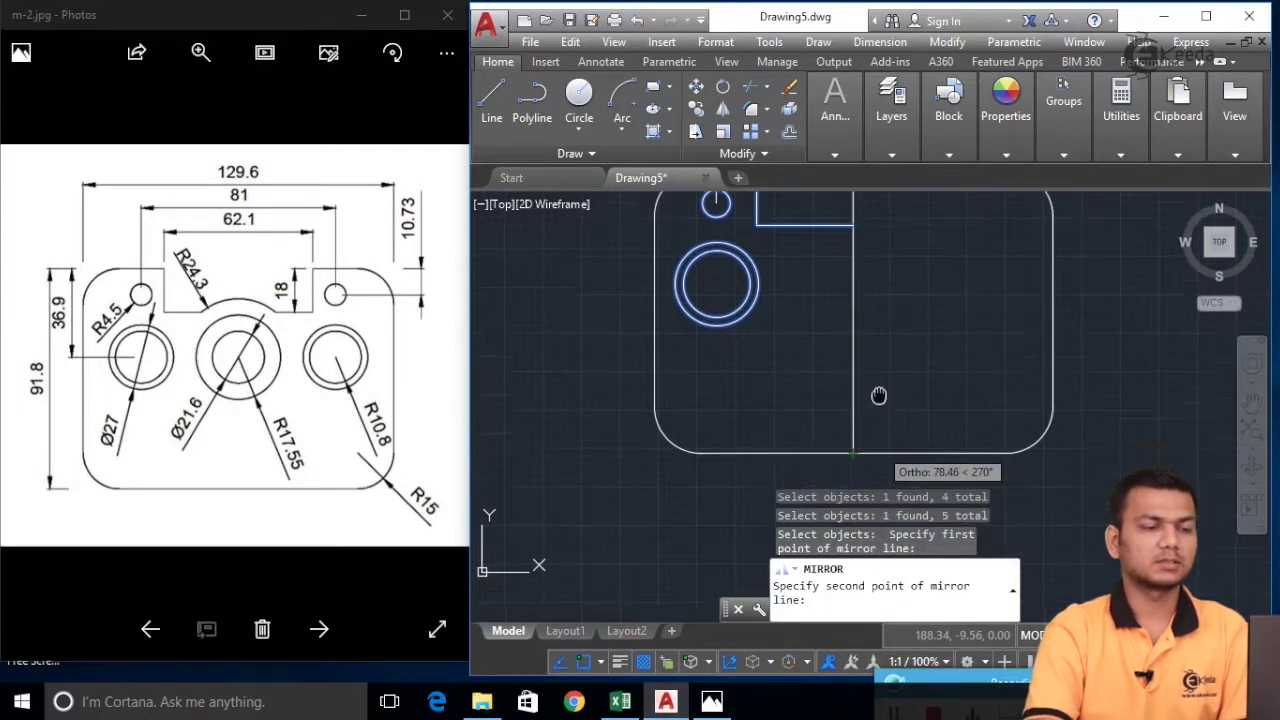
click(848, 437)
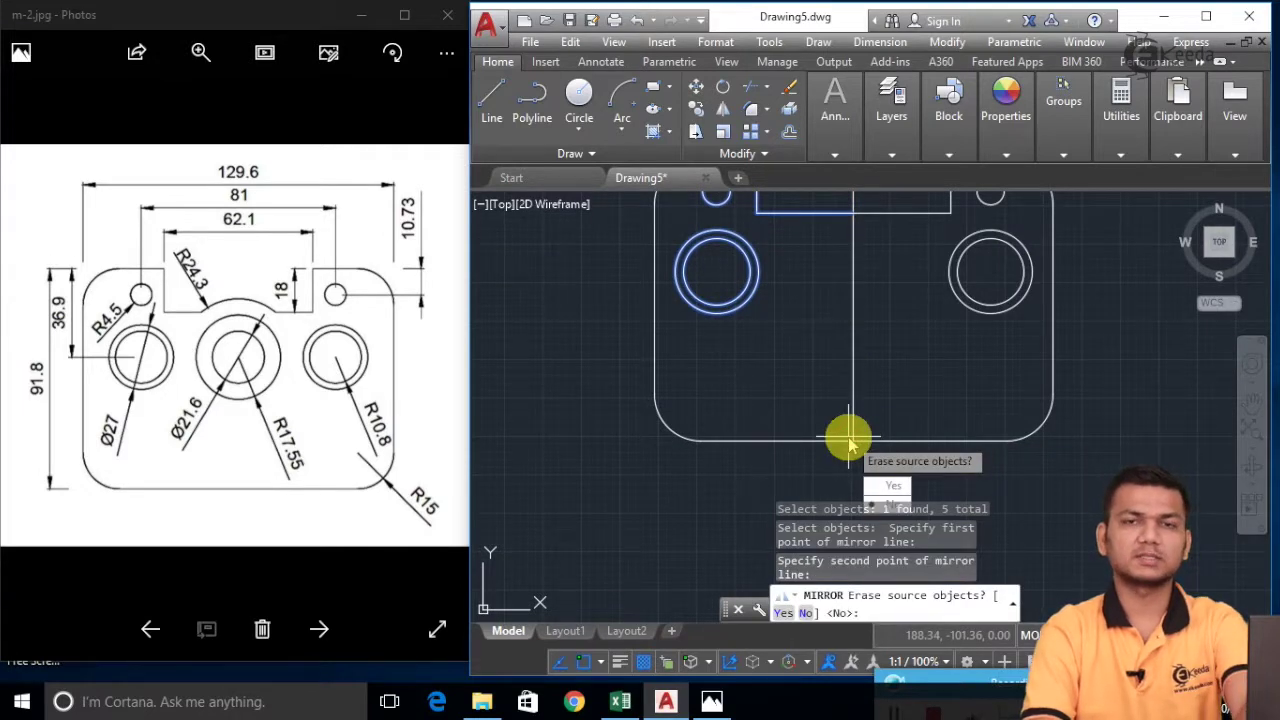
key(Return)
- Trim the plate's top edge between the centre line and the notch's right side
scroll(958, 395, down, 4)
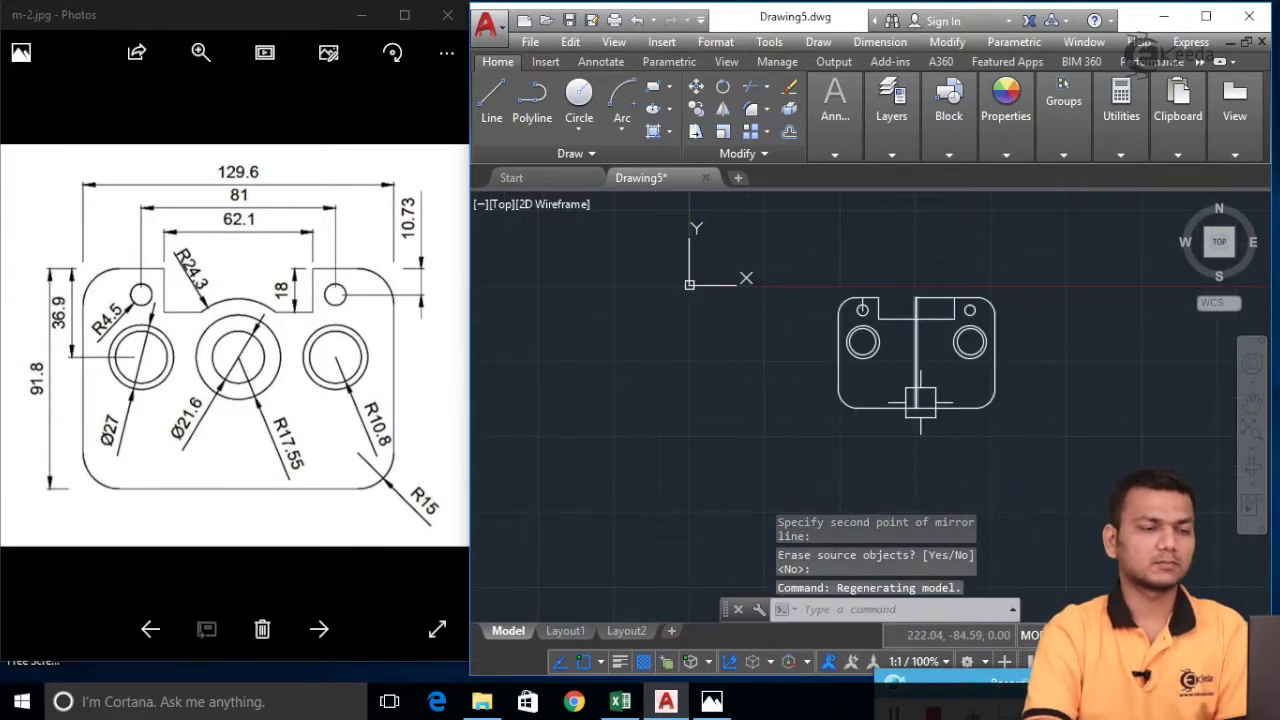
scroll(945, 307, up, 4)
text(tr)
key(Return)
key(Return)
click(908, 265)
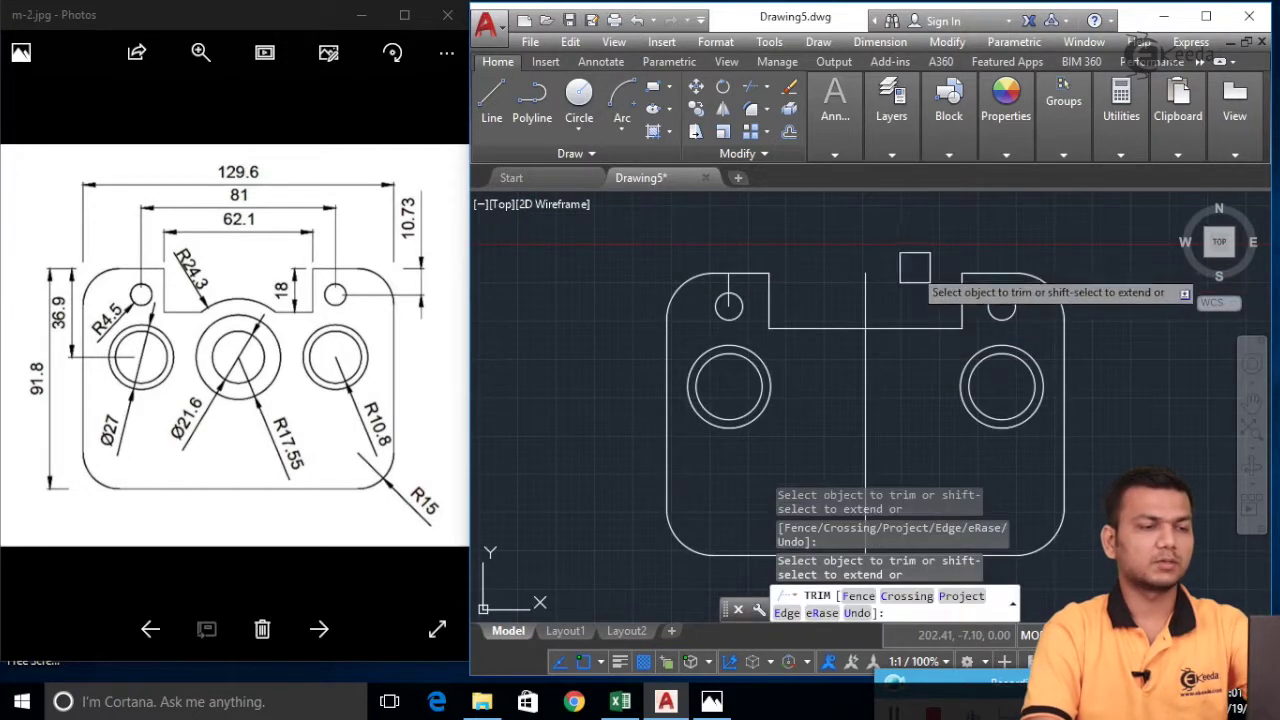
key(Escape)
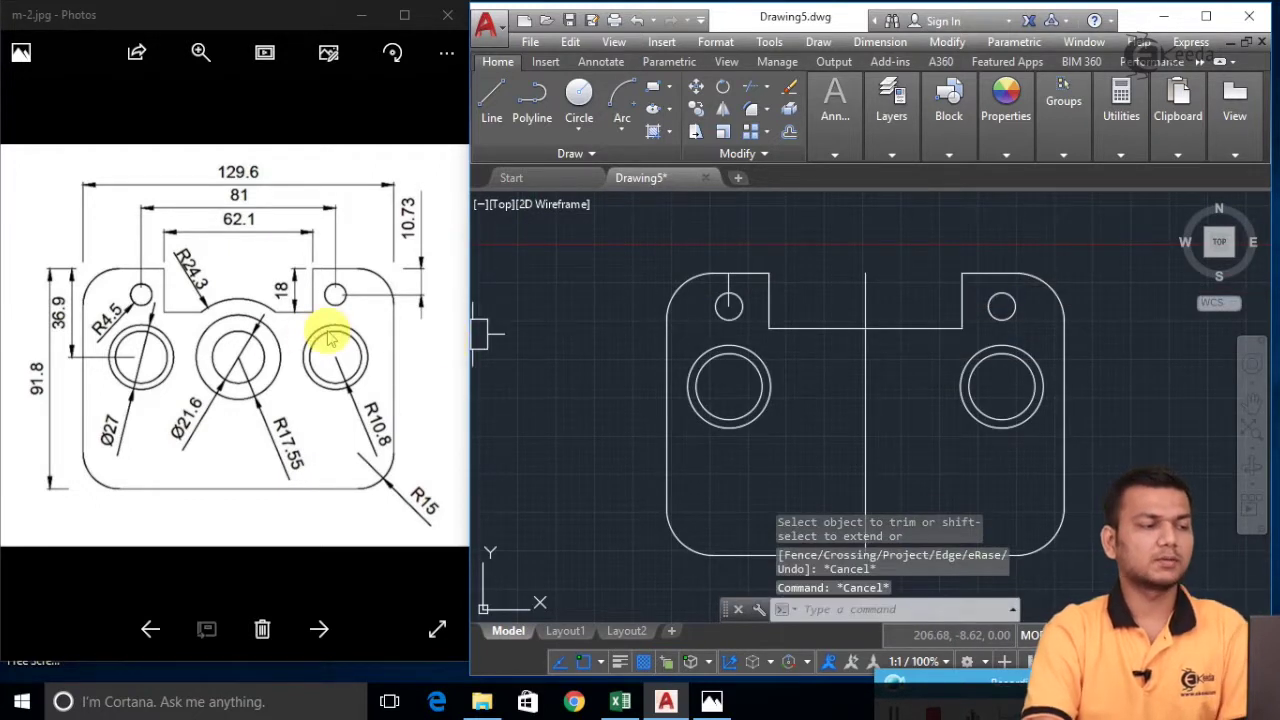
- Draw a 36 mm helper line straight down from the centre line's upper end to locate the middle hole's centre
middle_drag(937, 391, 902, 345)
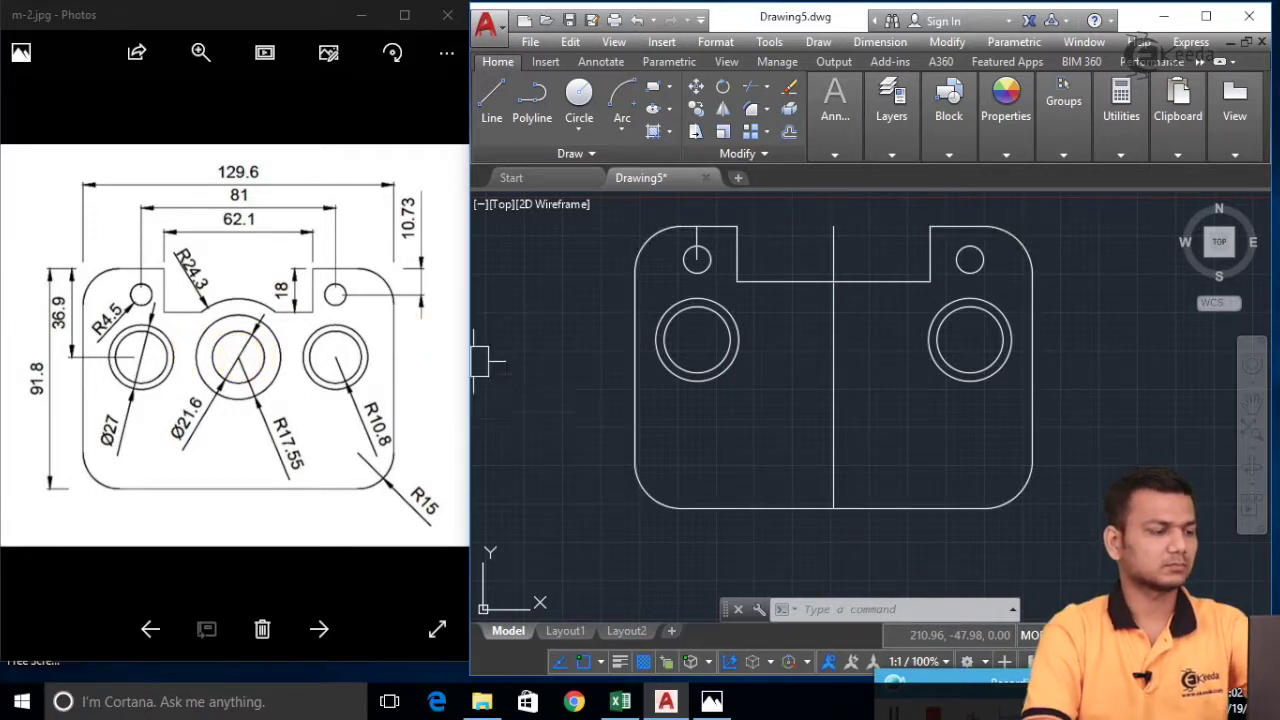
key(Escape)
key(Escape)
key(Escape)
text(l)
key(Return)
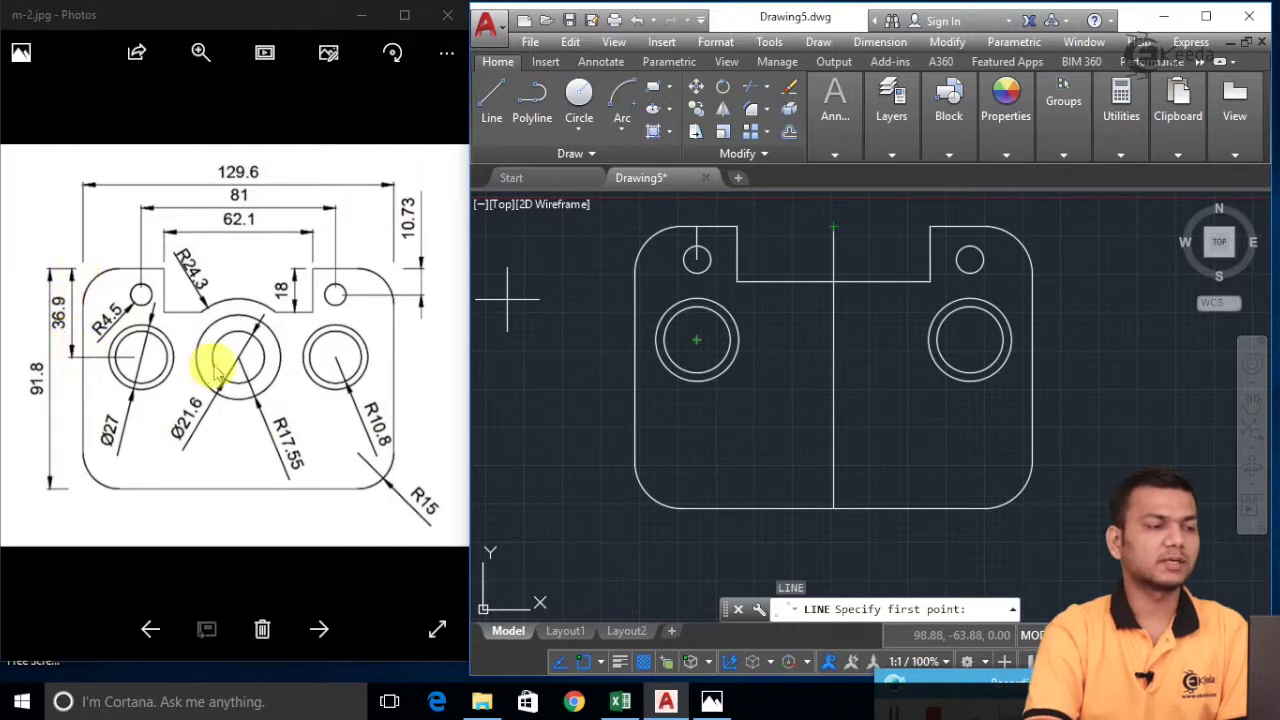
click(830, 236)
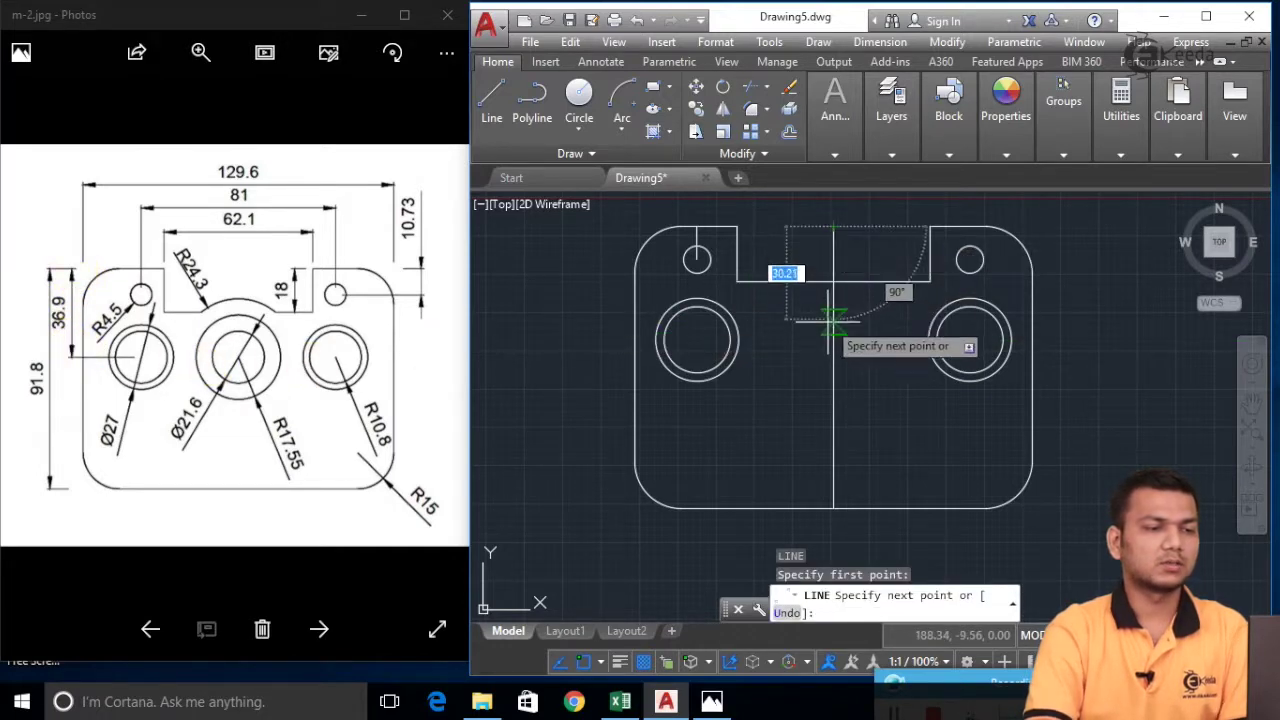
text(3.)
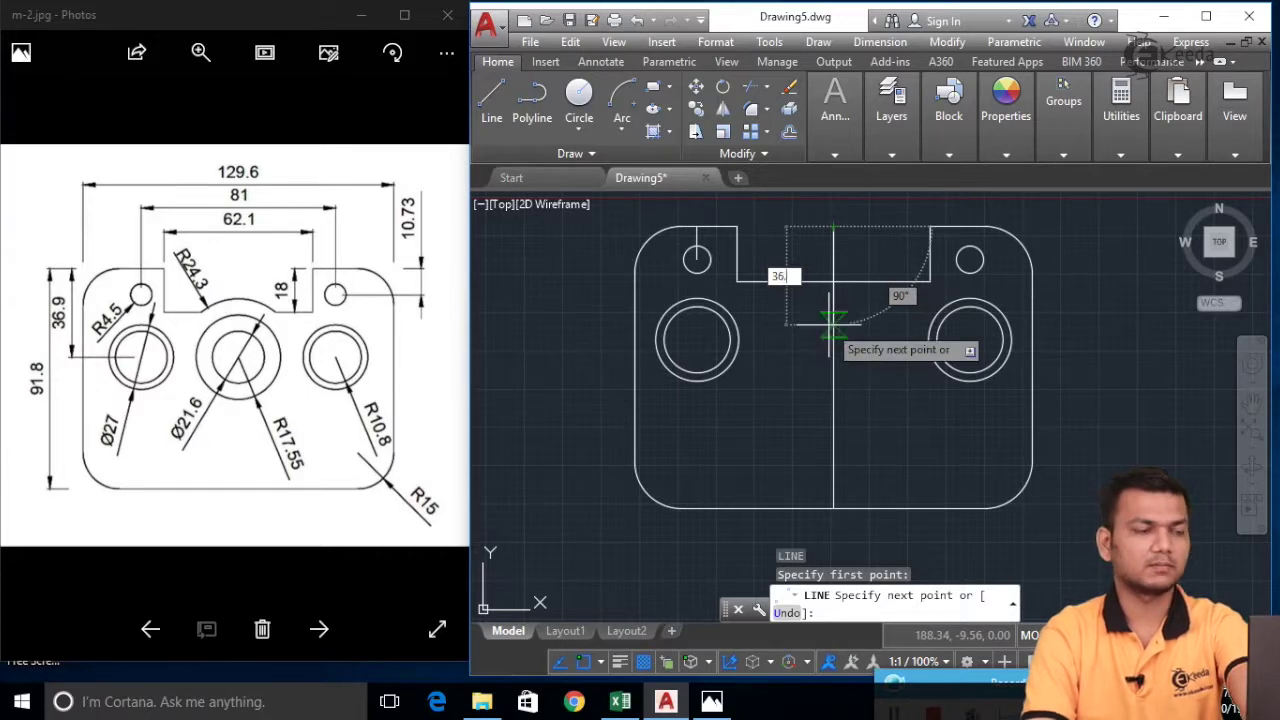
key(Return)
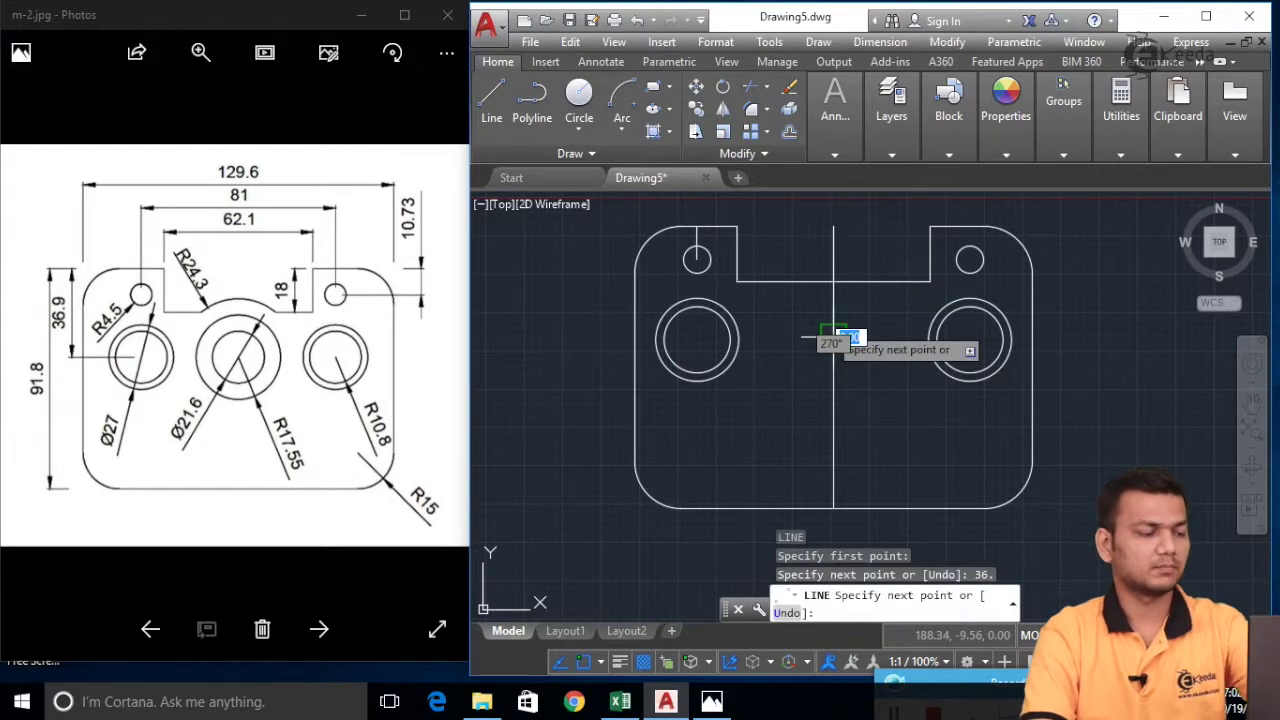
key(Escape)
- Draw a circle of radius 17.55 mm centred on the lower end of the 36 mm helper line
text(c)
key(Return)
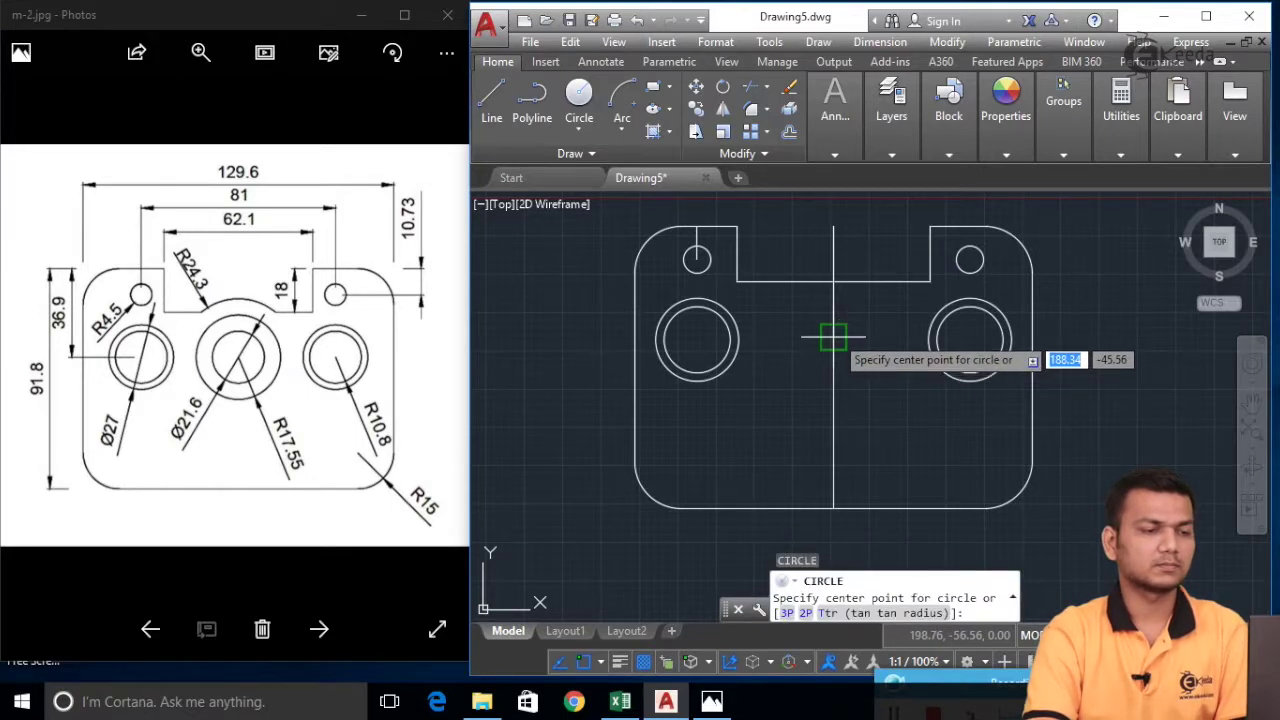
click(833, 337)
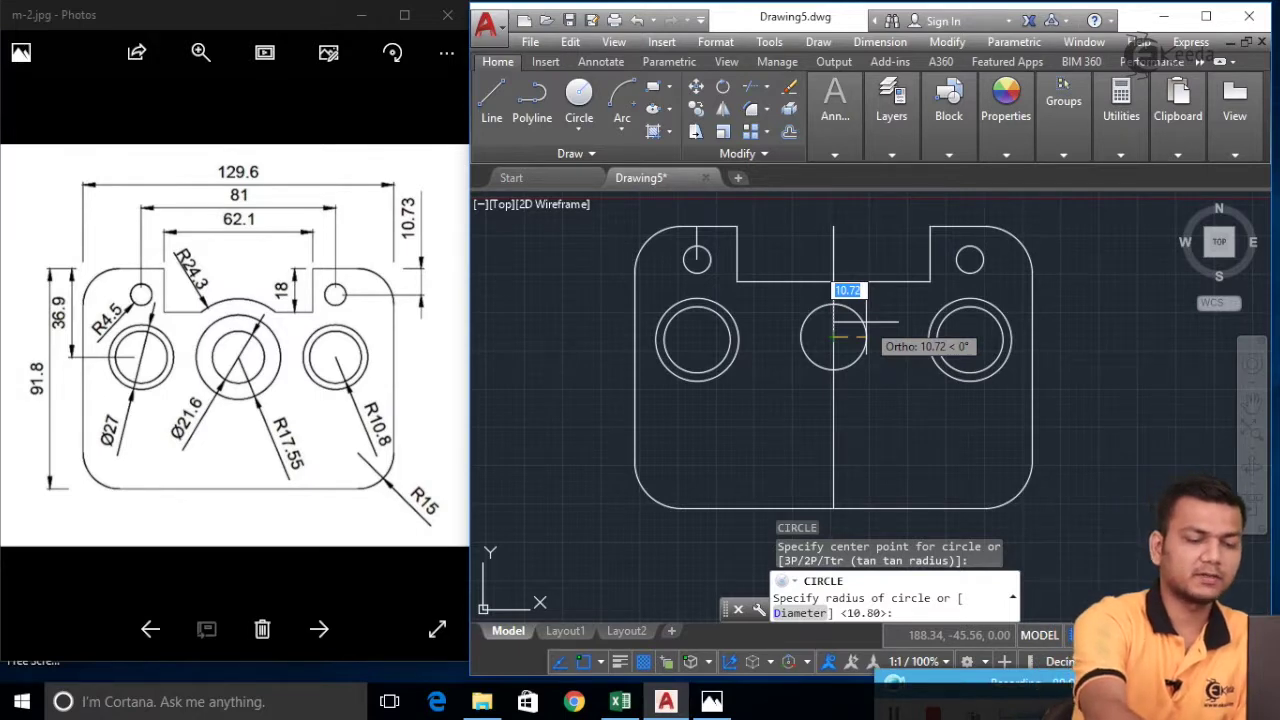
text(17.55)
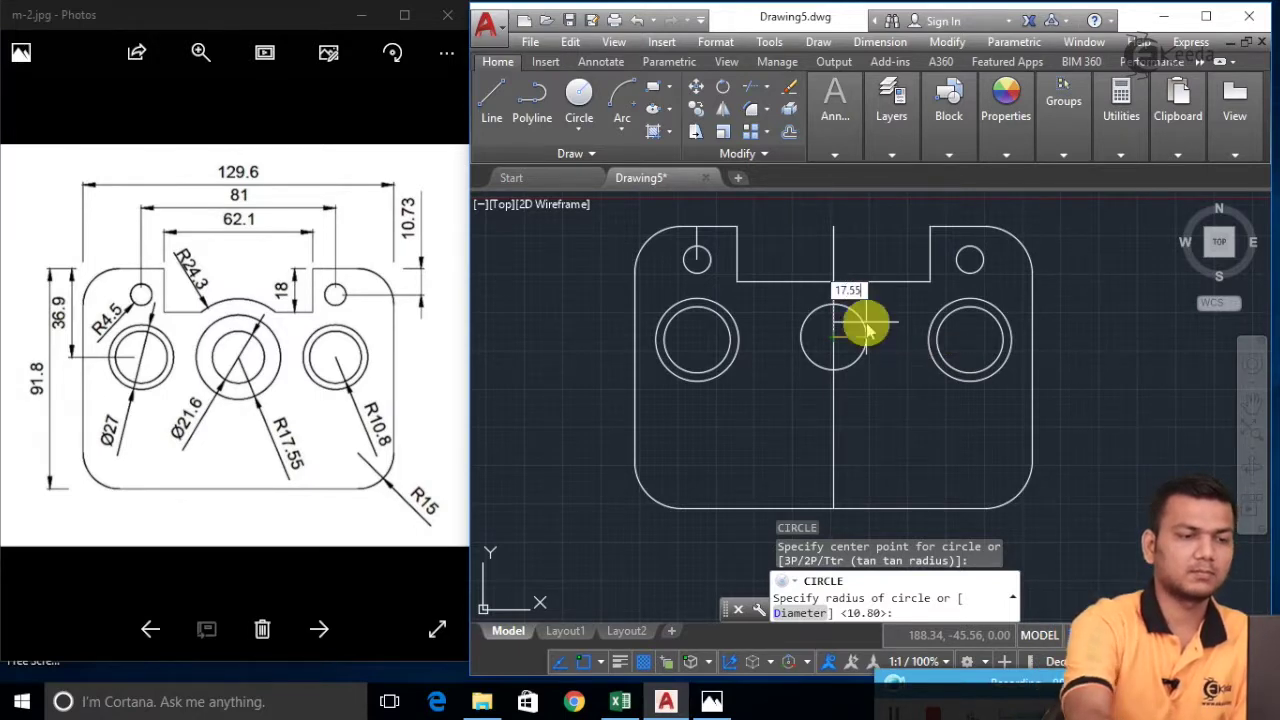
key(Return)
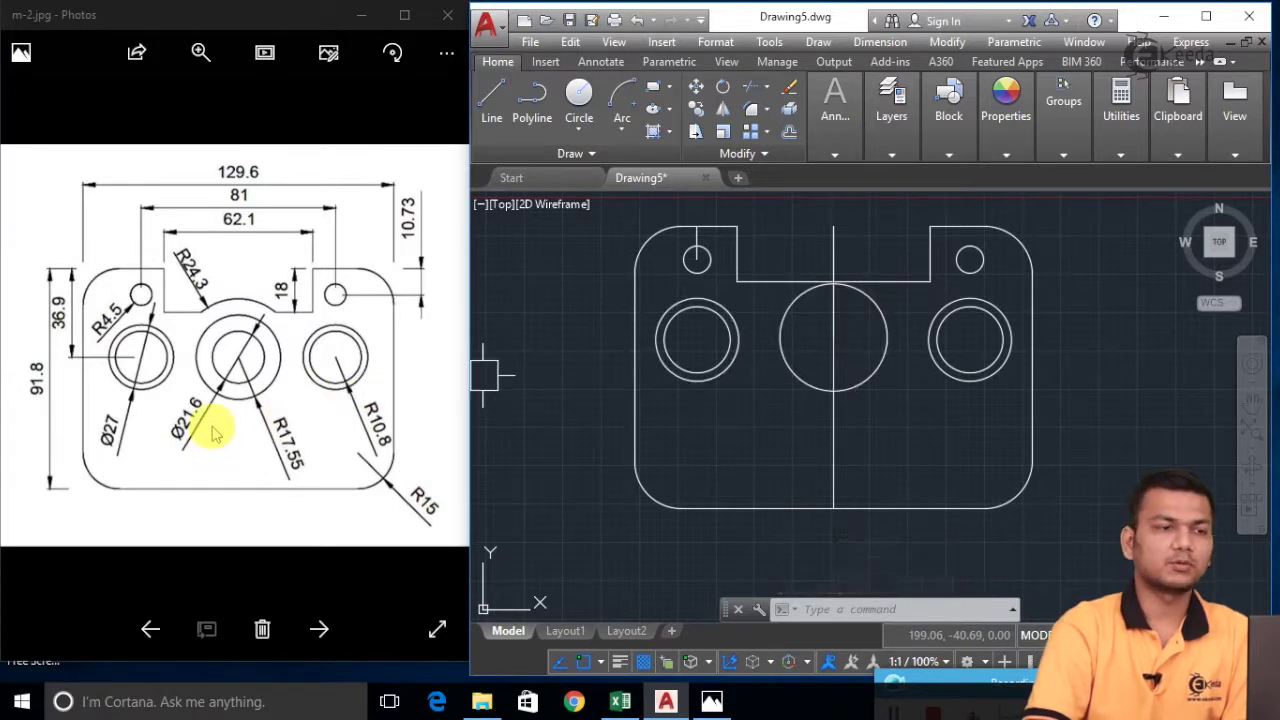
text(c)
key(Return)
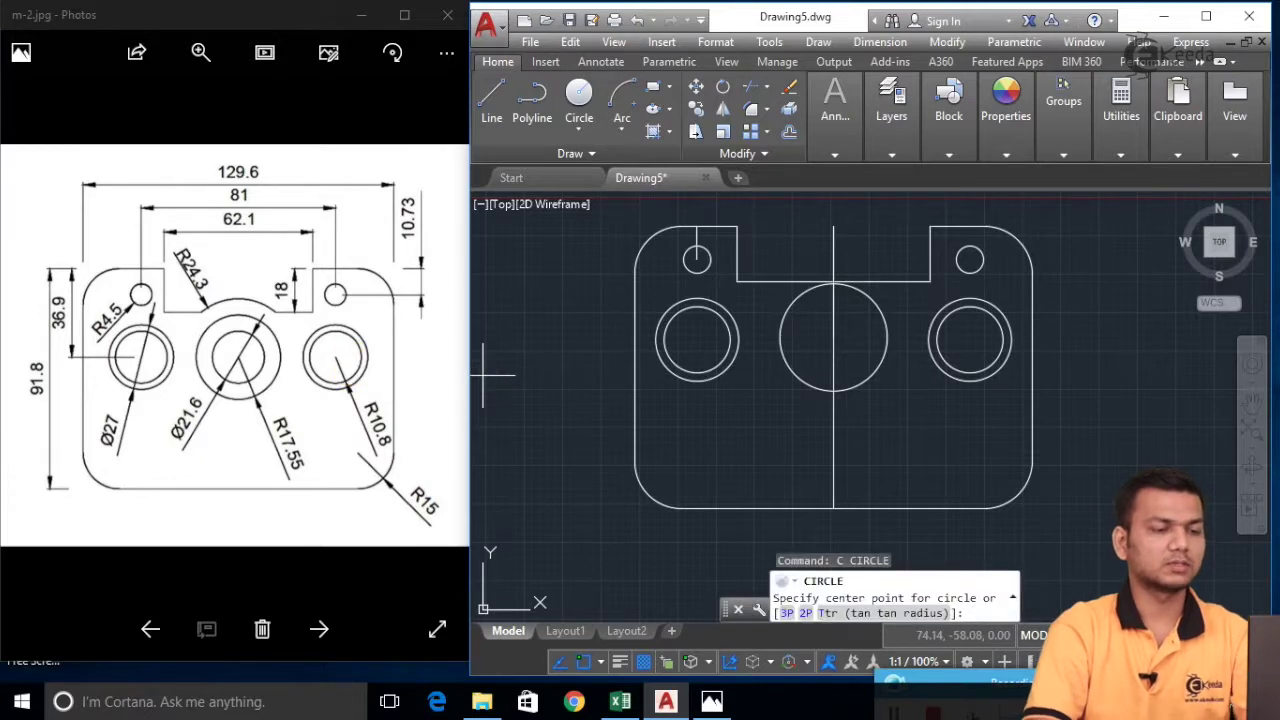
text(d)
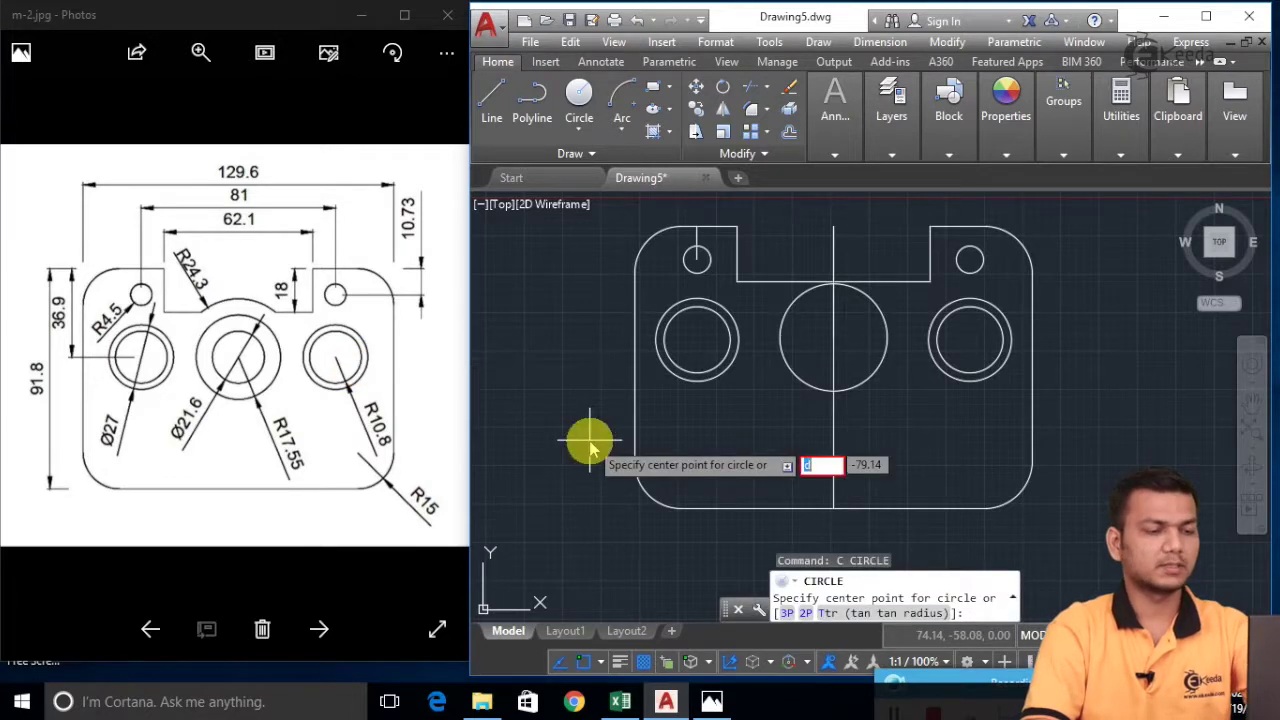
key(Escape)
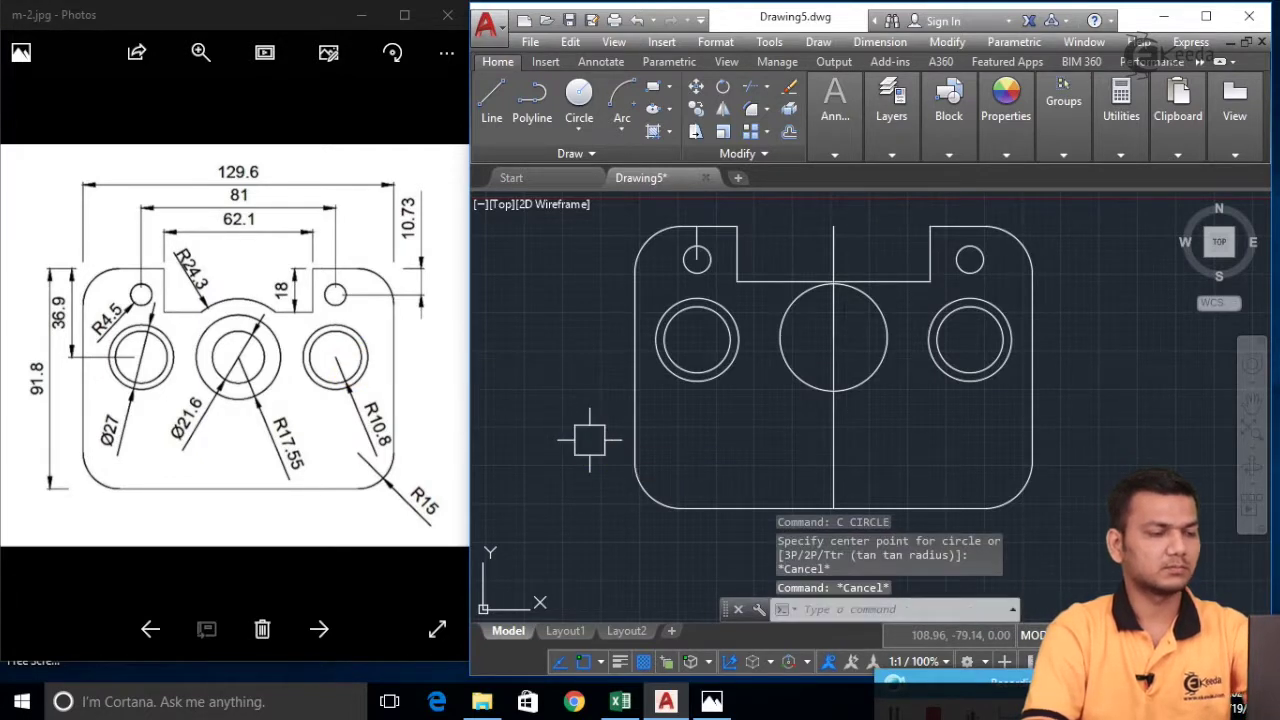
- Draw a concentric circle of diameter 21.6 mm inside the 17.55 mm radius circle
key(Return)
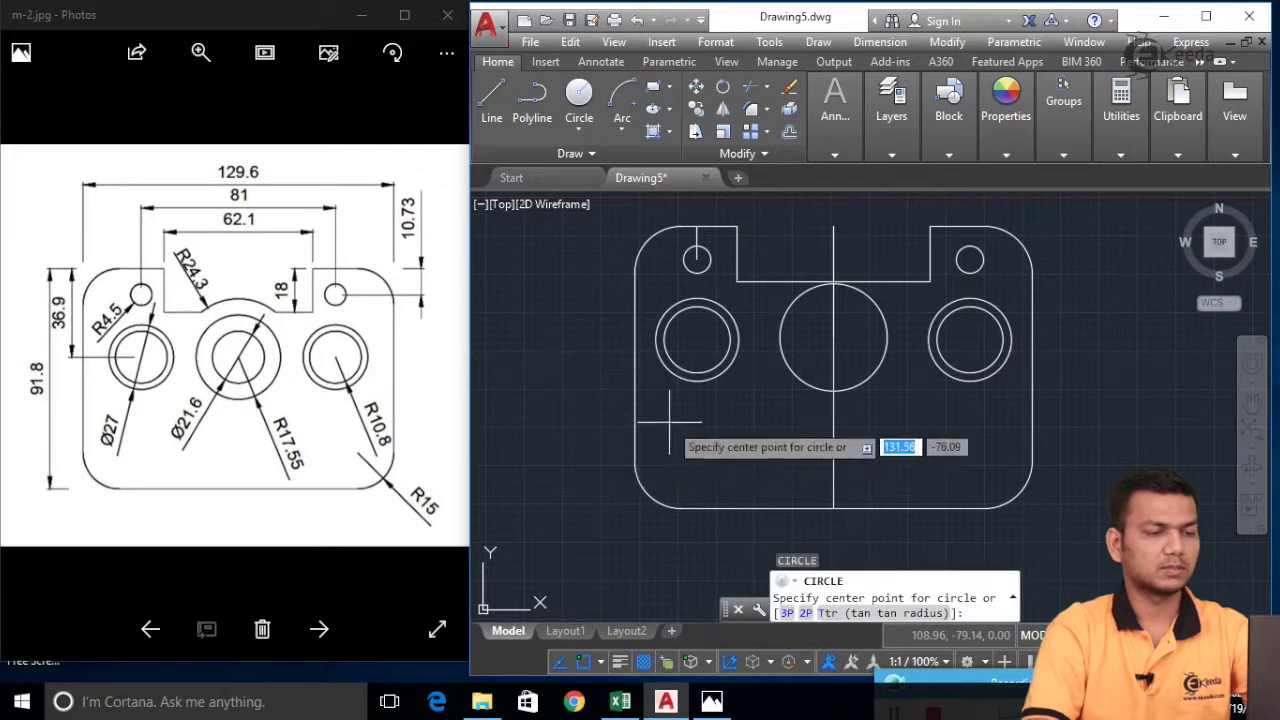
click(833, 337)
text(d)
key(Return)
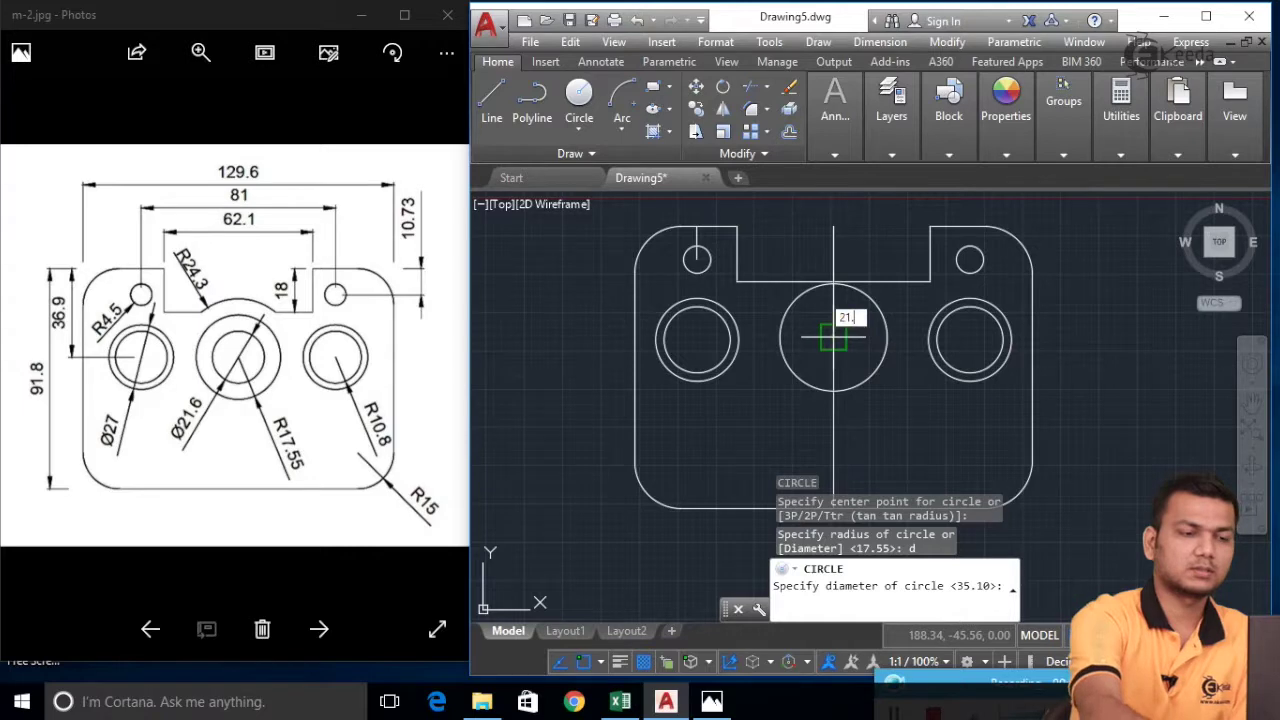
key(Return)
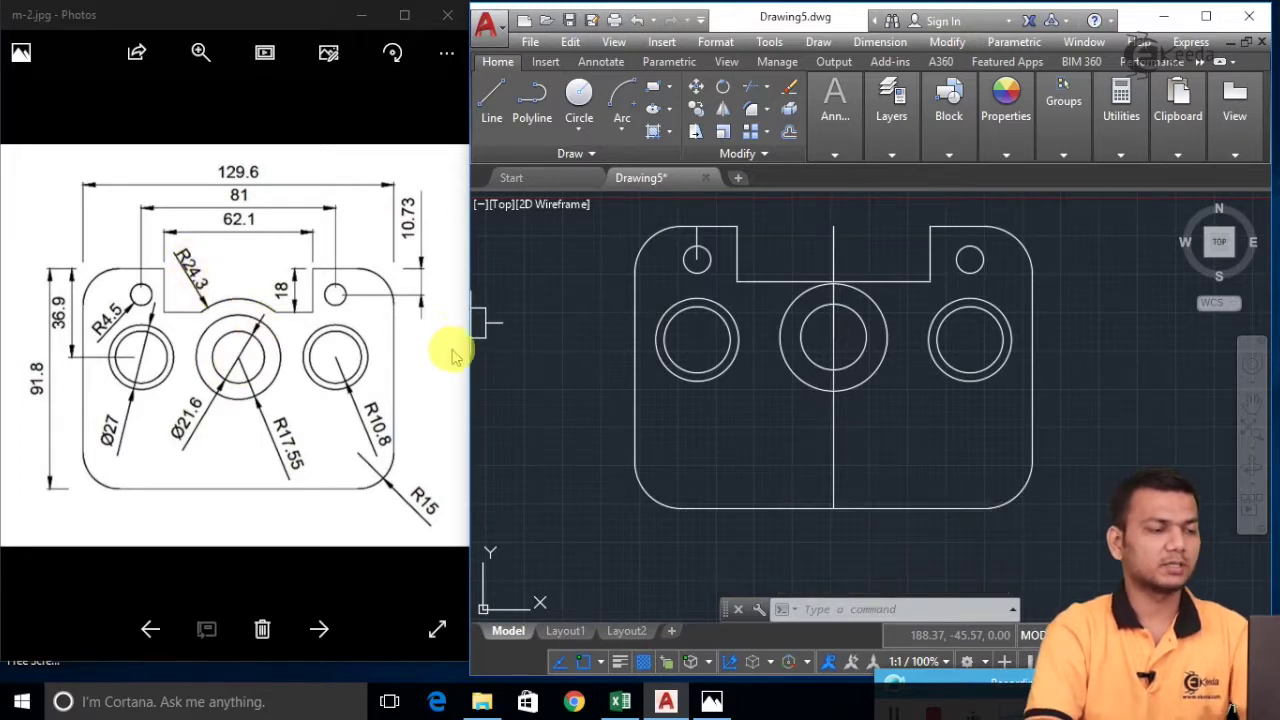
- Add a circle of radius 24.3 mm around the two middle circles, sharing their centre
key(Return)
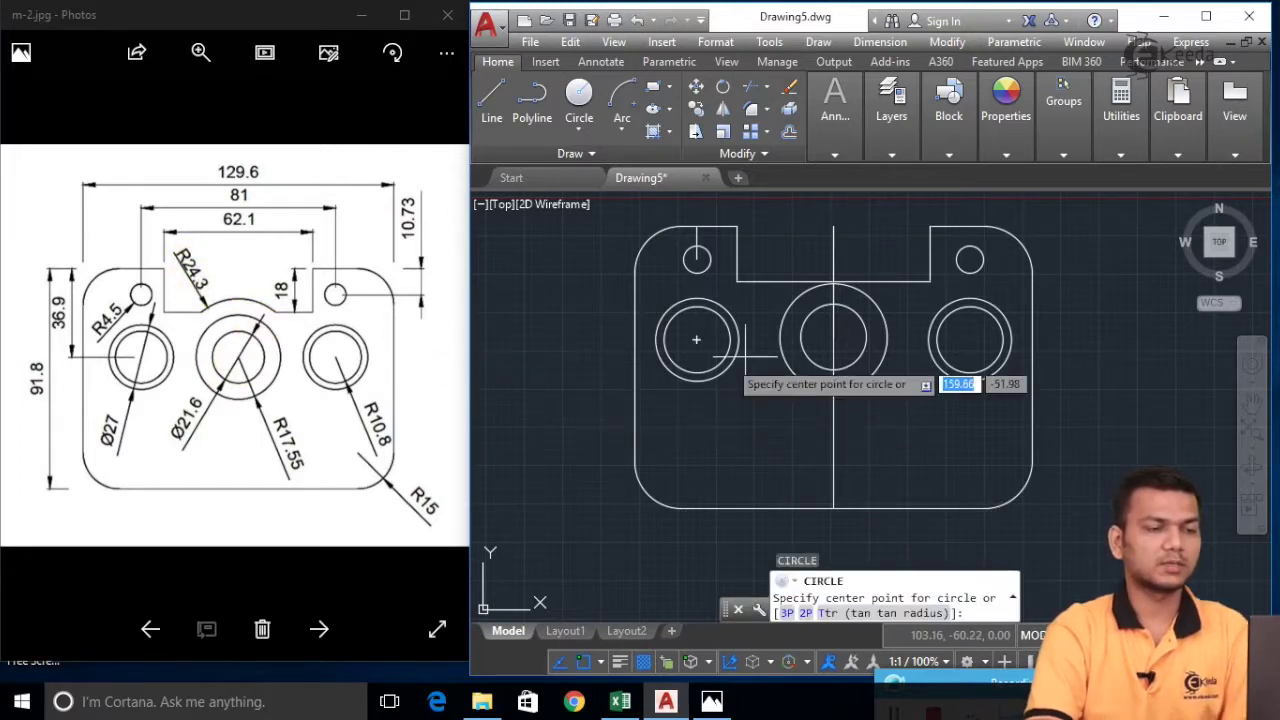
click(833, 338)
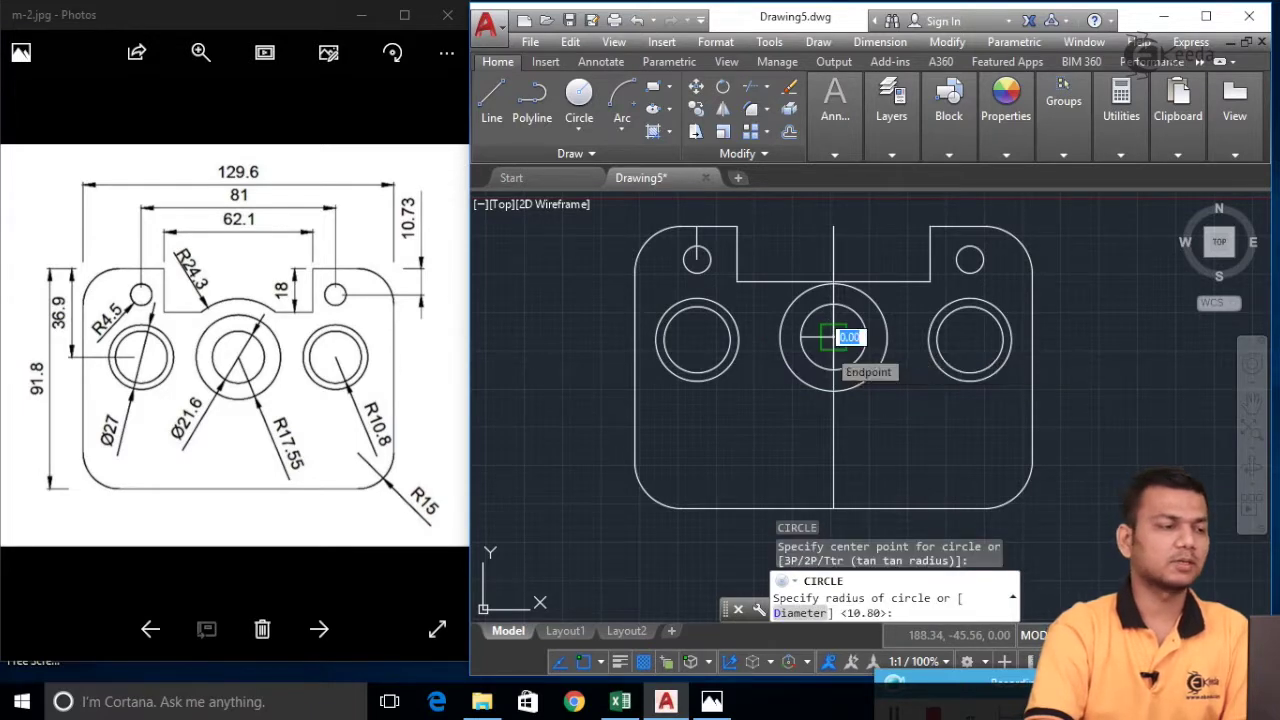
text(24.3)
key(Return)
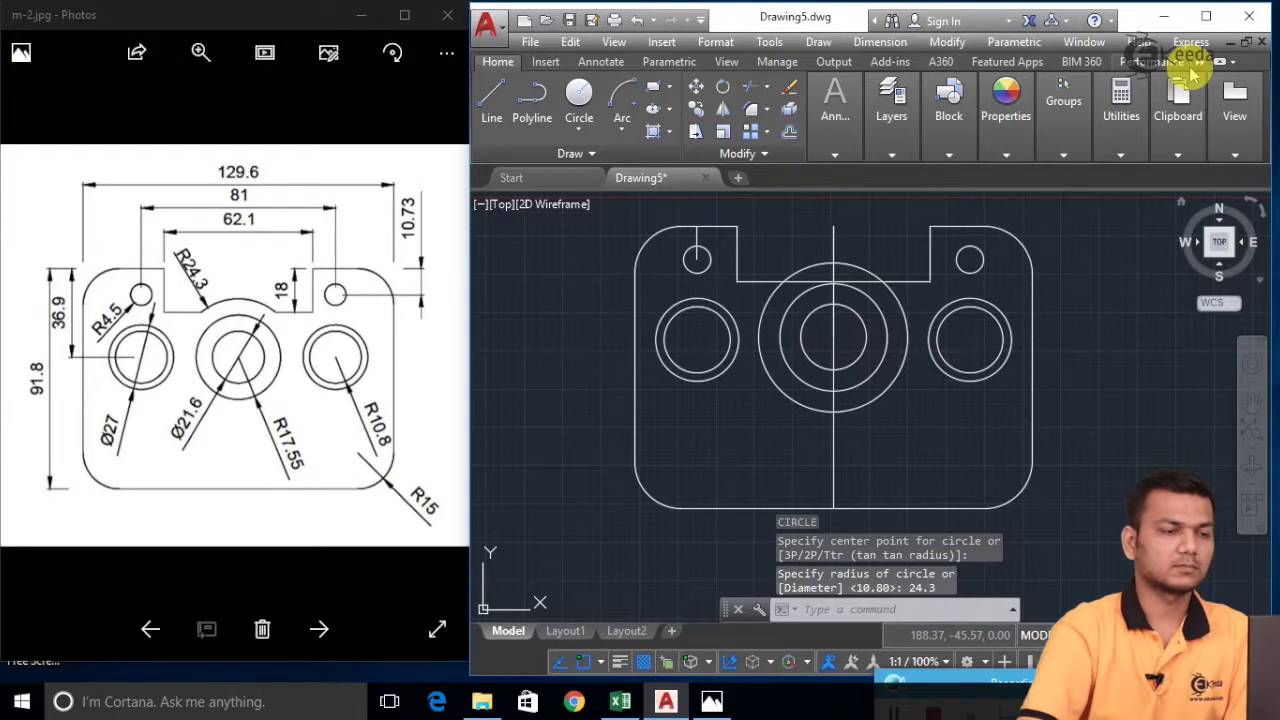
key(Escape)
key(Escape)
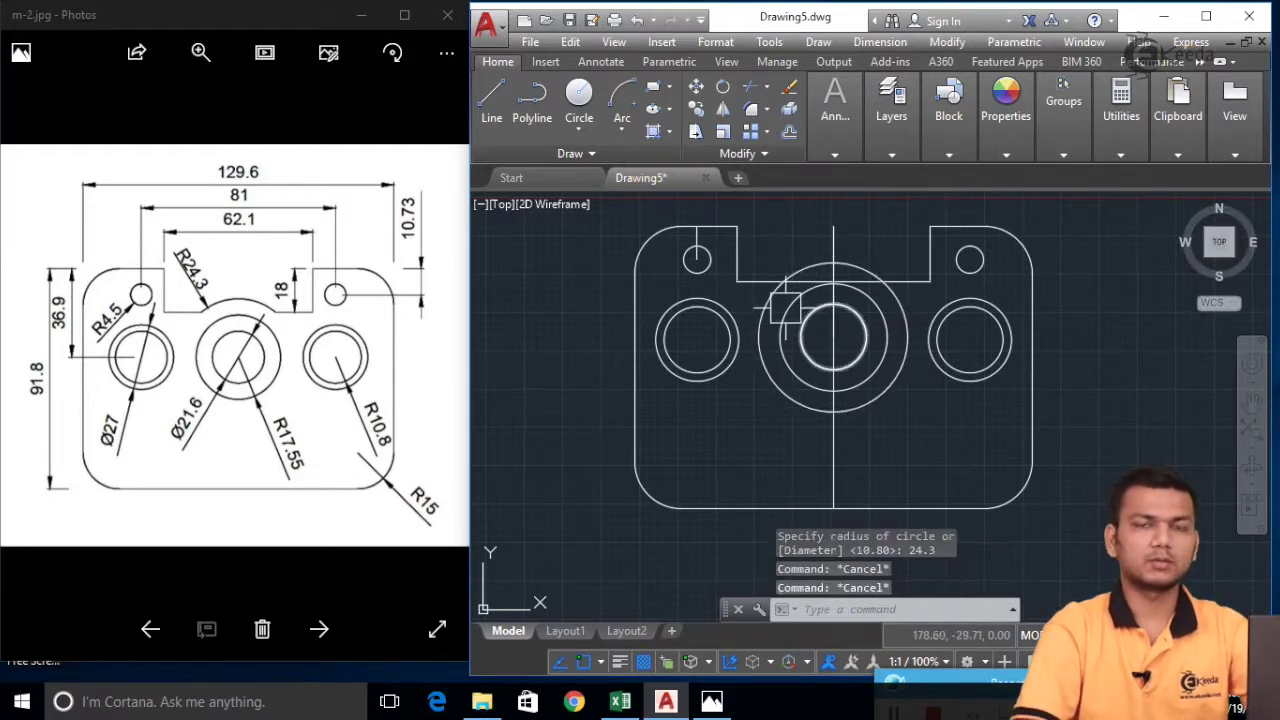
- Trim away both halves of the 24.3 mm radius circle below the notch's floor, leaving only the upper arc
text(tr)
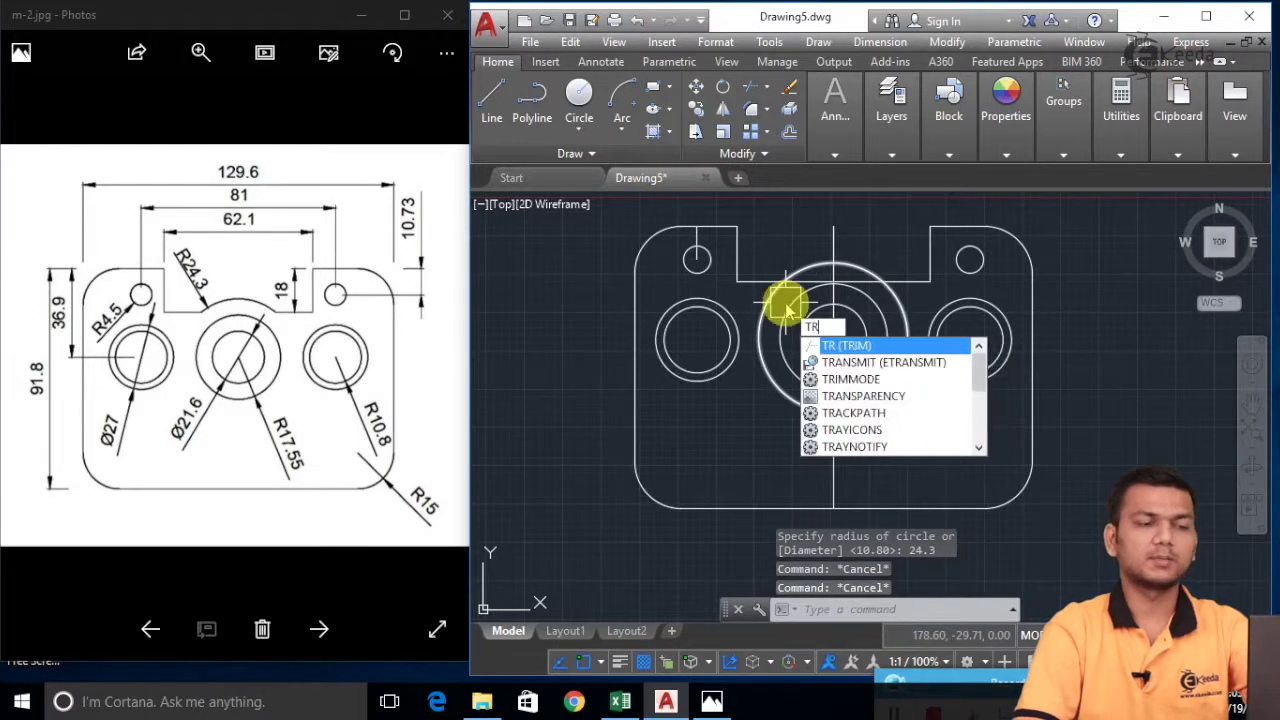
key(Return)
key(Return)
scroll(760, 320, up, 2)
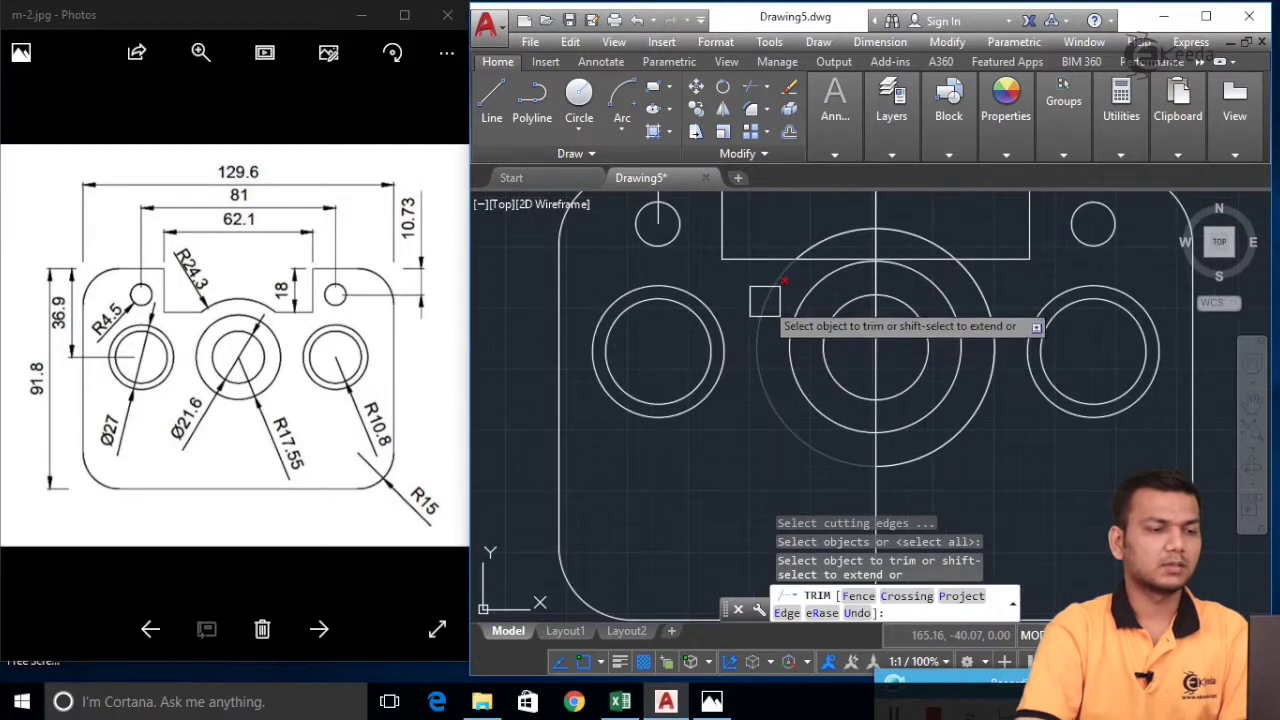
click(764, 298)
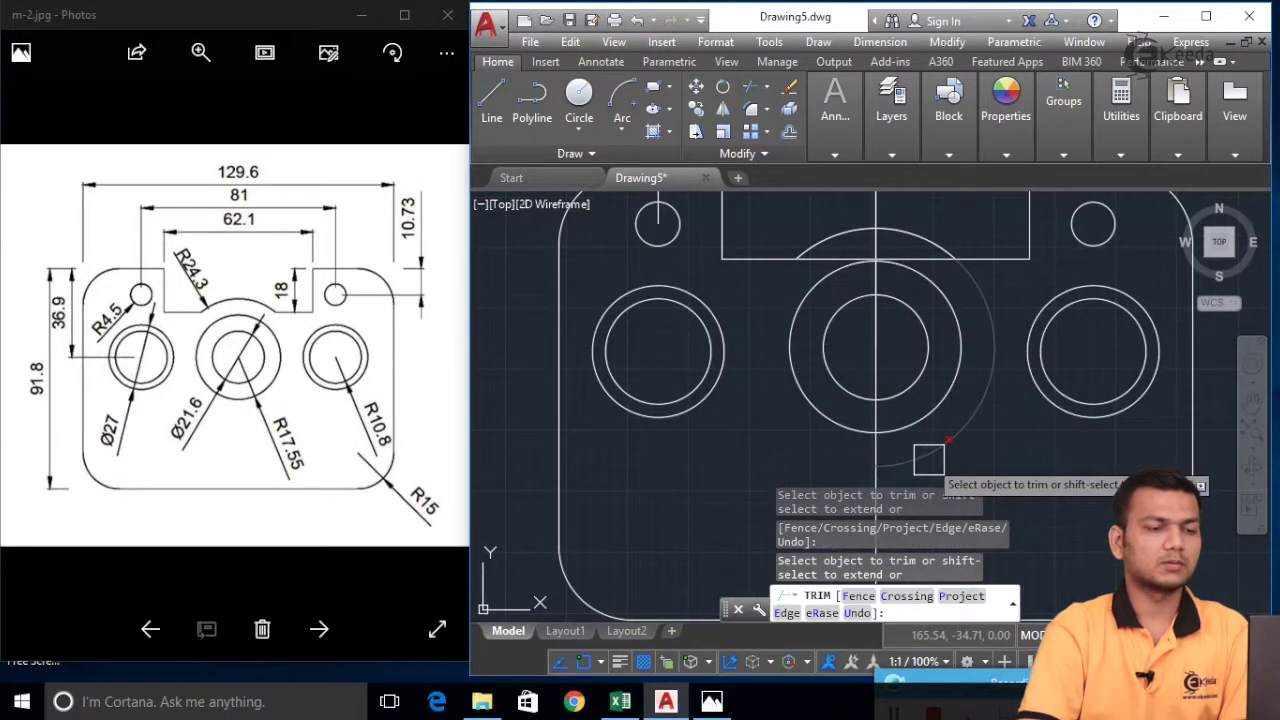
click(934, 458)
scroll(911, 262, up, 3)
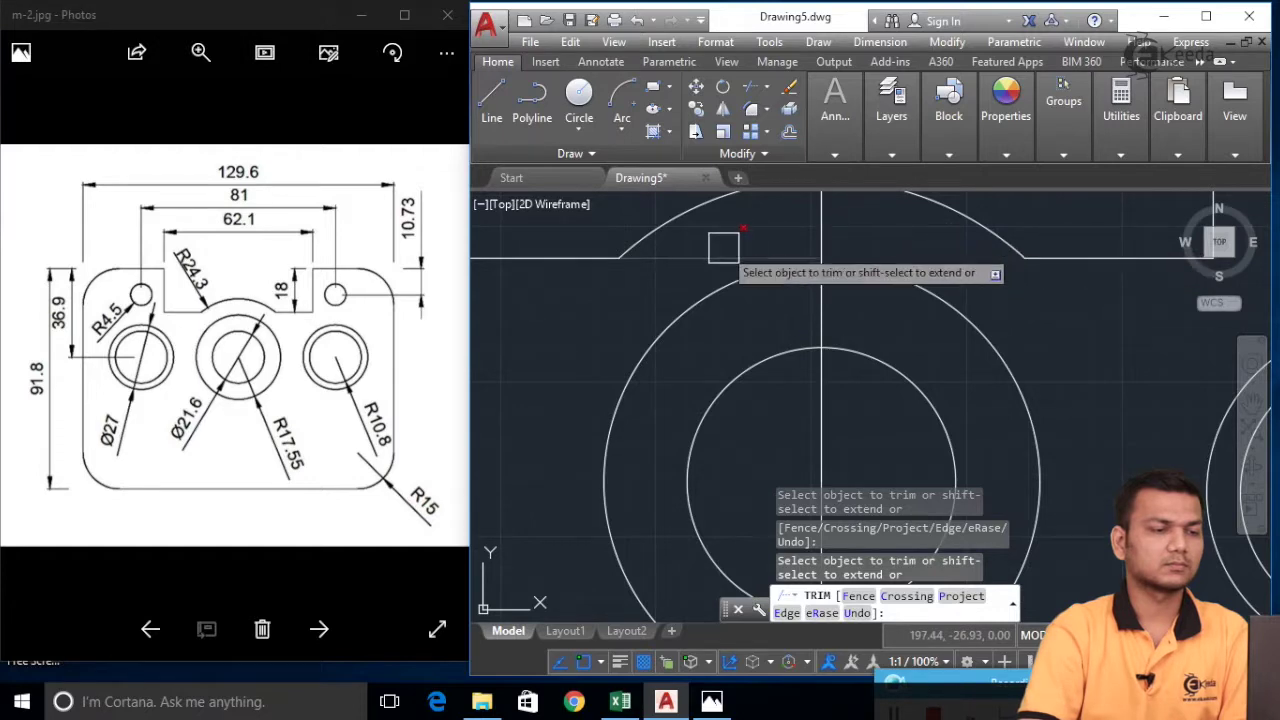
- End trimming and erase the full-height vertical centre line and the 36 mm helper line through the middle circles
scroll(663, 305, down, 3)
scroll(640, 420, down, 2)
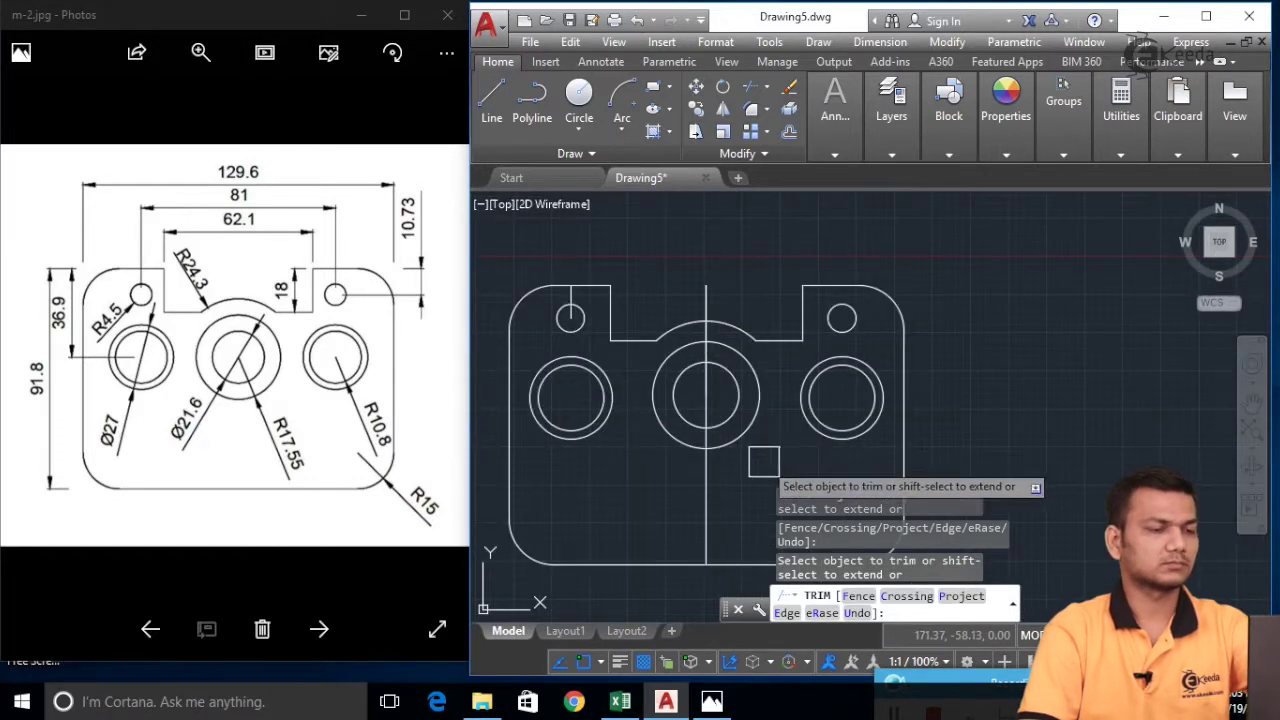
key(Escape)
key(Escape)
key(Escape)
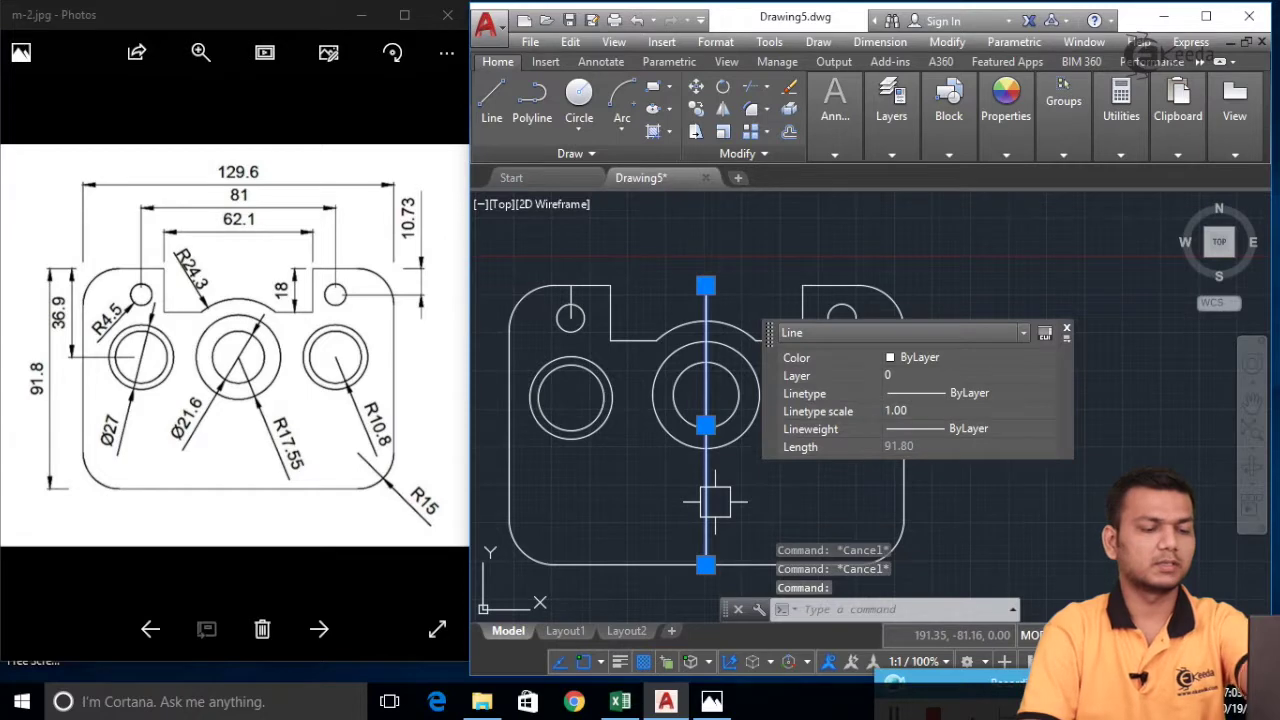
key(Delete)
click(706, 296)
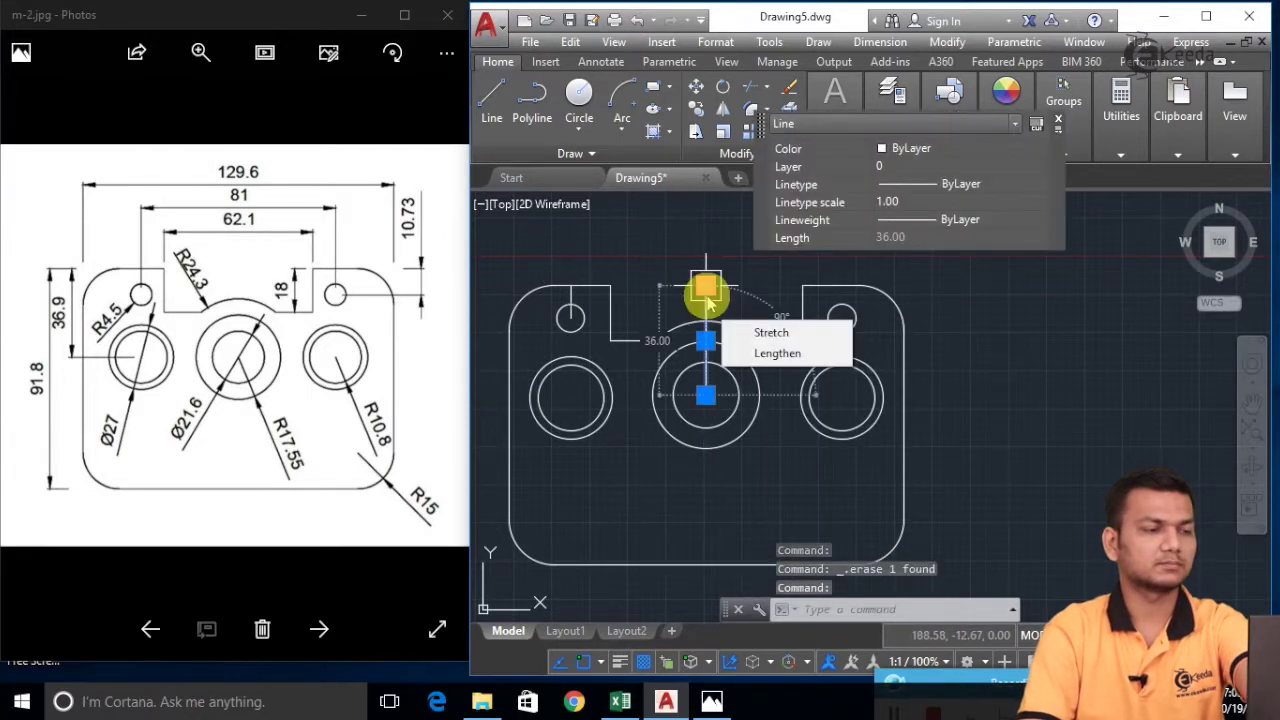
key(Delete)
- Erase the short vertical helper line between the plate's top edge and the left small hole's centre
scroll(620, 292, up, 4)
click(525, 282)
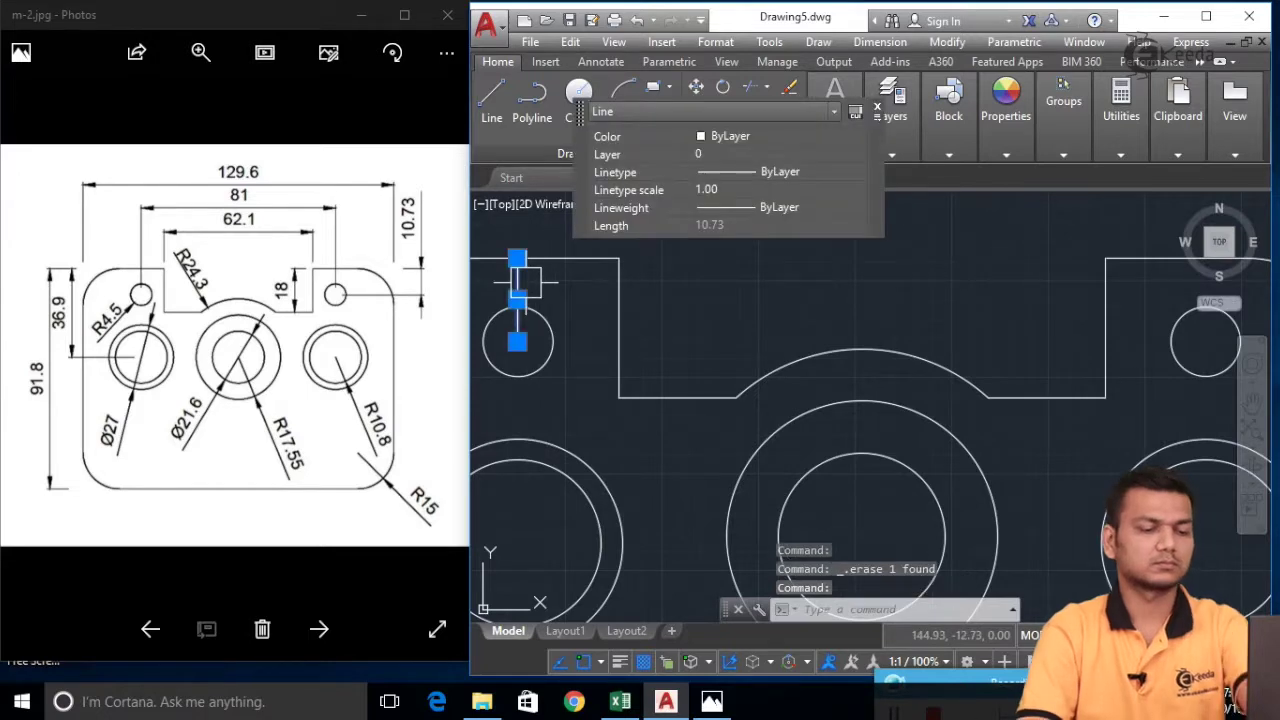
key(Delete)
scroll(760, 350, down, 4)
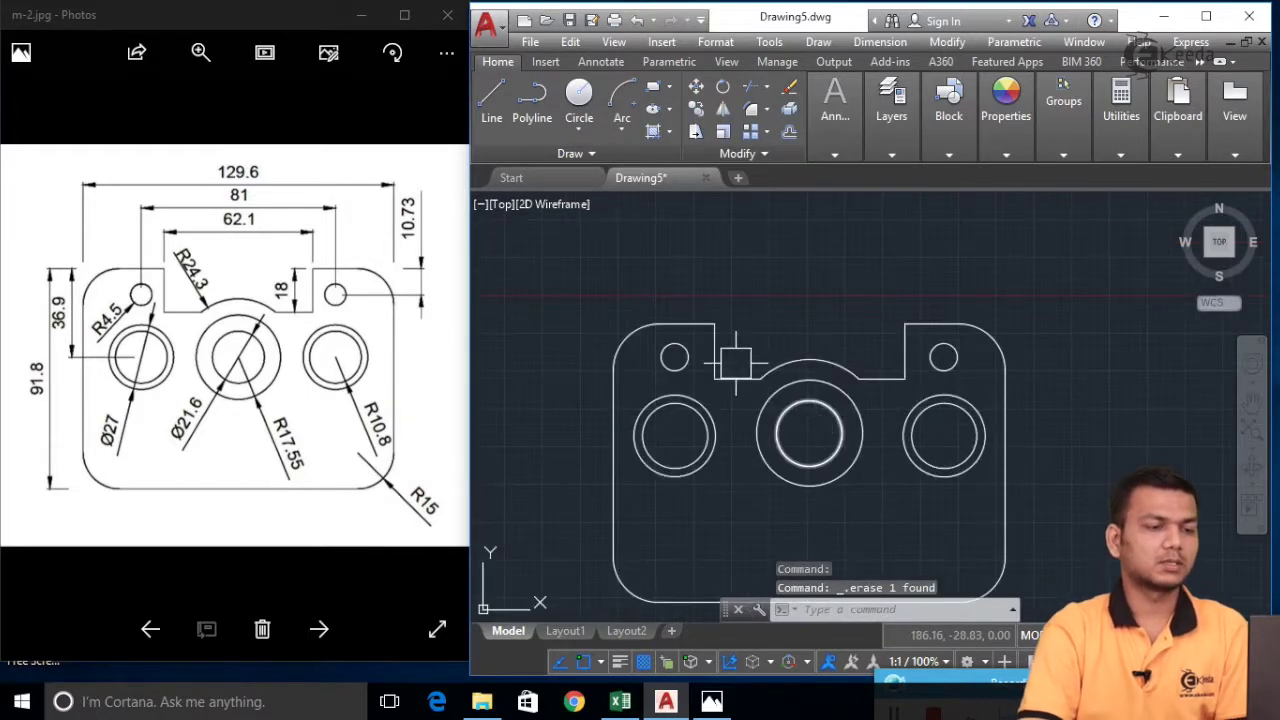
middle_drag(810, 392, 838, 350)
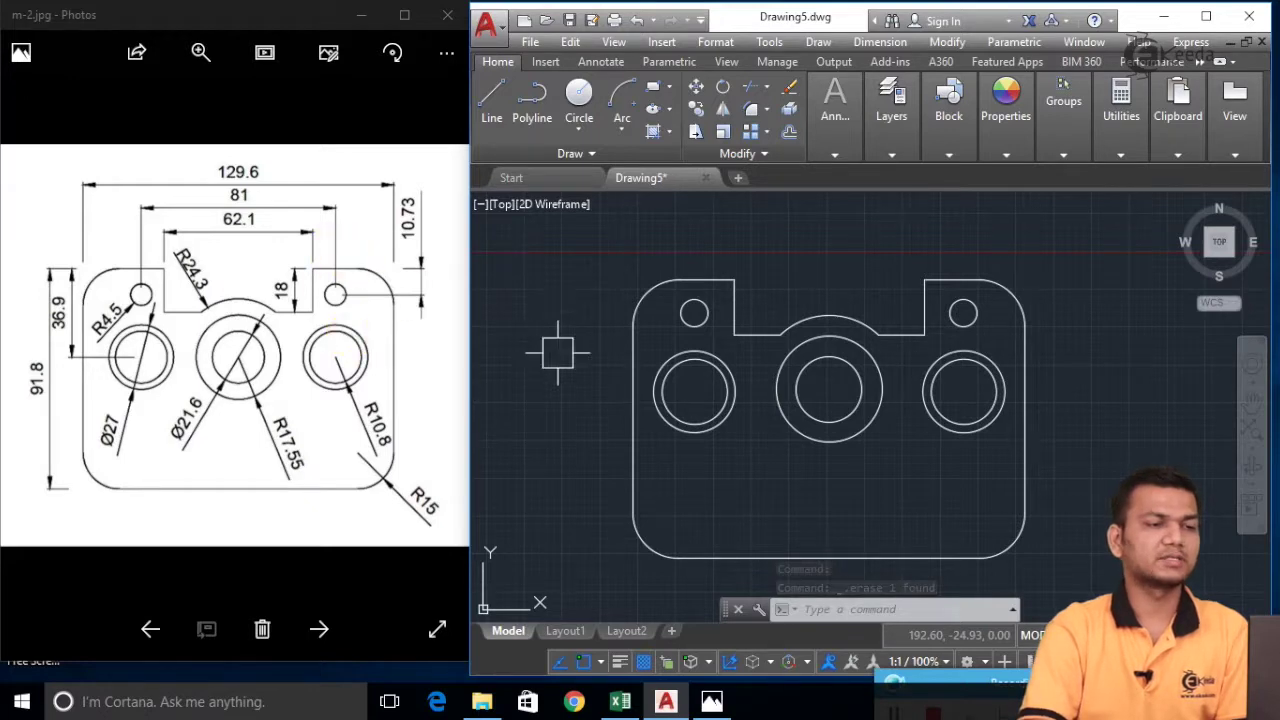
- Add a radius dimension to the inner circle of the right-hand pair, placed outside the plate's right edge
click(880, 42)
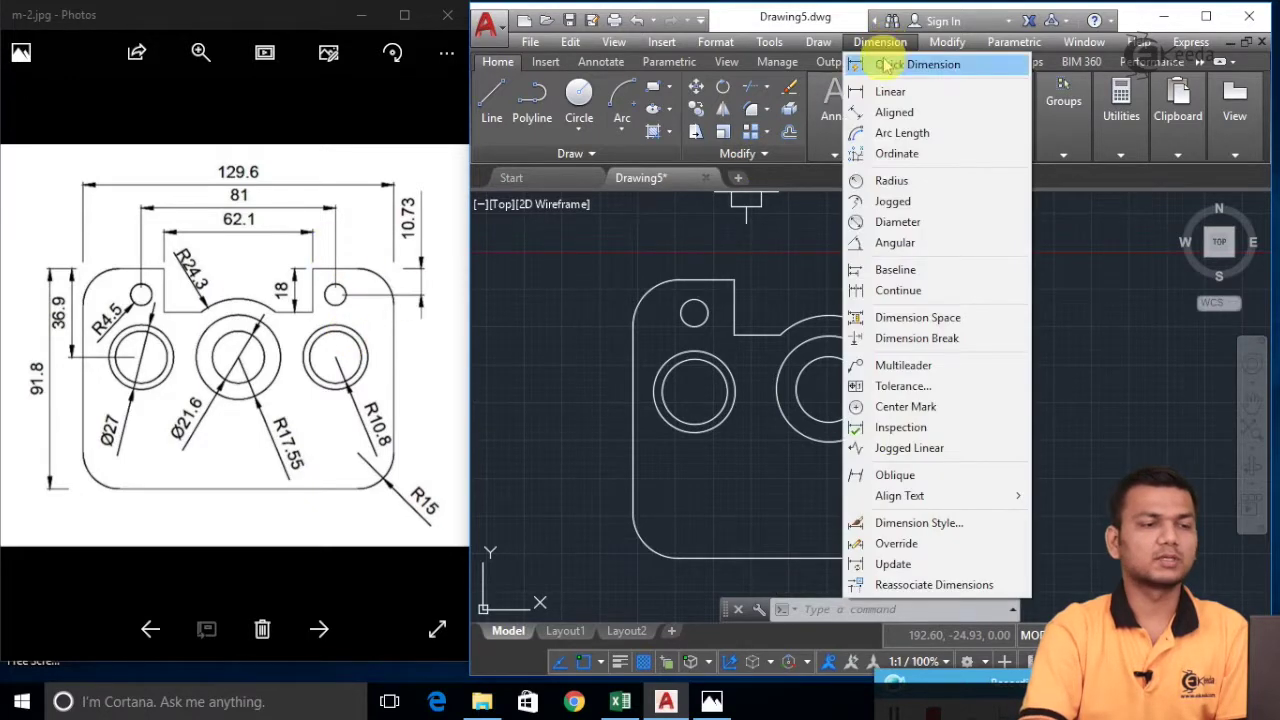
click(893, 182)
scroll(975, 410, up, 2)
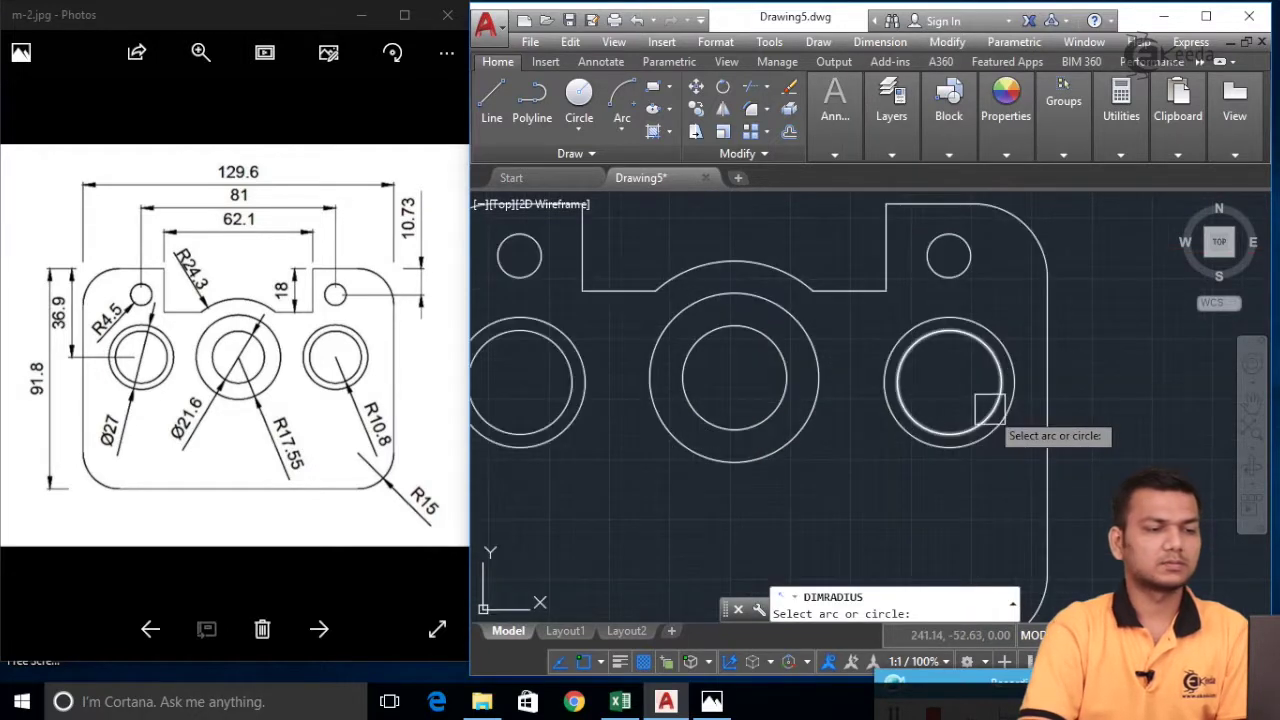
click(989, 408)
click(1117, 438)
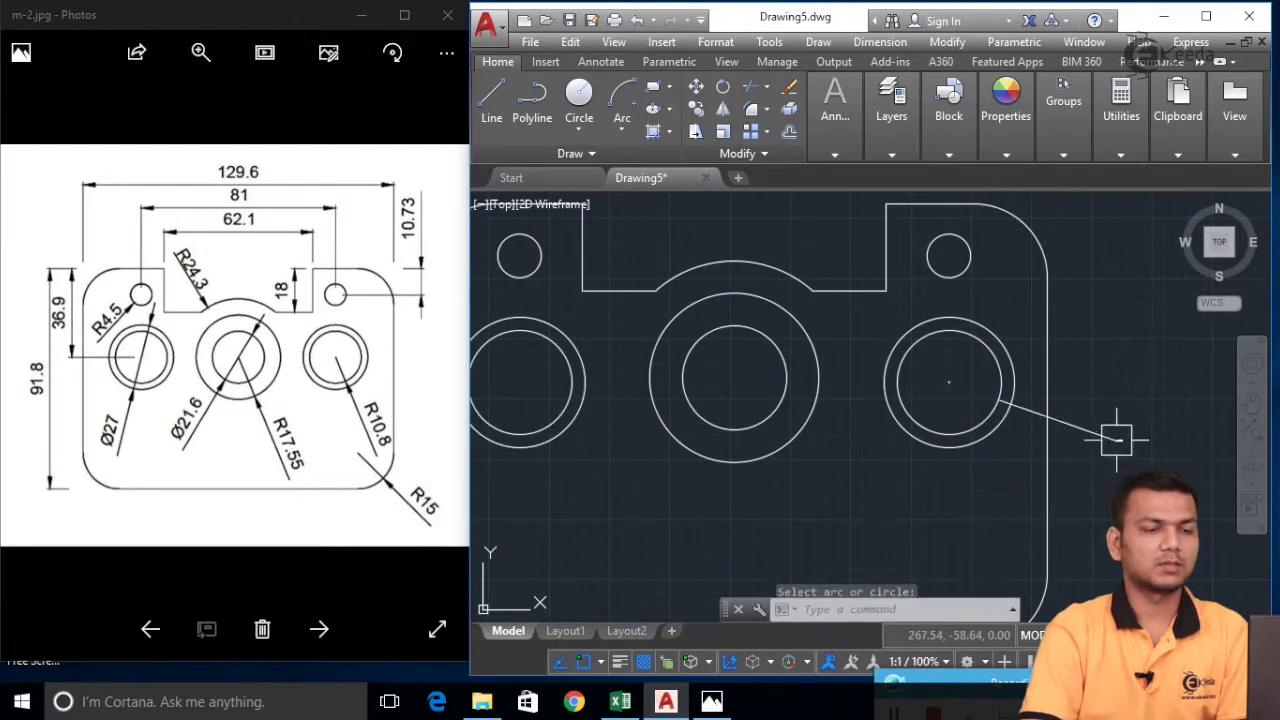
- Modify the Standard dimension style to a text height of 5 and make it the current style
key(Return)
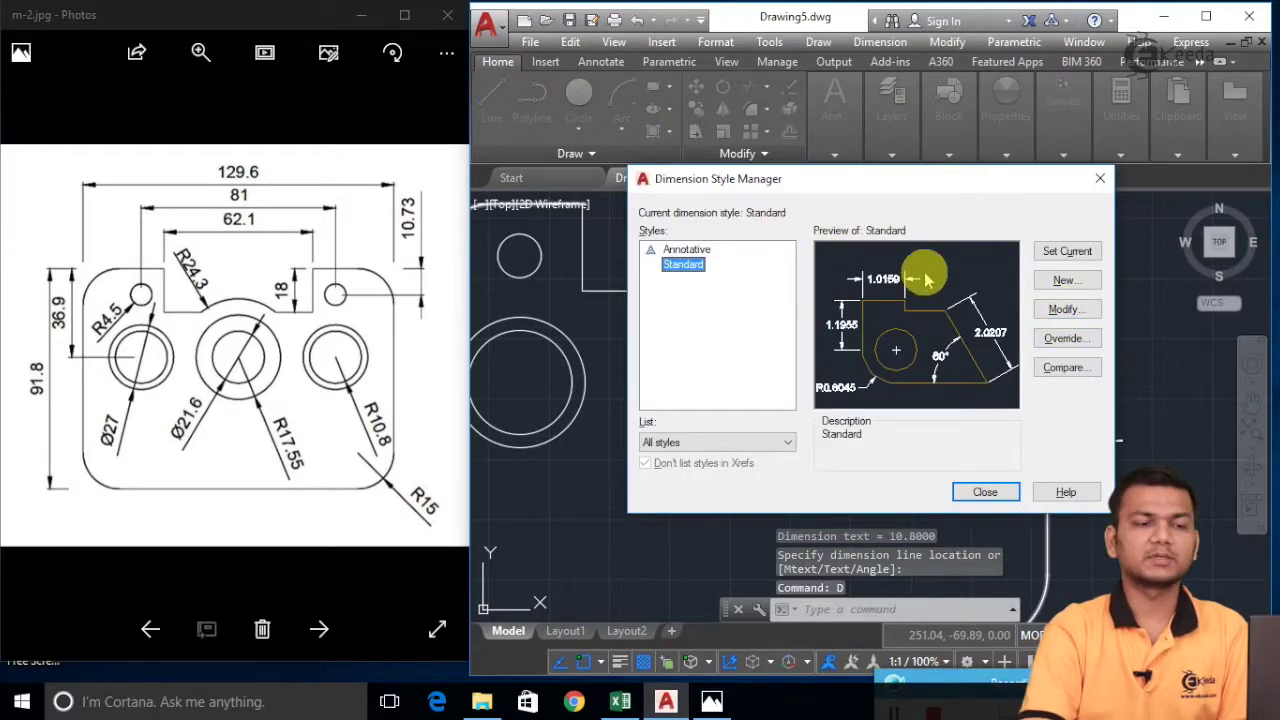
click(1050, 313)
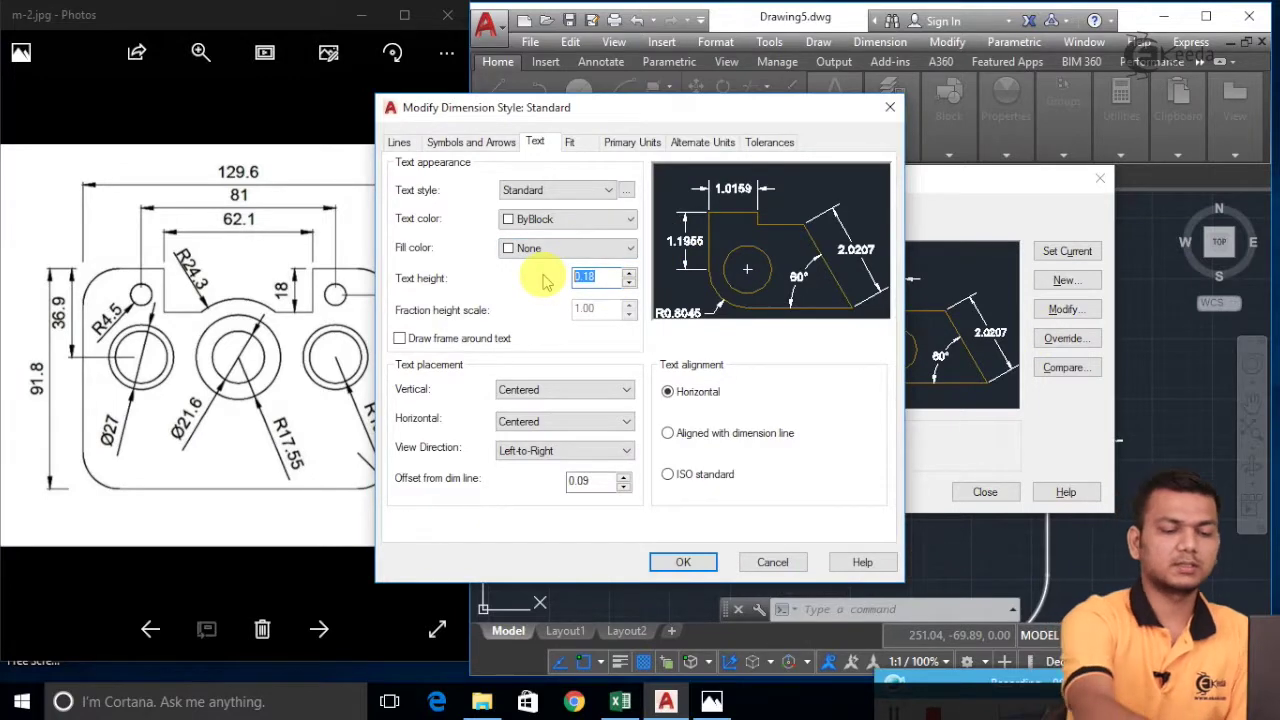
text(5)
key(Tab)
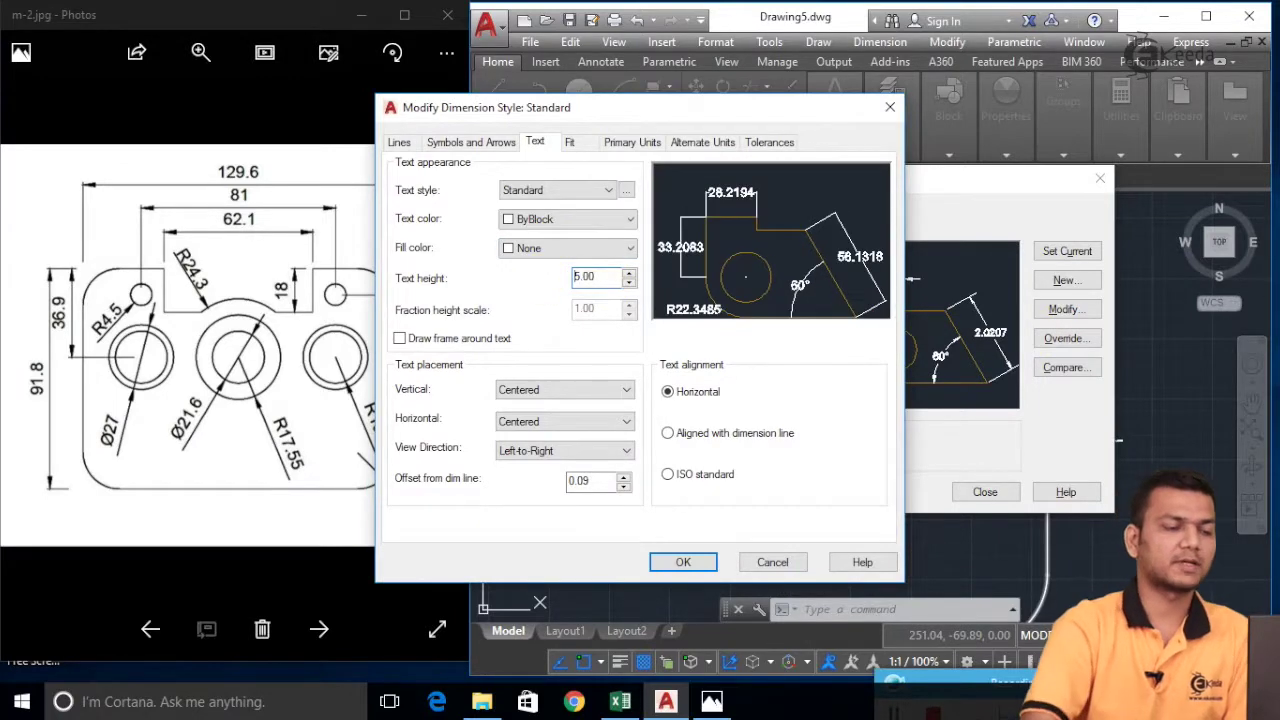
click(685, 562)
click(1070, 251)
click(987, 500)
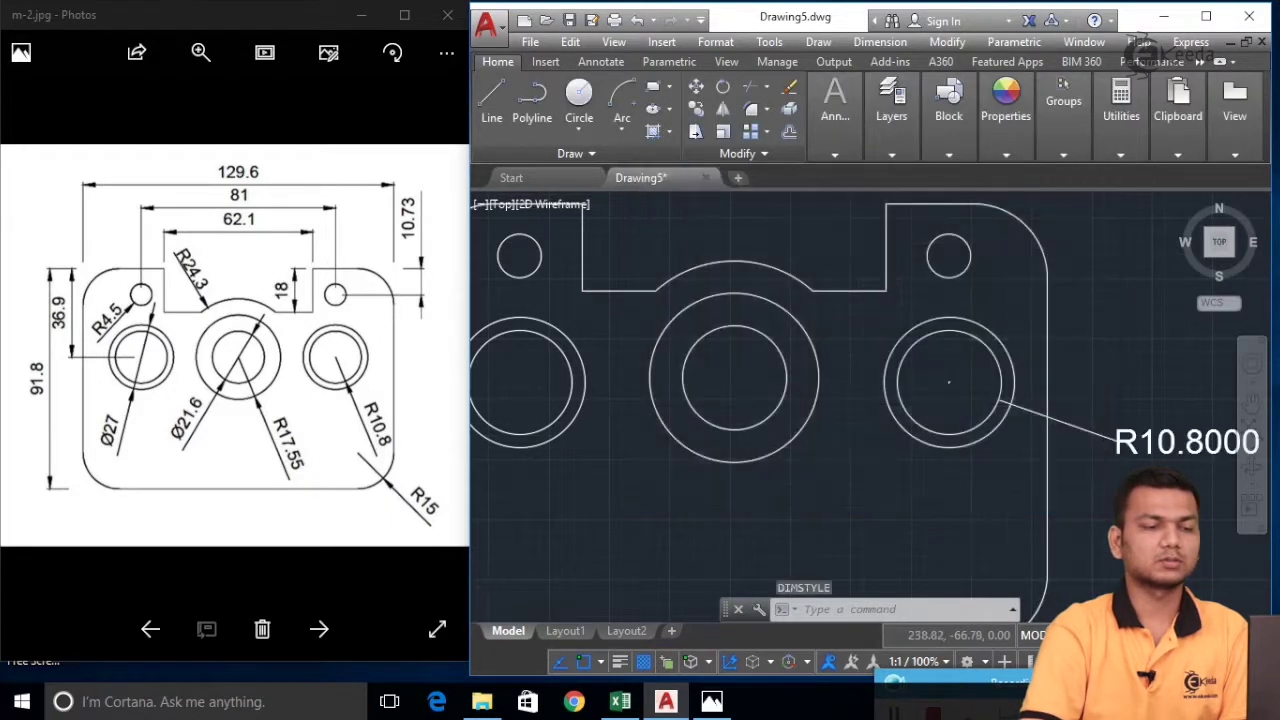
scroll(945, 480, down, 3)
scroll(1050, 497, up, 2)
key(Return)
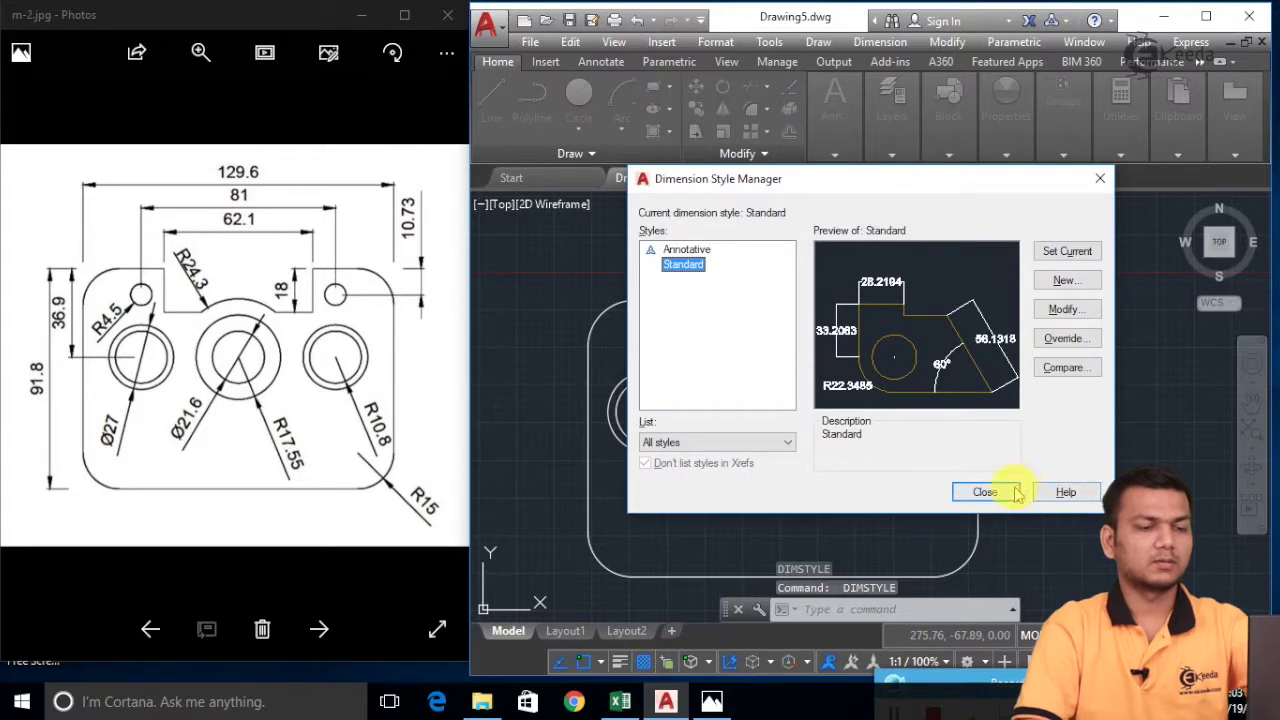
click(985, 492)
- Add a radius dimension to the outer middle circle, with its text inside the plate below and right of the circle
click(880, 42)
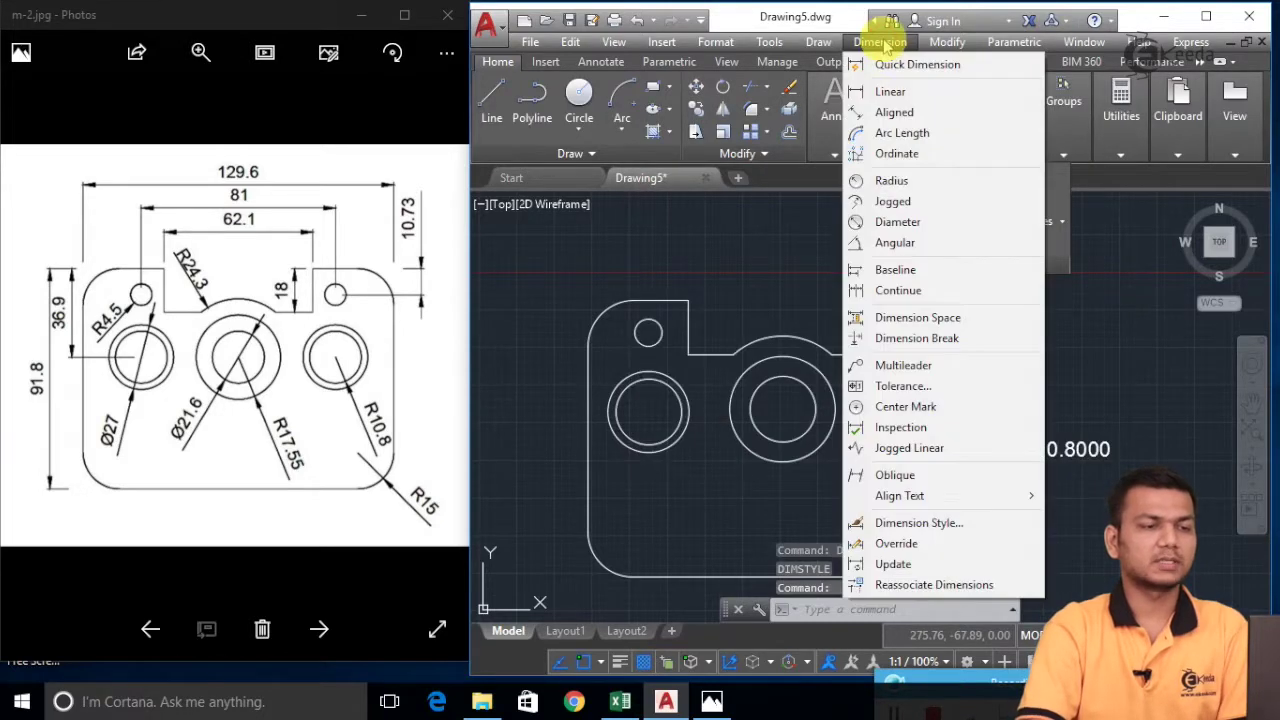
click(893, 181)
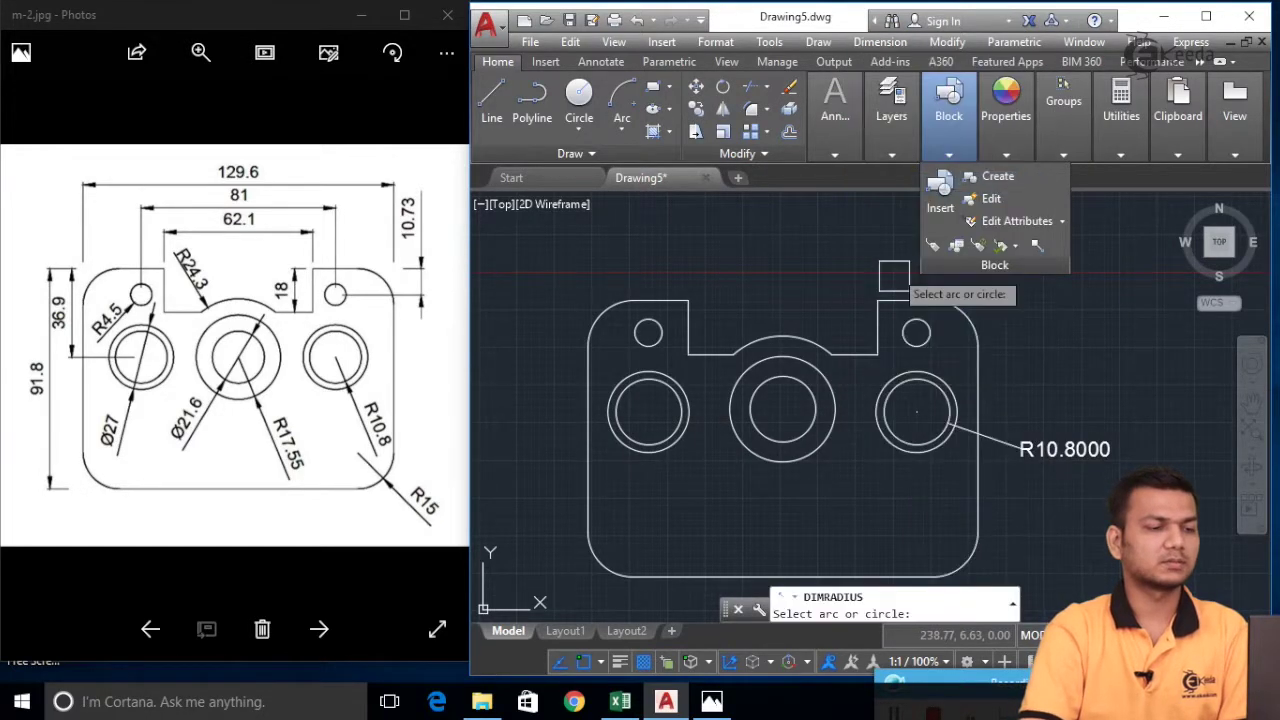
click(822, 448)
click(865, 511)
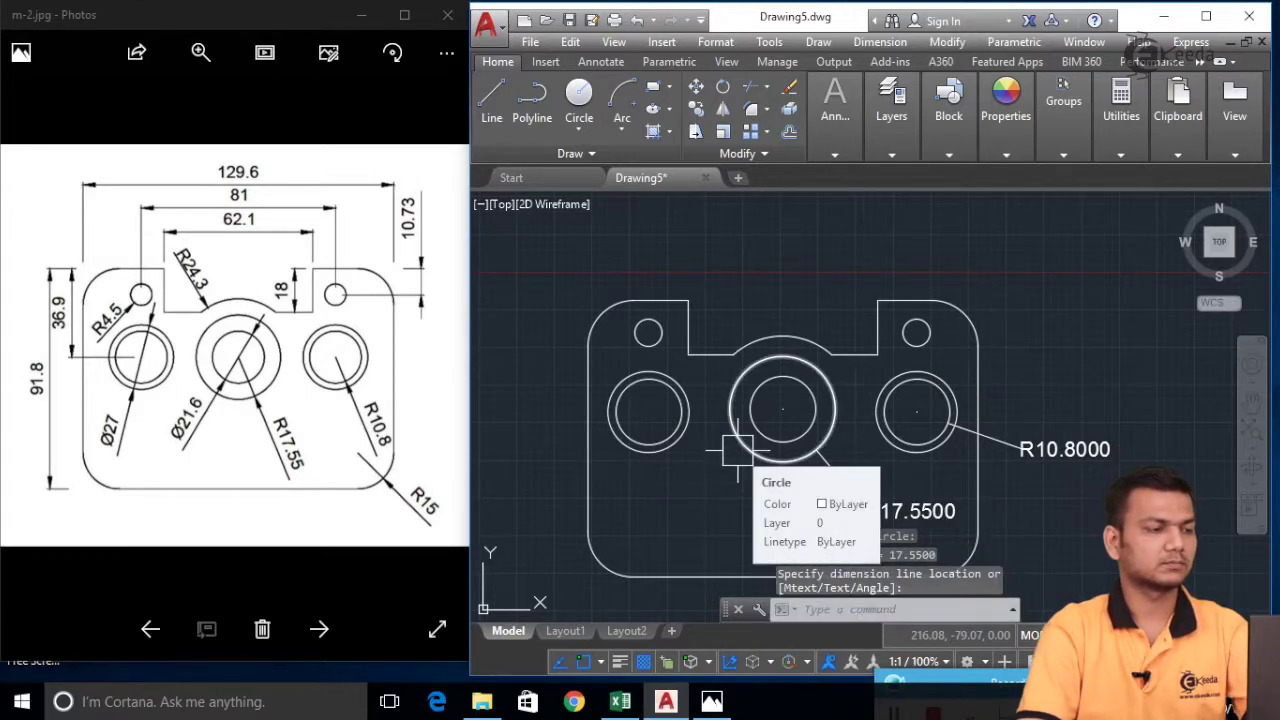
- Add radius dimensions to the arc above the middle circles and to the plate's lower-right rounded corner, with both texts outside the plate
key(Return)
click(747, 337)
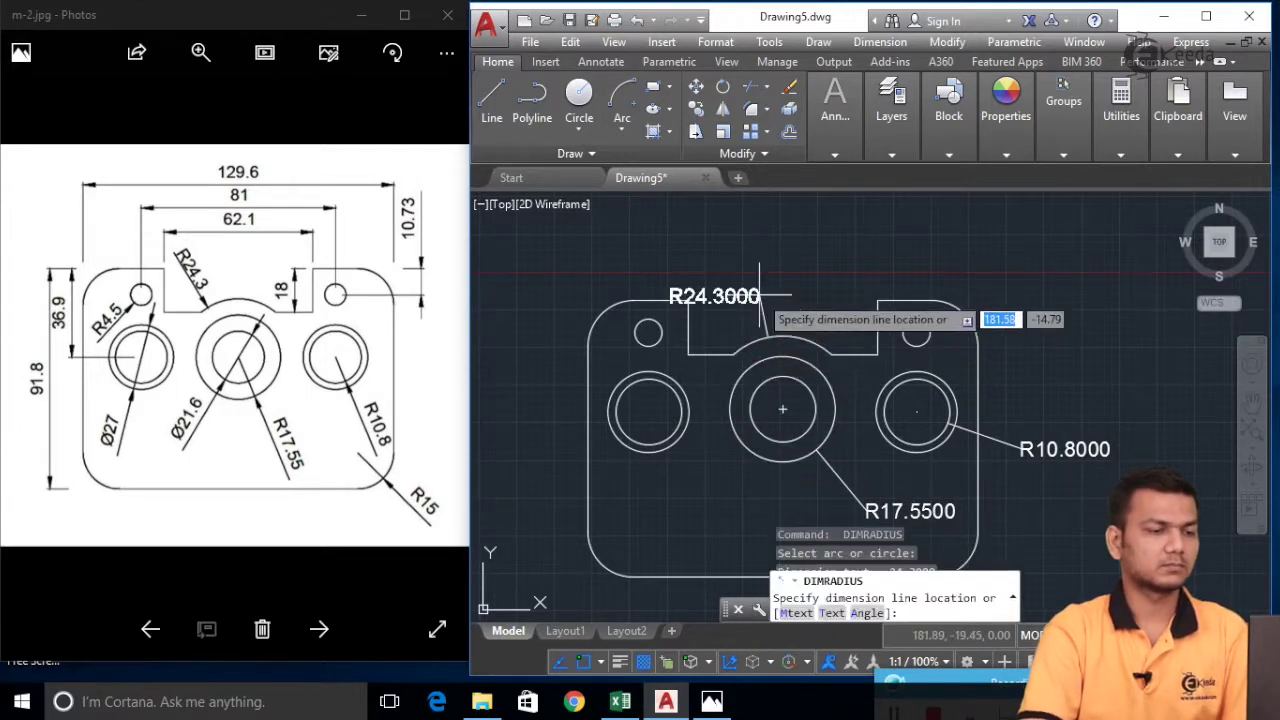
click(725, 252)
key(Return)
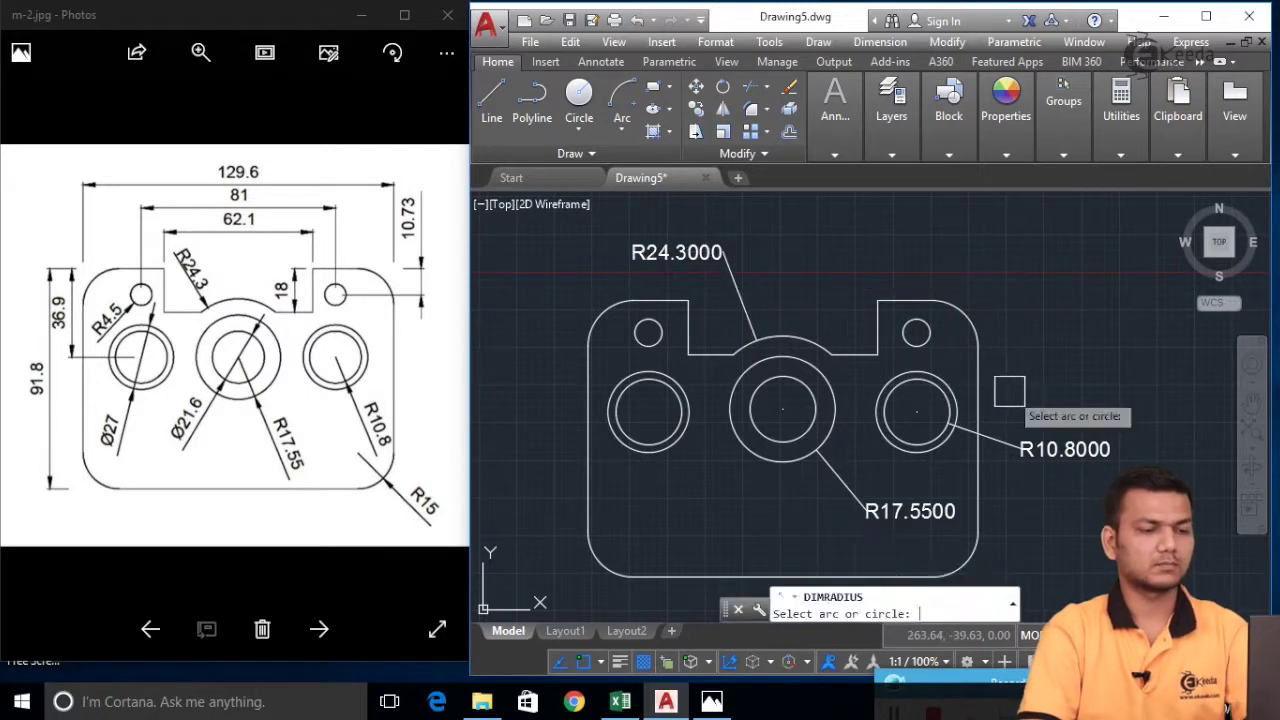
middle_drag(1014, 520, 989, 413)
click(938, 452)
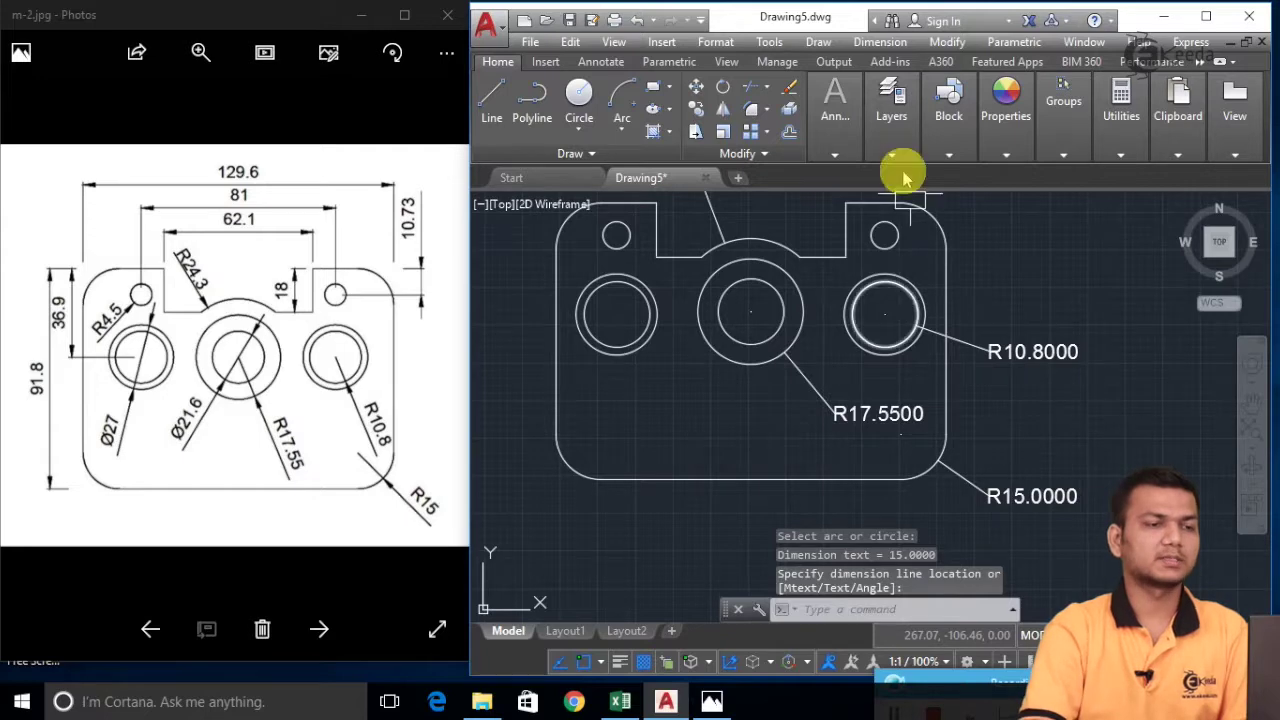
- Add a diameter dimension to the outer circle of the right-hand pair, placed below that pair's radius dimension
click(891, 112)
click(897, 46)
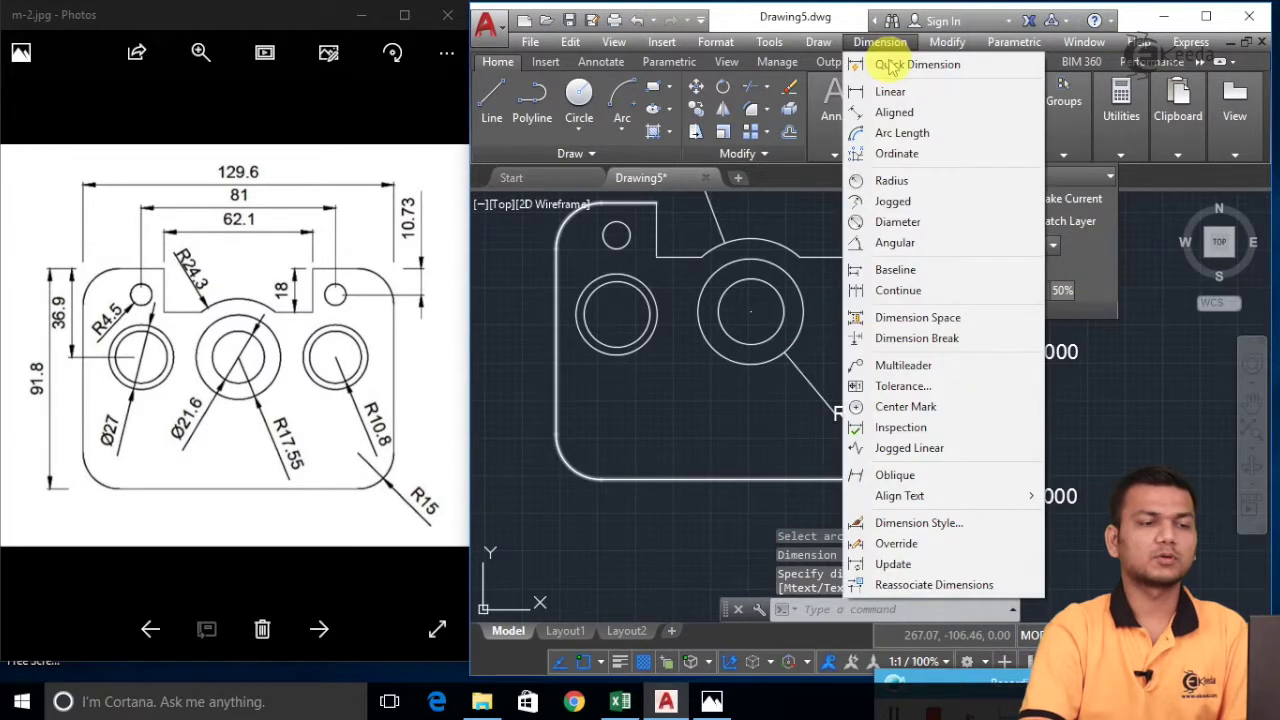
click(896, 222)
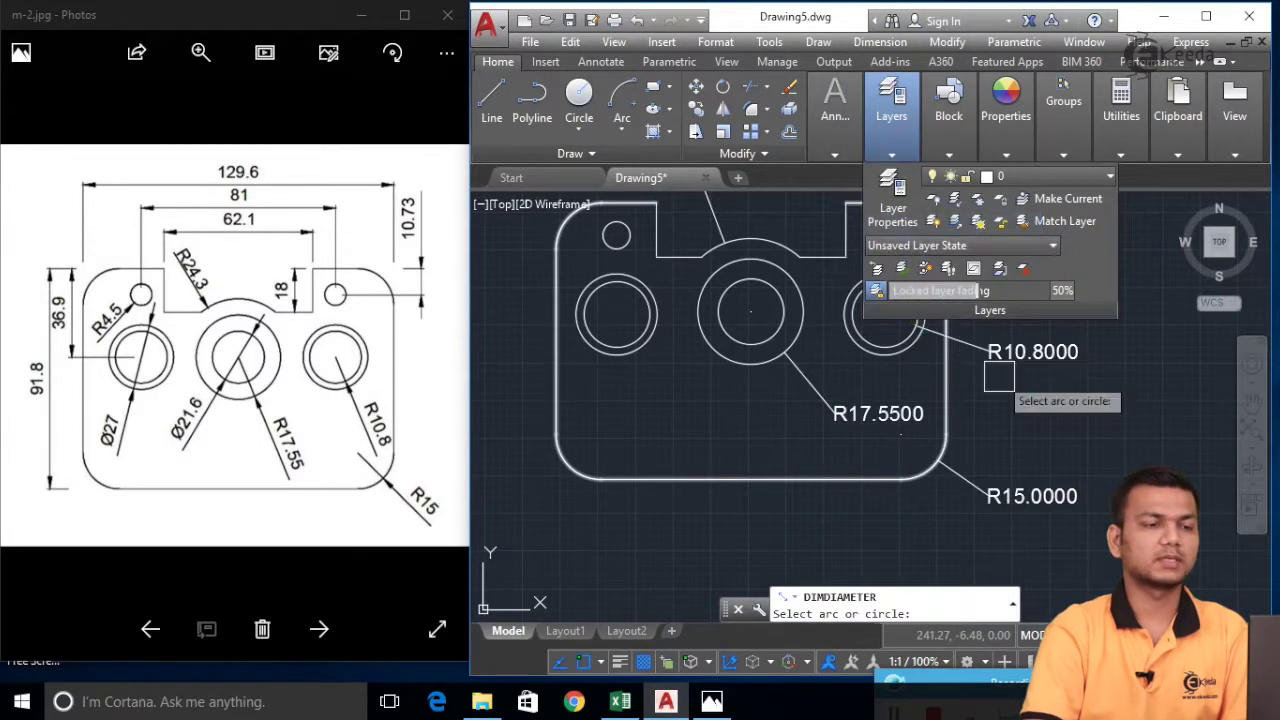
scroll(1040, 440, down, 5)
scroll(1013, 467, up, 6)
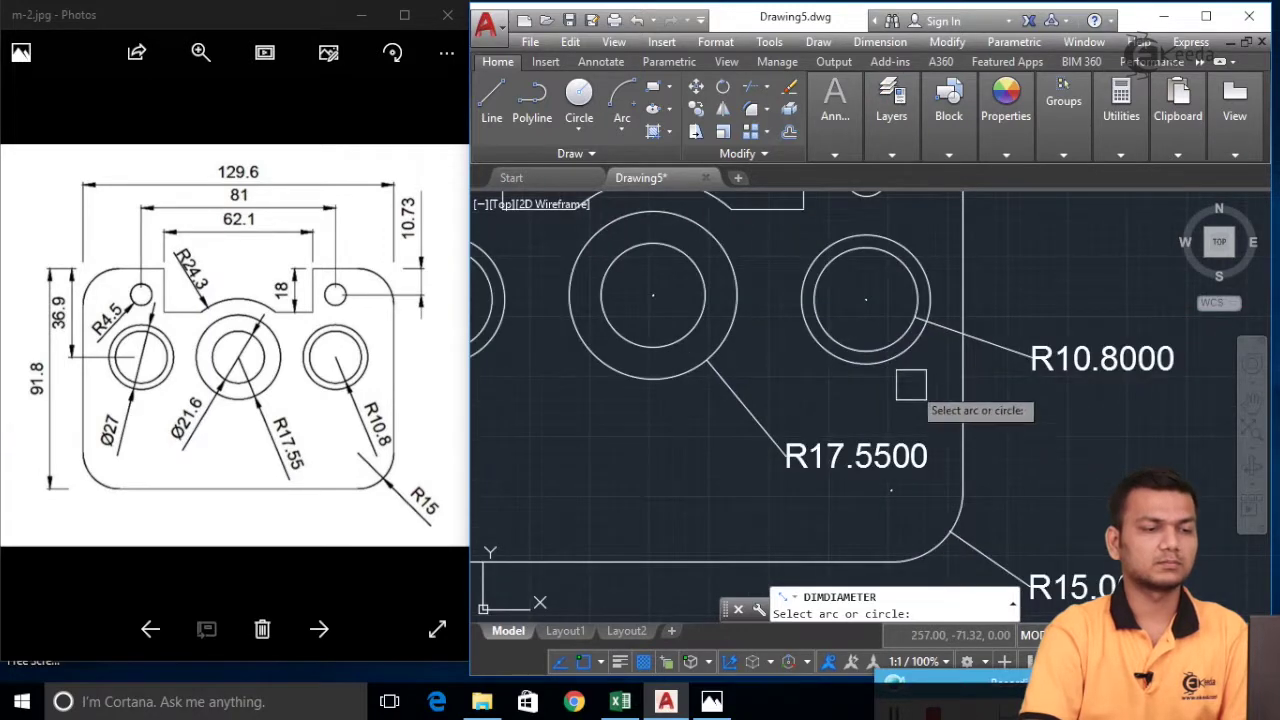
click(903, 354)
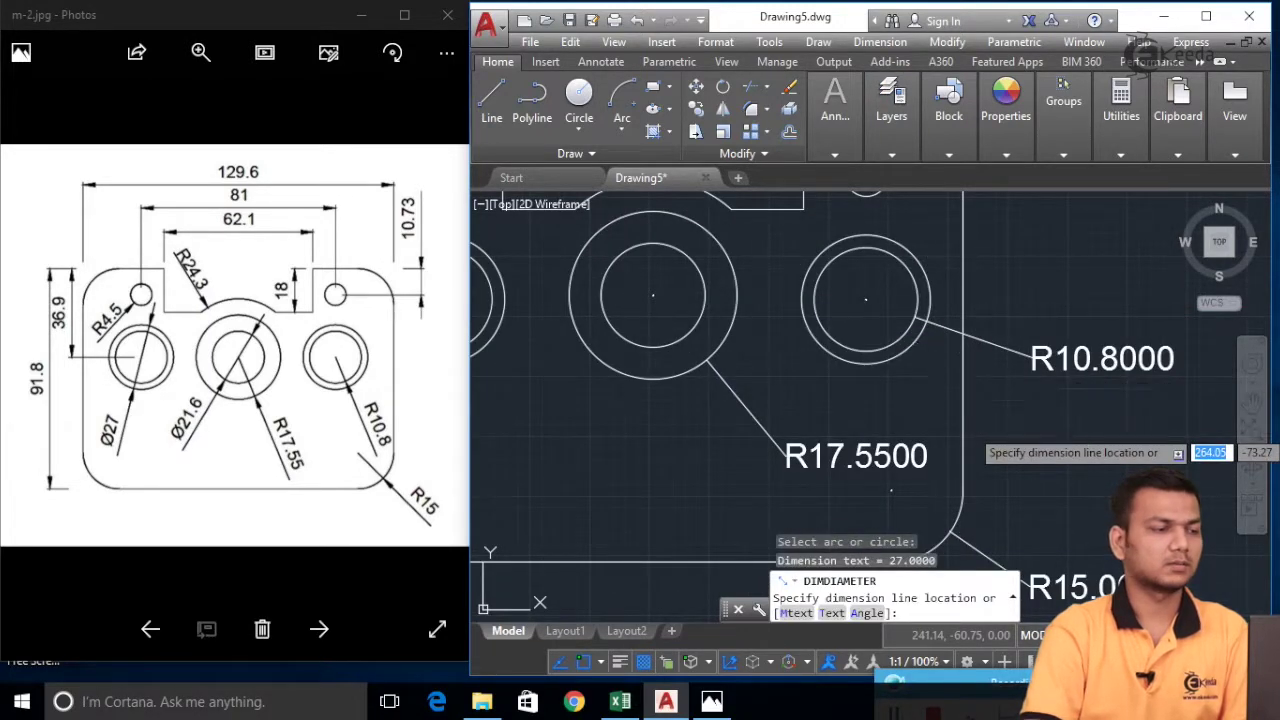
click(1015, 430)
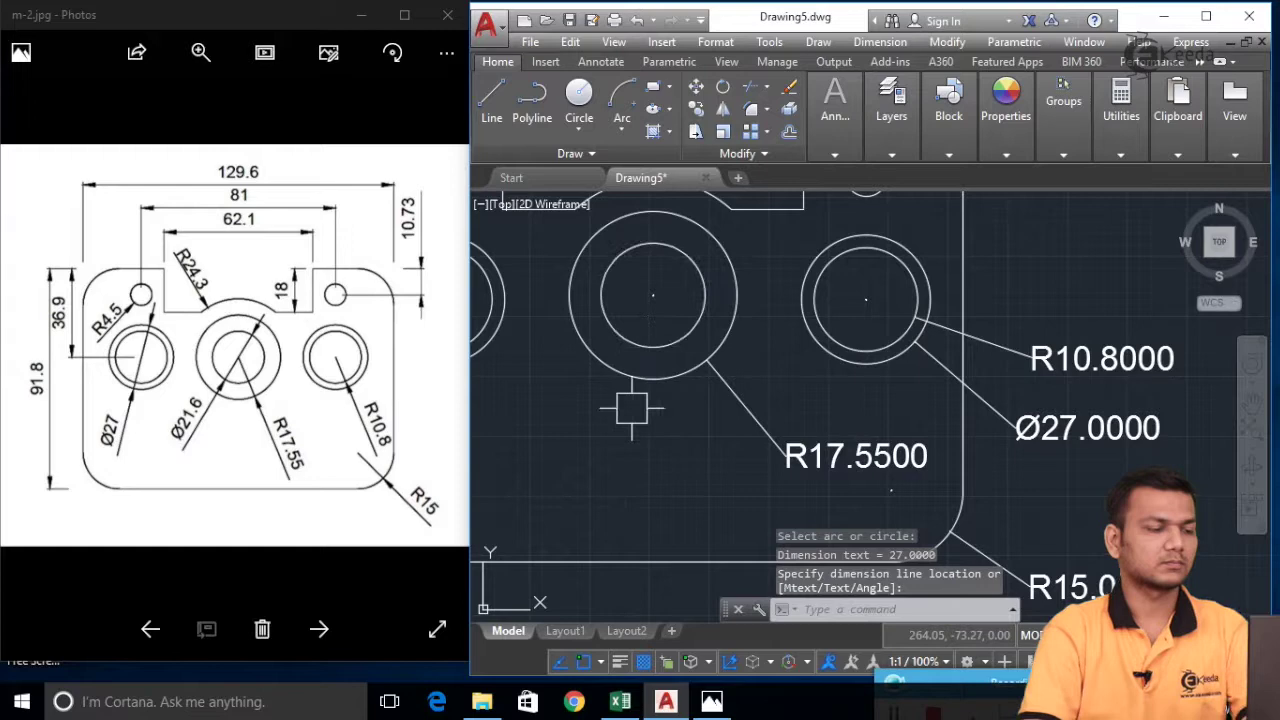
- Add a diameter dimension to the inner middle circle, with its text inside the plate below and left of the circle
key(Return)
click(641, 346)
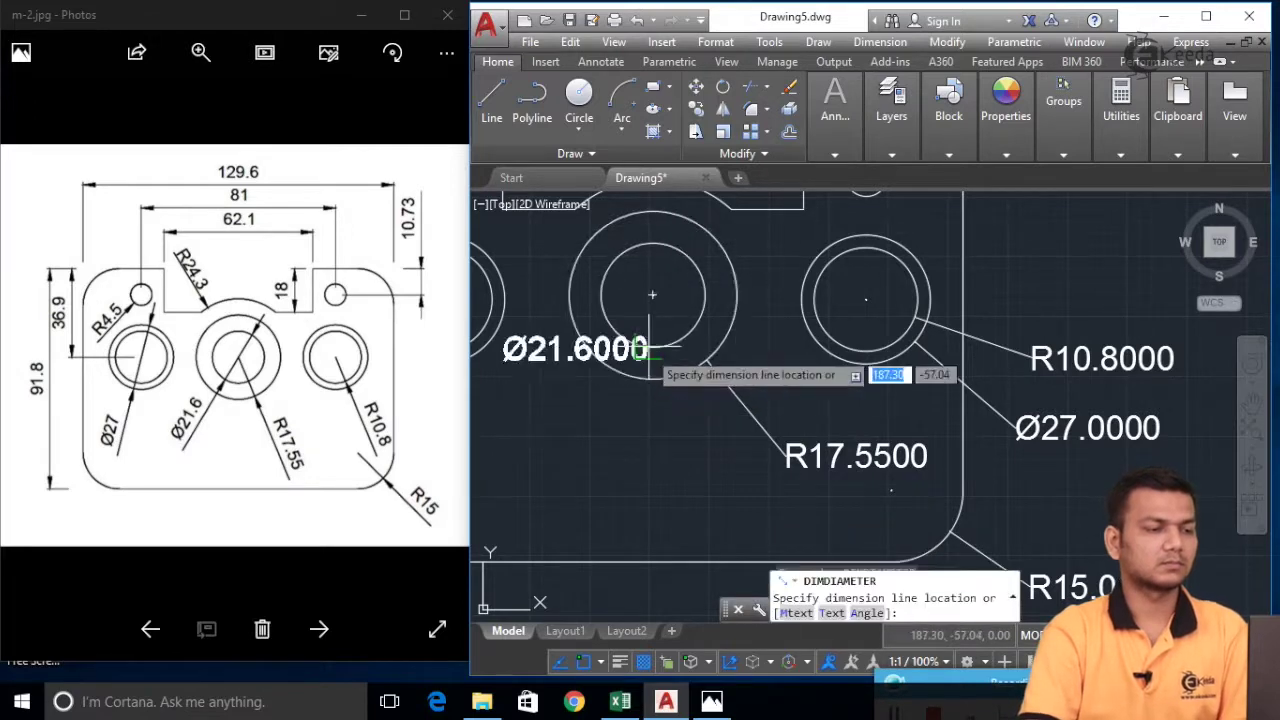
click(640, 456)
scroll(691, 436, down, 4)
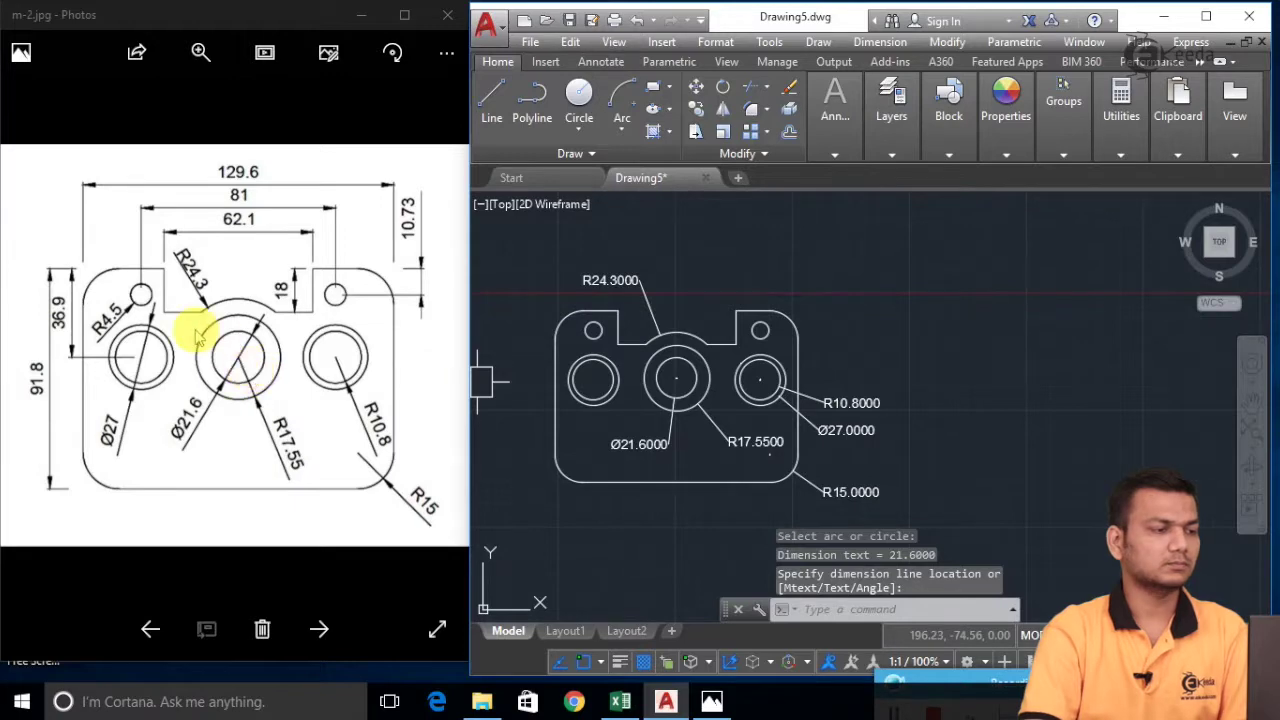
click(642, 282)
key(Return)
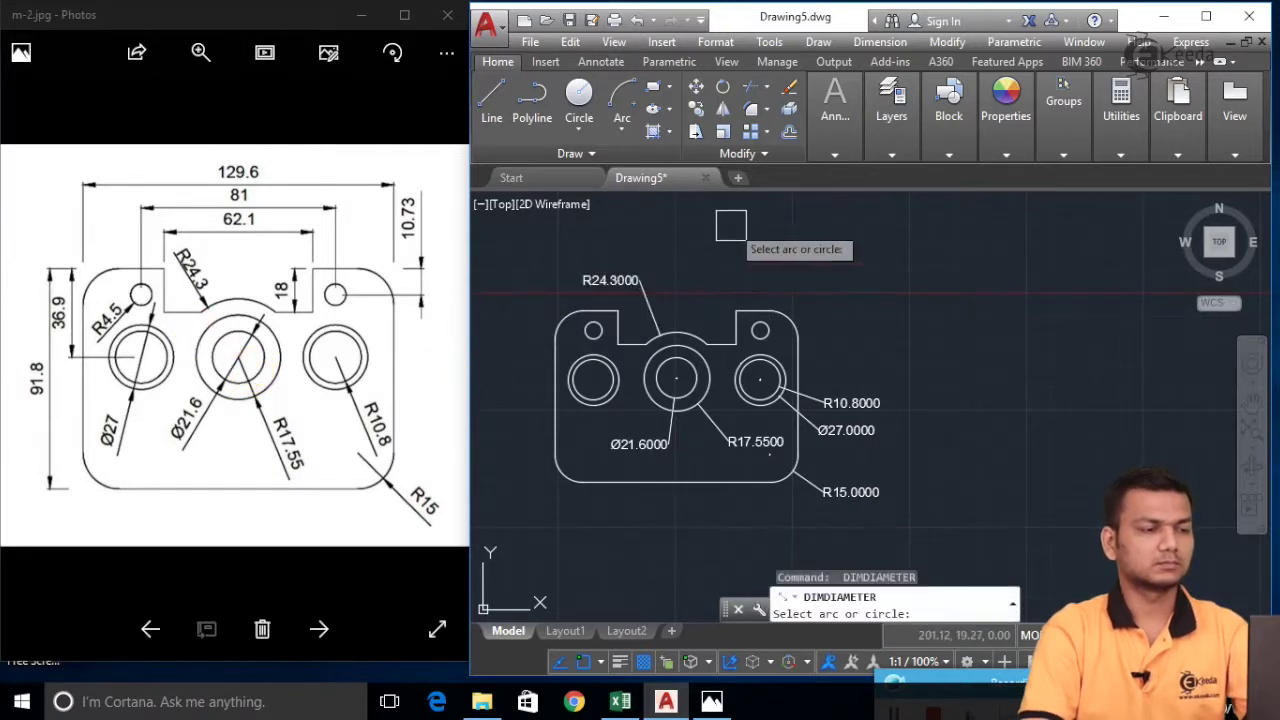
- Add a radius dimension to the small upper-left hole, placed outside the plate's upper-left corner
click(866, 44)
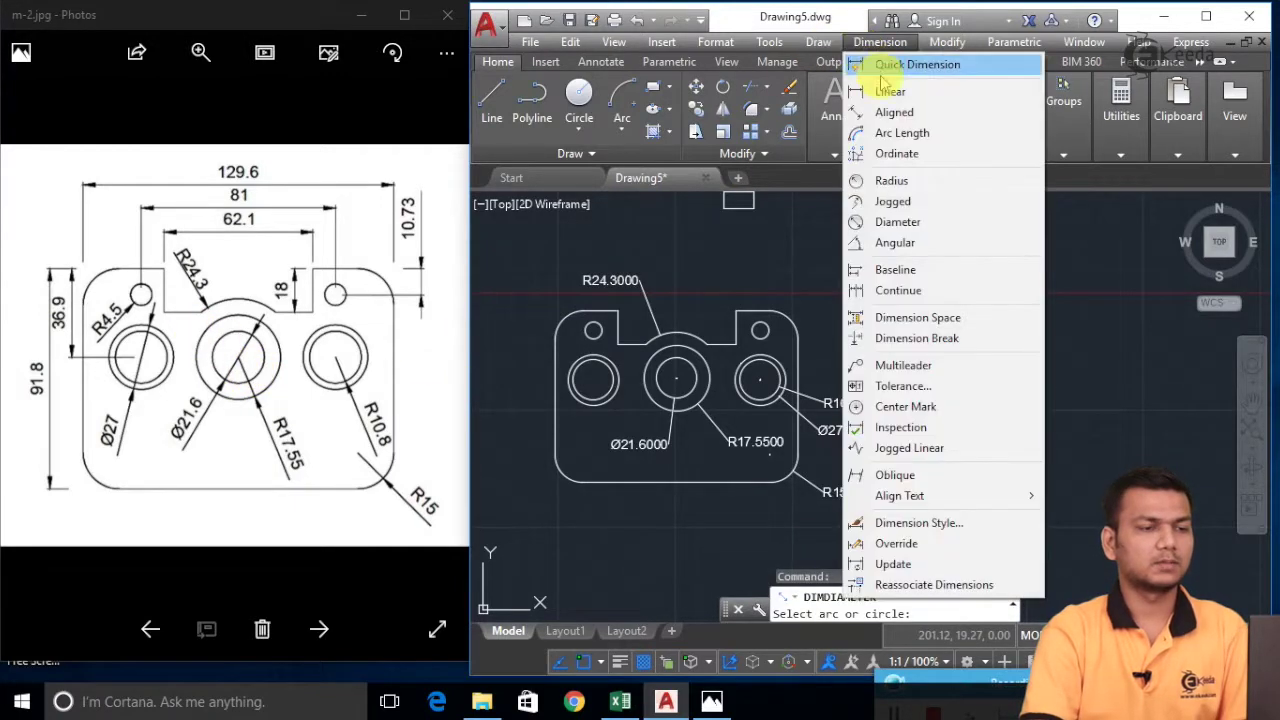
click(890, 180)
scroll(576, 338, up, 2)
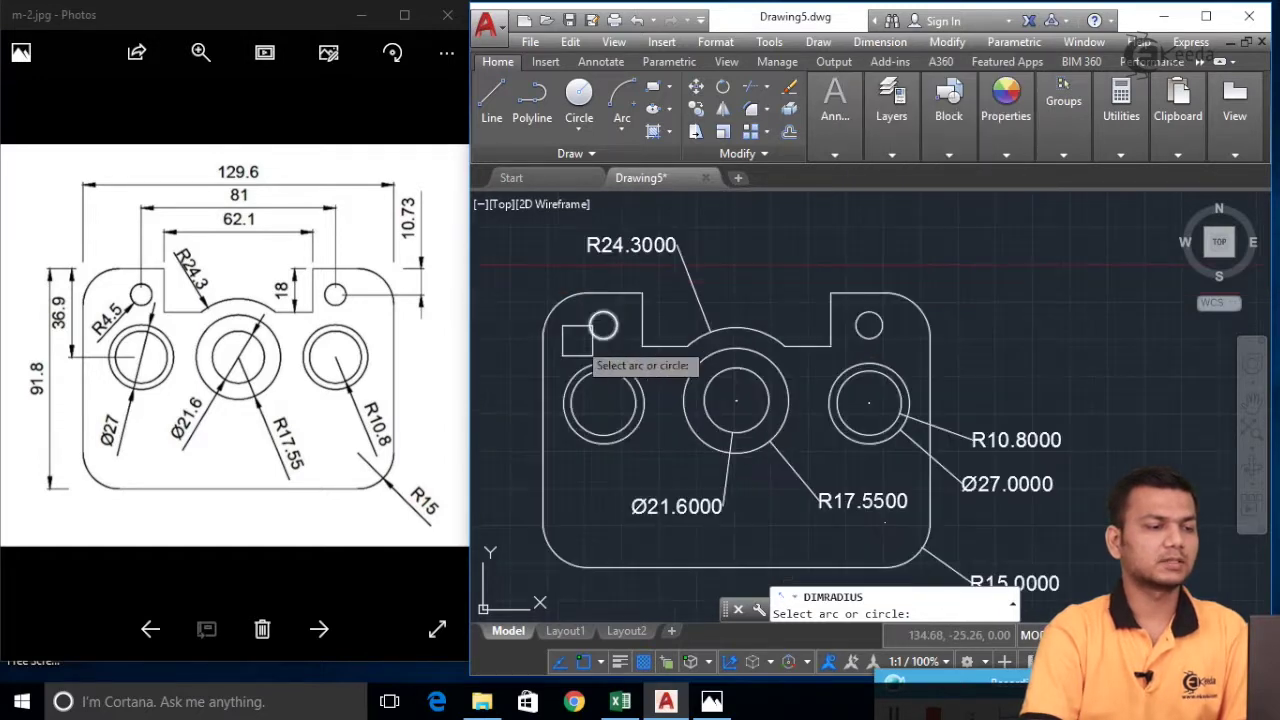
click(590, 327)
scroll(590, 300, down, 2)
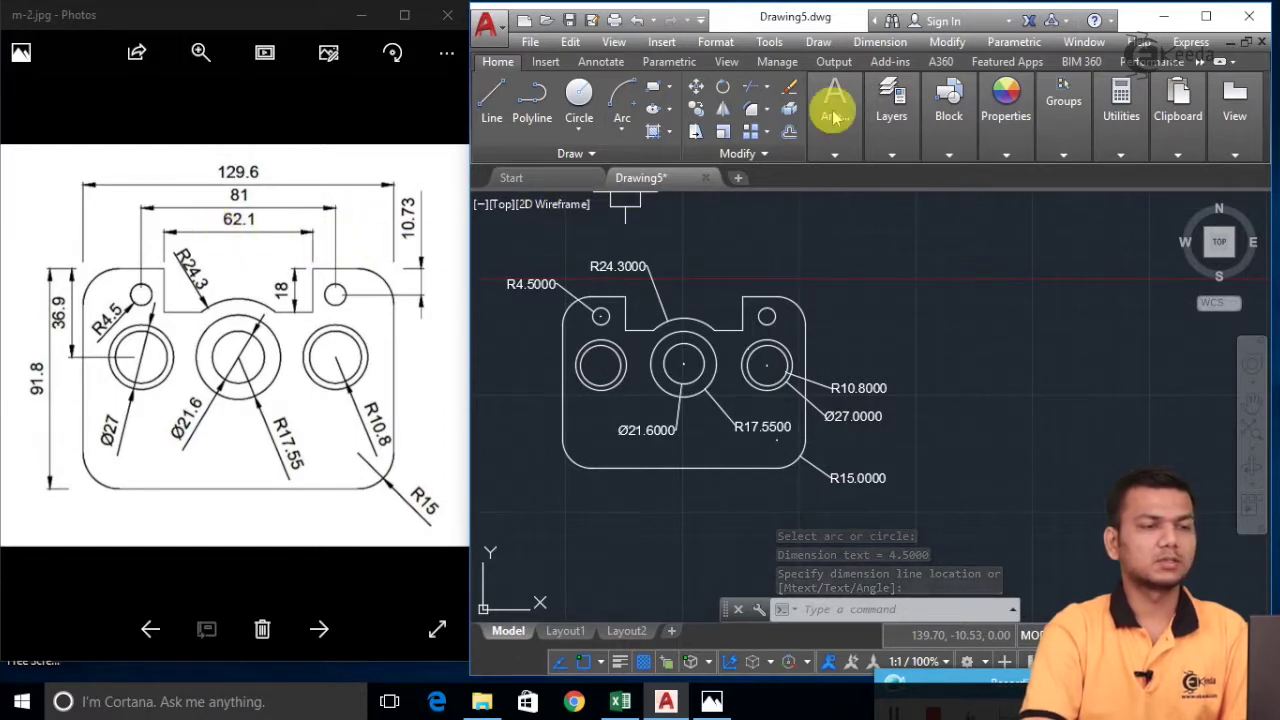
click(880, 43)
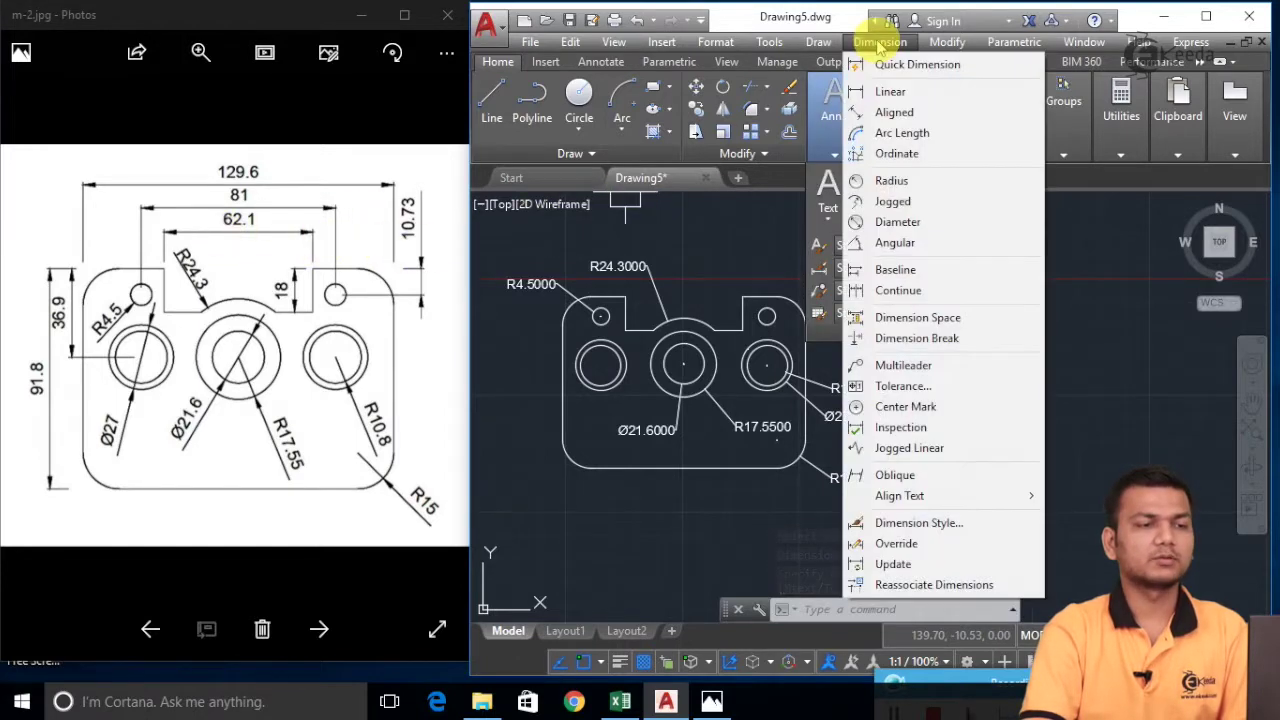
click(888, 94)
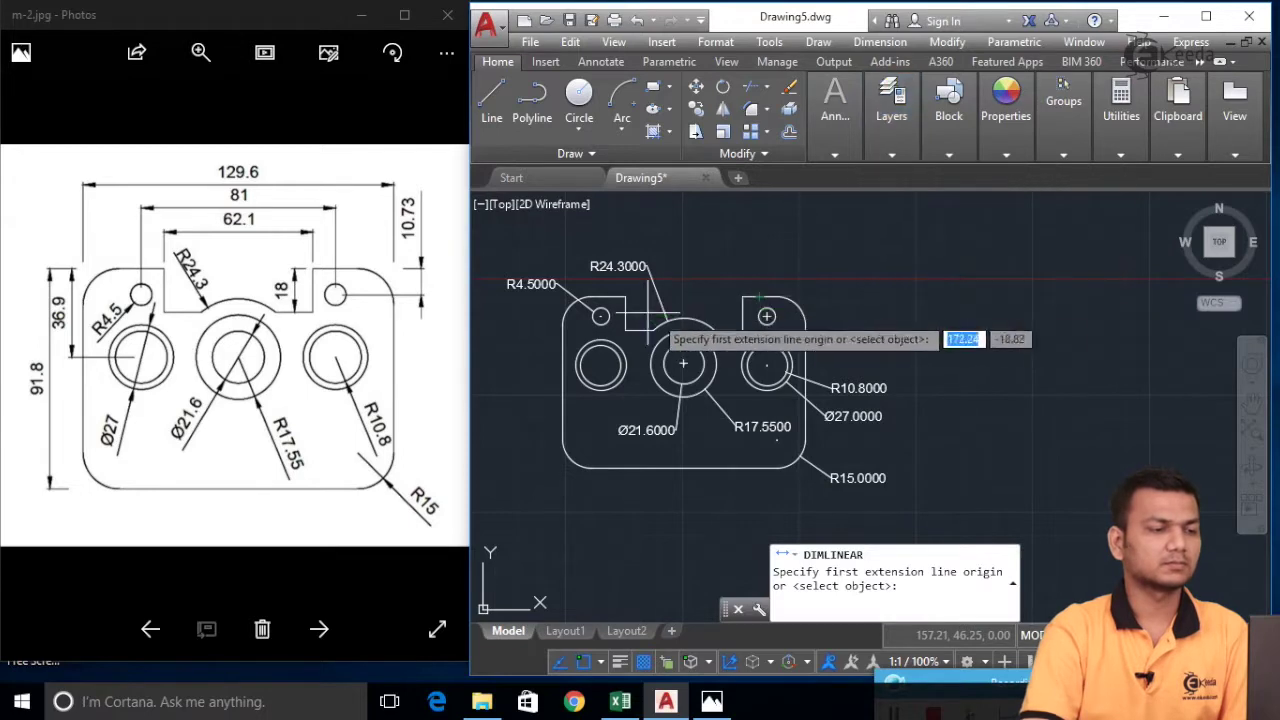
scroll(625, 318, up, 2)
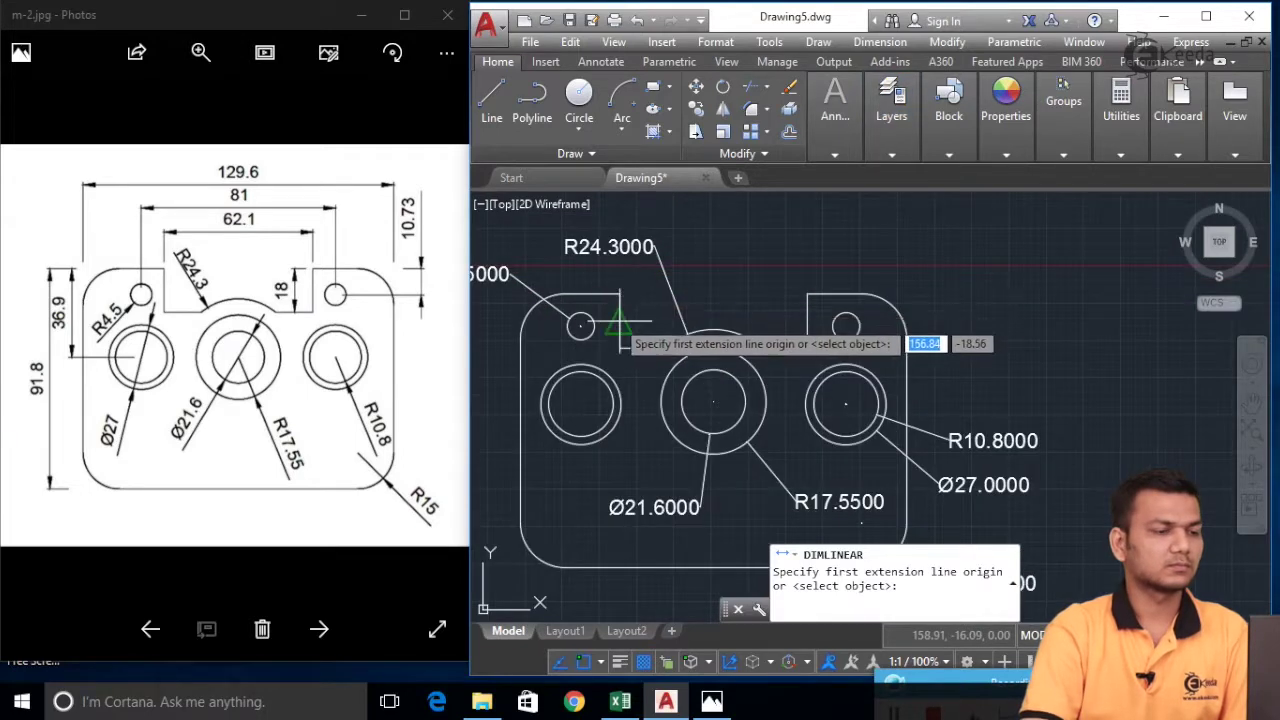
click(583, 325)
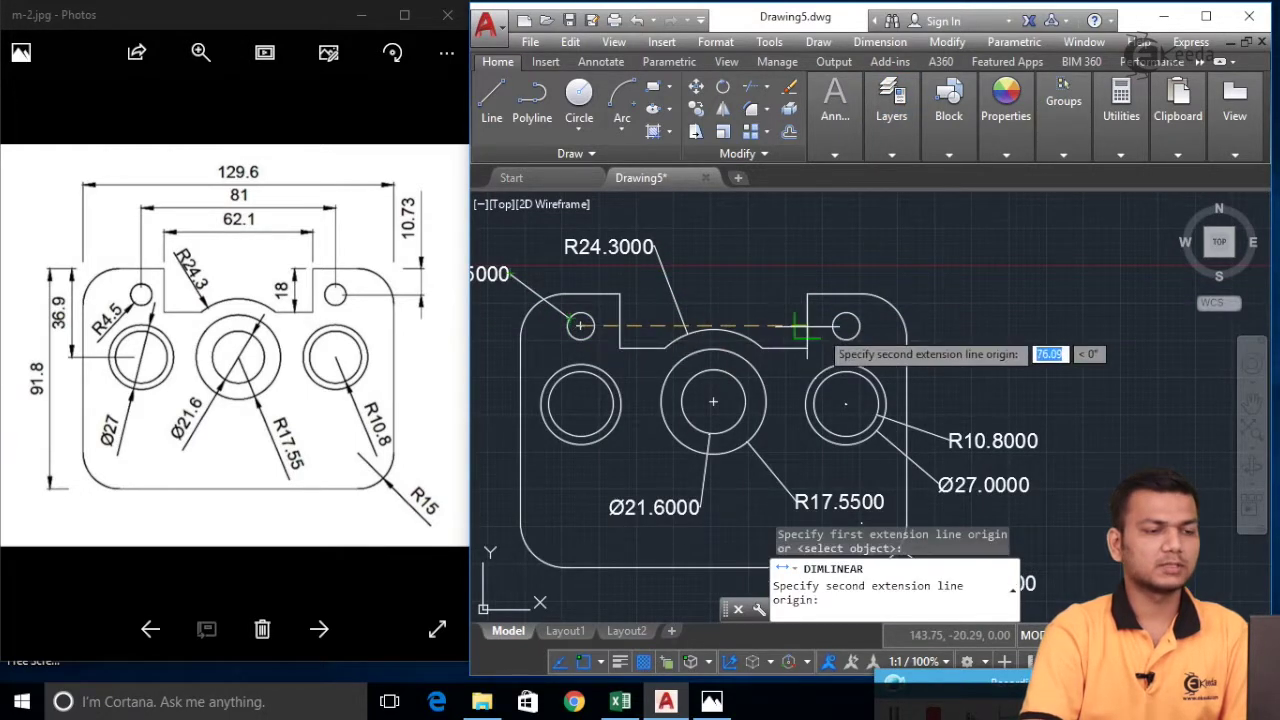
click(845, 325)
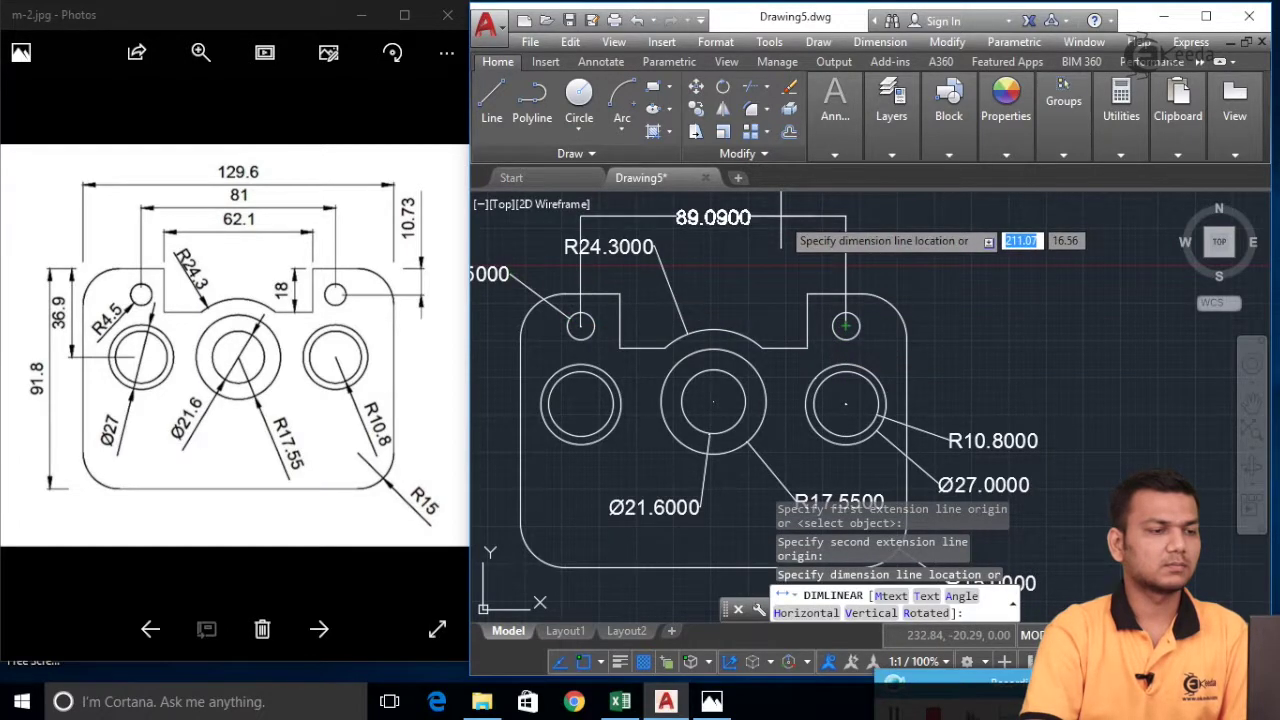
key(Escape)
key(Escape)
key(Escape)
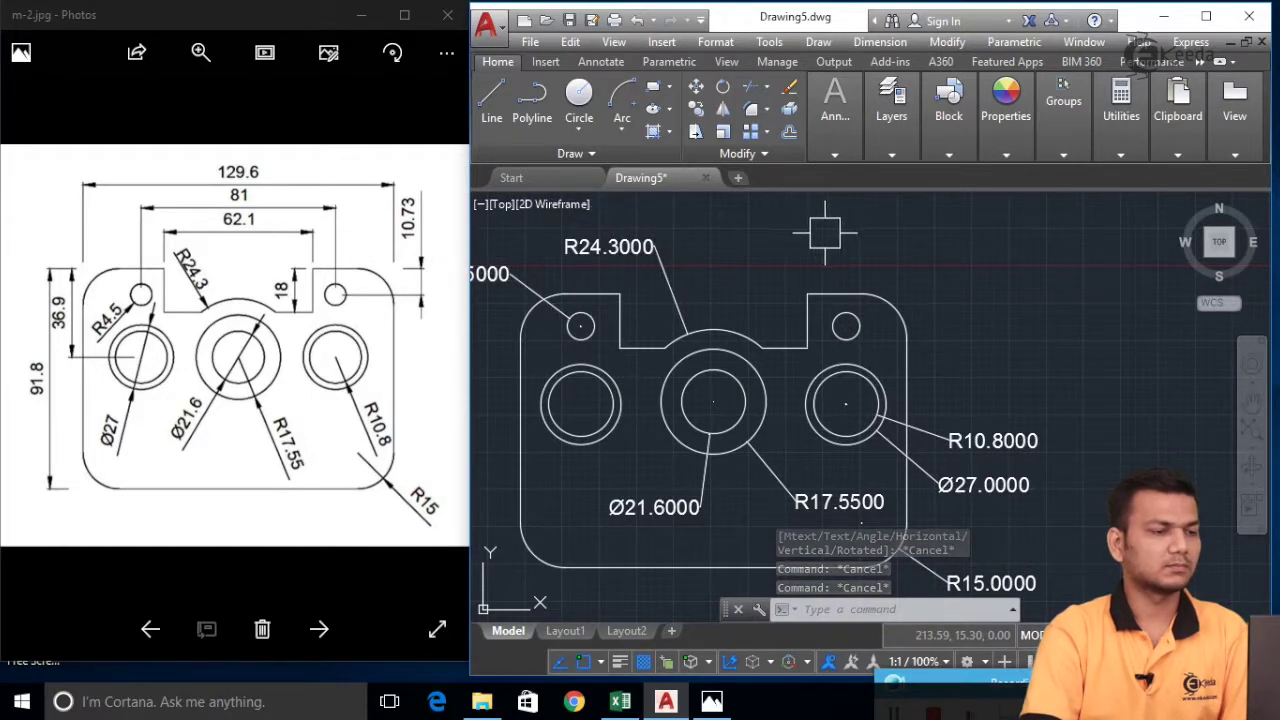
- Add a linear dimension for the plate's overall width, placed above the plate and the arc's radius text
scroll(752, 270, down, 2)
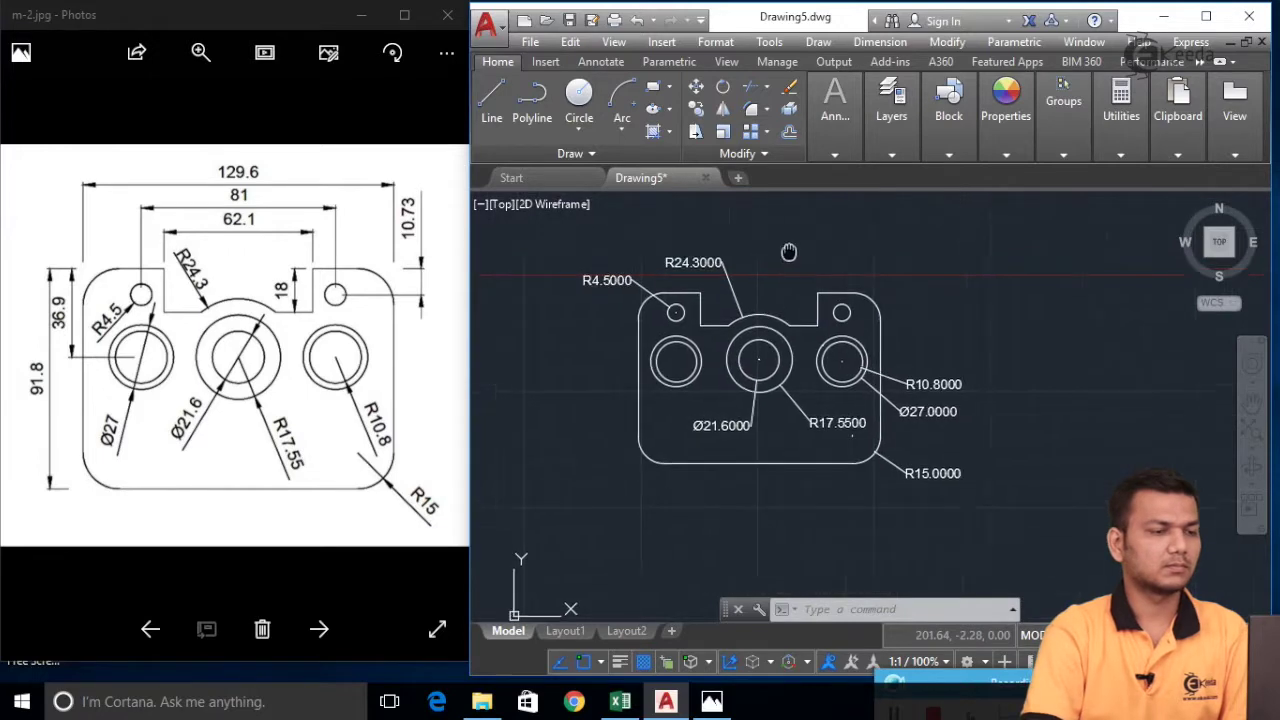
click(880, 41)
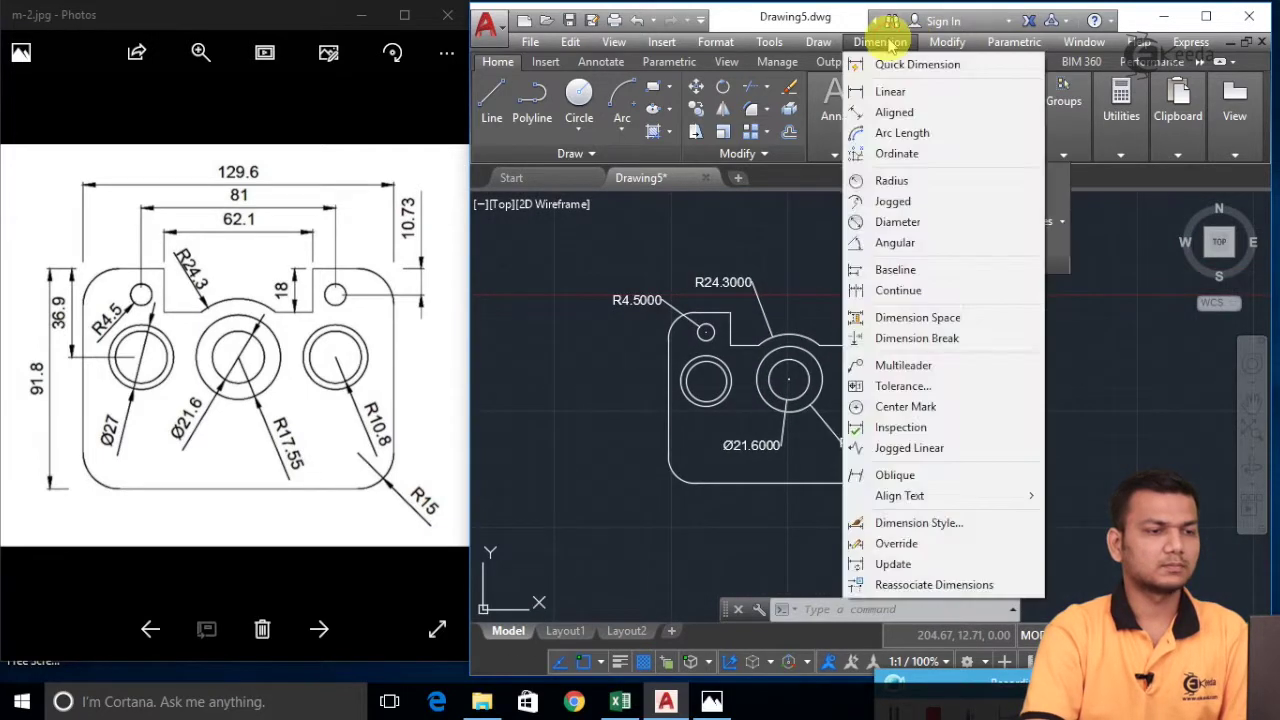
key(Escape)
mouse_move(893, 95)
mouse_move(835, 100)
click(922, 177)
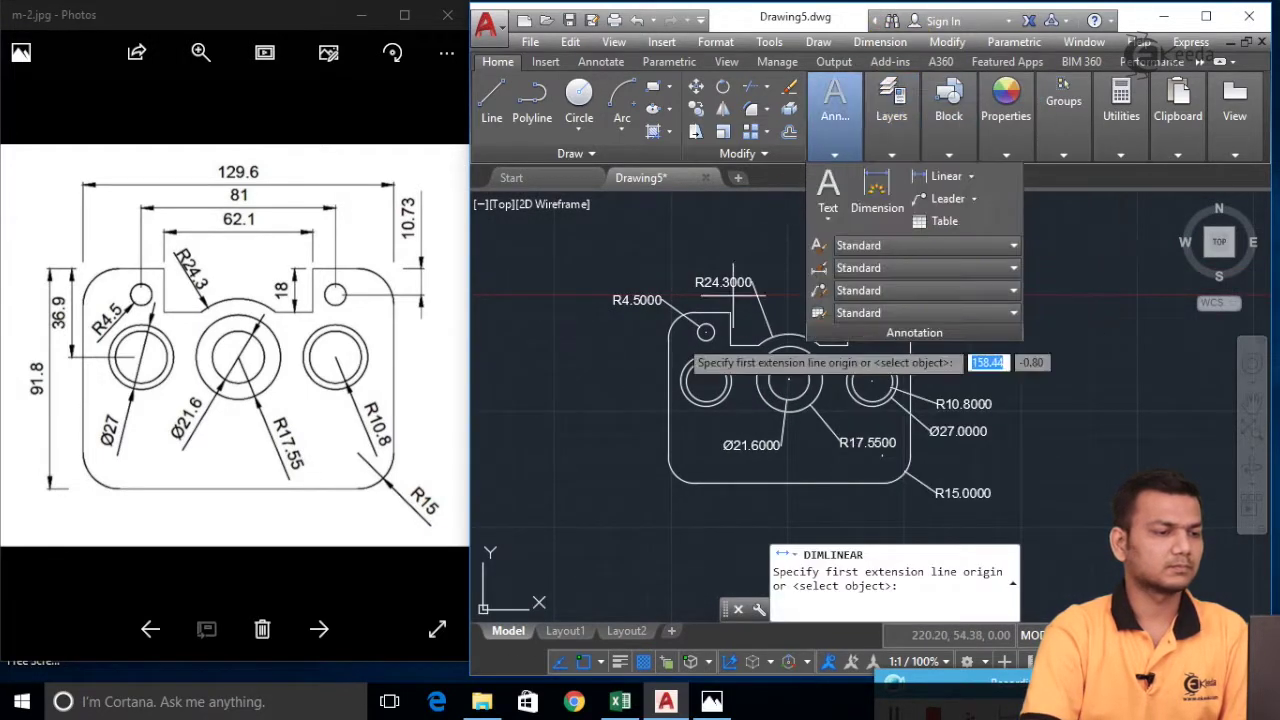
click(668, 338)
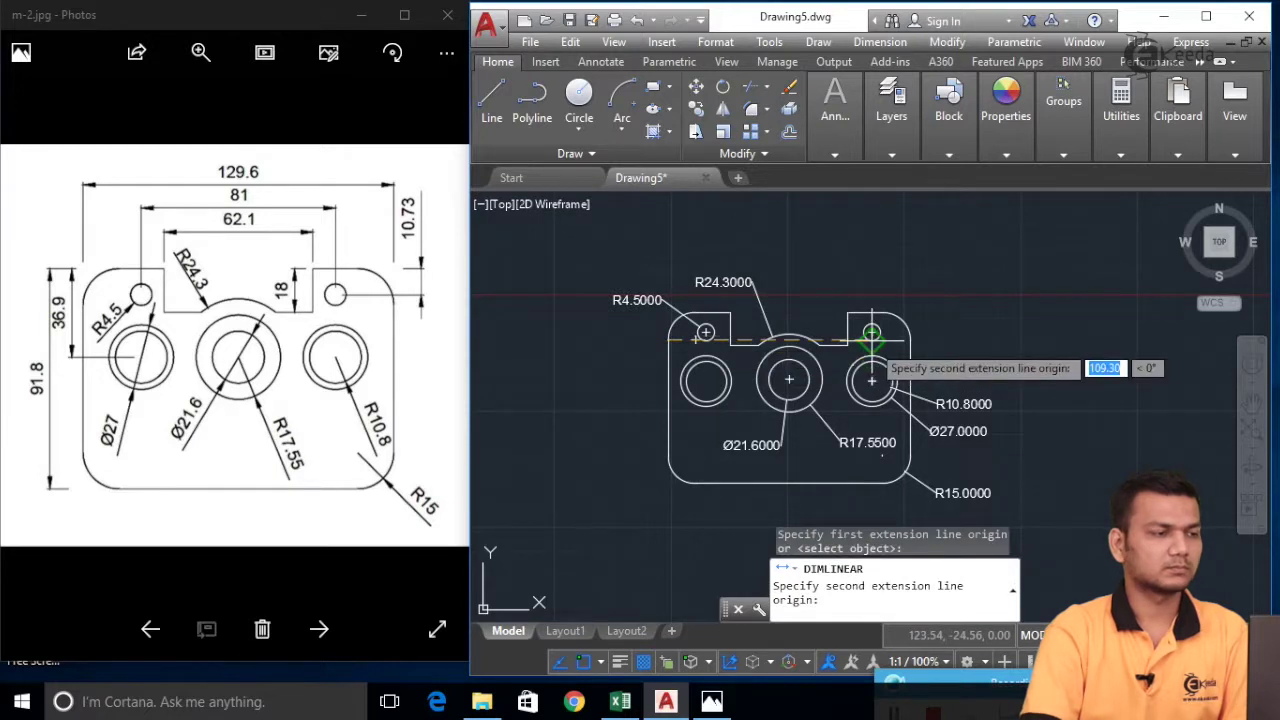
click(910, 340)
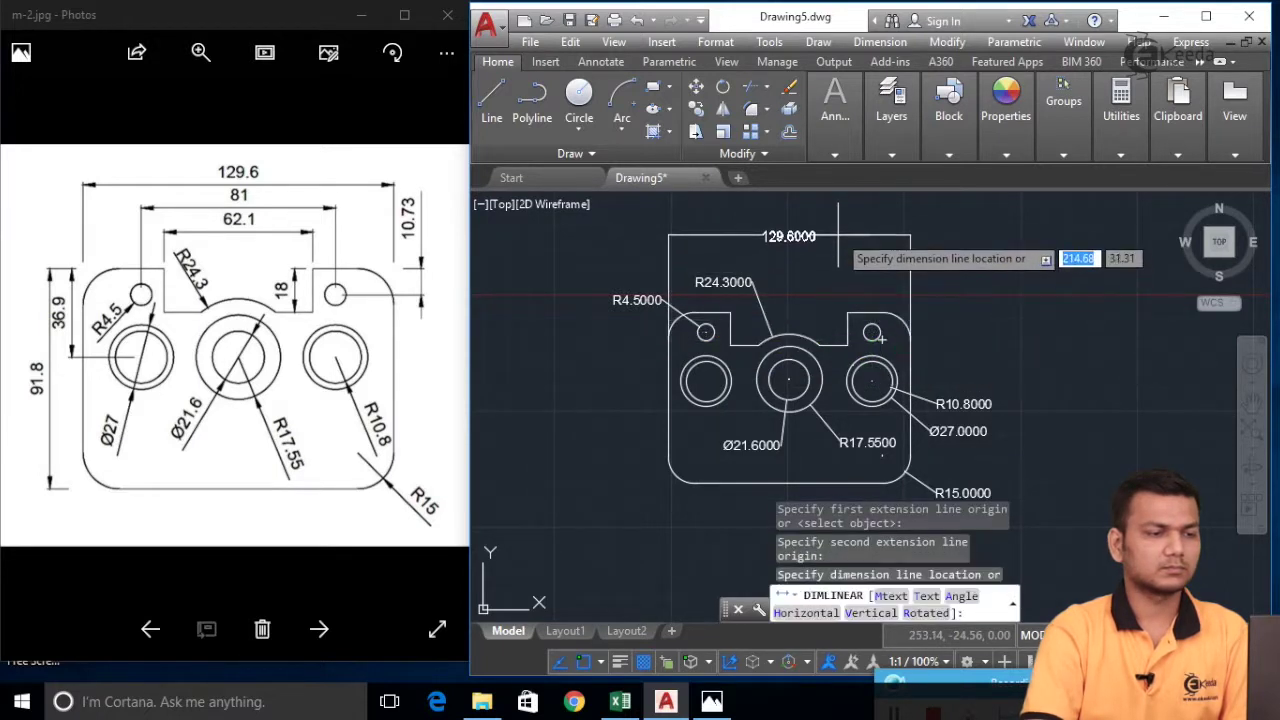
click(840, 234)
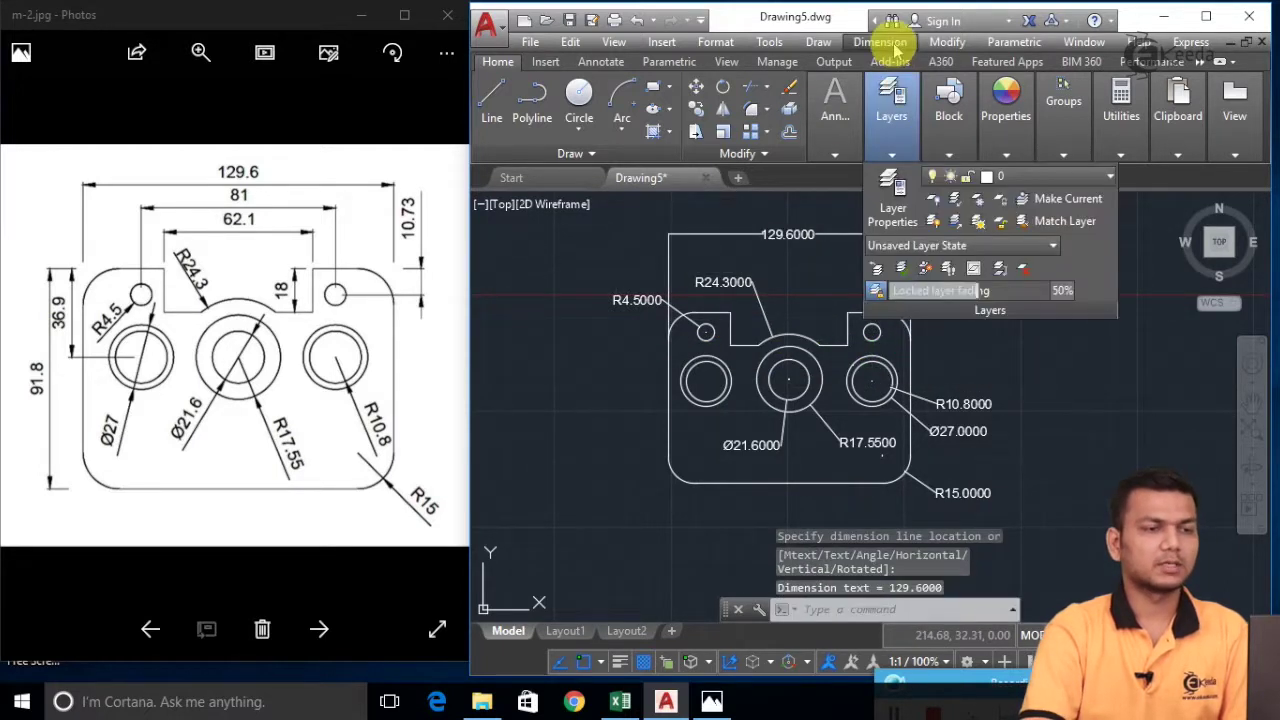
- Add a vertical linear dimension for the plate's overall height, placed outside its left edge
click(880, 41)
click(870, 89)
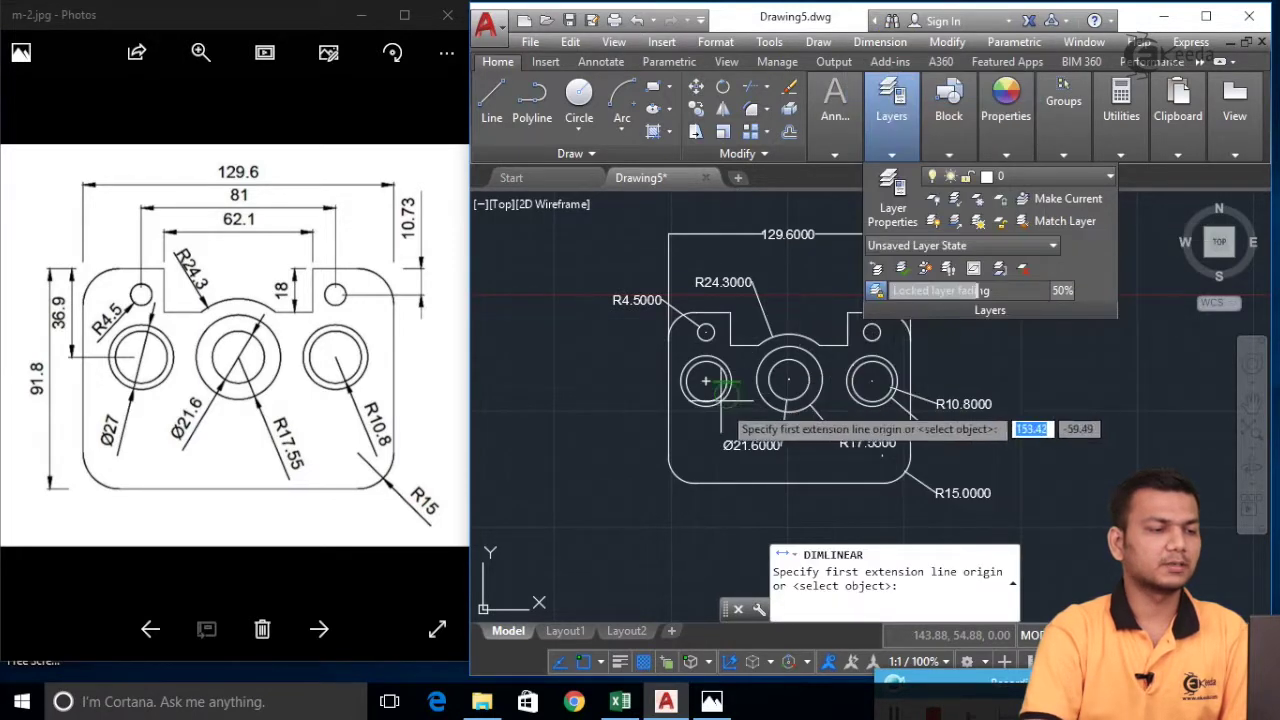
click(697, 317)
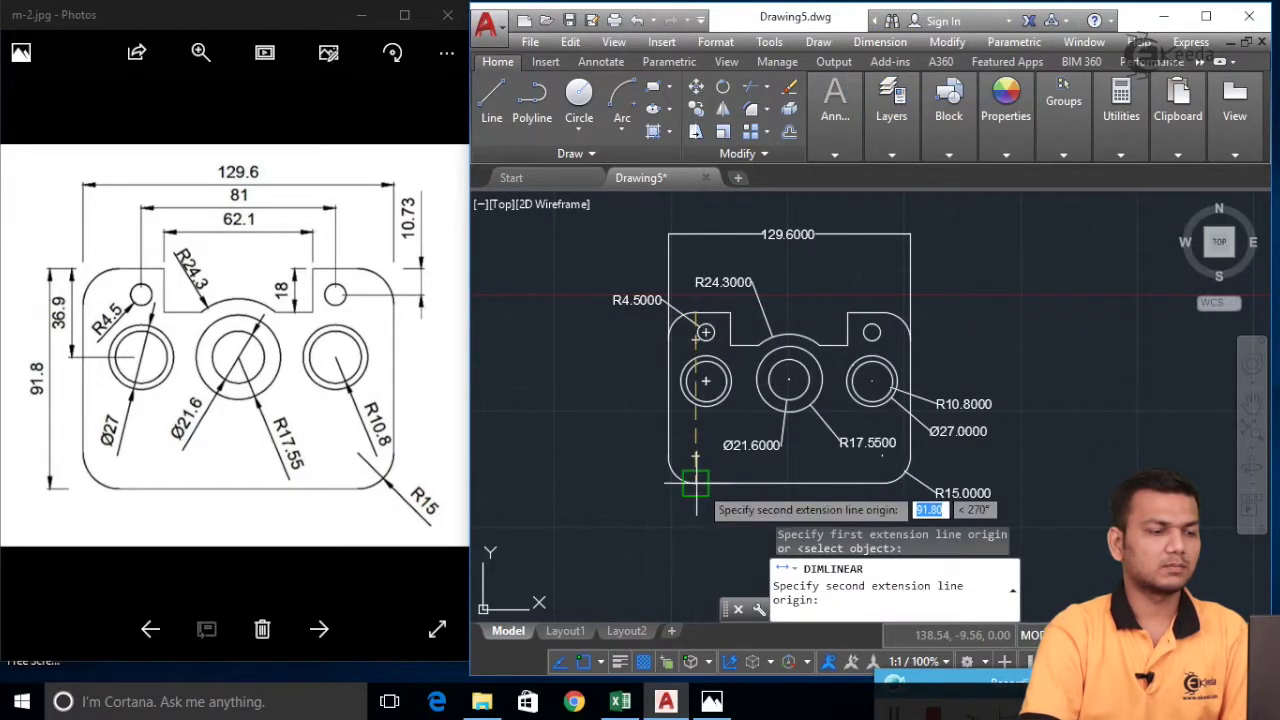
click(697, 483)
click(609, 430)
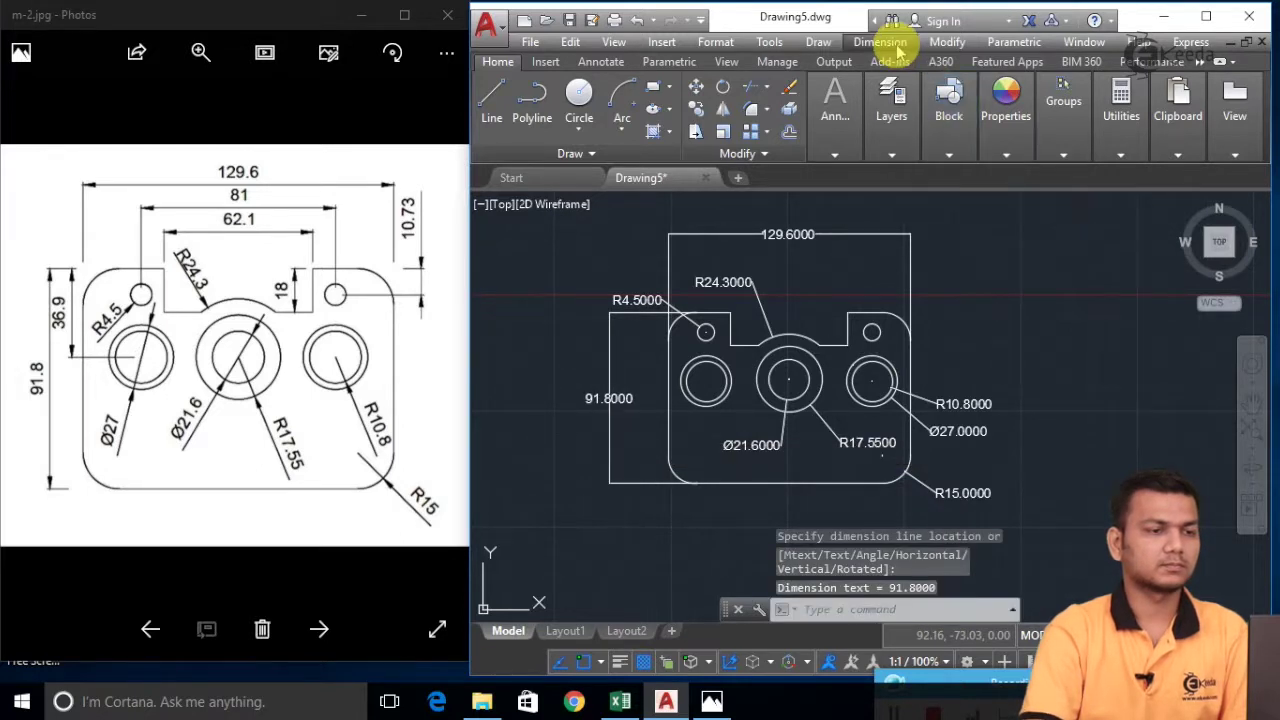
mouse_move(925, 145)
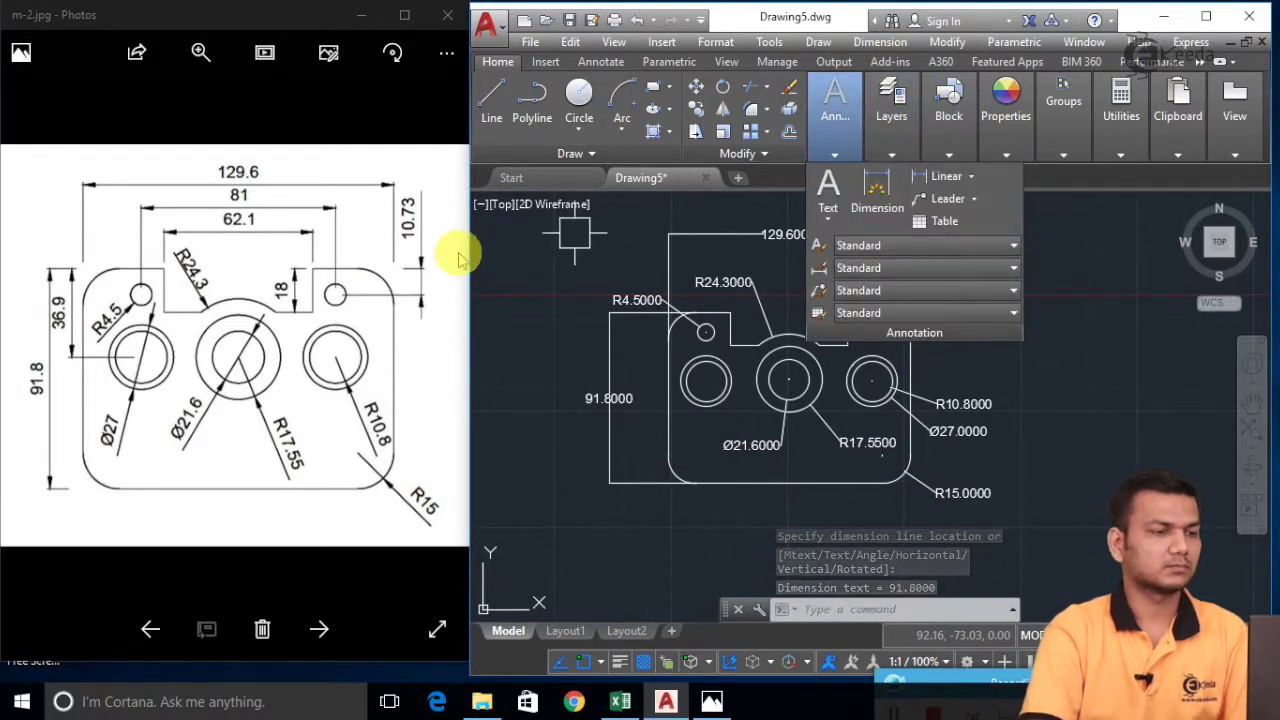
key(Escape)
key(Escape)
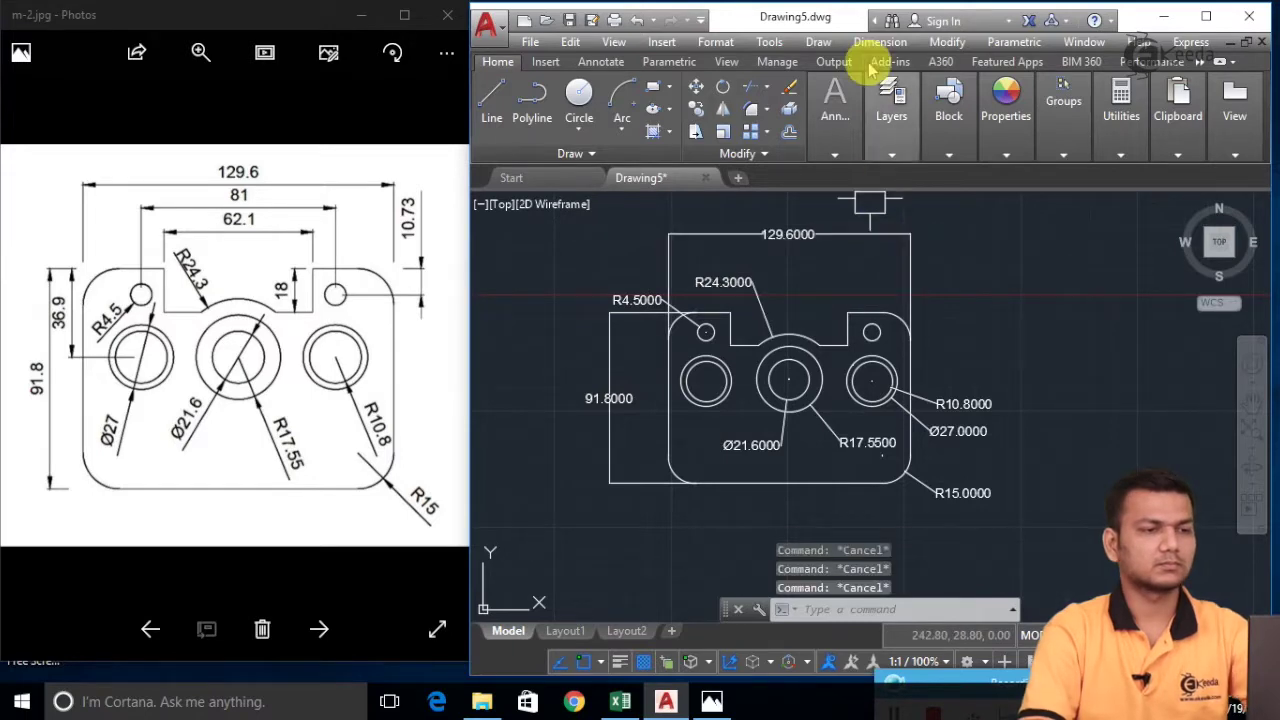
click(880, 42)
click(885, 91)
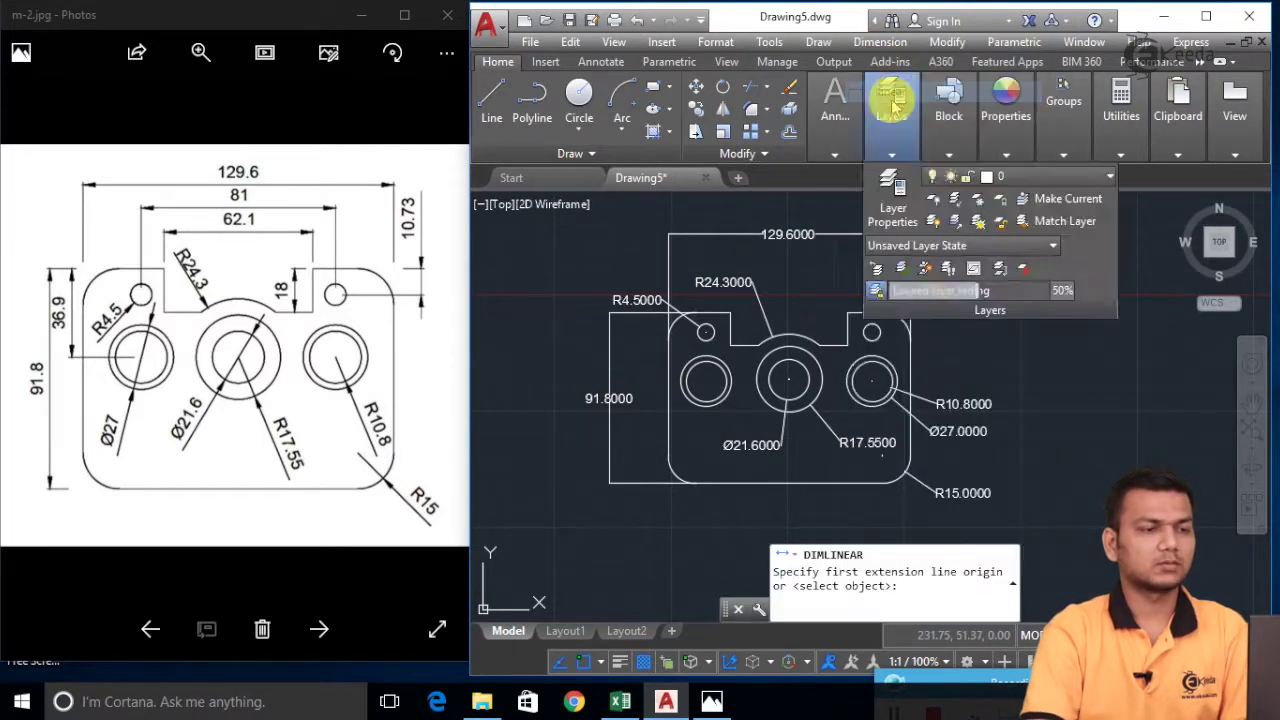
click(789, 333)
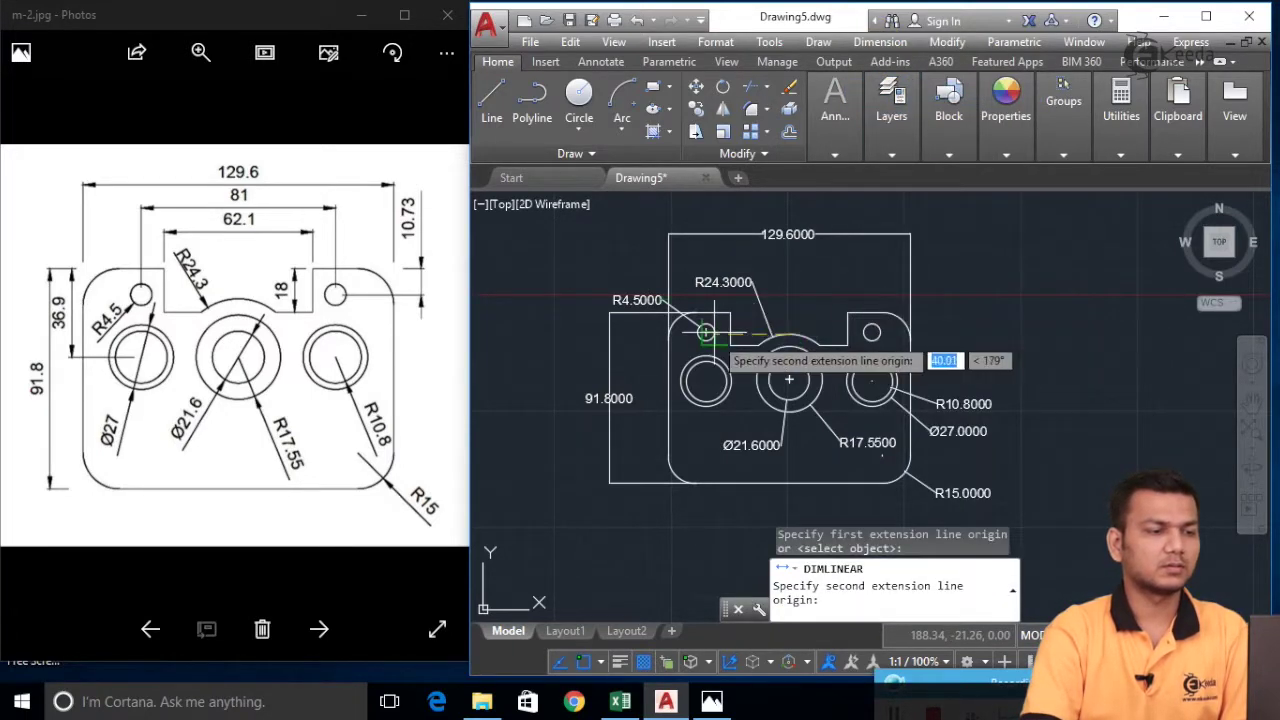
key(Escape)
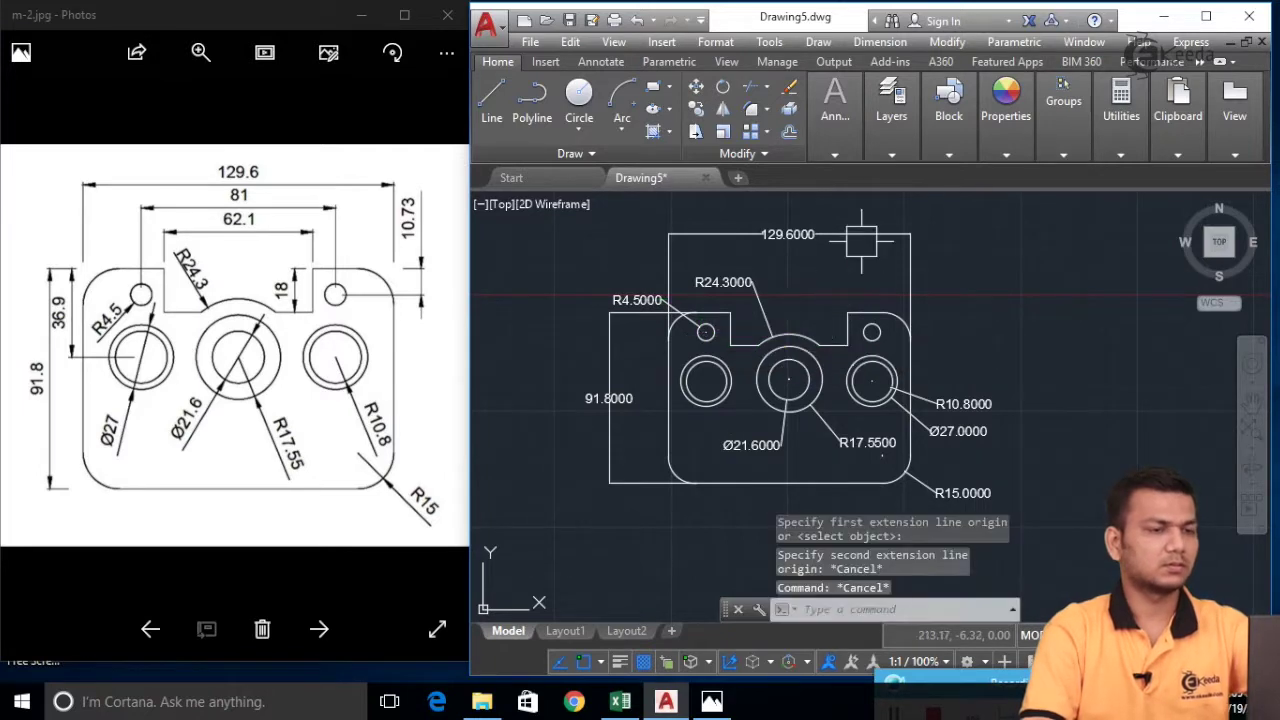
- Add a vertical linear dimension for the depth of the top notch at its left side, placed left of the overall height dimension
click(895, 43)
click(885, 91)
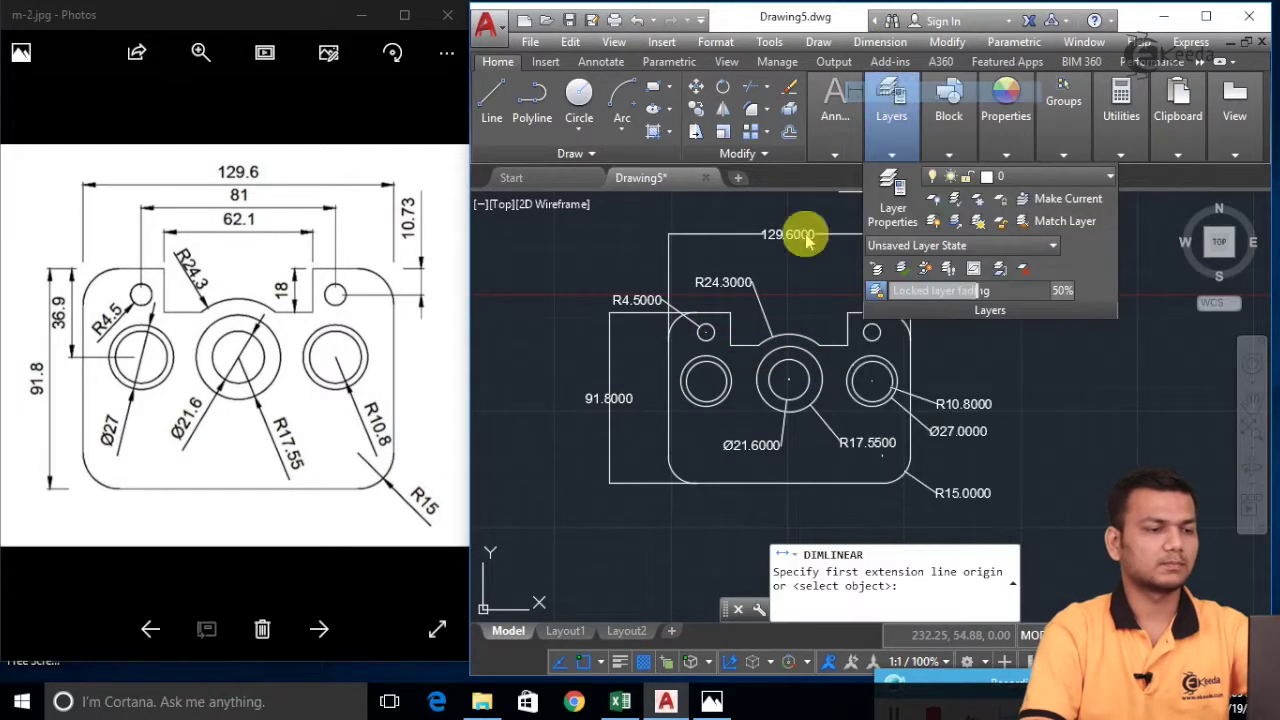
click(705, 333)
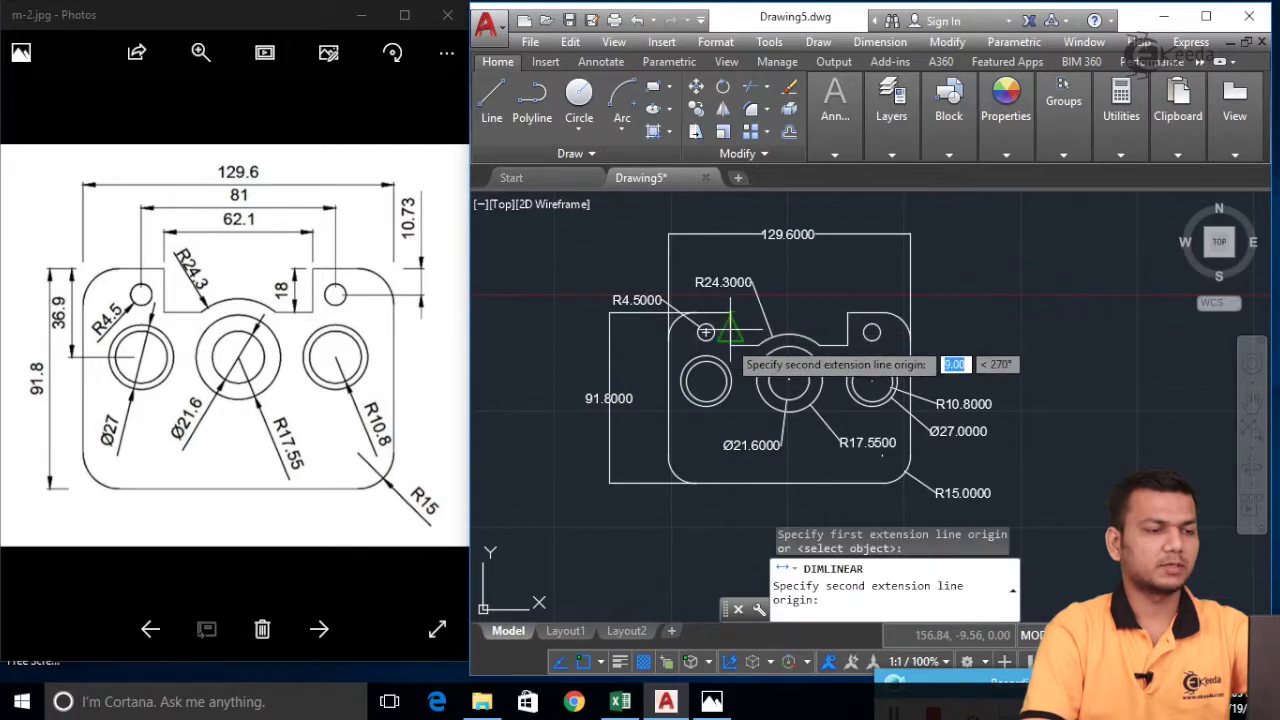
click(725, 352)
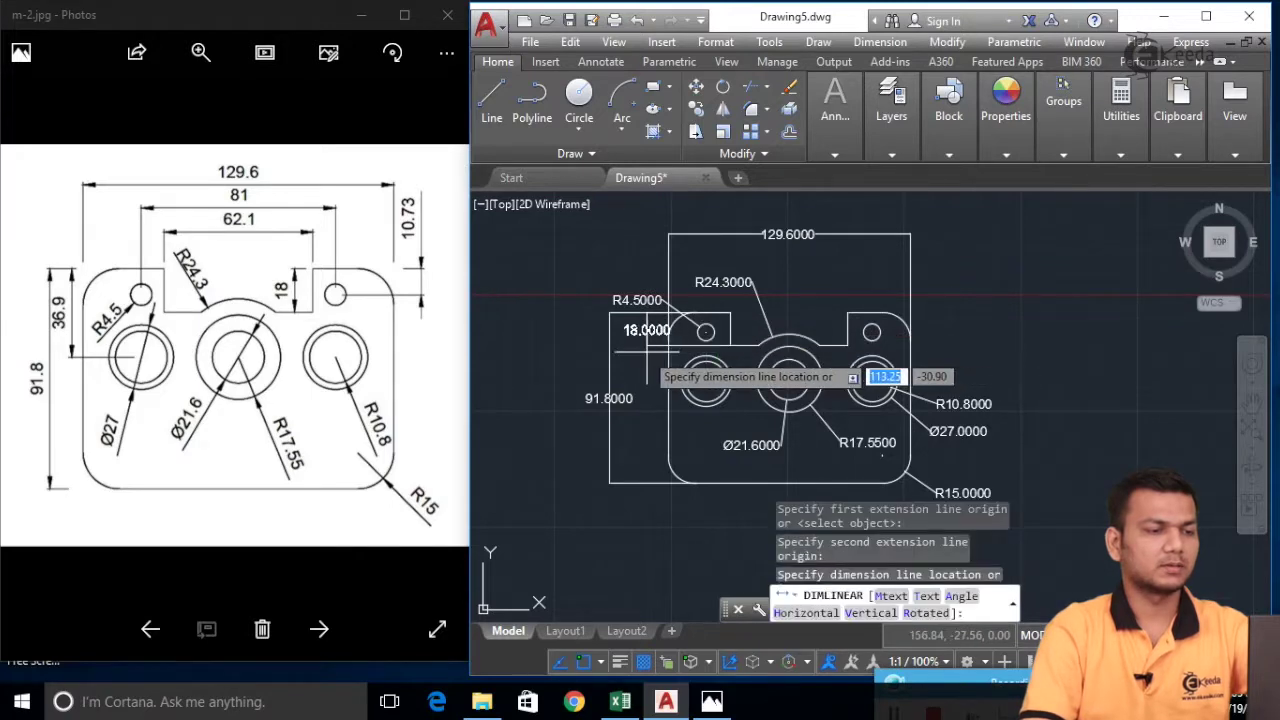
click(560, 345)
- Add a vertical linear dimension from the plate's top edge to the centre of the left large circles, placed left of the notch depth dimension
click(880, 42)
click(889, 93)
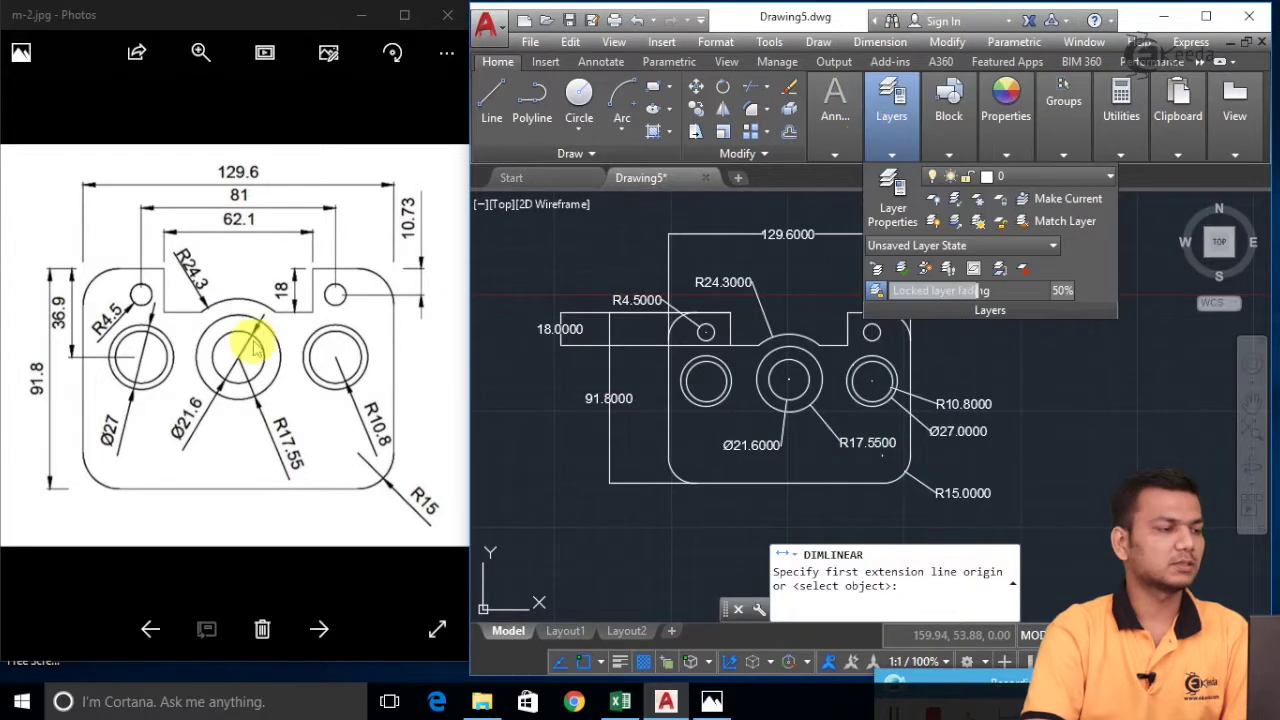
scroll(627, 318, up, 4)
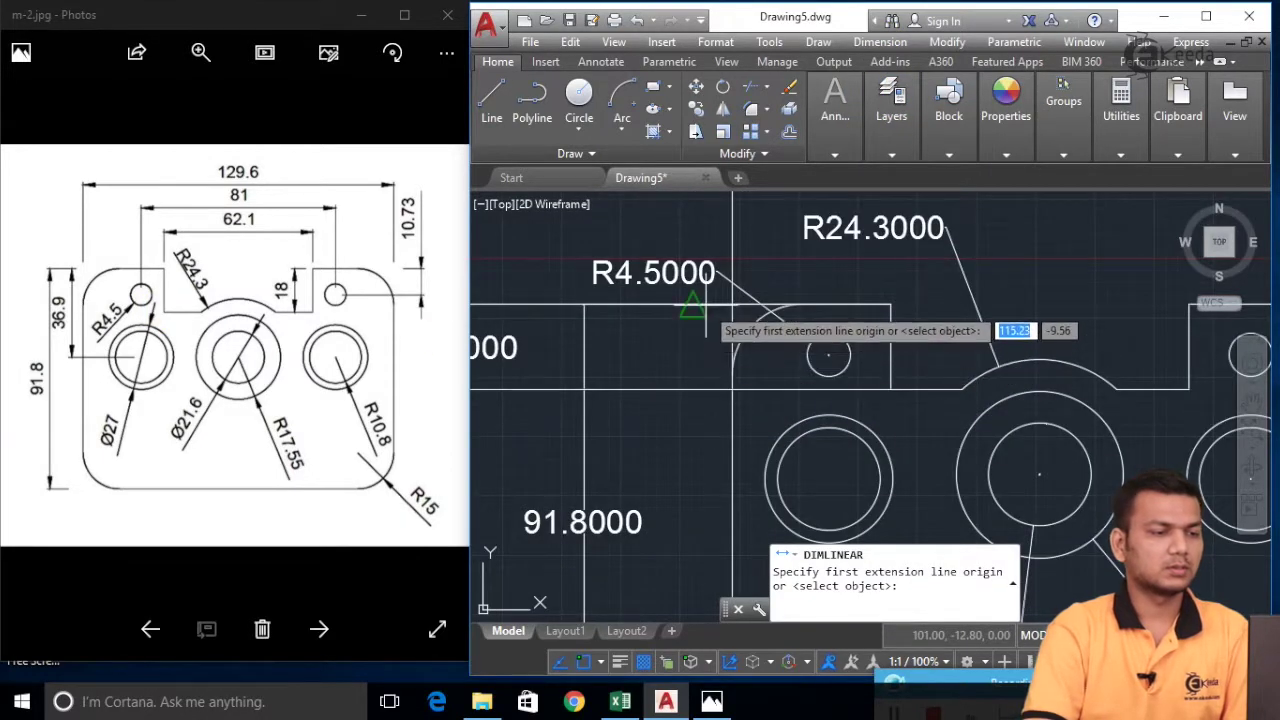
click(691, 304)
scroll(733, 408, down, 3)
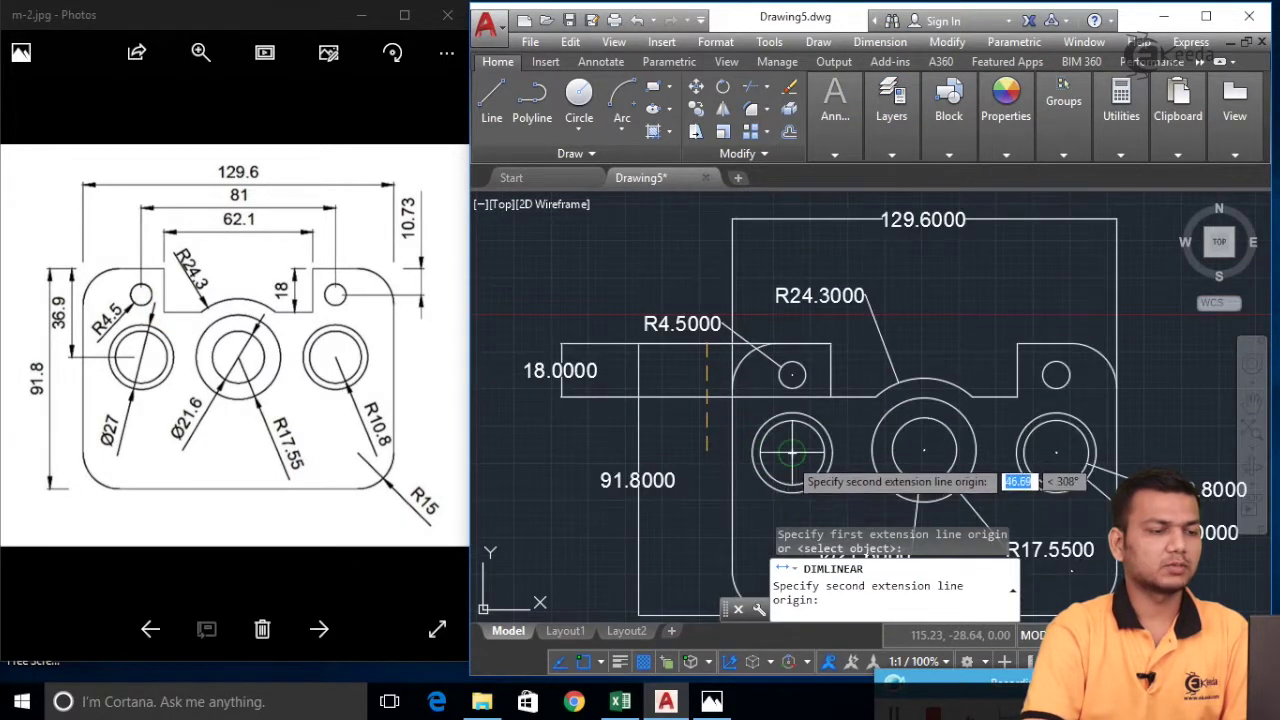
click(791, 453)
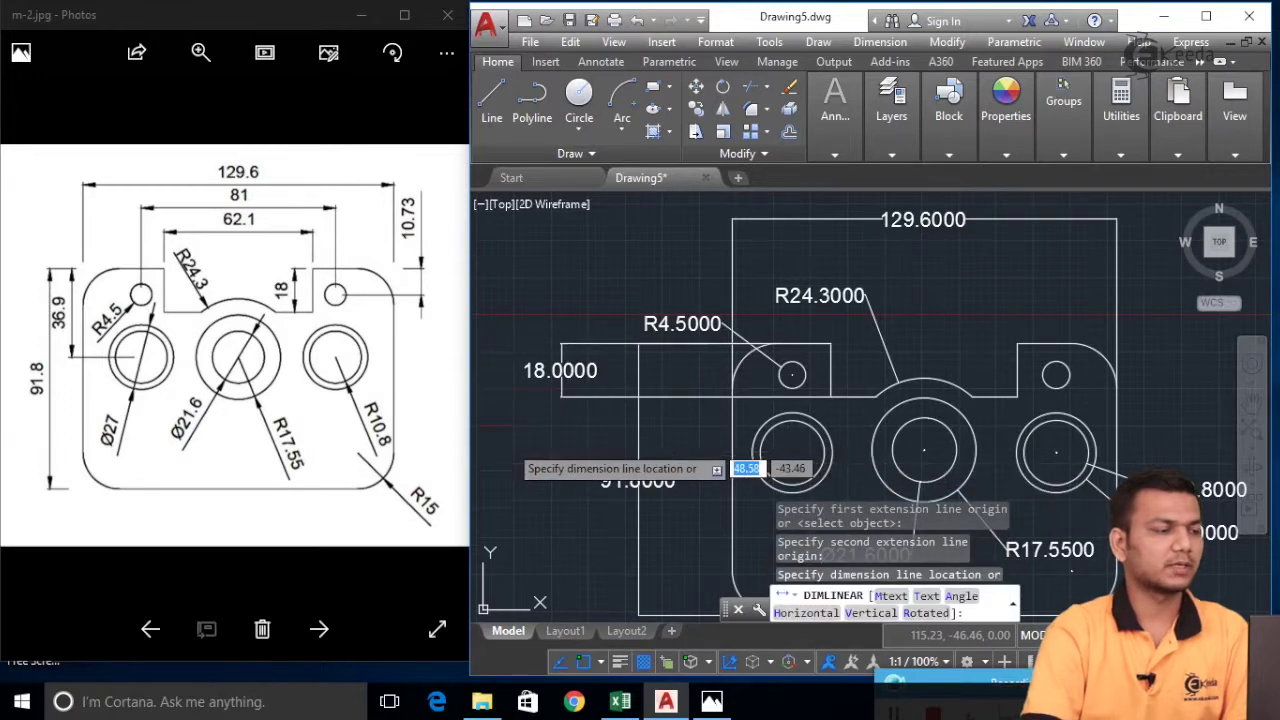
click(514, 443)
- Add a vertical linear dimension from the plate's top edge to the centre of the small upper-right hole, placed outside the right edge
scroll(600, 400, down, 4)
scroll(810, 370, up, 2)
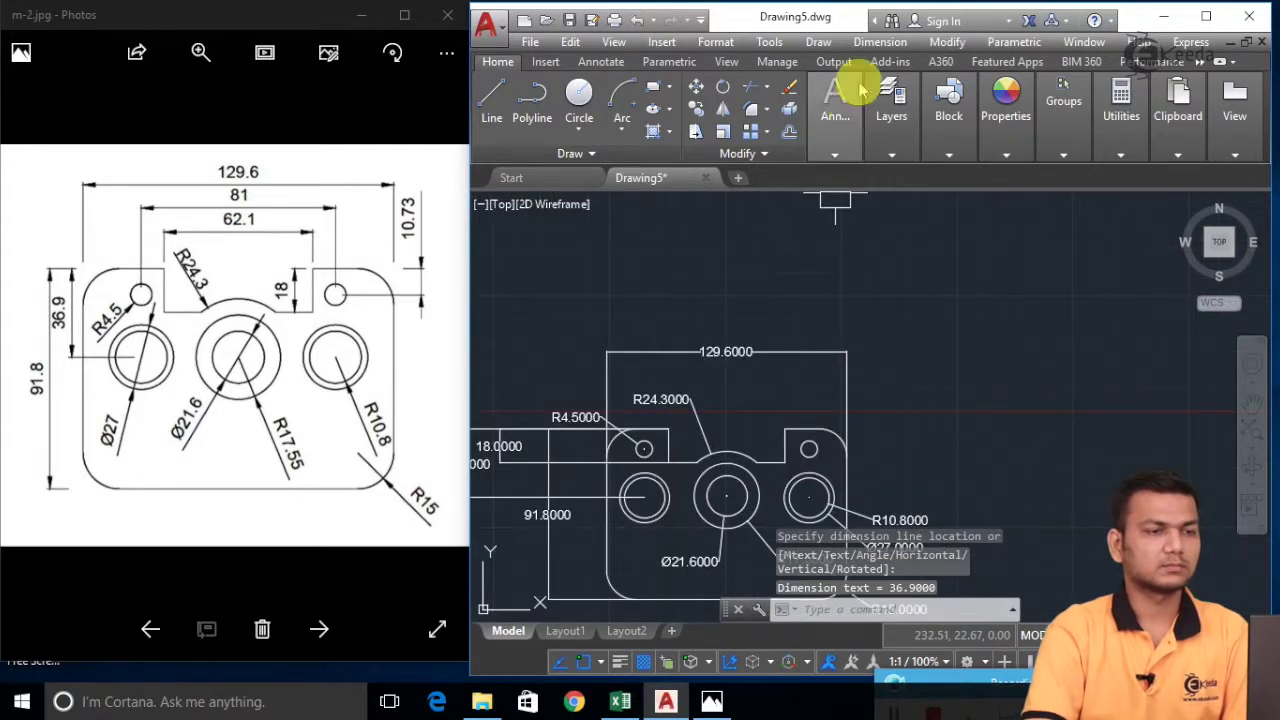
click(880, 42)
click(860, 85)
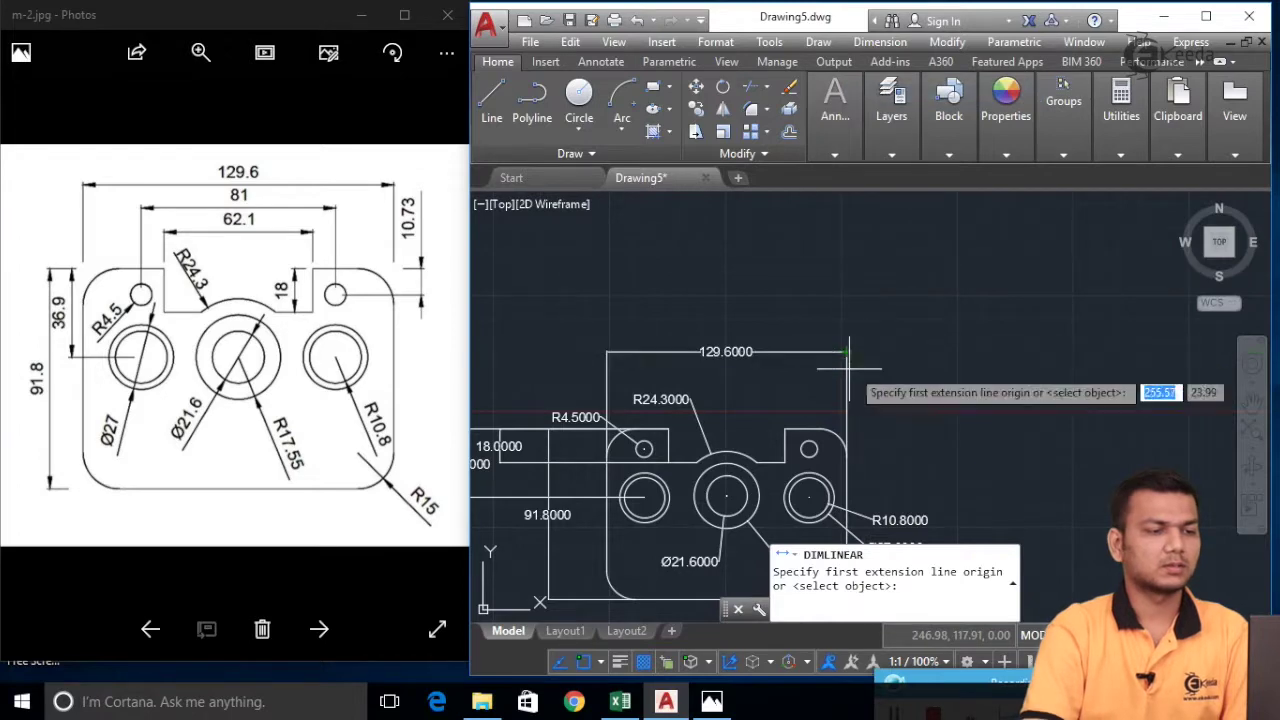
scroll(815, 438, up, 7)
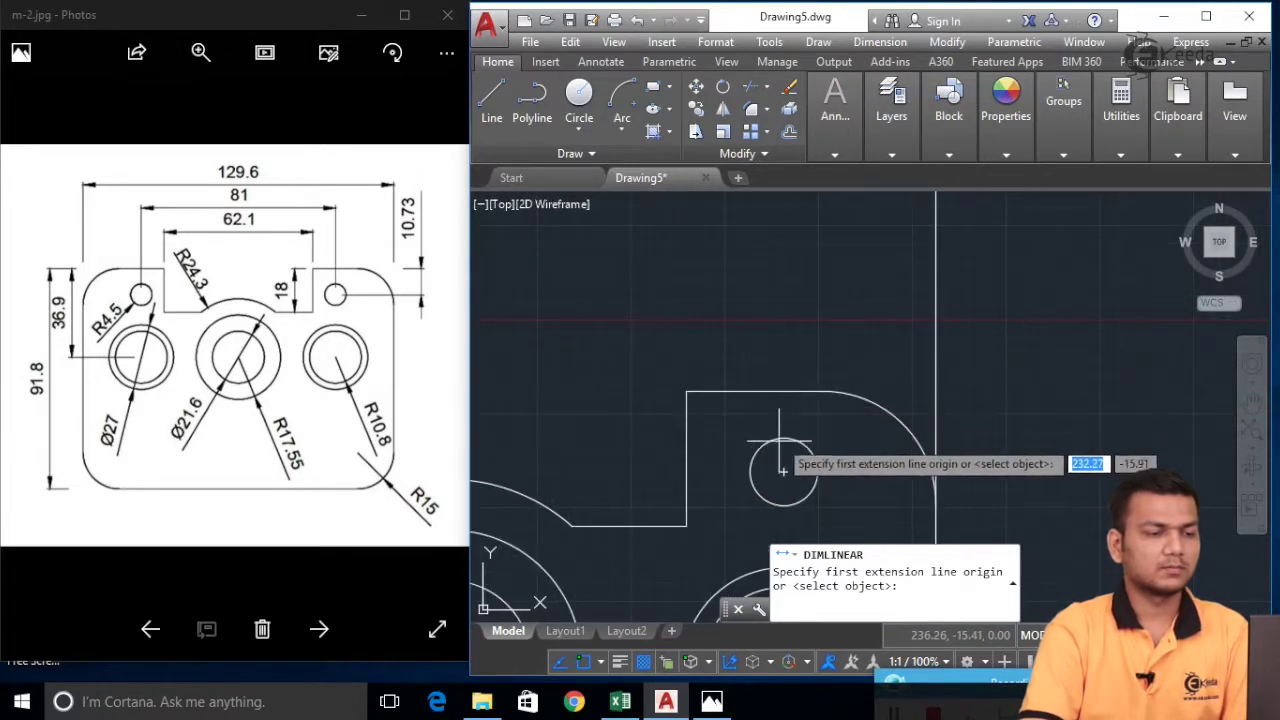
click(774, 392)
click(783, 468)
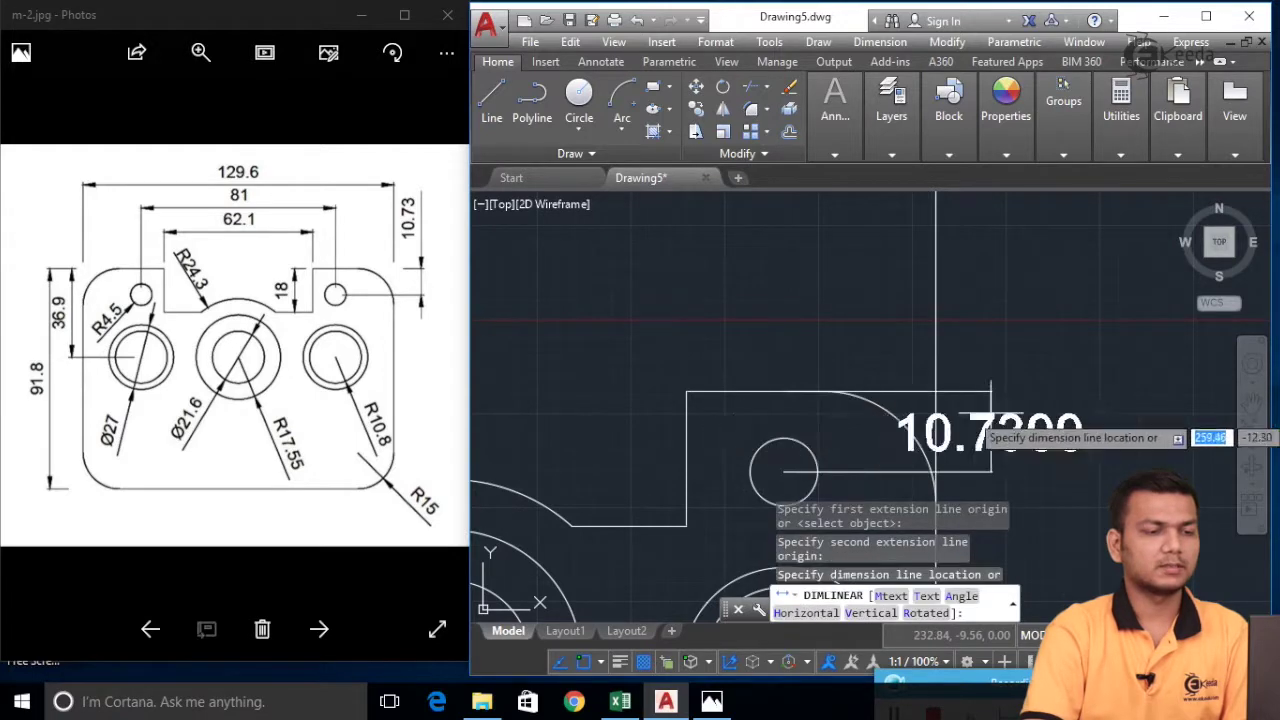
click(1080, 428)
- Try to add a horizontal linear dimension for the top notch's width between its two upper corners
scroll(1080, 428, down, 2)
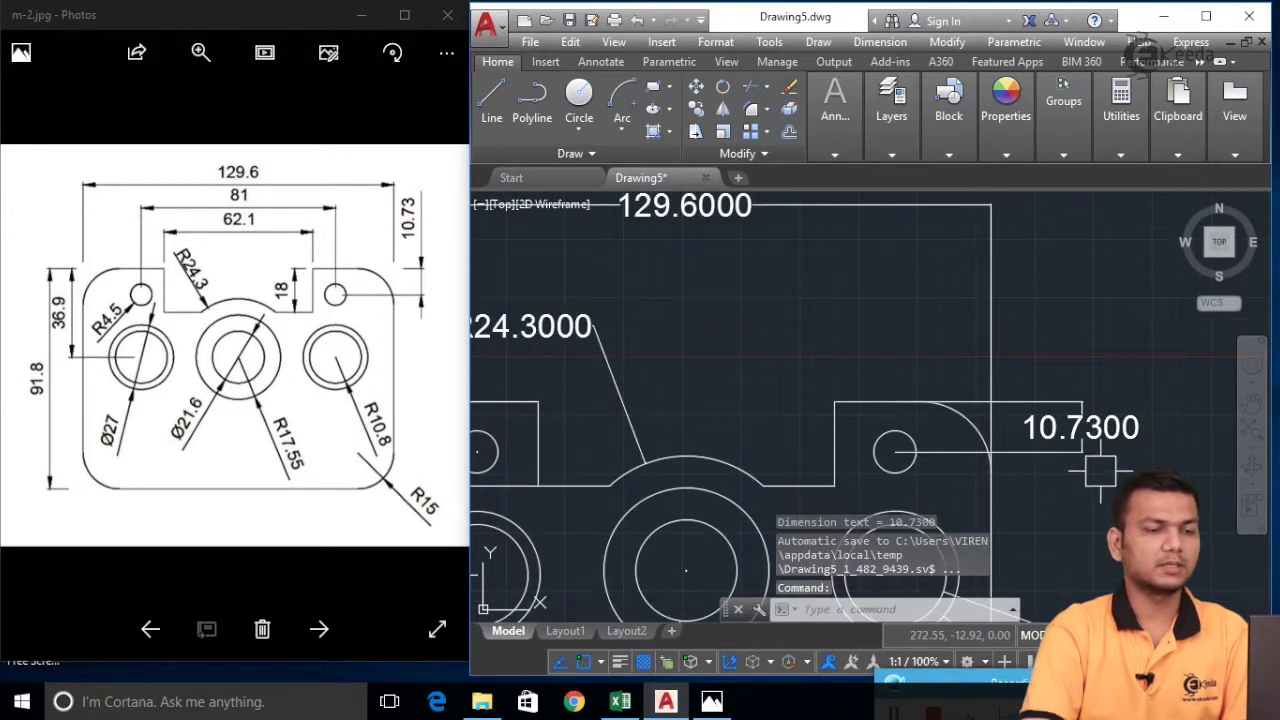
scroll(1100, 472, down, 3)
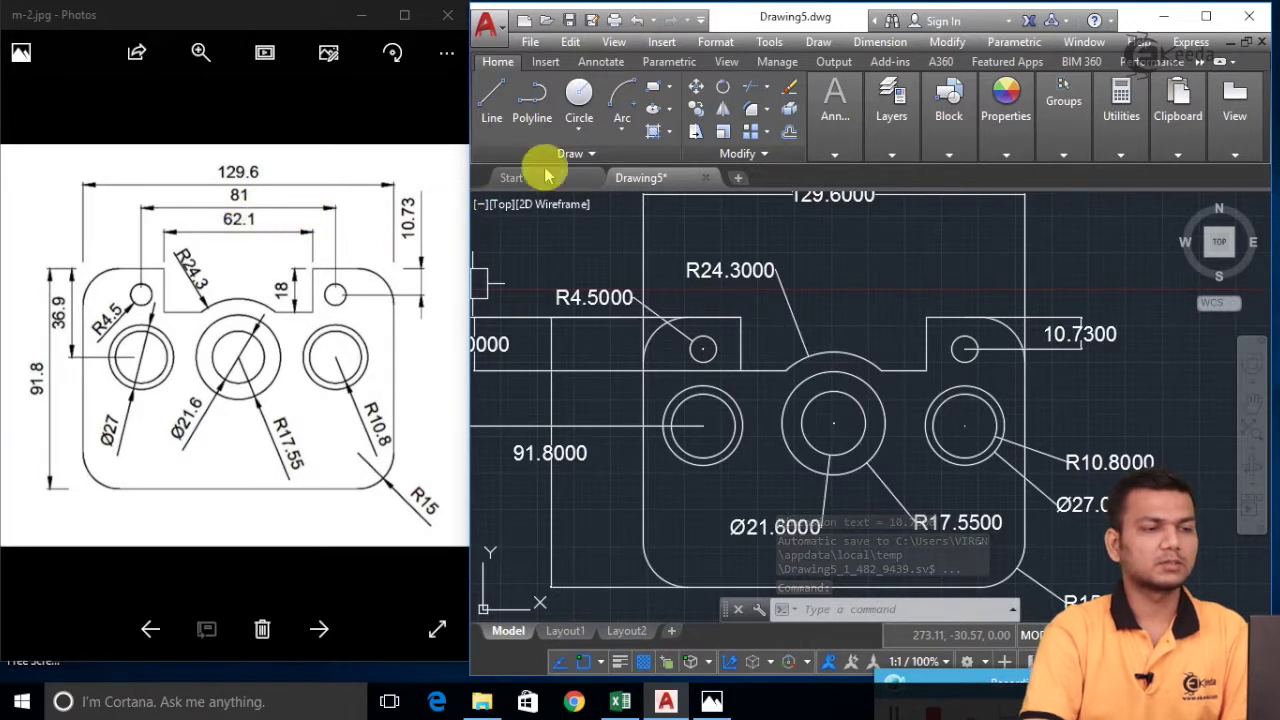
click(880, 42)
click(890, 92)
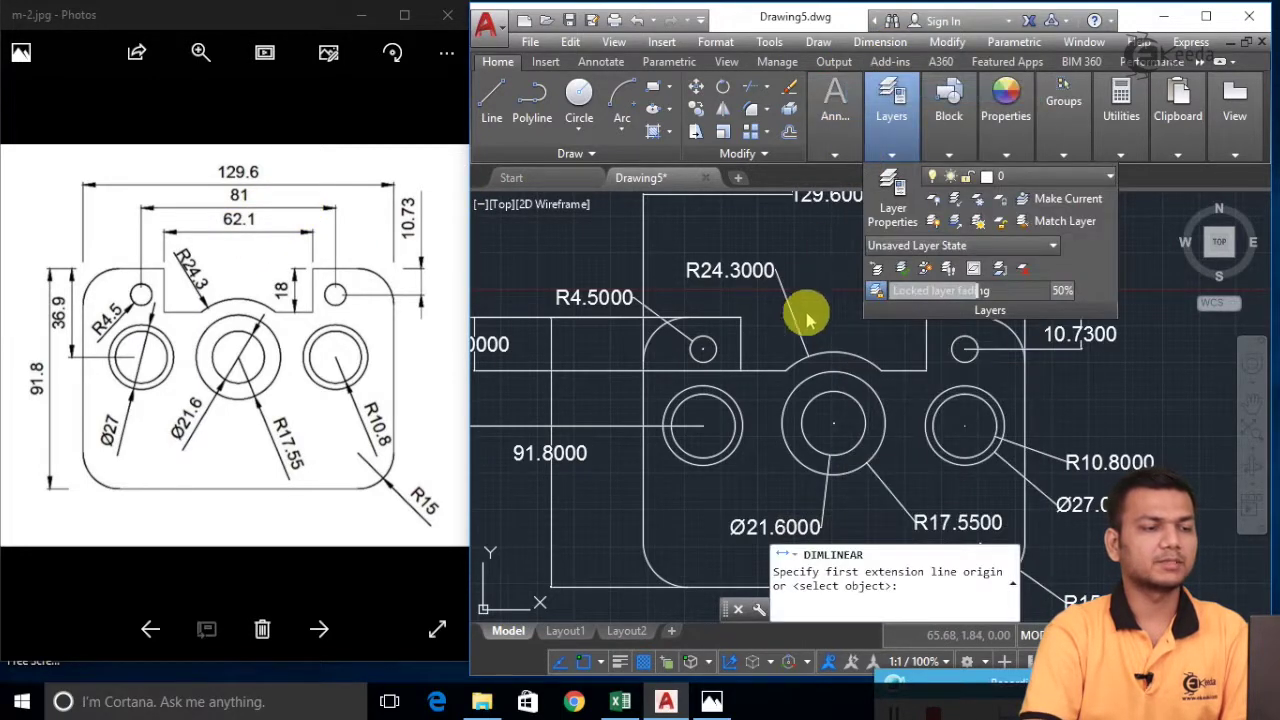
click(744, 316)
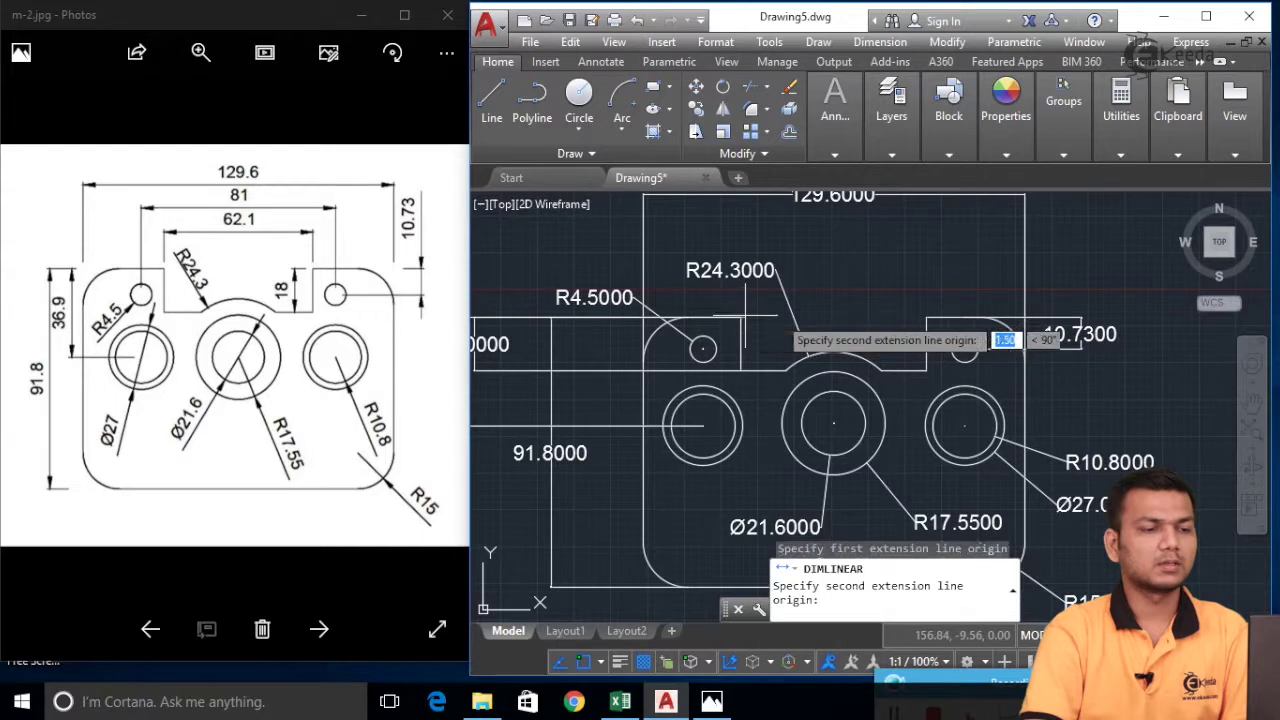
click(925, 317)
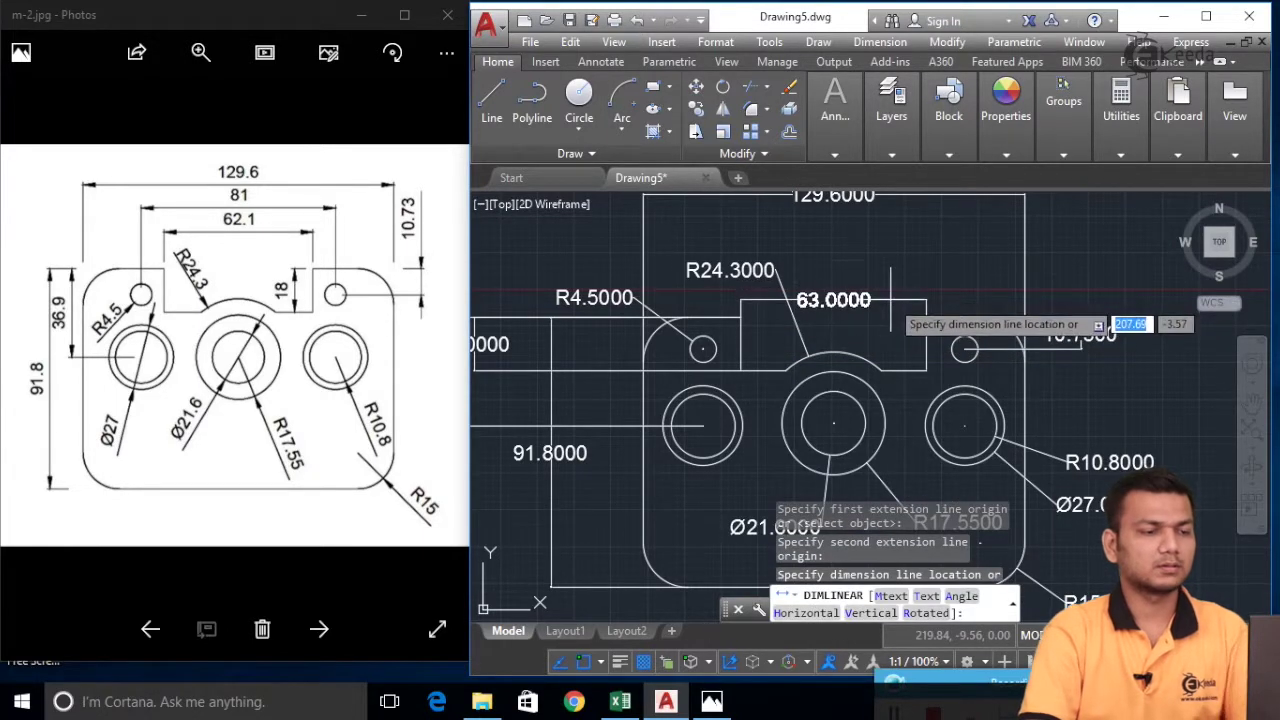
key(Escape)
key(Escape)
key(Escape)
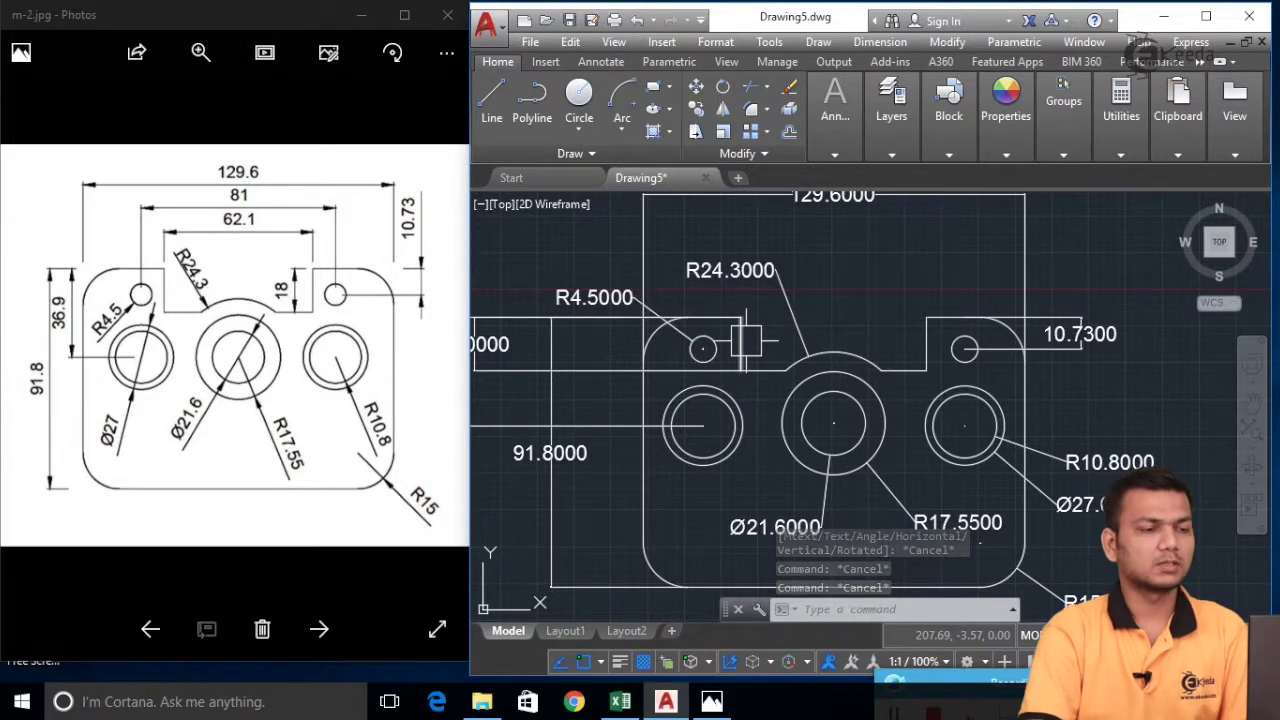
- Erase the two vertical sides of the top notch
middle_drag(980, 541, 997, 506)
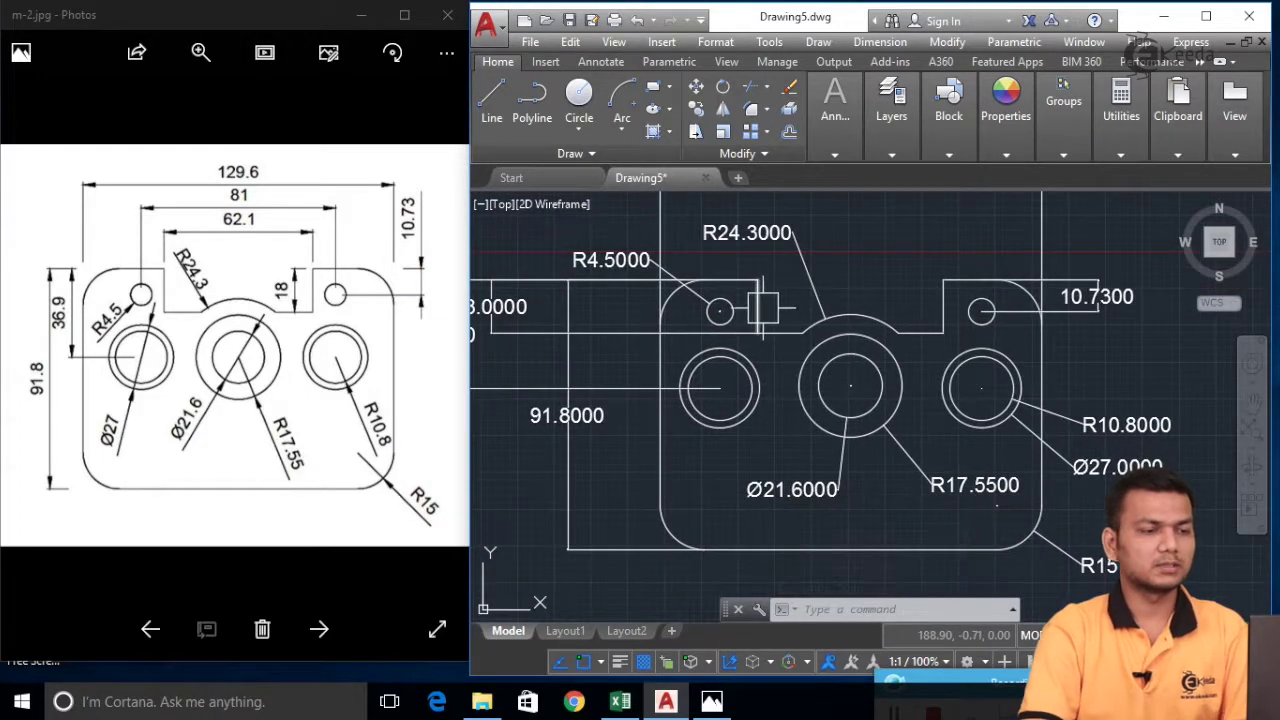
click(760, 305)
key(Delete)
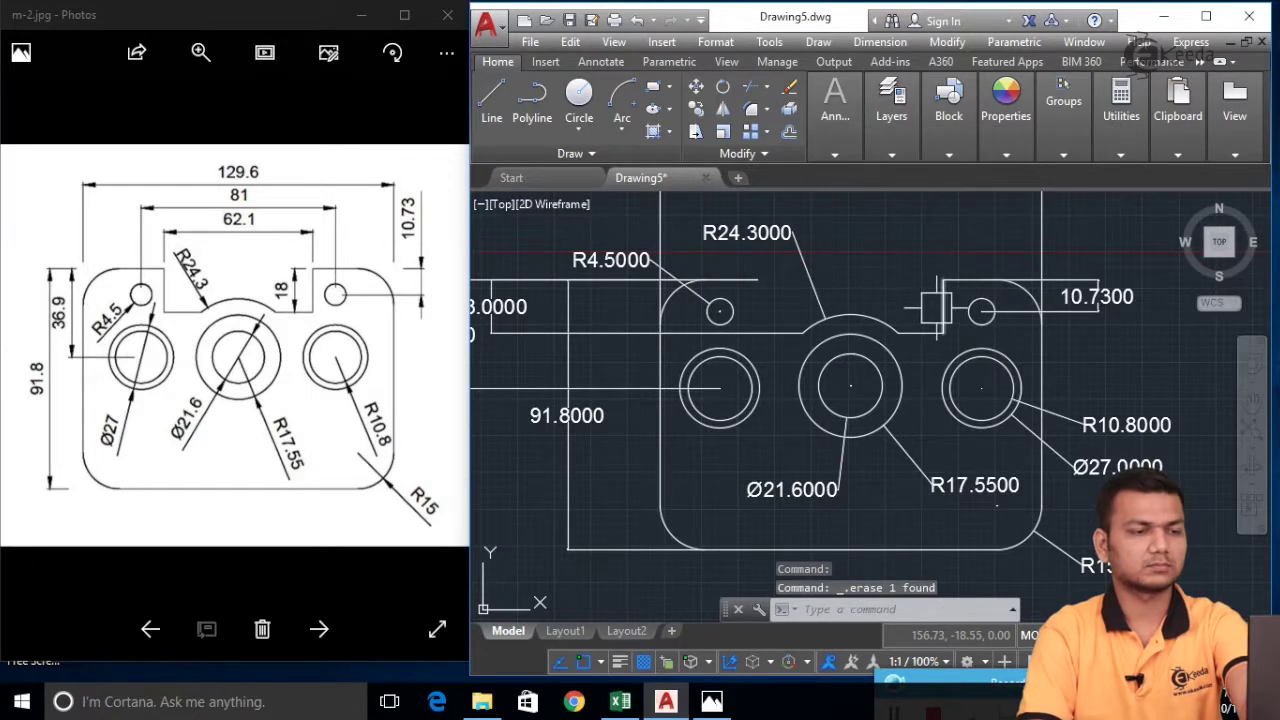
- Draw a vertical helper line from the midpoint of the R24.3 arc up to the level of the plate's top edge
text(l)
key(Return)
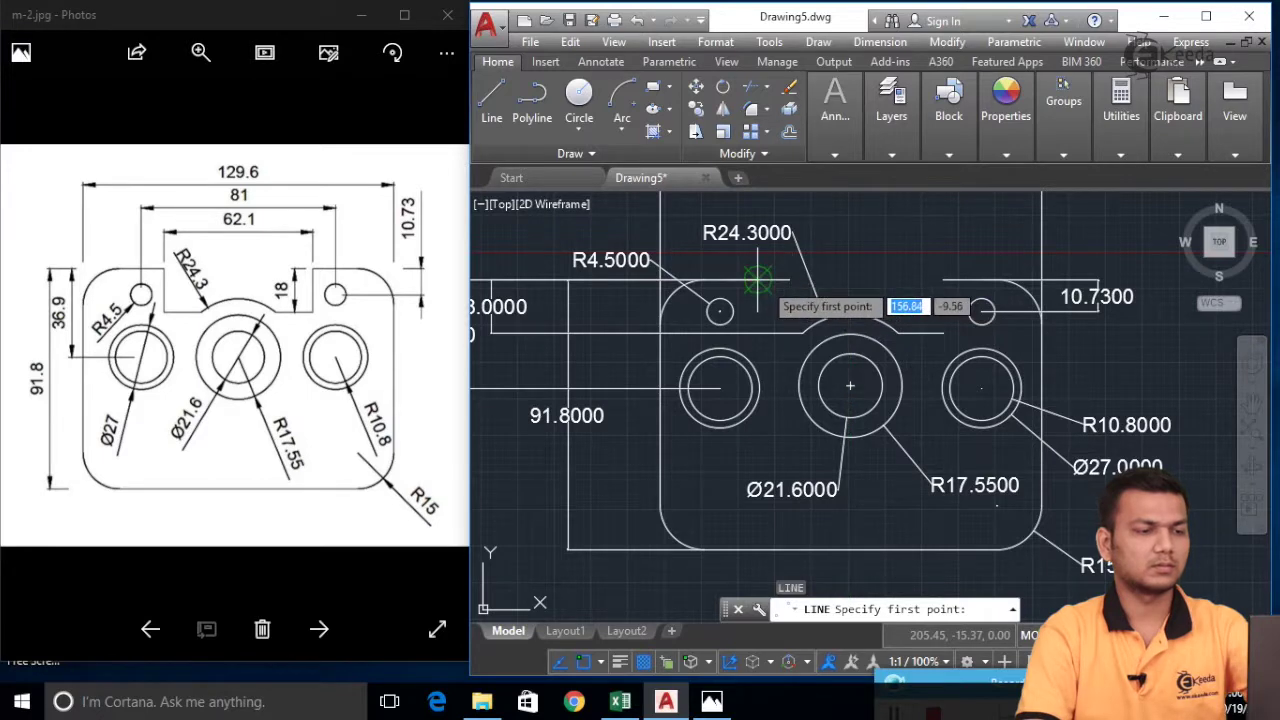
key(Escape)
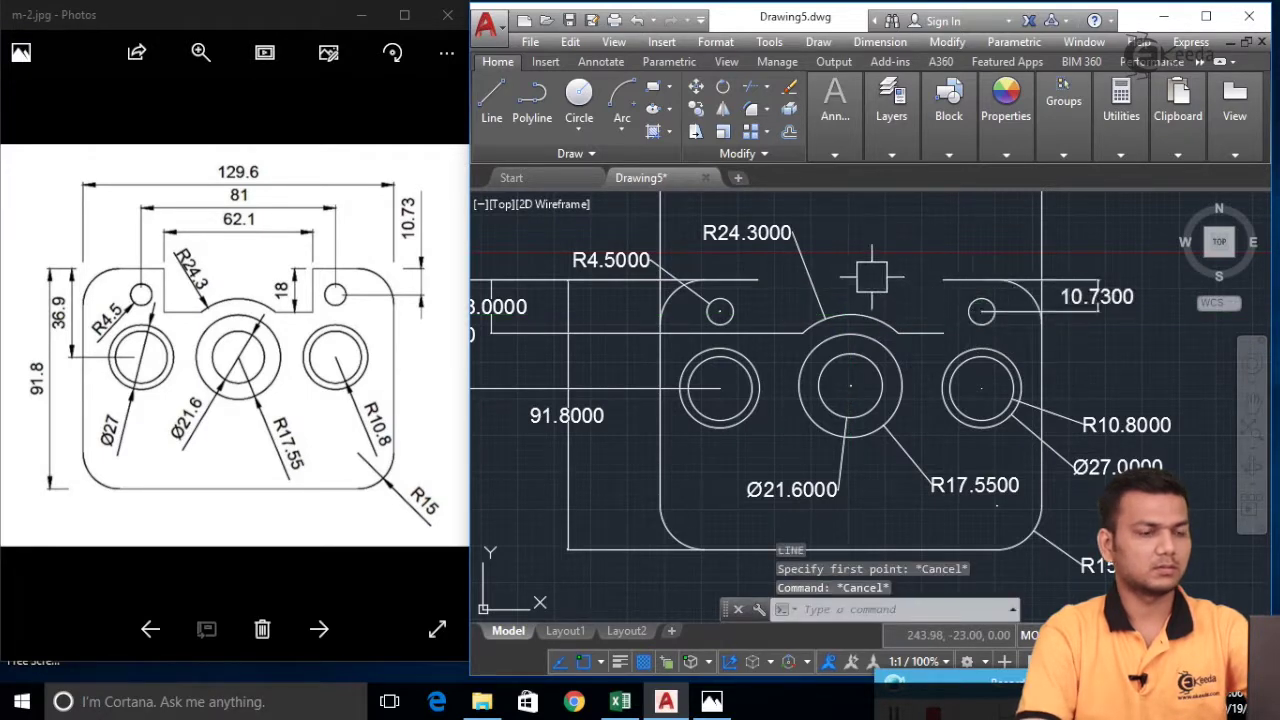
key(Return)
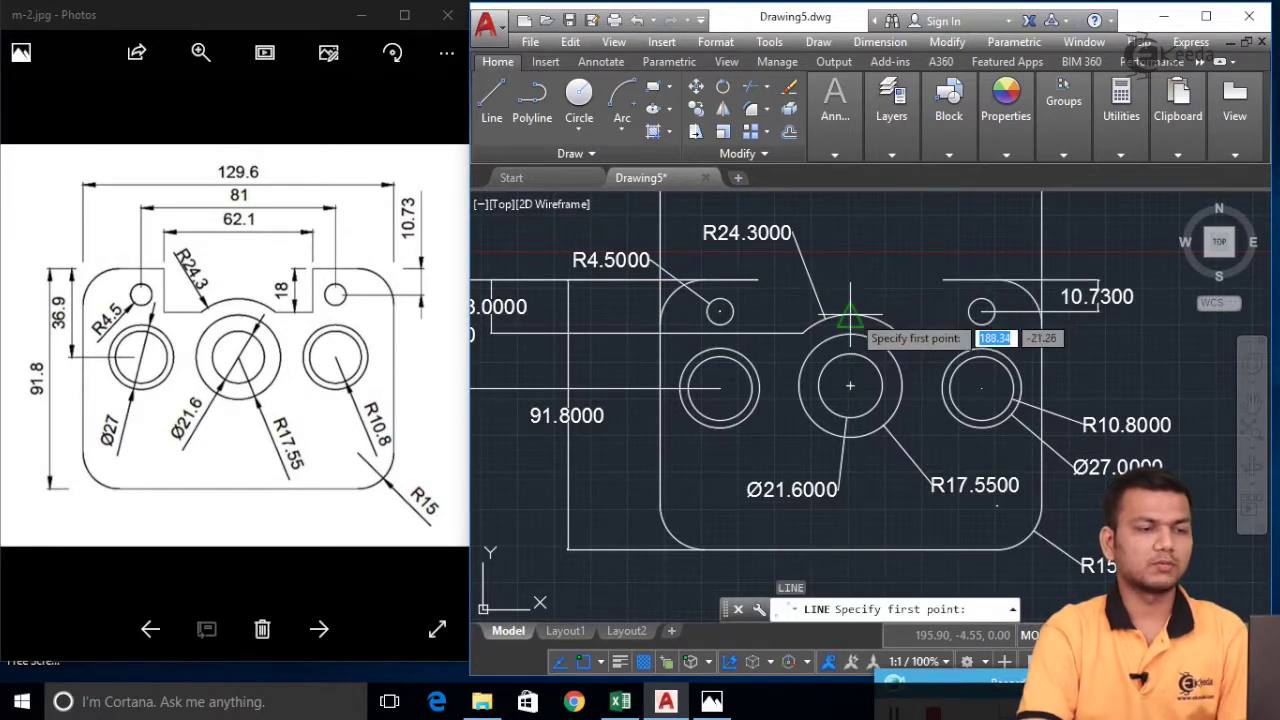
click(850, 316)
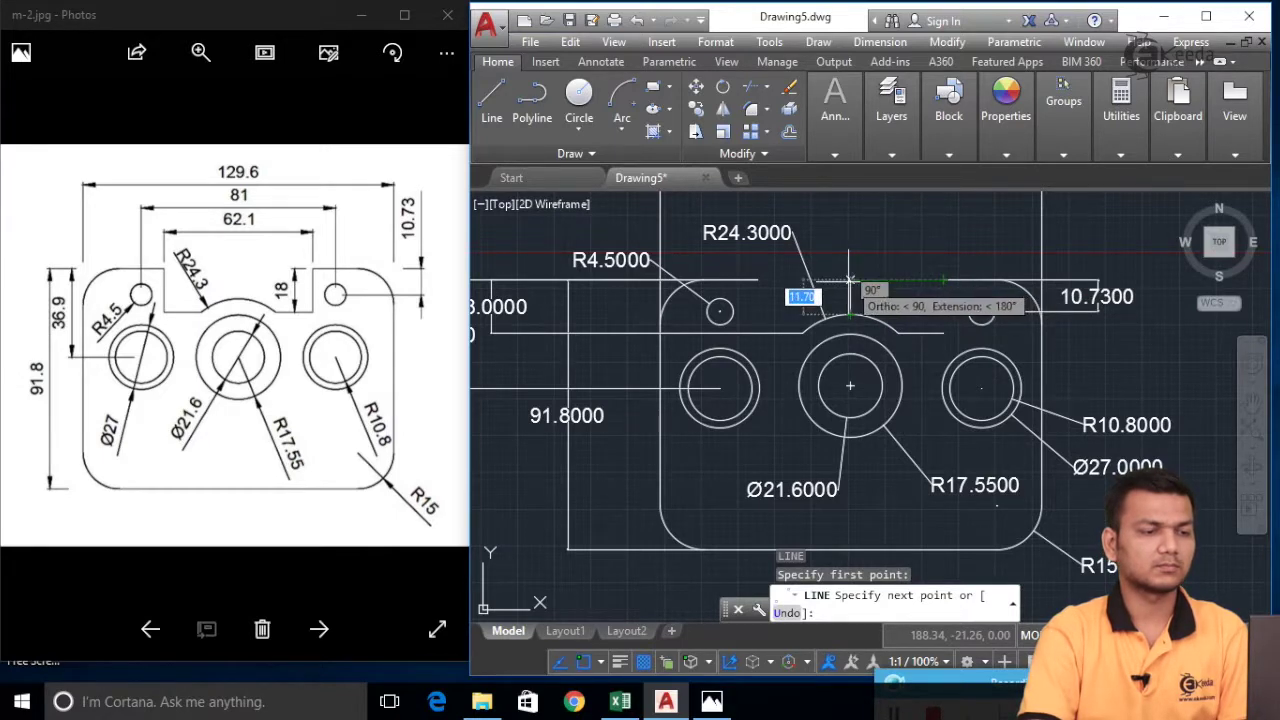
click(849, 280)
right_click(850, 280)
click(889, 290)
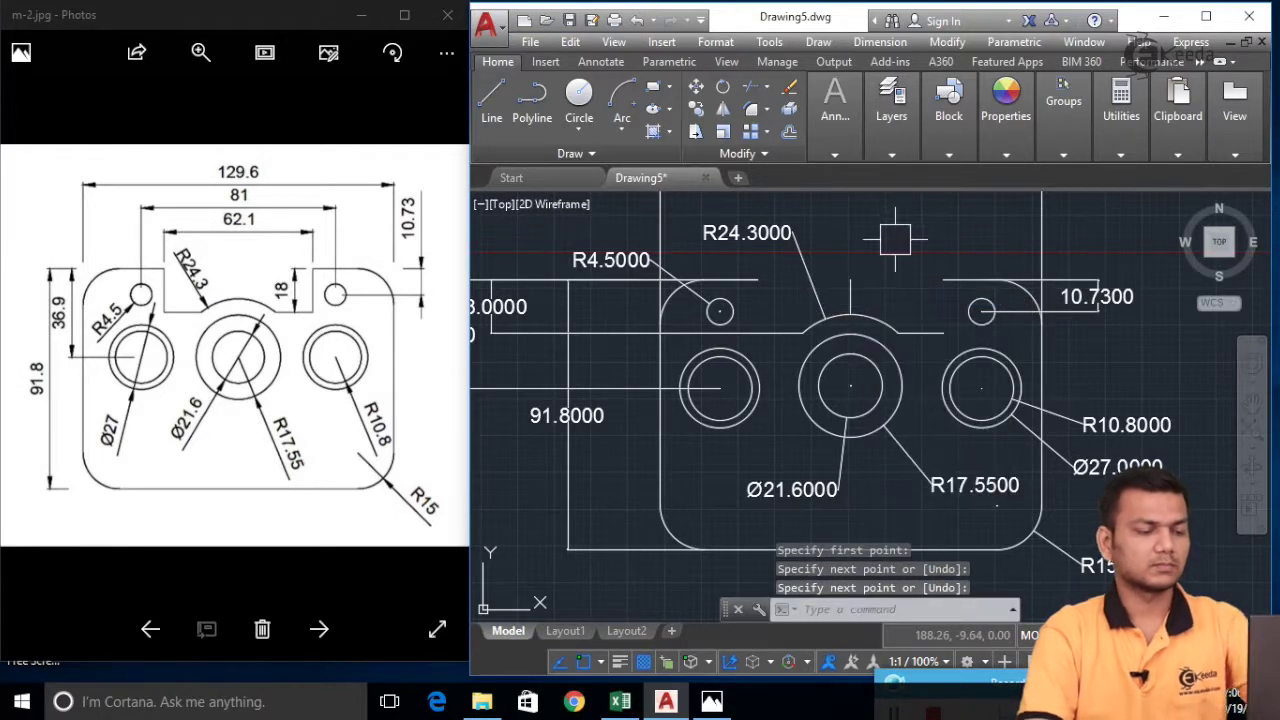
- Draw a horizontal helper line 31.05 mm to the right from the upper end of the vertical helper line
key(Return)
click(850, 280)
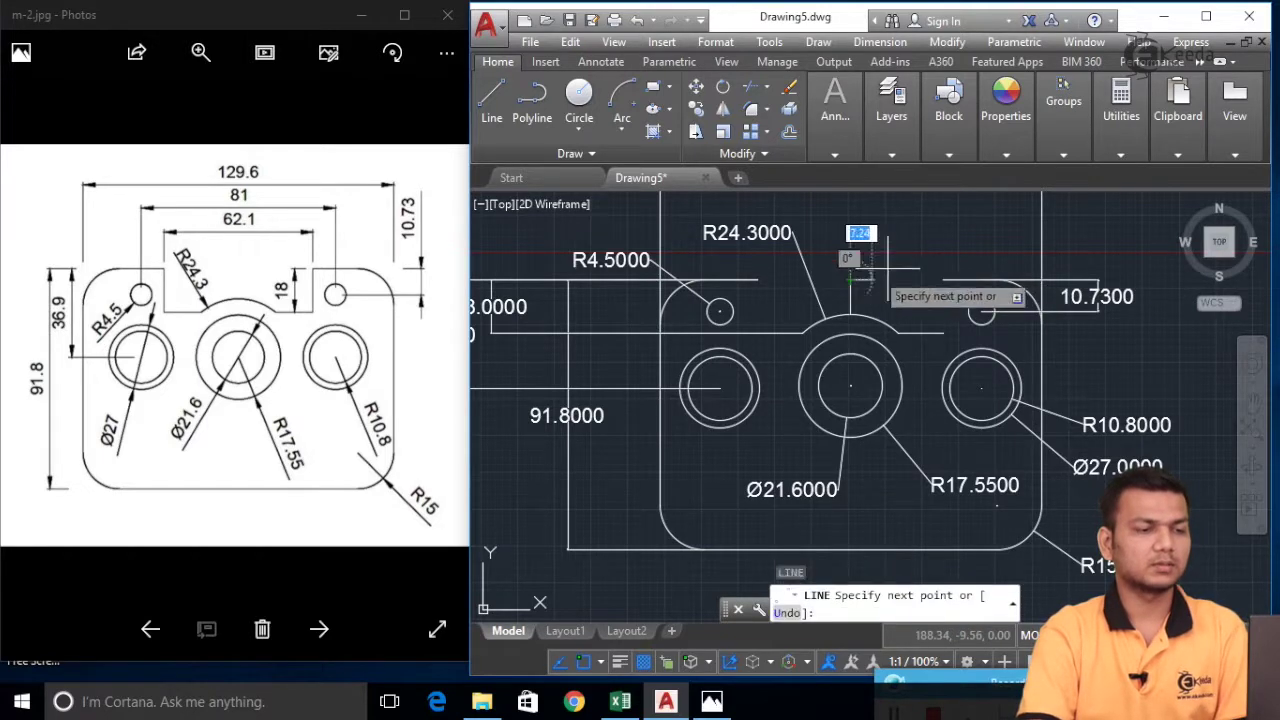
text(31)
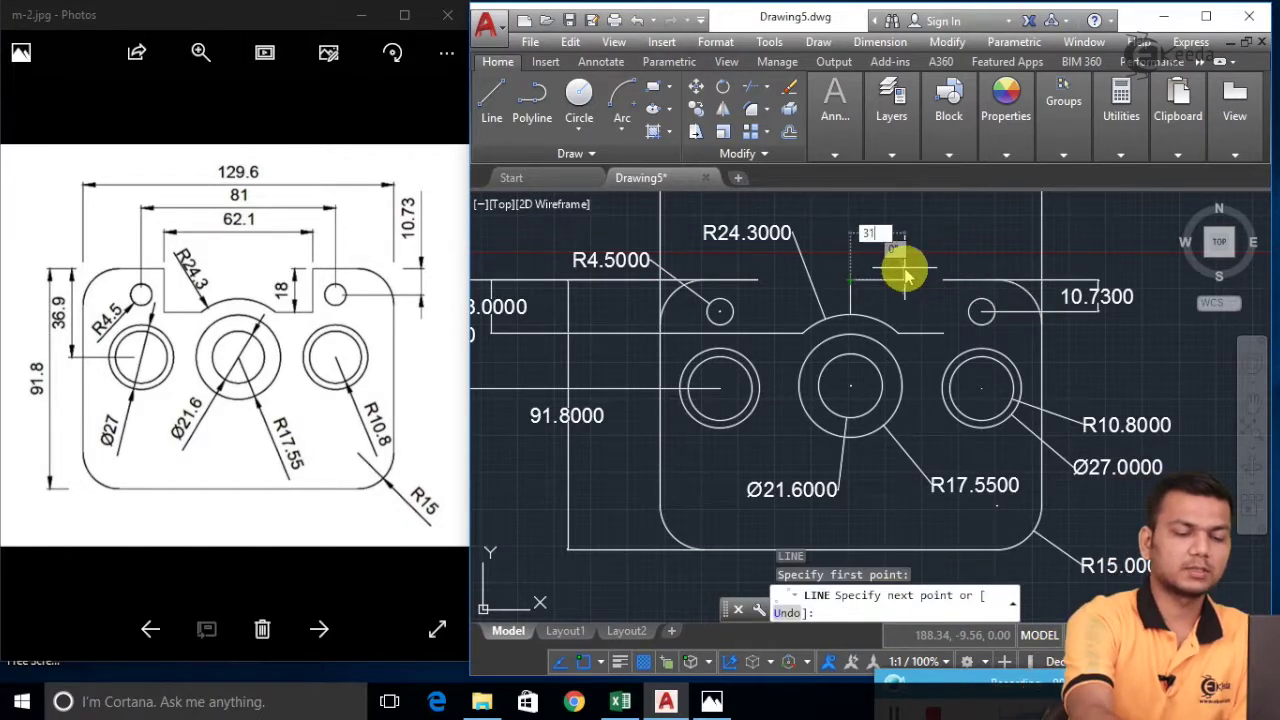
key(Return)
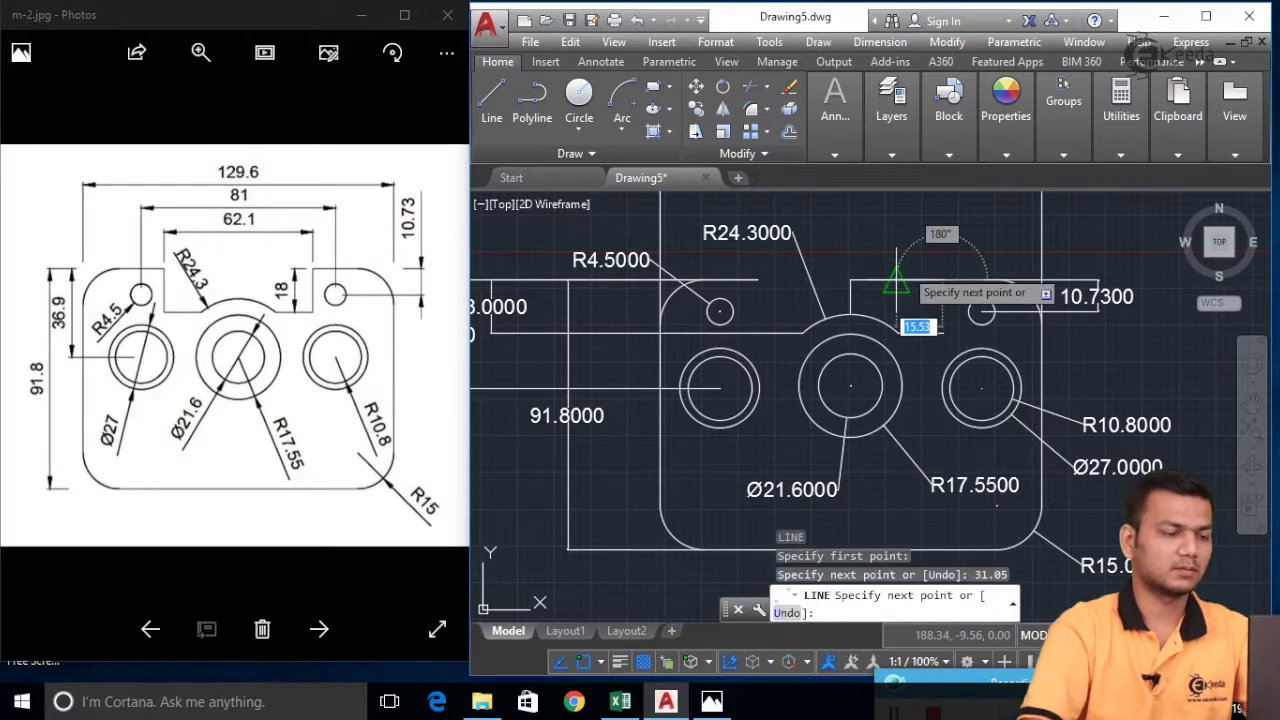
key(Escape)
key(Escape)
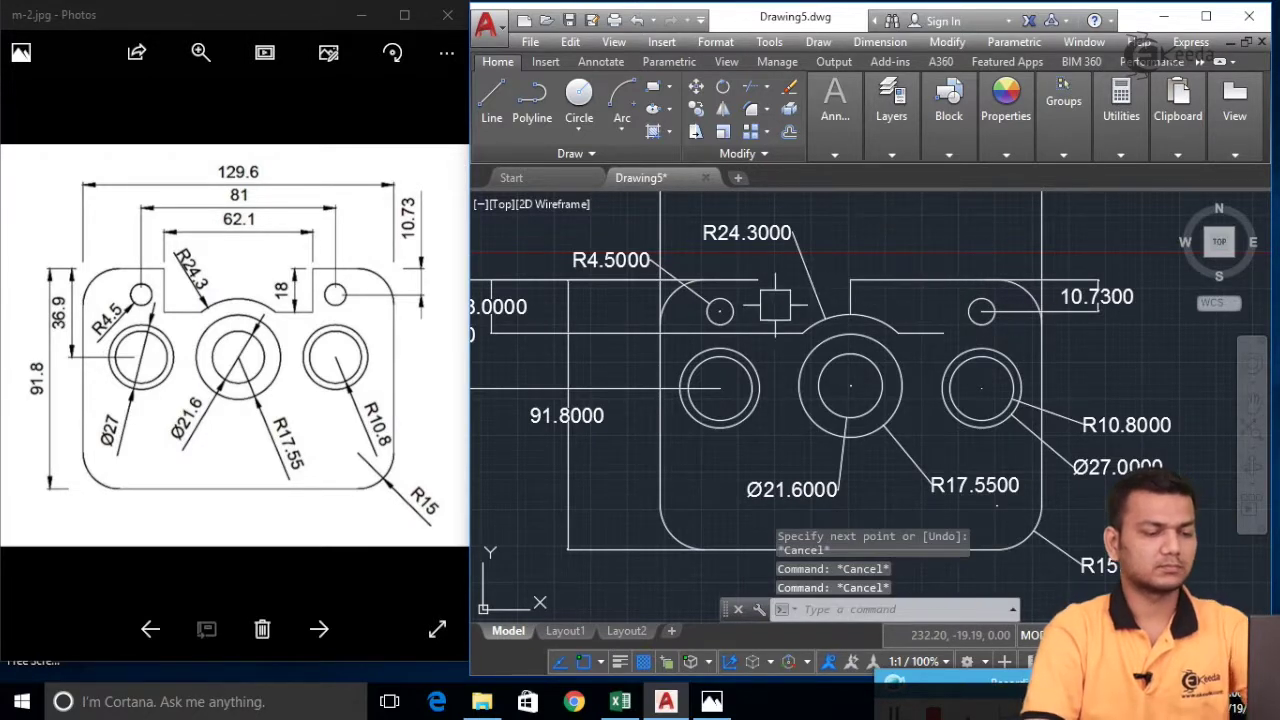
- Draw the notch's right side as a vertical line from the horizontal helper line's right end down to the notch floor
key(Return)
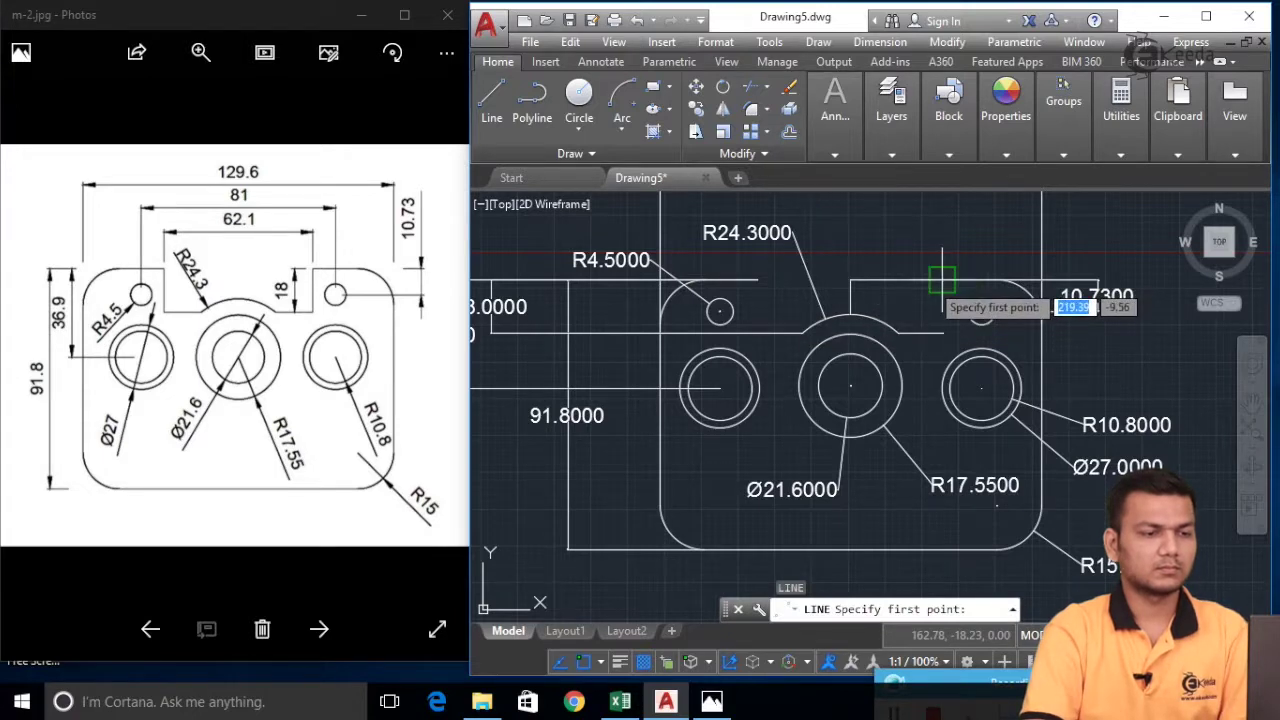
click(942, 280)
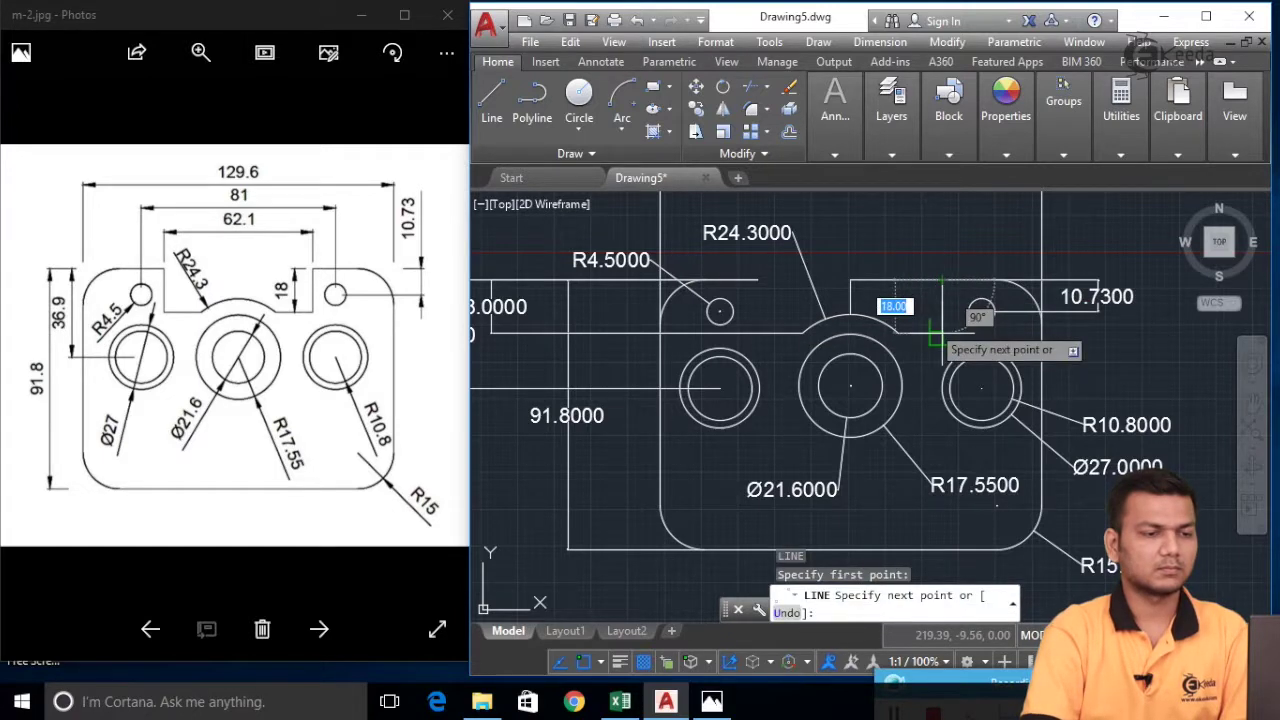
click(935, 336)
right_click(934, 326)
click(962, 339)
- Trim the short end of the notch floor line that overhangs the new right side
scroll(940, 248, up, 2)
scroll(943, 290, up, 3)
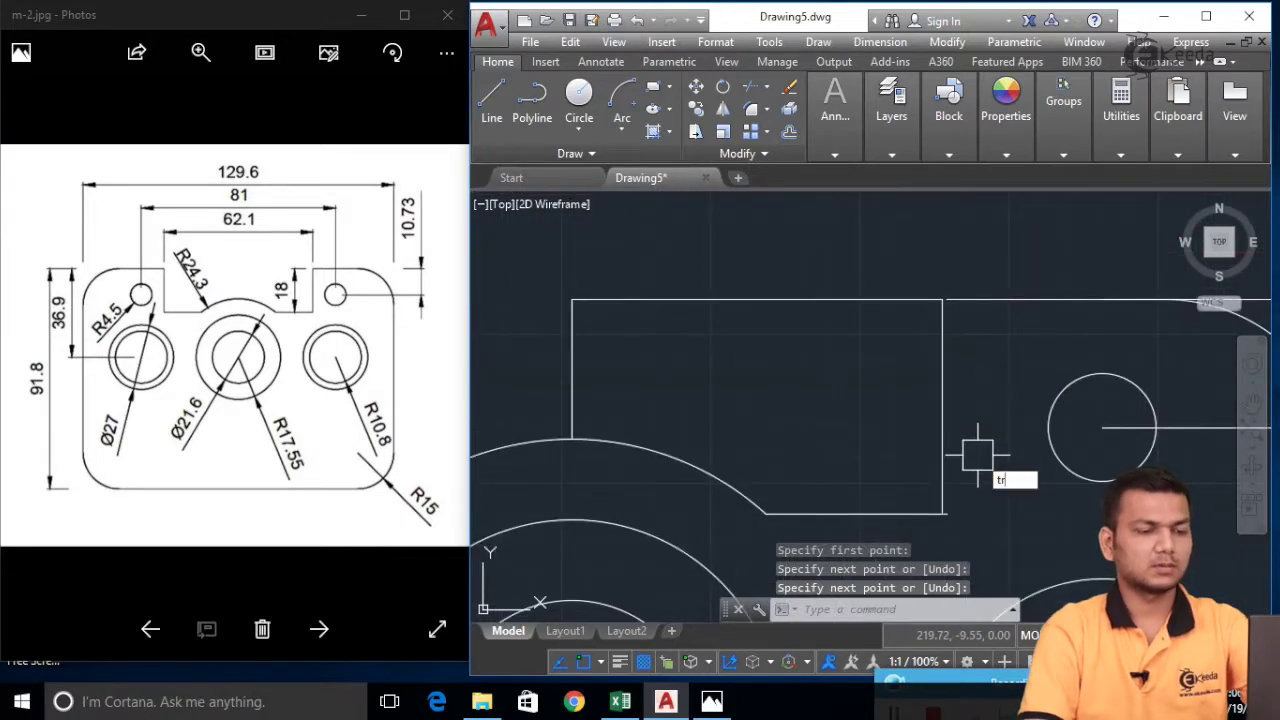
text(tr)
key(Return)
key(Return)
scroll(970, 452, up, 2)
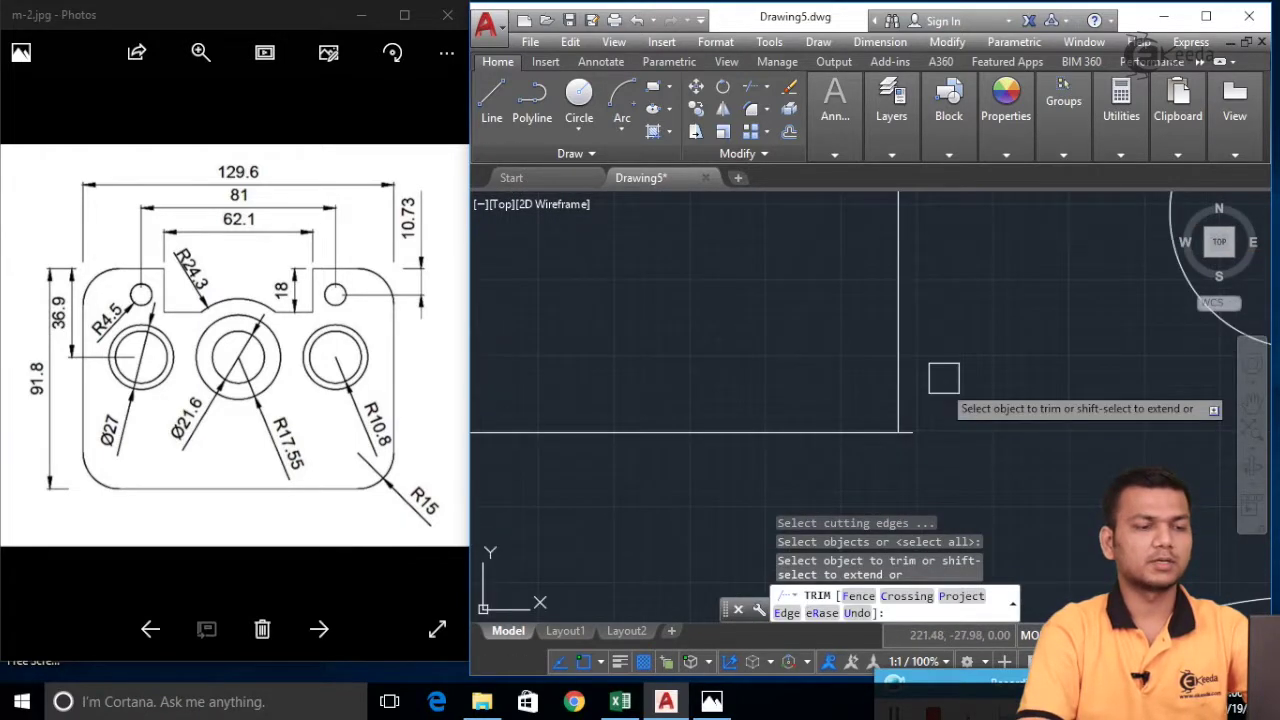
click(910, 432)
scroll(958, 386, down, 4)
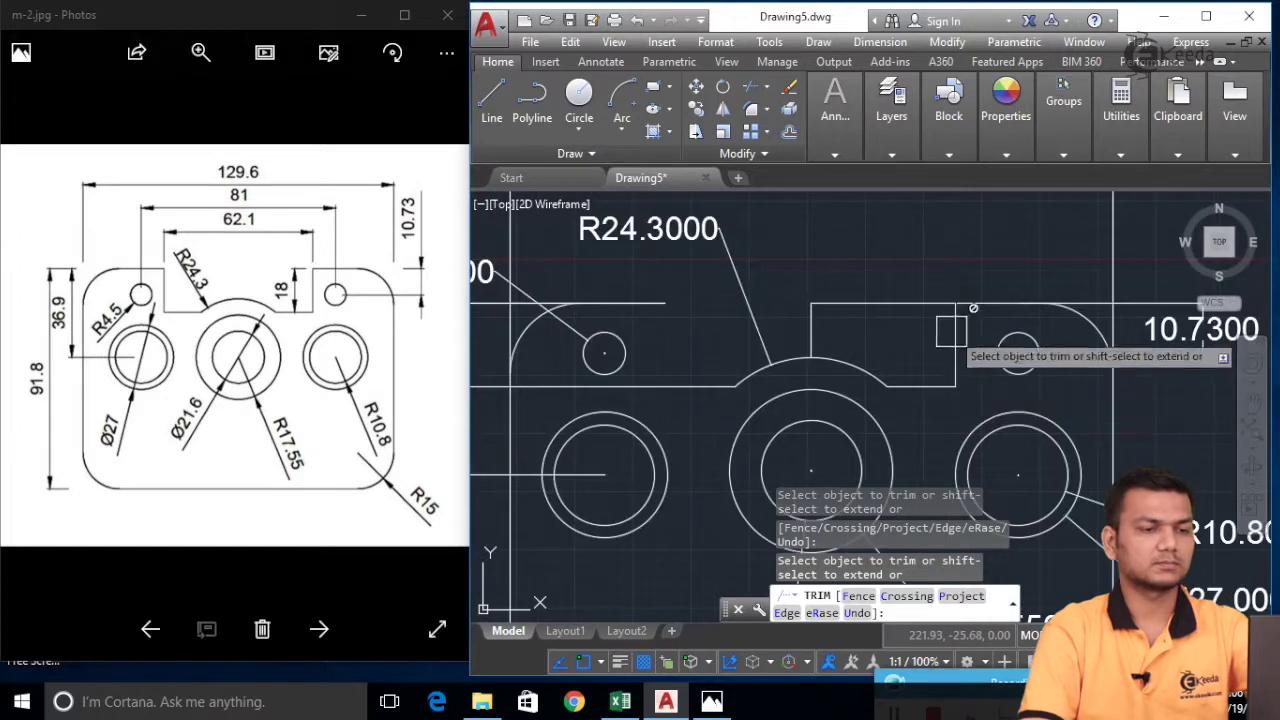
key(Escape)
key(Escape)
- Erase the 31.05 mm helper line and mirror the notch's right side about the vertical helper line, keeping the original
click(918, 302)
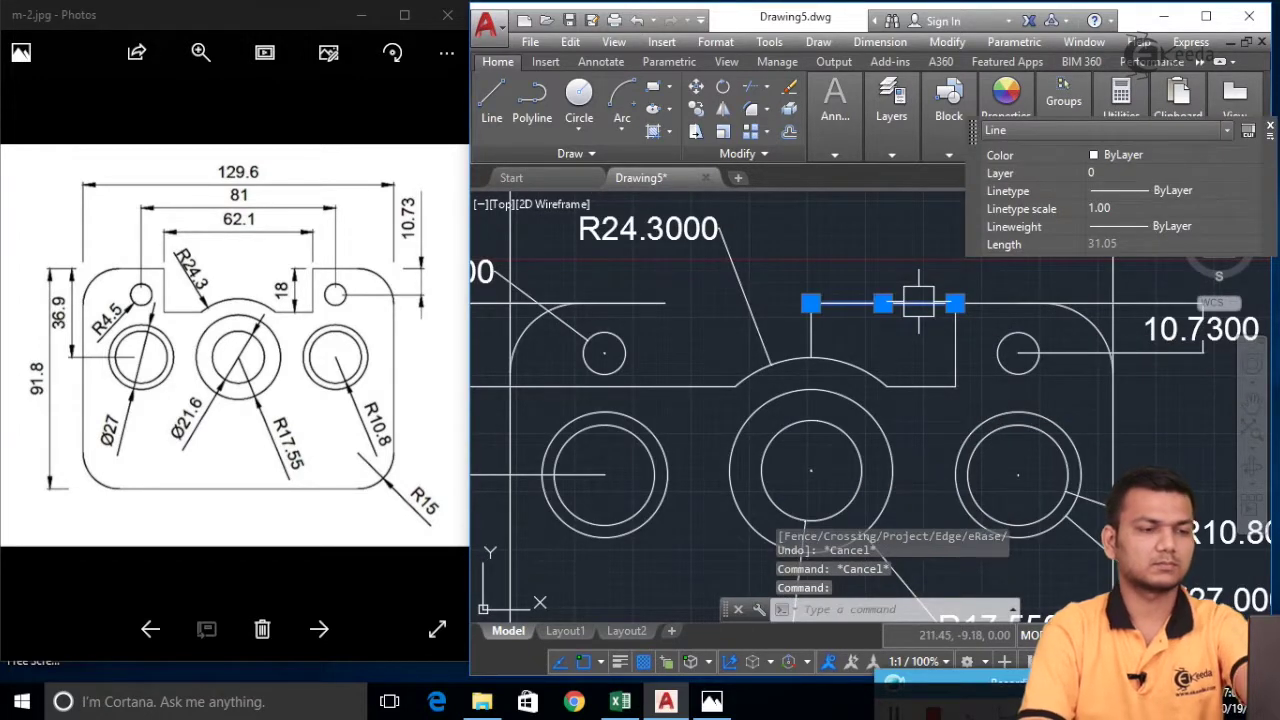
key(Delete)
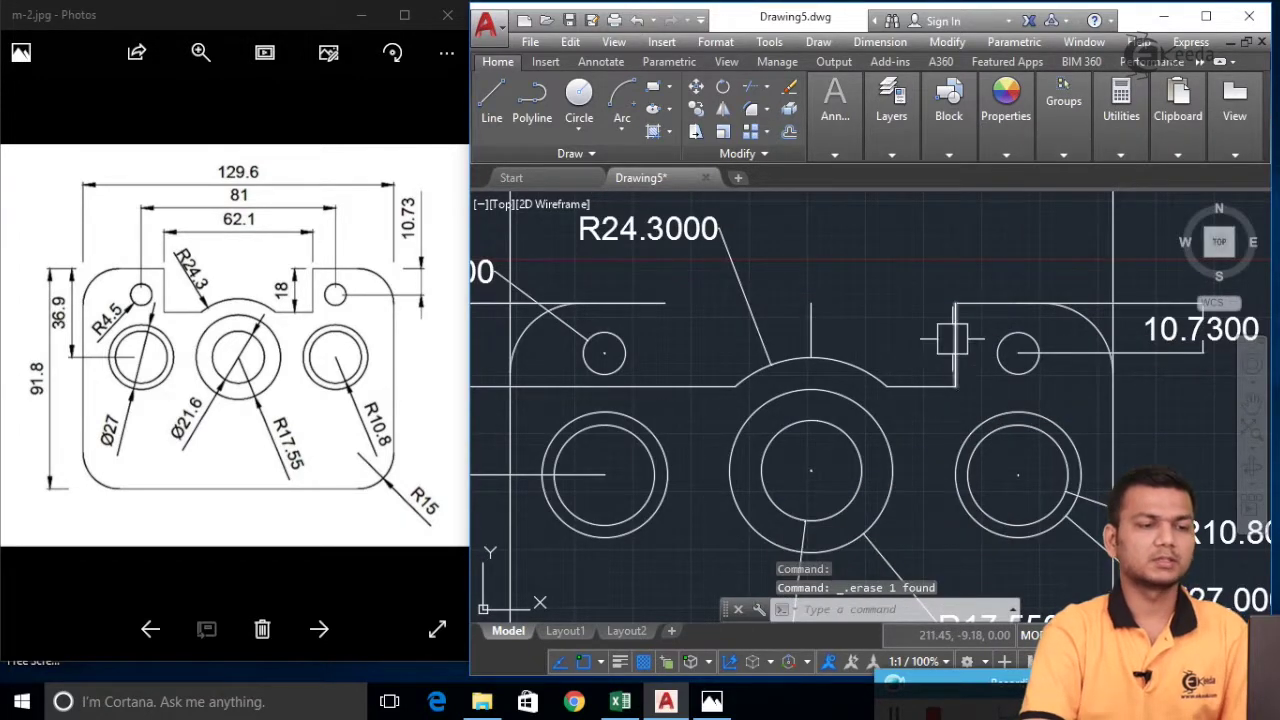
text(m)
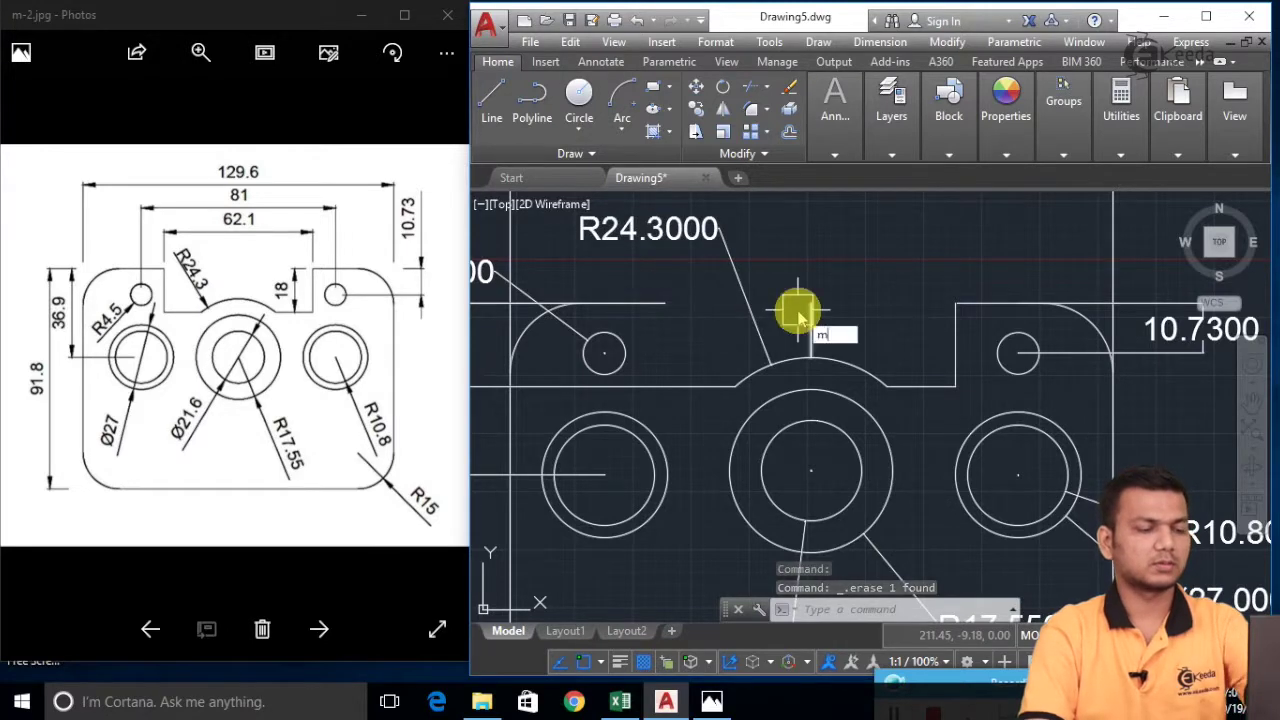
text(i)
key(Return)
click(948, 349)
key(Return)
click(810, 357)
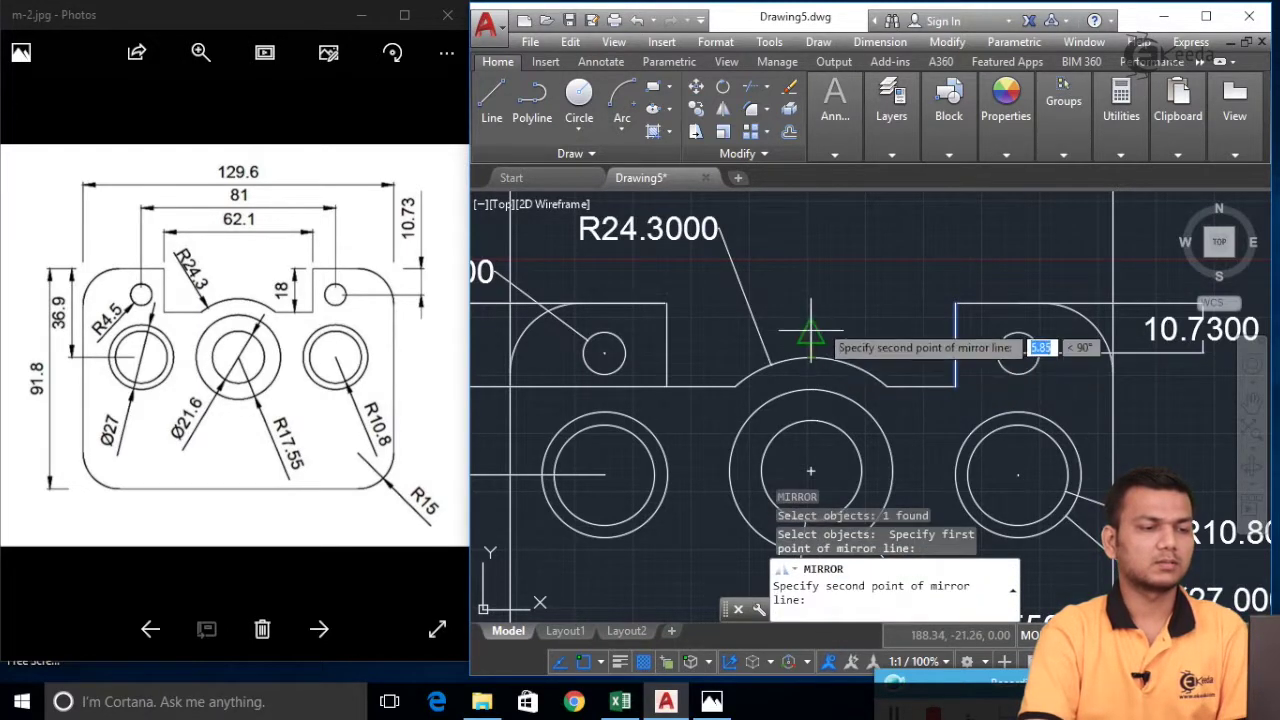
click(815, 307)
key(Return)
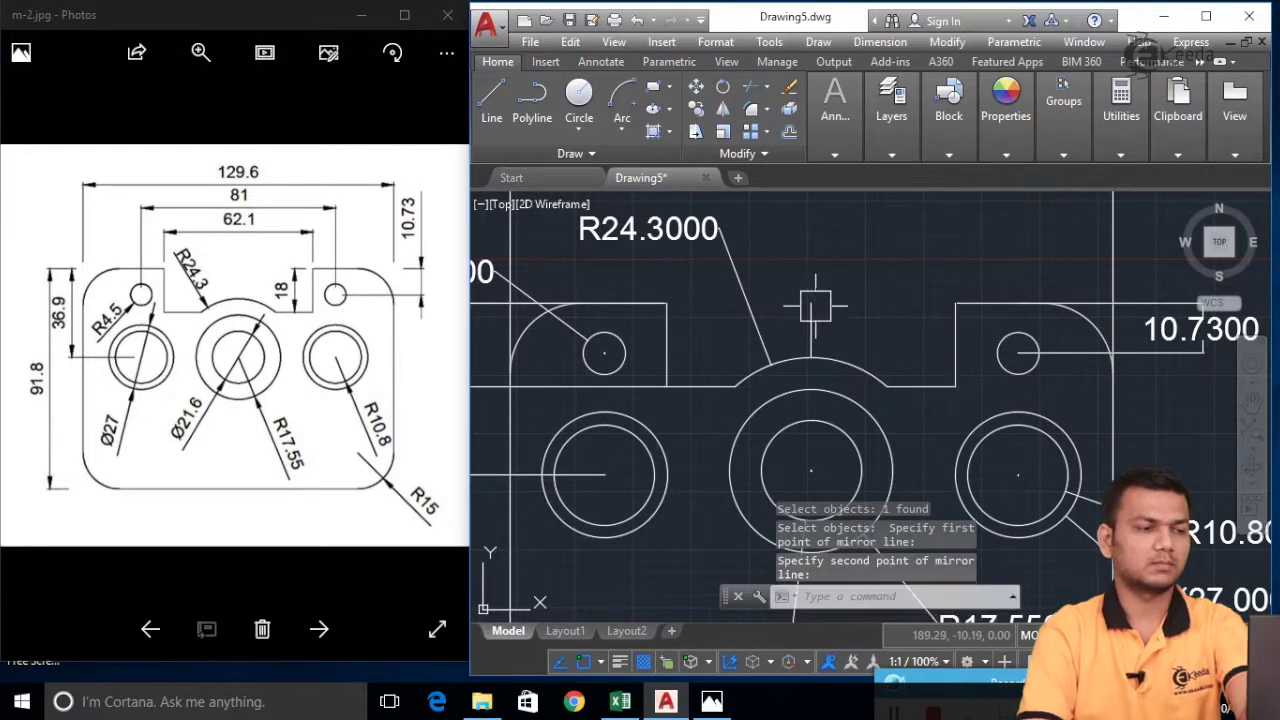
key(Return)
scroll(706, 337, down, 2)
scroll(692, 378, up, 4)
scroll(692, 378, down, 3)
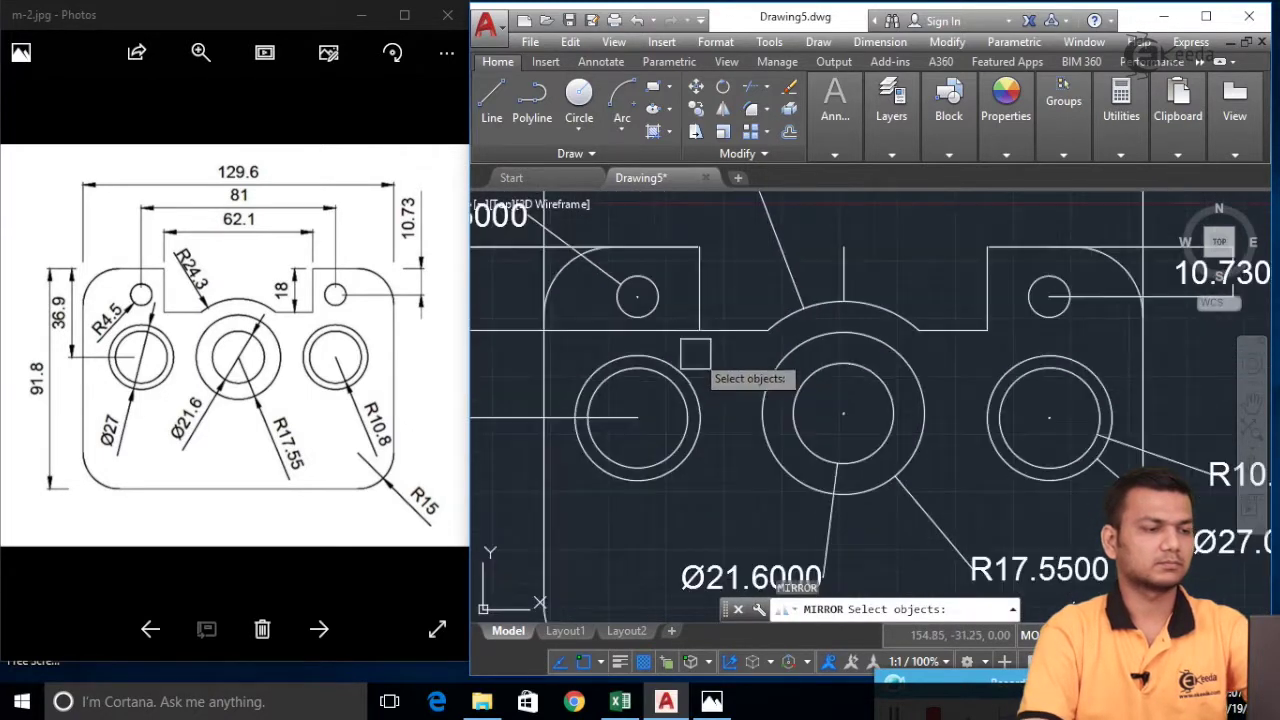
scroll(731, 360, up, 3)
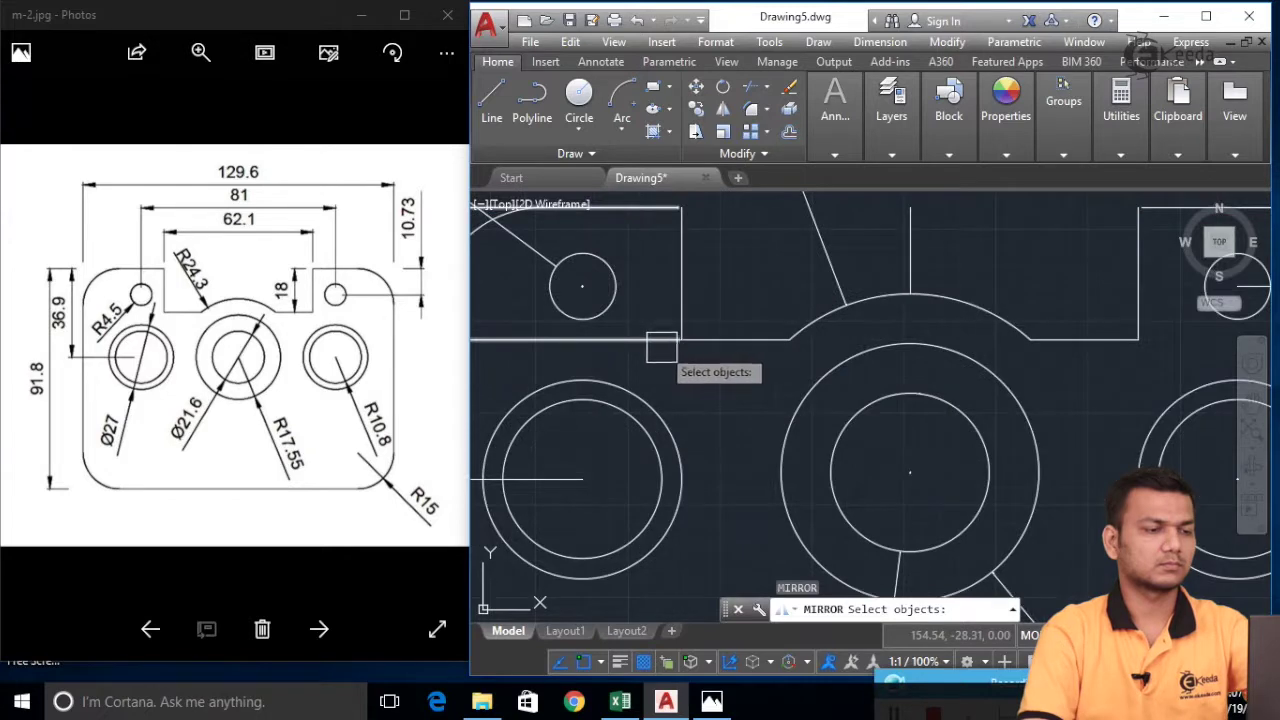
scroll(661, 347, up, 4)
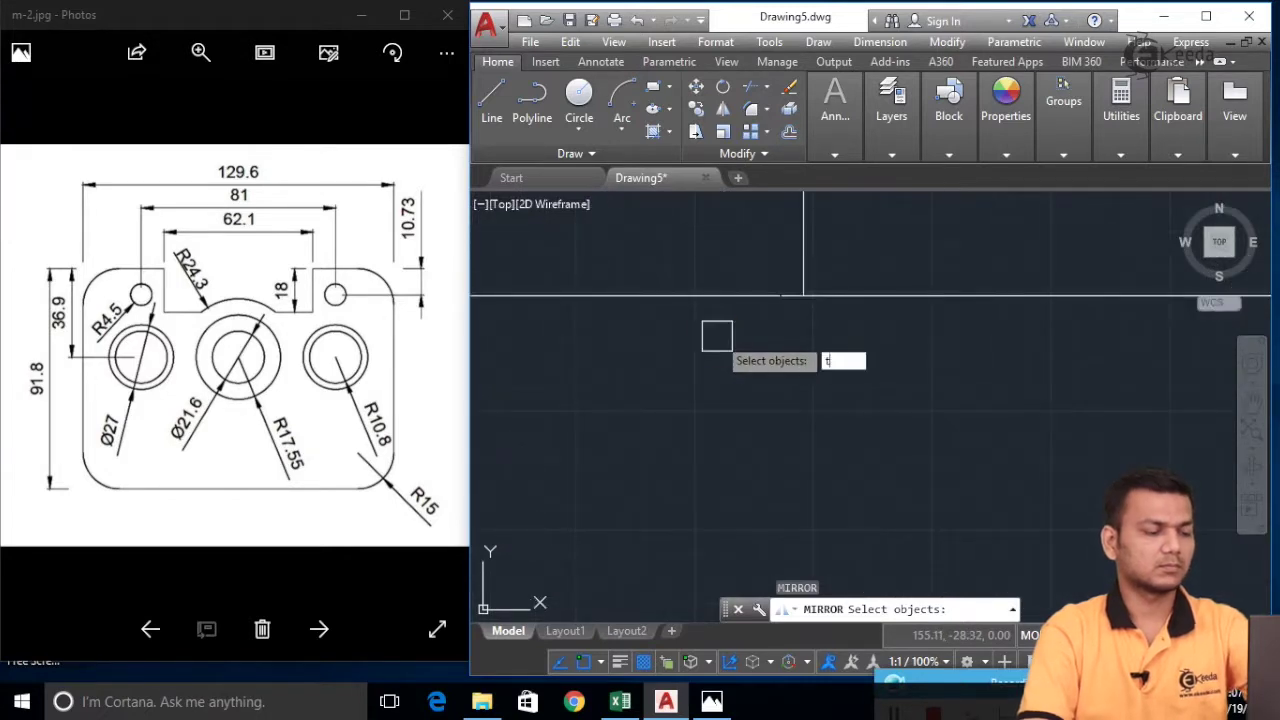
text(t)
key(Return)
scroll(771, 306, up, 2)
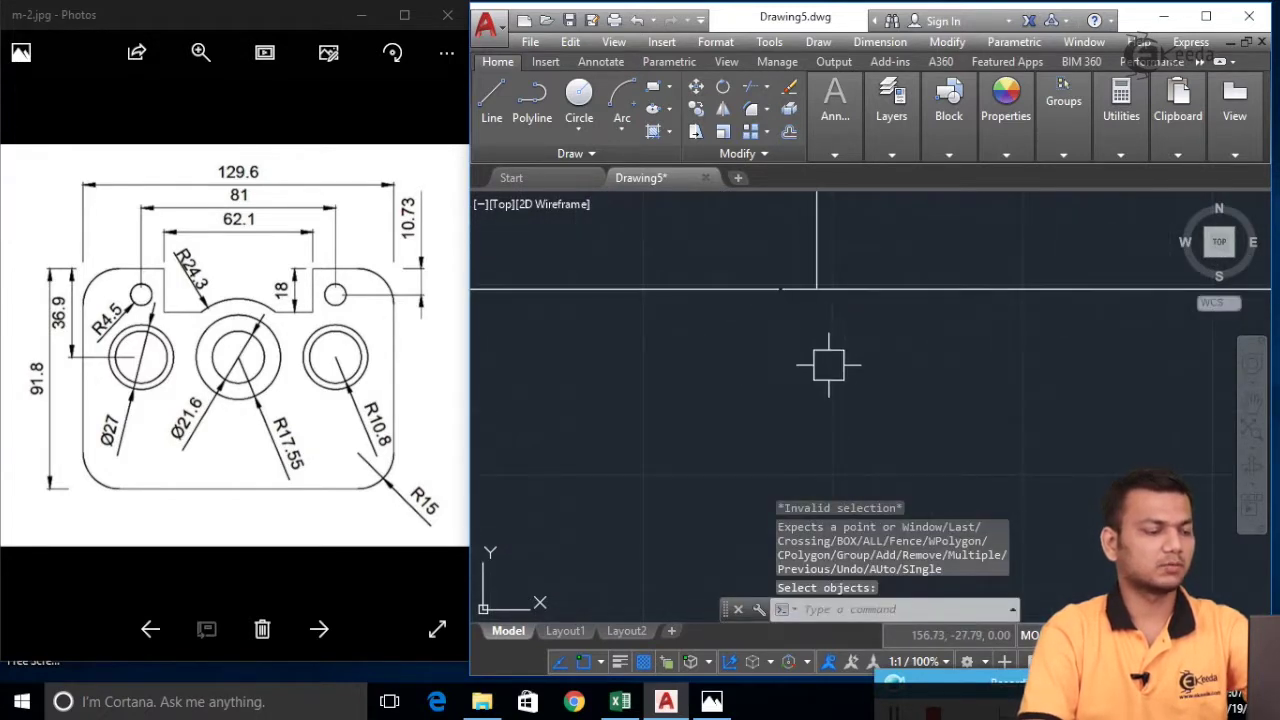
key(Escape)
- Try to trim the line end at the notch's lower-left corner
text(tr)
key(Return)
key(Return)
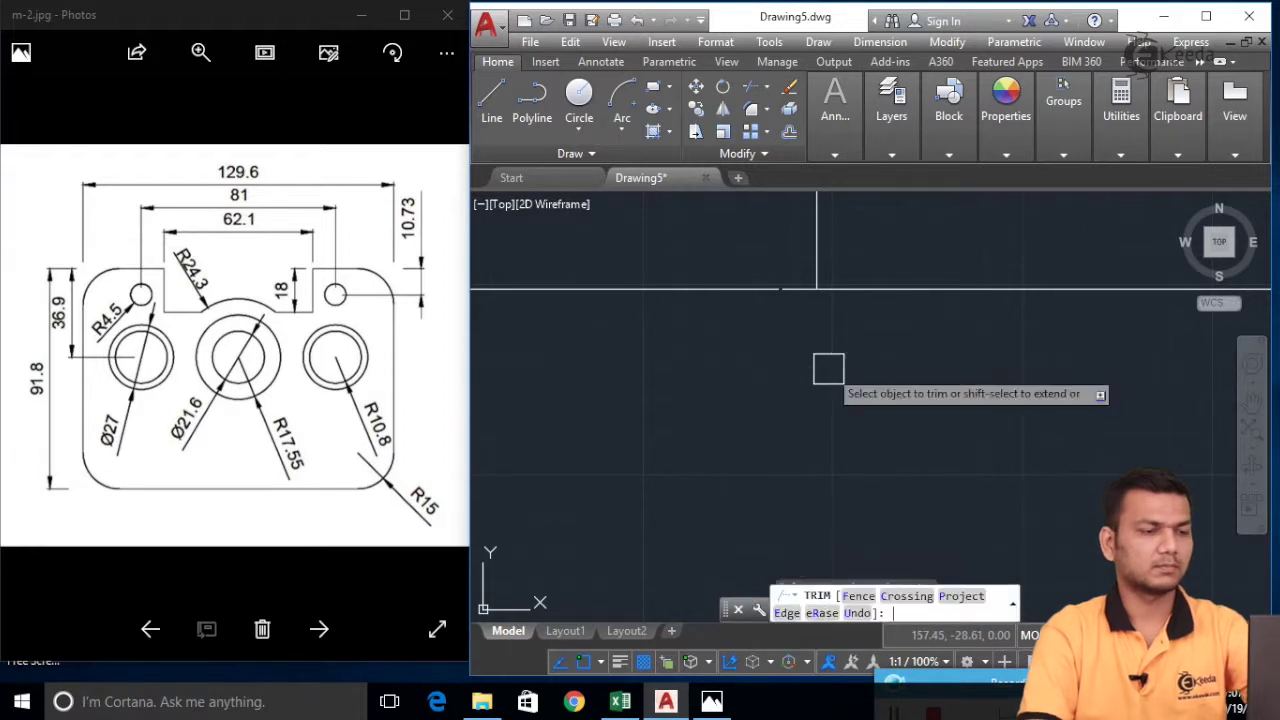
key(Escape)
key(Return)
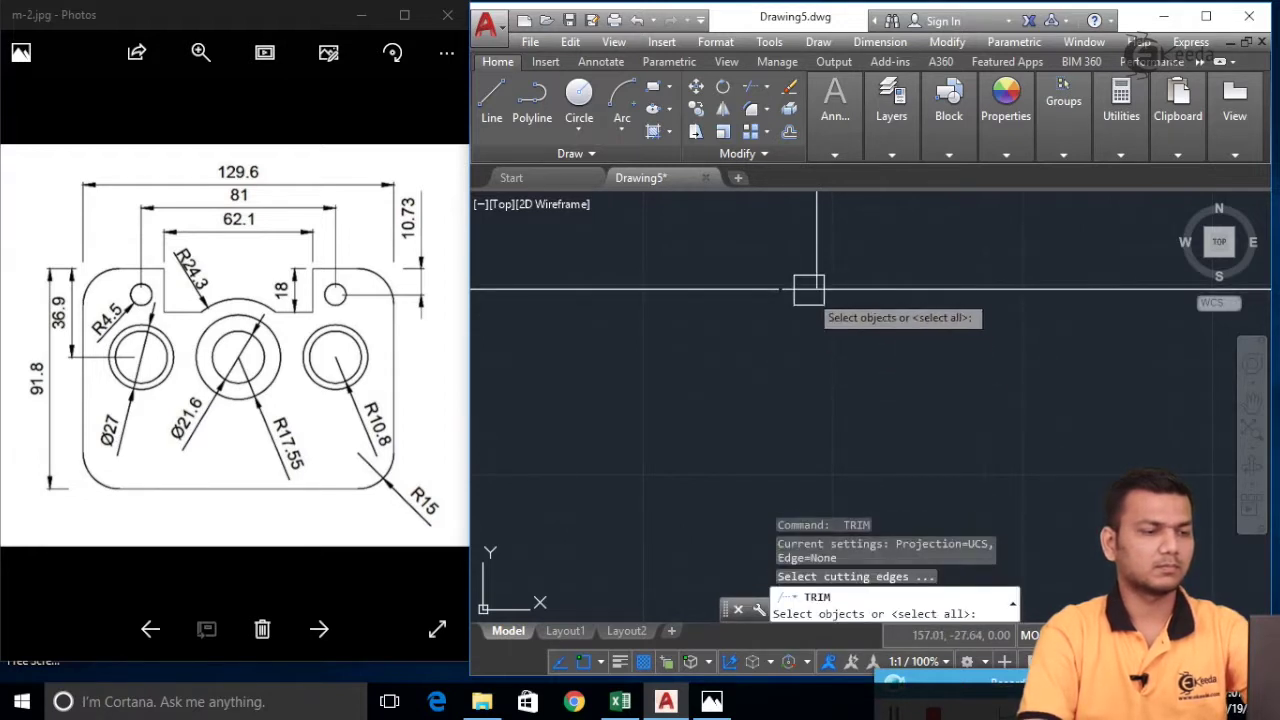
key(Escape)
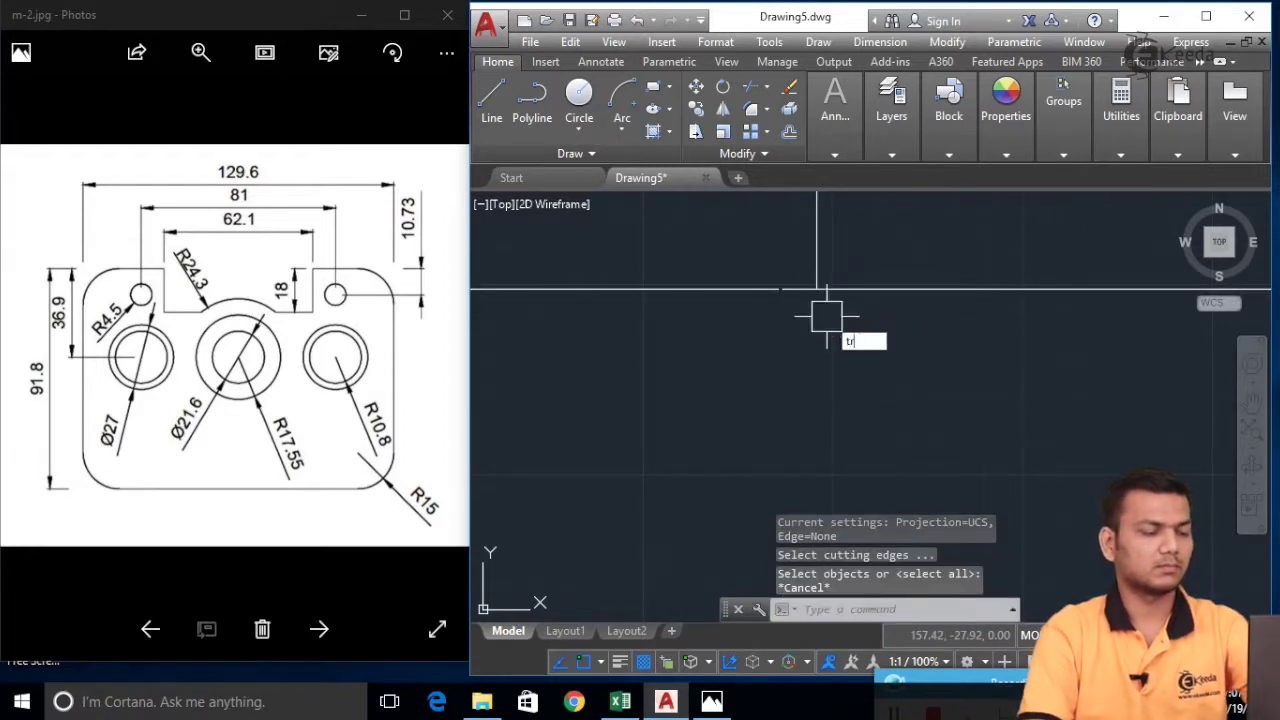
key(Return)
key(Return)
scroll(795, 295, up, 3)
key(Escape)
scroll(871, 322, up, 3)
scroll(871, 322, down, 5)
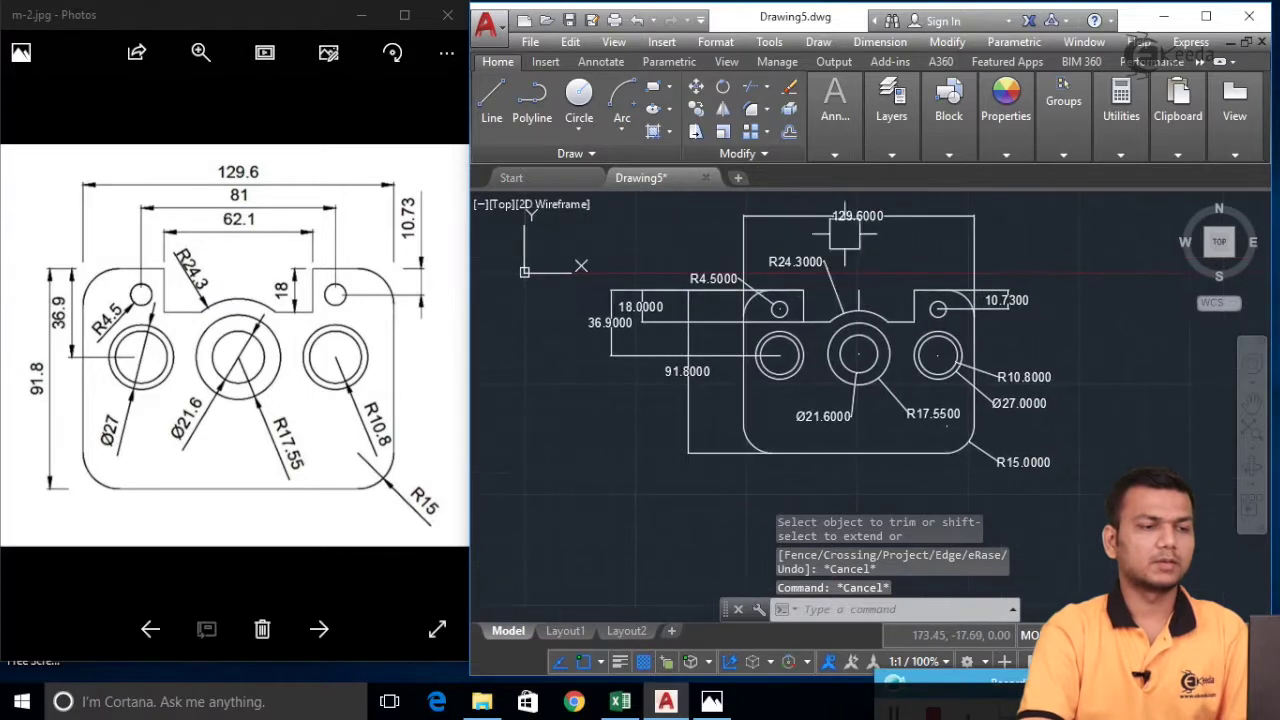
click(895, 85)
click(880, 42)
click(875, 86)
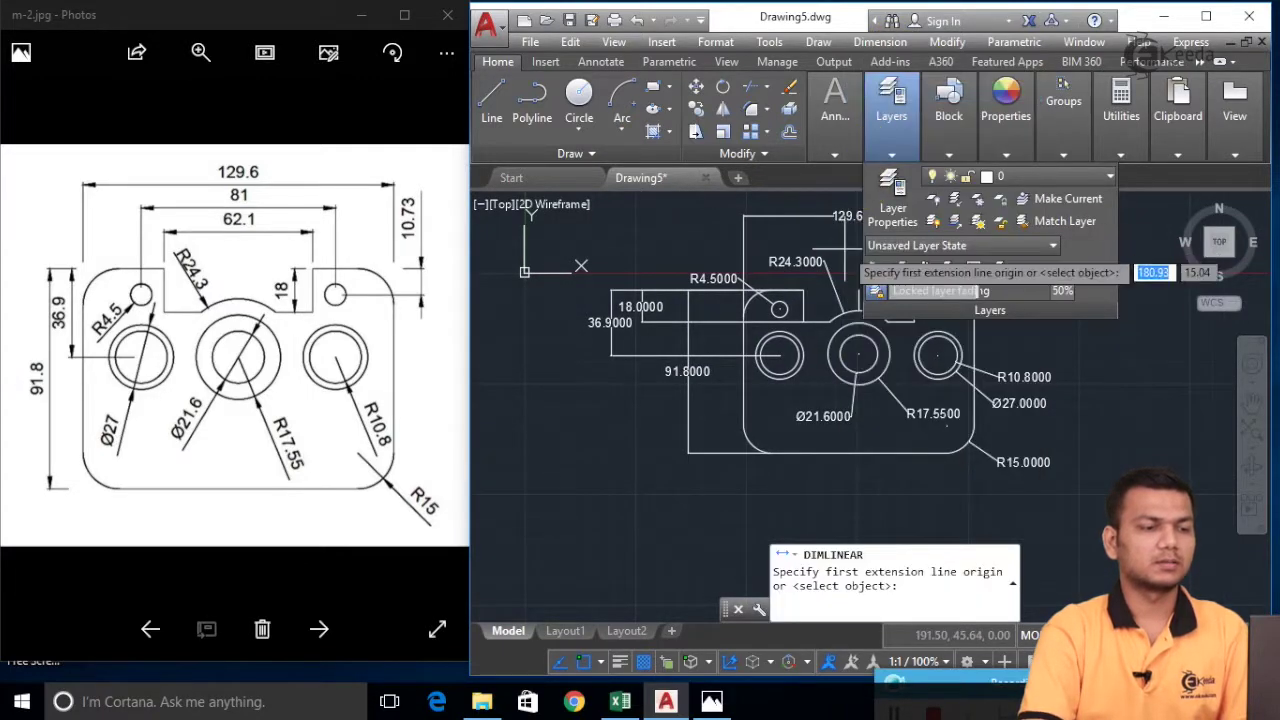
scroll(830, 285, up, 2)
scroll(816, 293, up, 2)
click(776, 296)
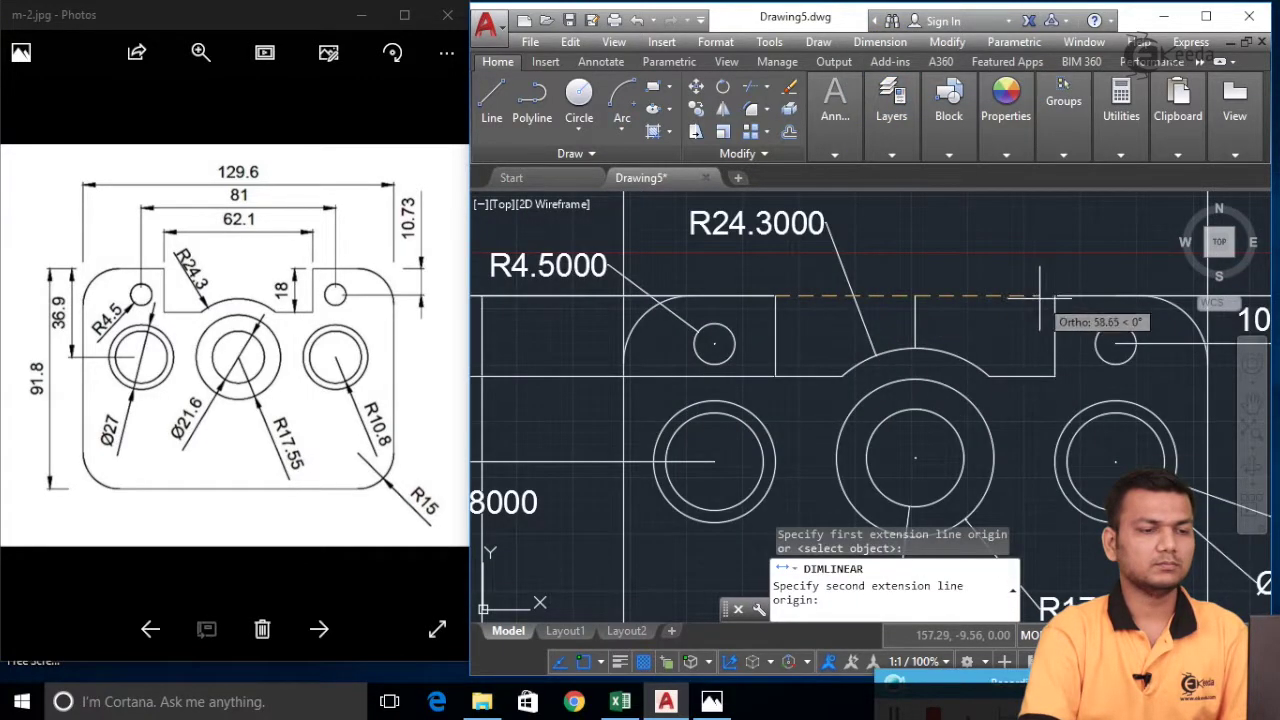
click(1057, 296)
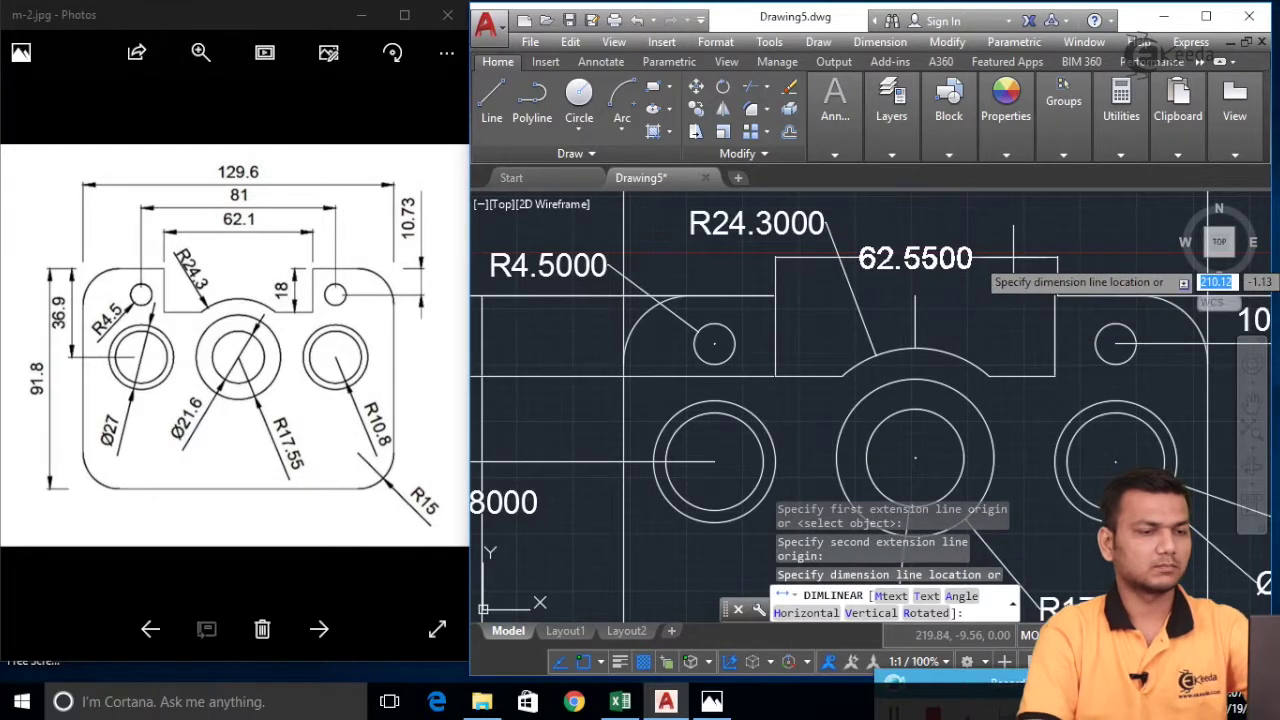
key(Escape)
- Extend the plate's top edge on the right of the notch to meet the notch's right side
scroll(1051, 306, up, 4)
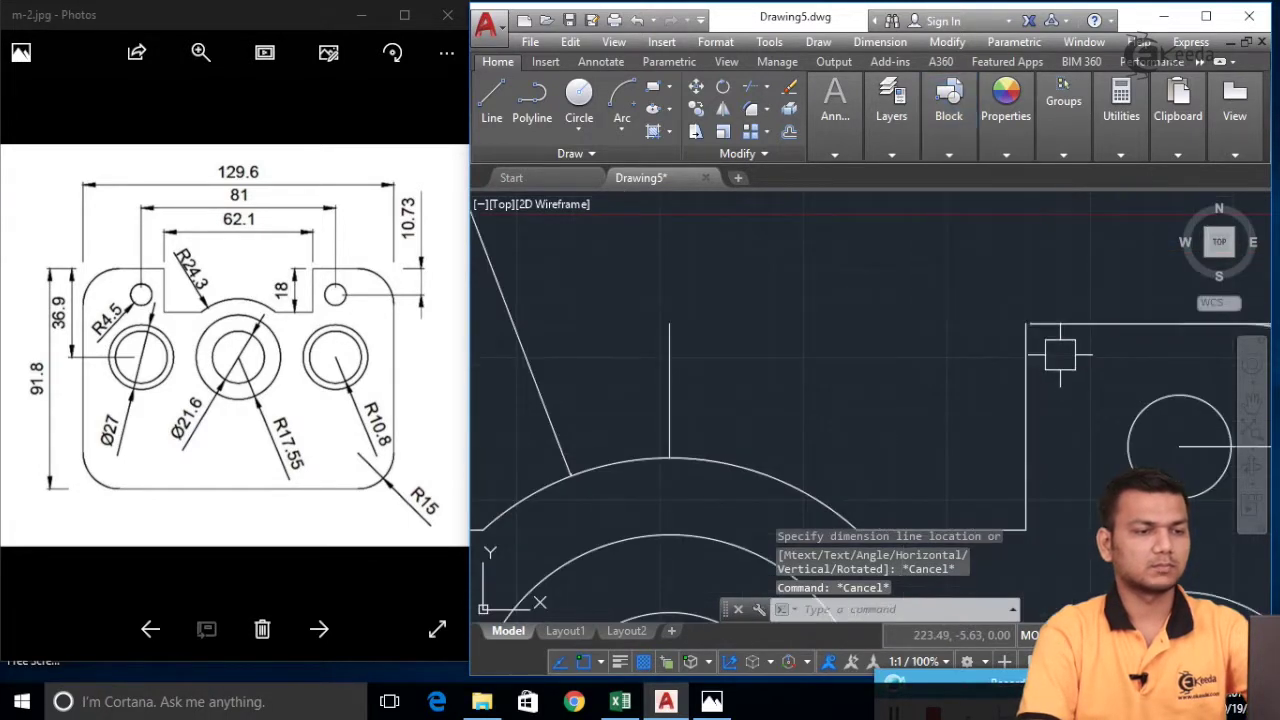
scroll(1059, 353, up, 2)
text(x)
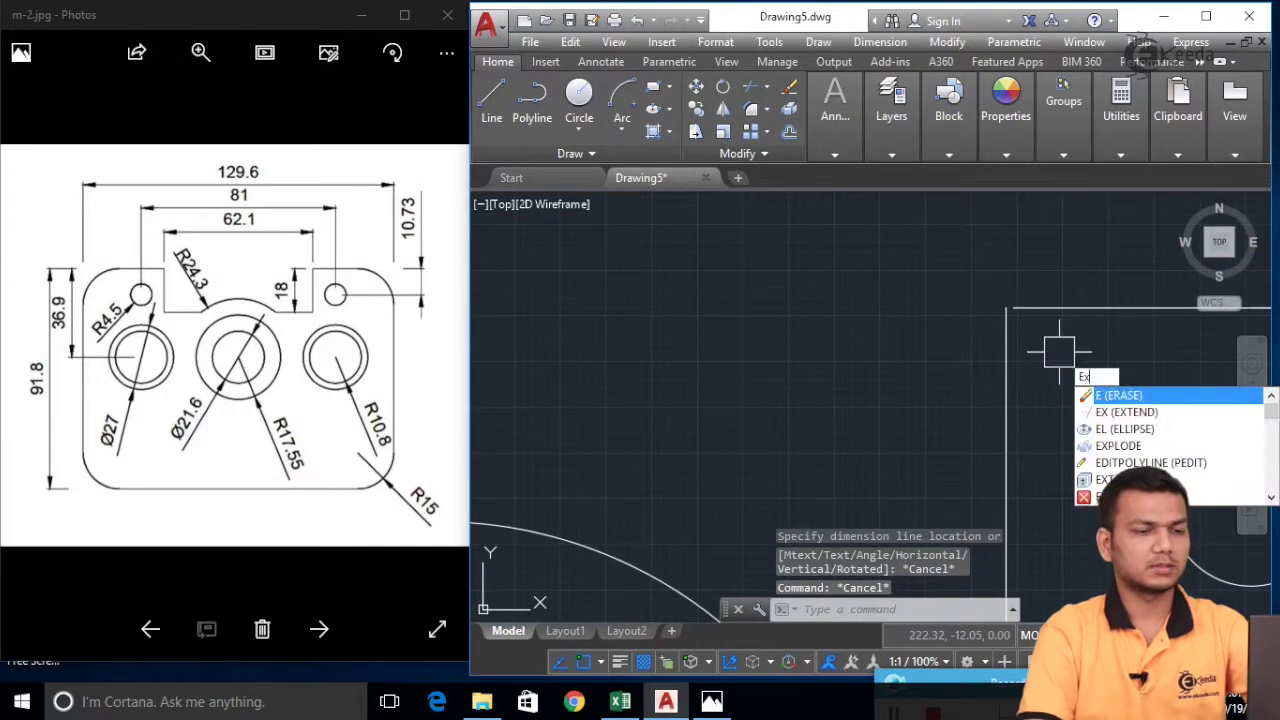
key(Return)
key(Return)
click(1038, 305)
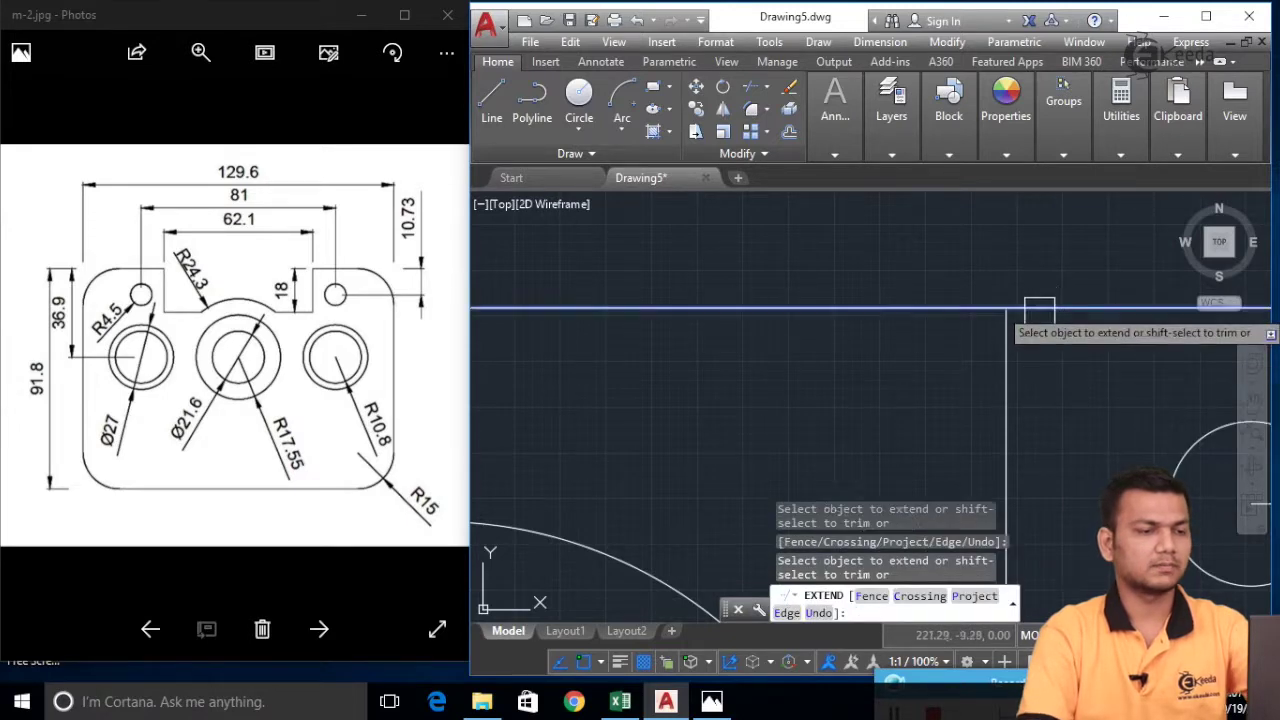
- Try to extend the plate's top edge on the left of the notch to the notch's left side
scroll(806, 349, down, 4)
scroll(550, 334, up, 4)
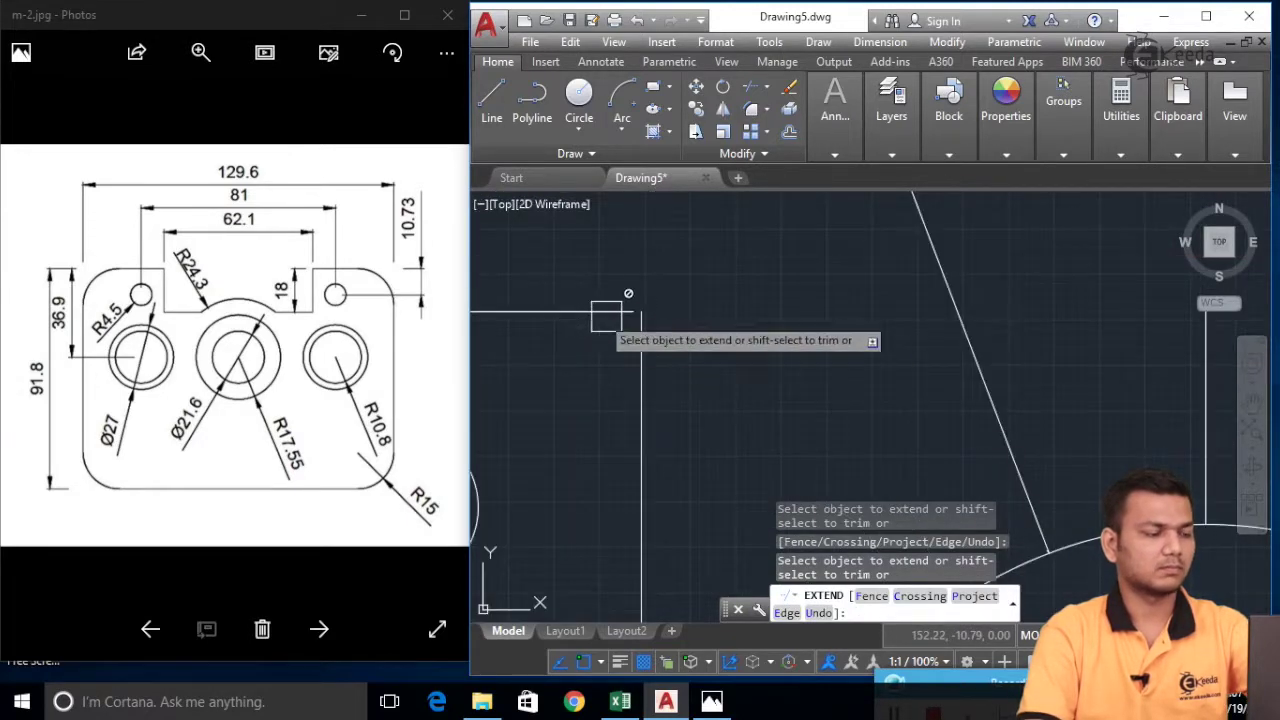
key(Escape)
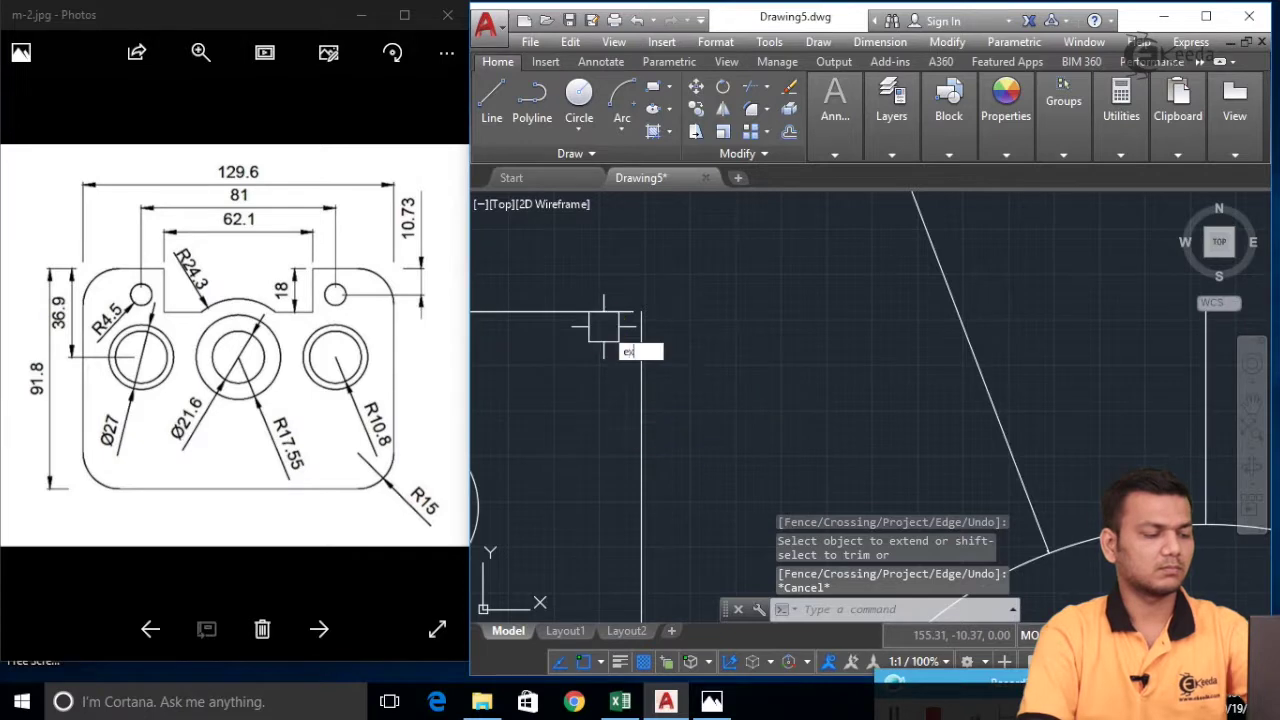
key(Return)
key(Return)
click(603, 314)
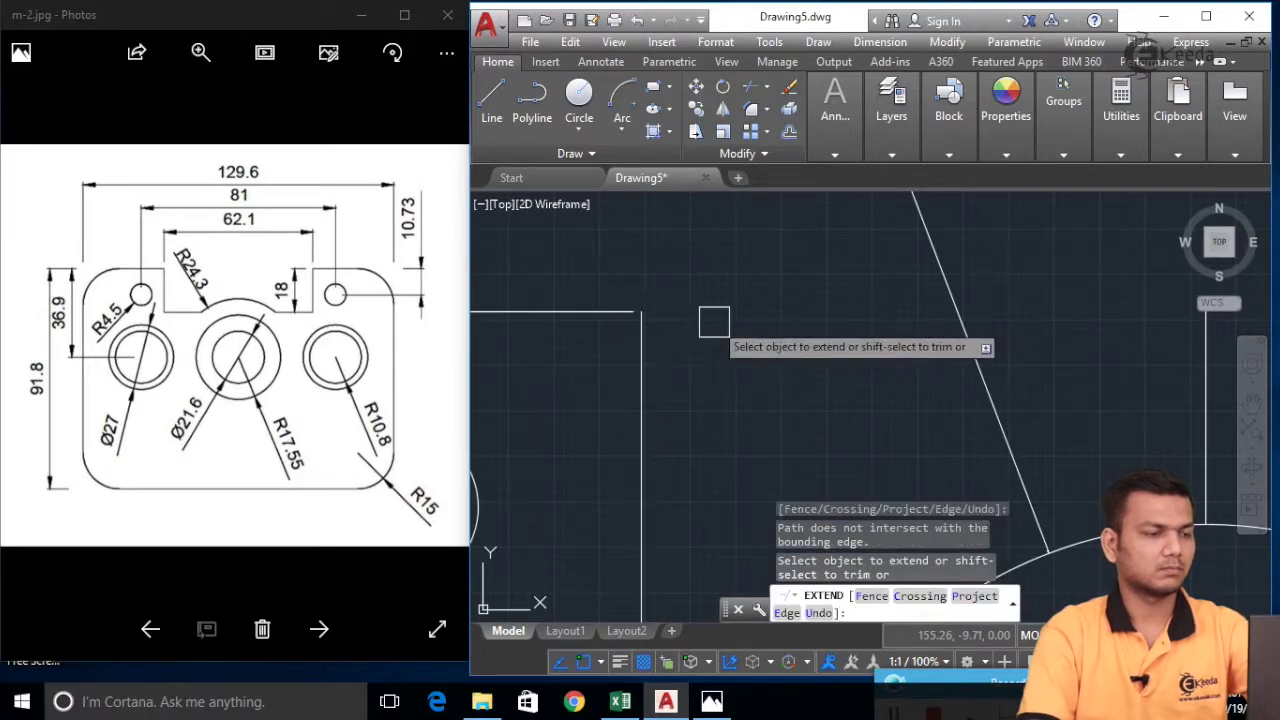
scroll(669, 320, up, 2)
key(Escape)
key(Escape)
key(Escape)
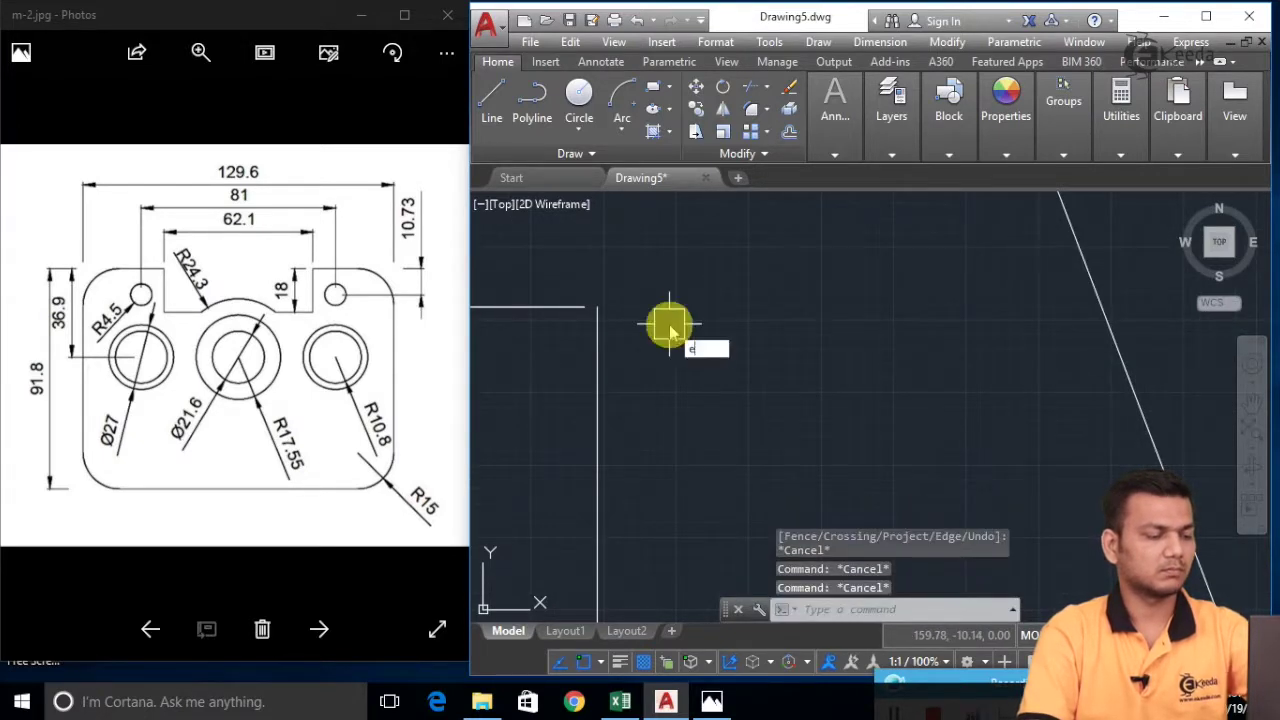
text(ex)
key(Return)
key(Return)
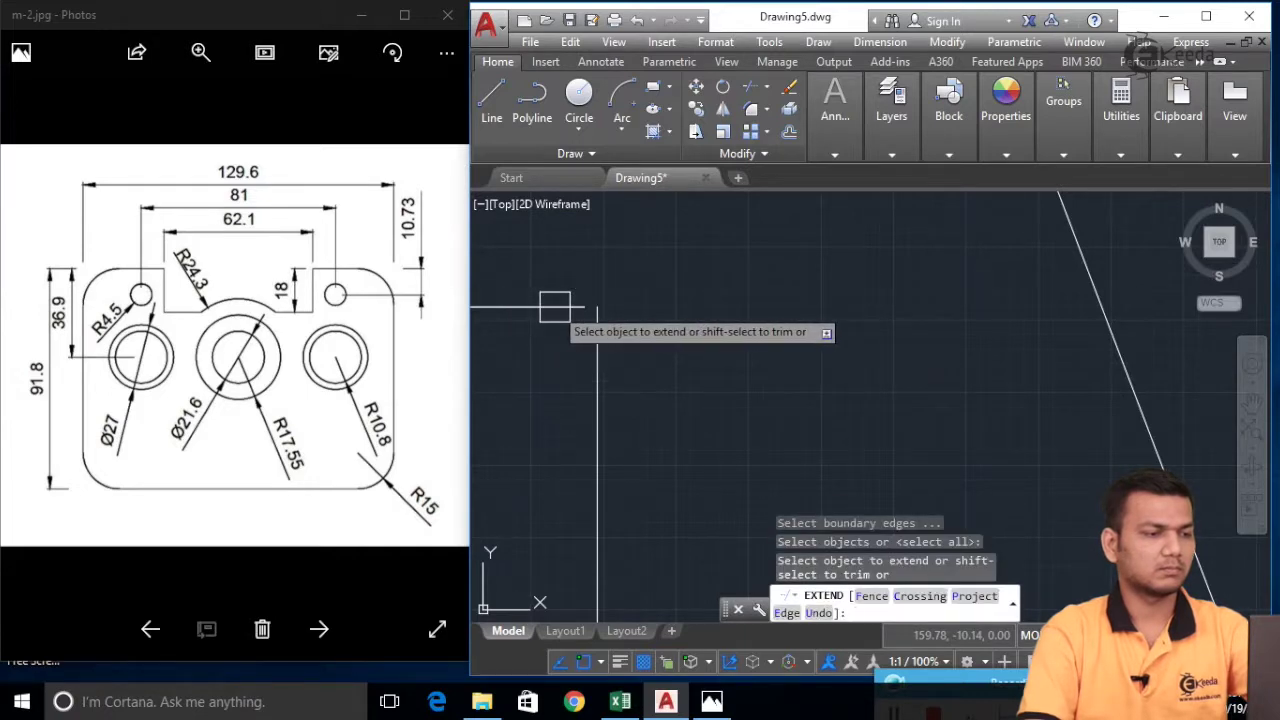
click(580, 320)
key(Escape)
key(Escape)
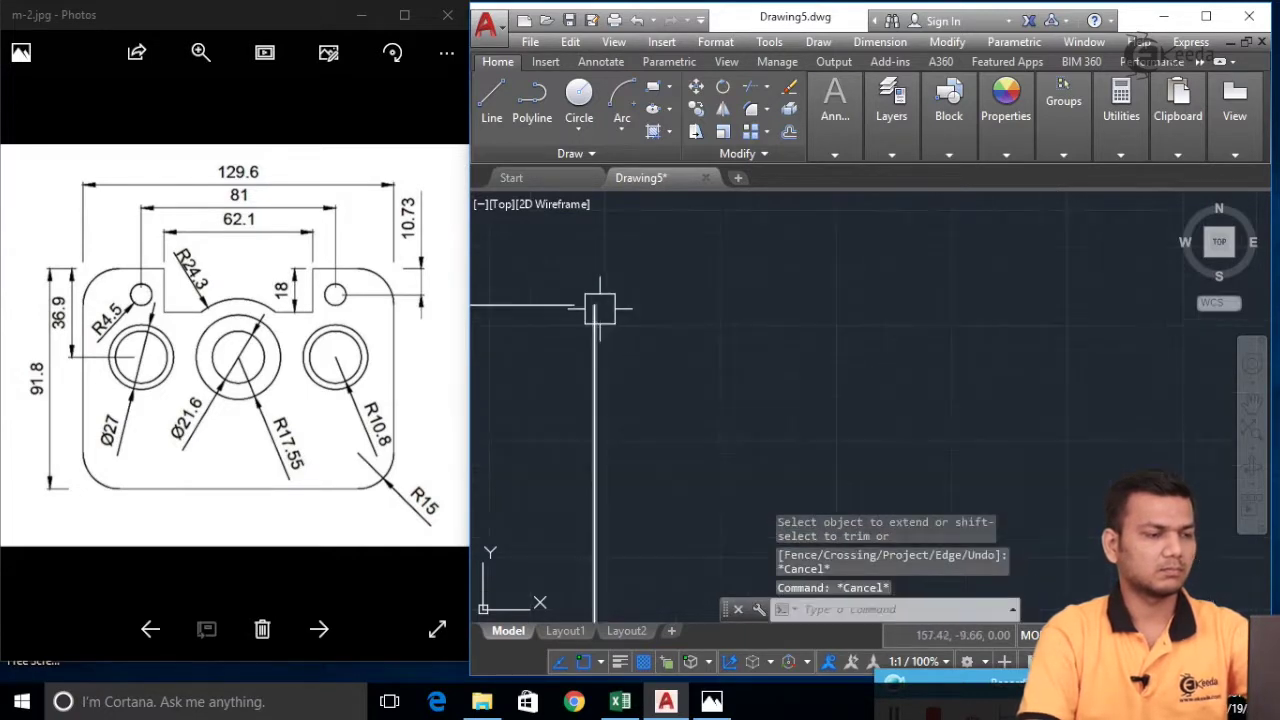
- Stretch the right end of the left top edge toward the upper end of the notch's left side
scroll(567, 313, up, 2)
click(567, 313)
click(585, 294)
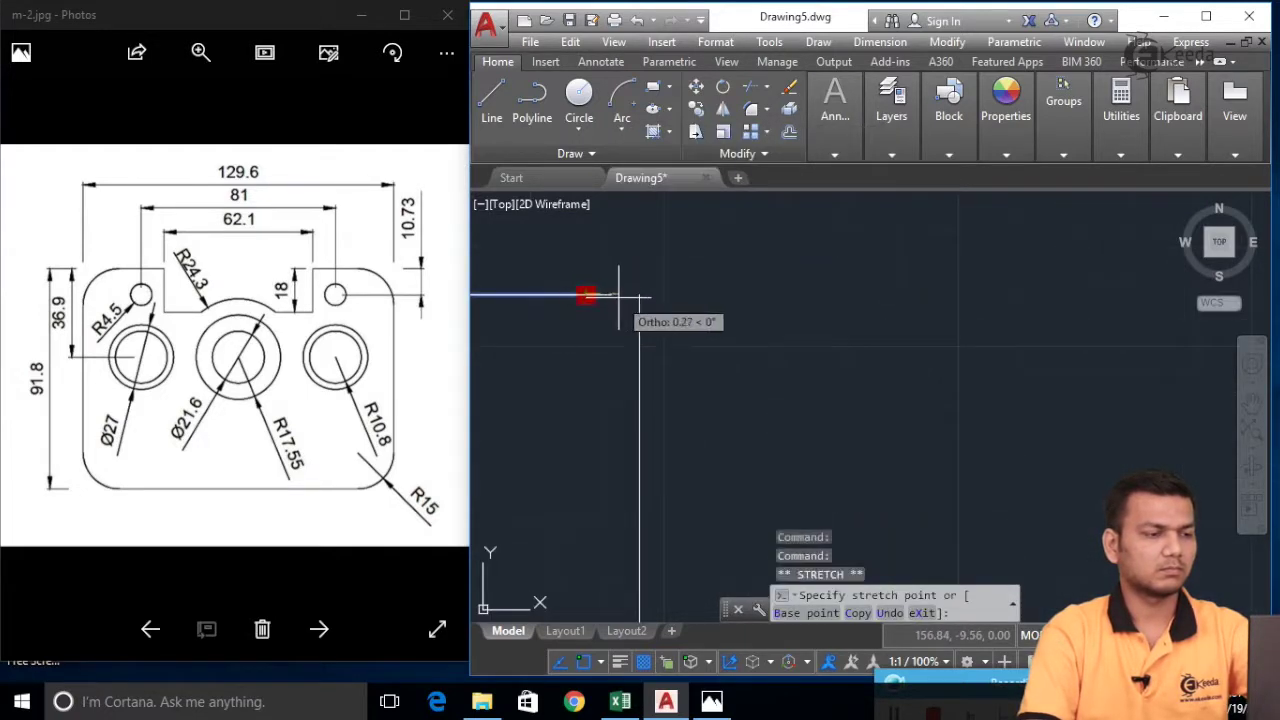
click(638, 294)
key(Escape)
key(Escape)
scroll(794, 343, down, 2)
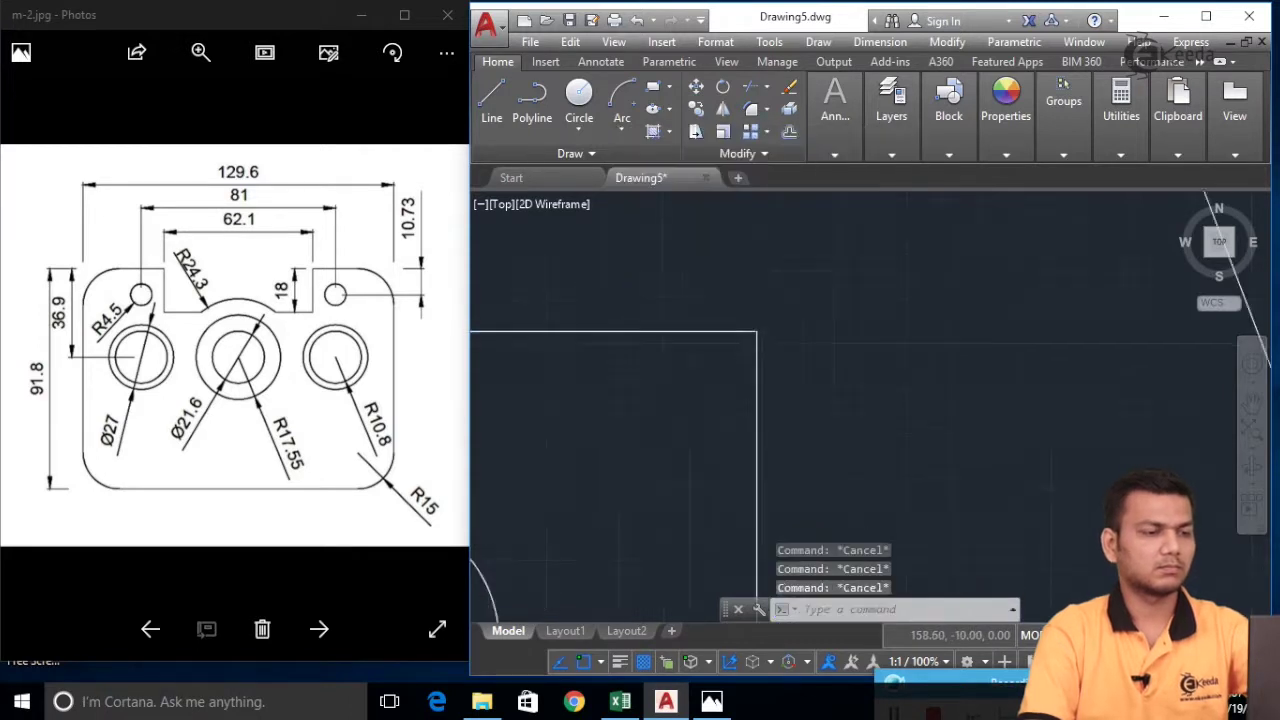
- Extend the left top edge and the notch's left side to close the remaining gap at their corner
scroll(754, 329, up, 2)
scroll(744, 310, up, 1)
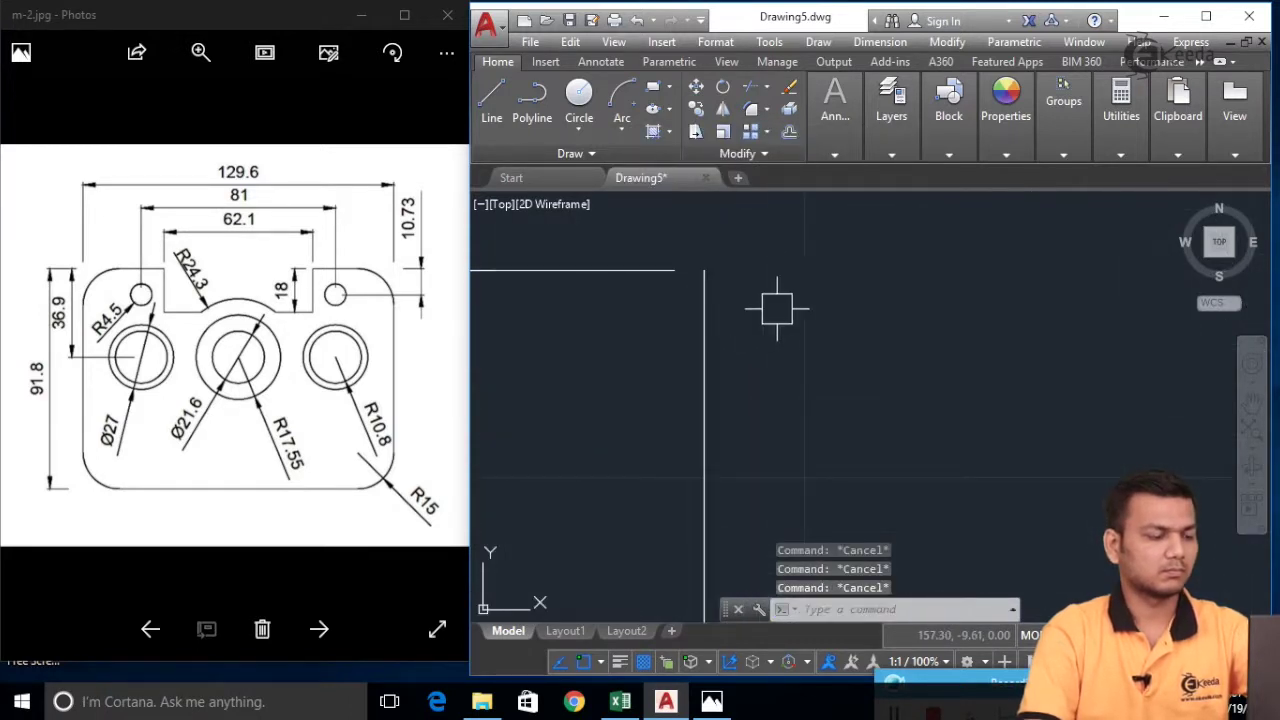
key(Return)
key(Return)
click(650, 268)
click(703, 281)
key(Escape)
- Add a linear dimension for the notch's width between its two floor corners, placed above the plate's top edge
scroll(824, 351, down, 2)
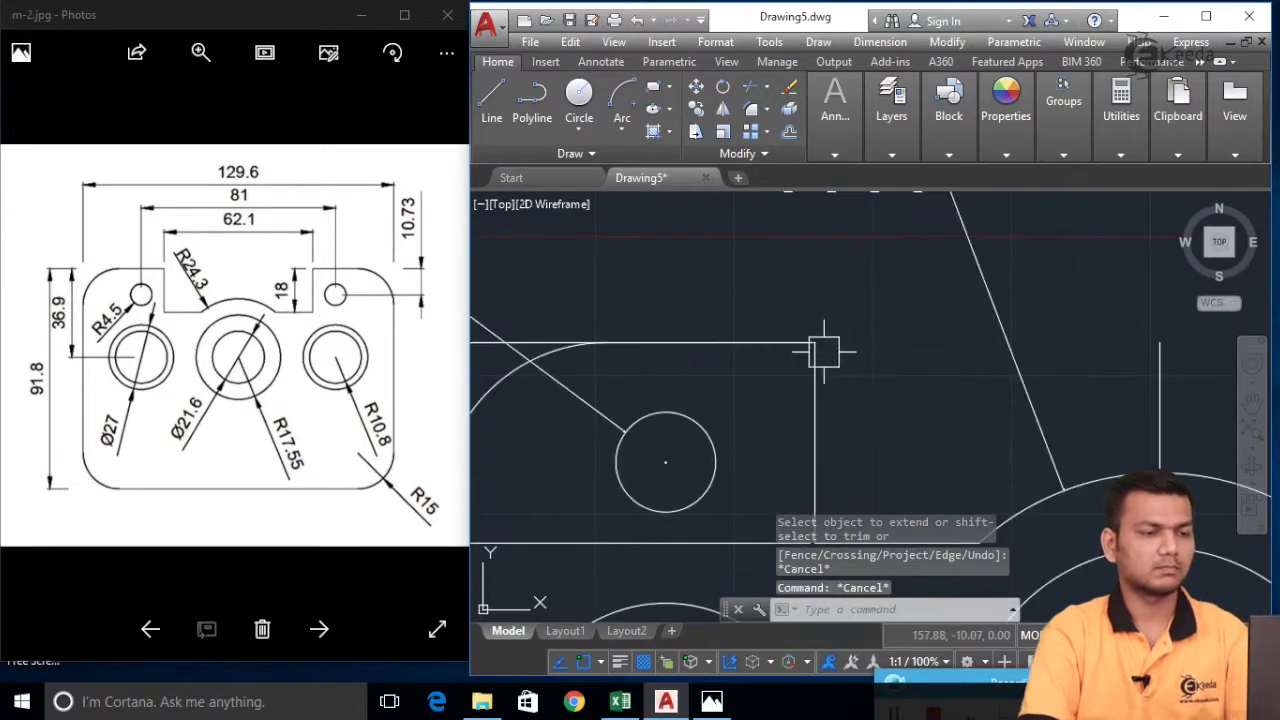
mouse_move(868, 356)
middle_down()
mouse_move(777, 286)
mouse_move(731, 354)
middle_up()
scroll(800, 306, down, 2)
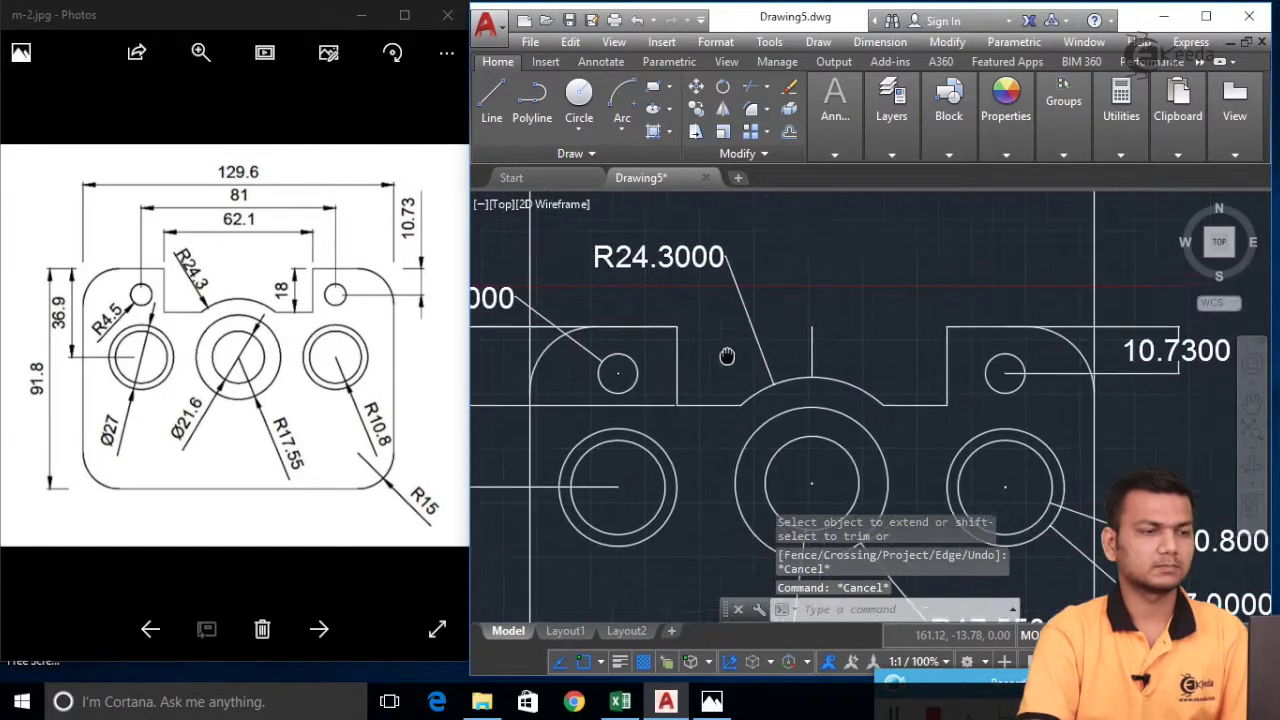
click(880, 42)
click(880, 86)
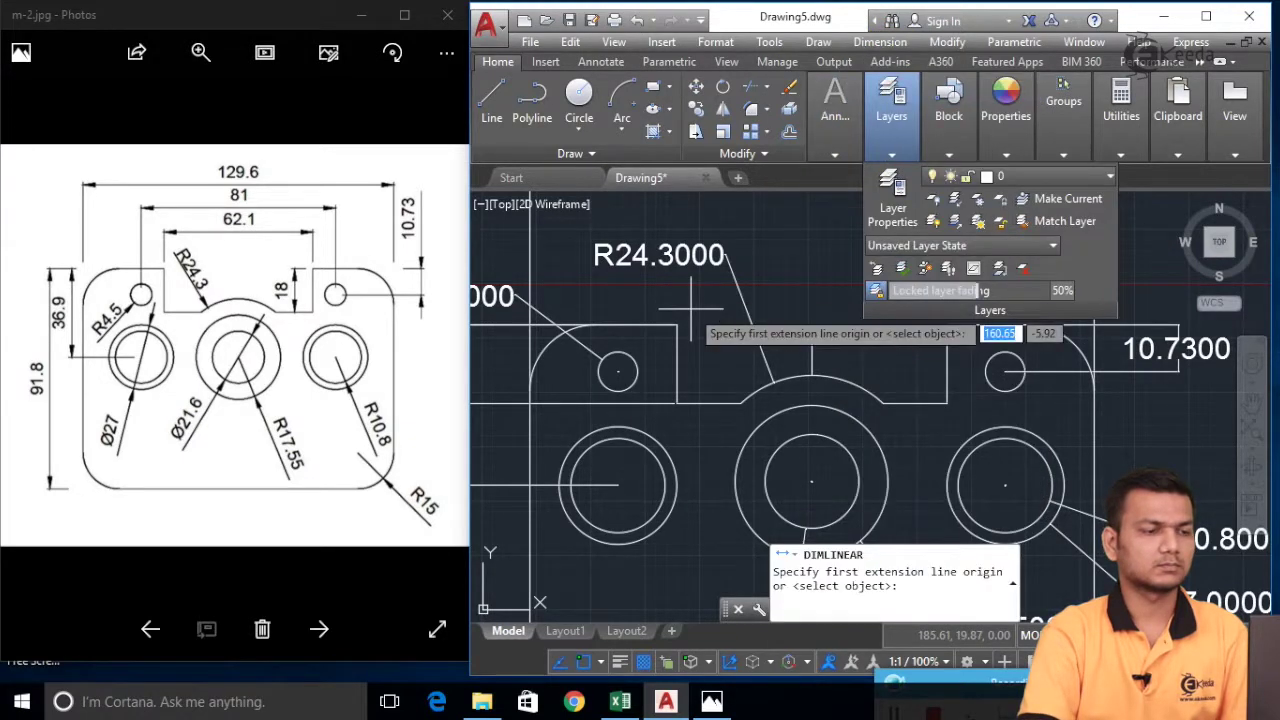
click(677, 403)
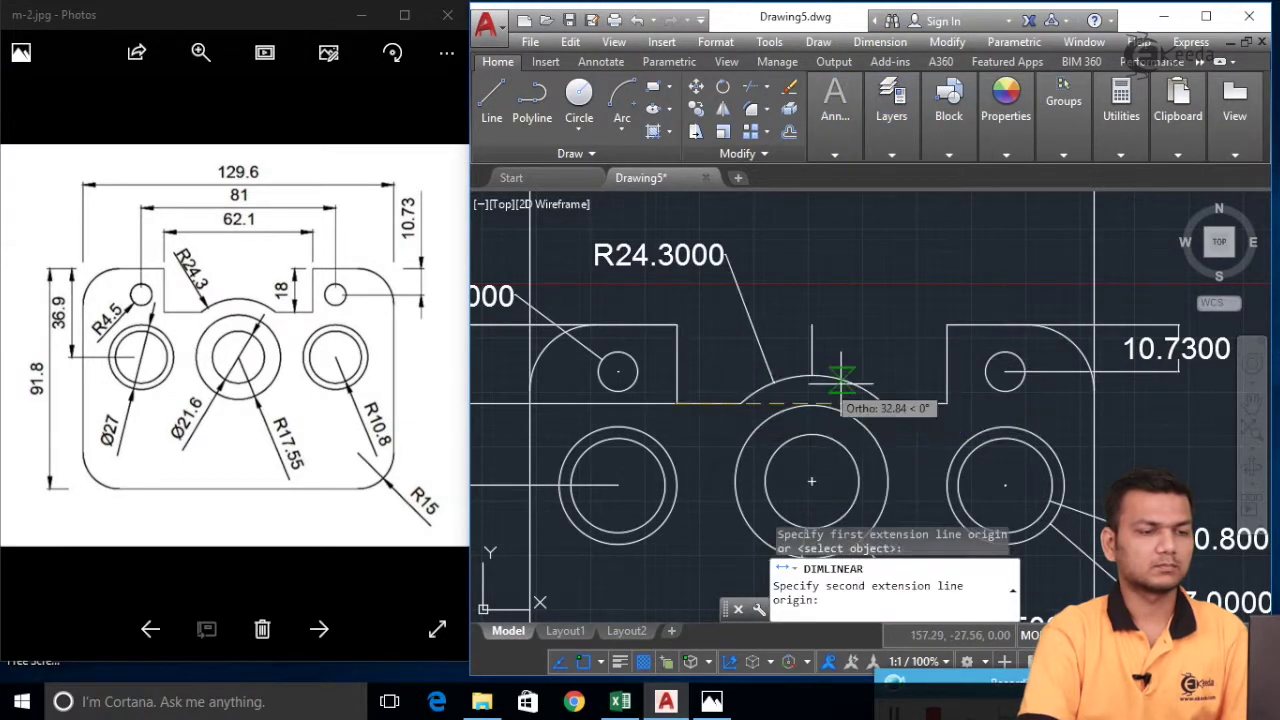
click(946, 403)
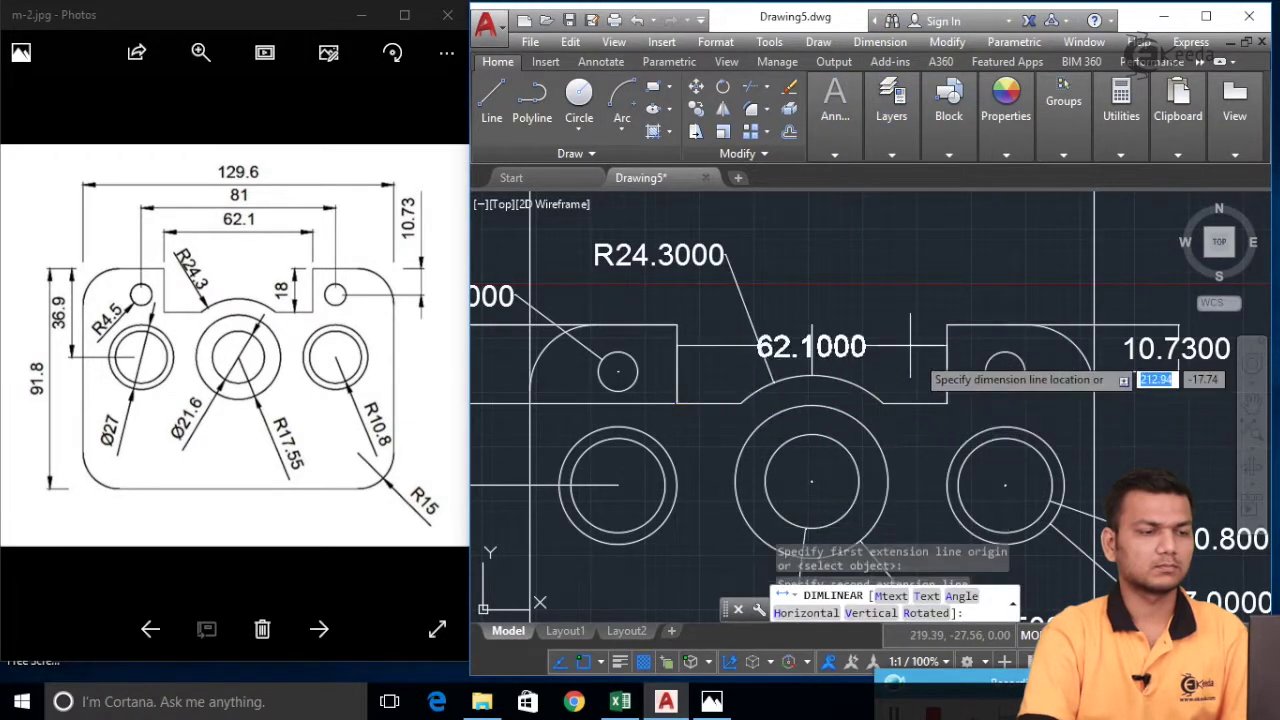
click(885, 270)
- Erase the vertical helper line above the notch's central arc
scroll(776, 300, down, 4)
scroll(581, 303, up, 2)
click(798, 338)
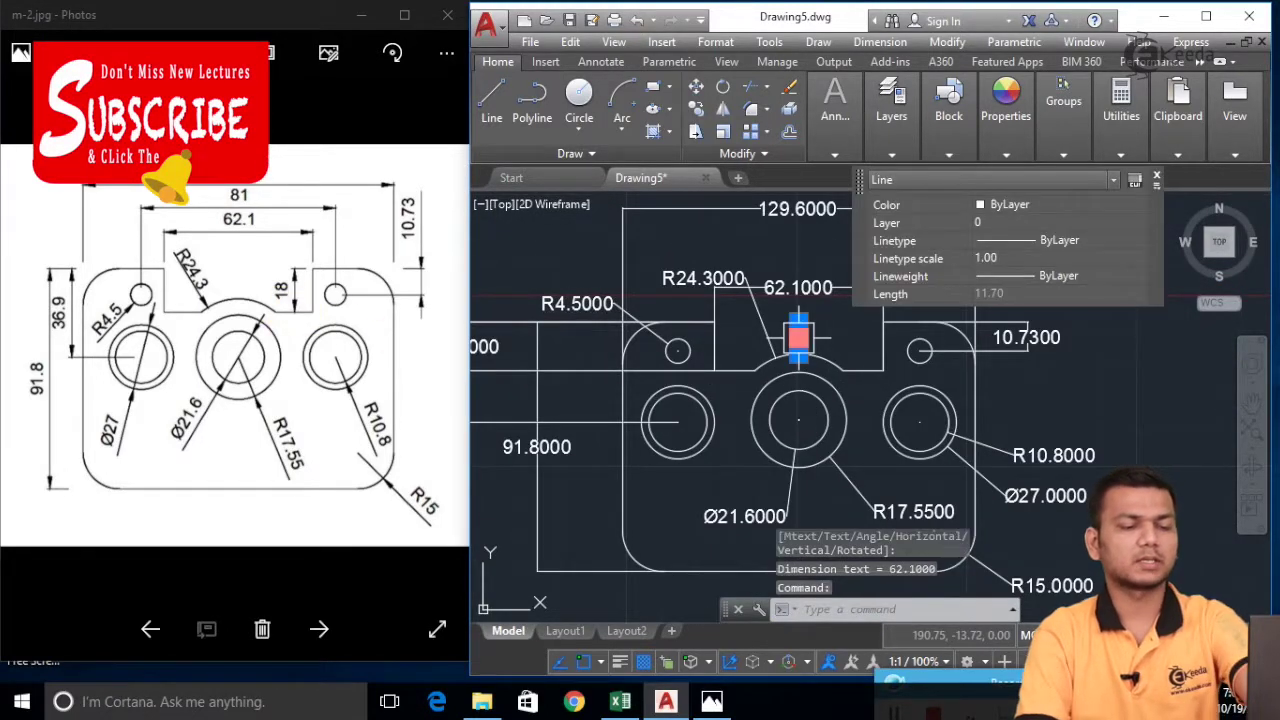
key(Delete)
scroll(937, 294, down, 2)
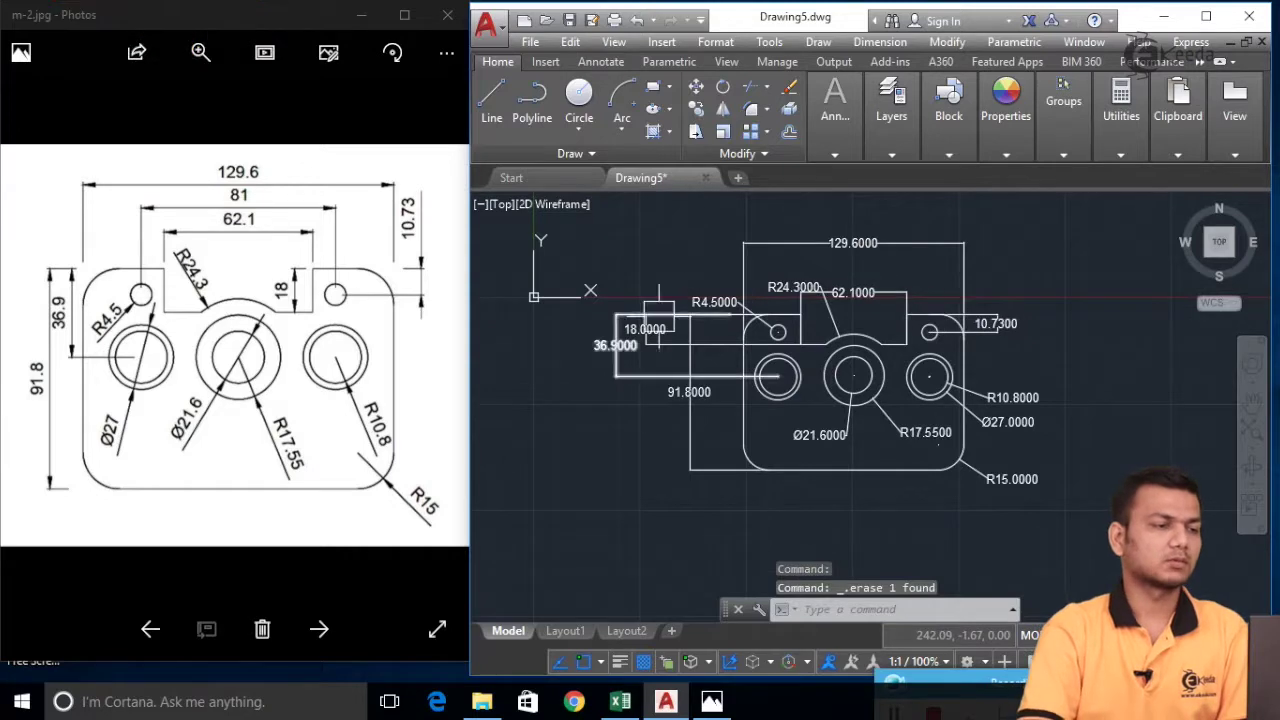